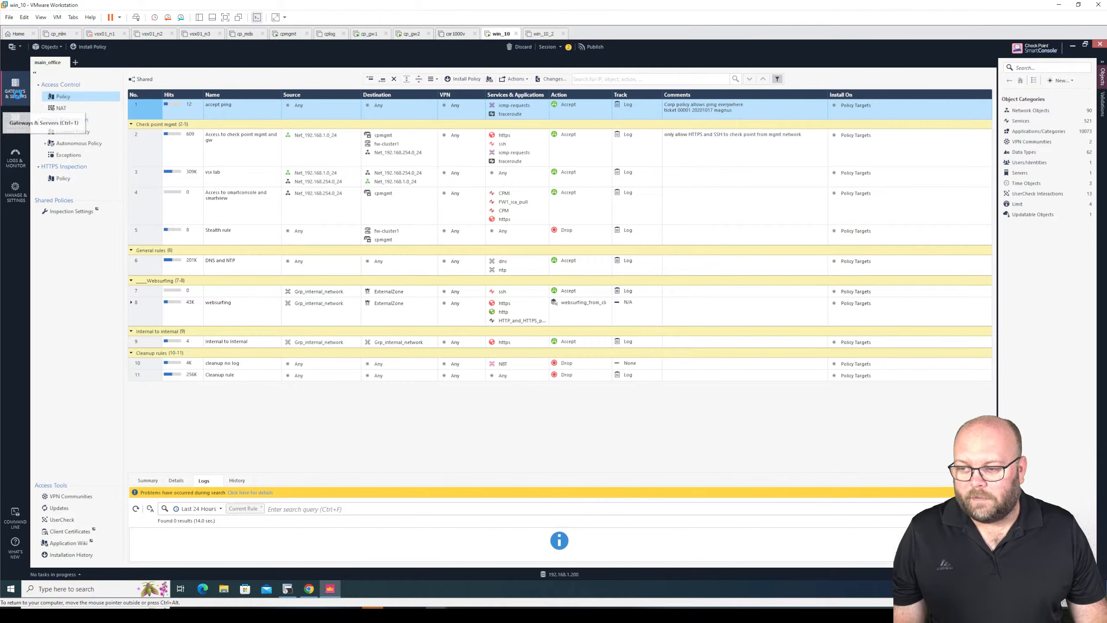
- Show the Gateways & Servers list and look at the actions available for gateway cp_gw1
left_click(17, 93)
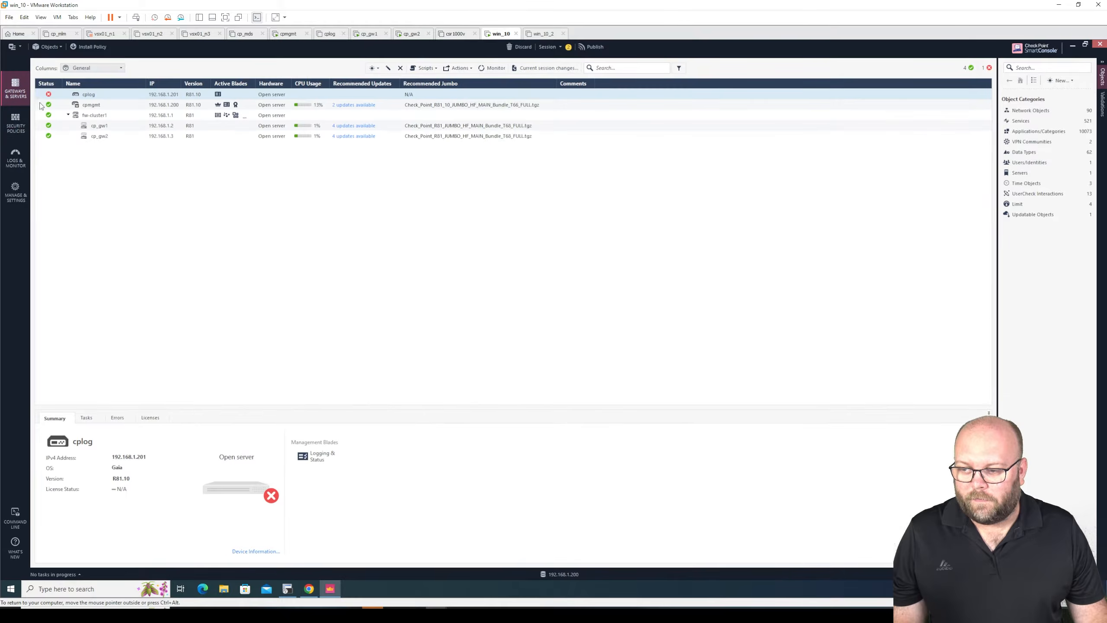
left_click(116, 126)
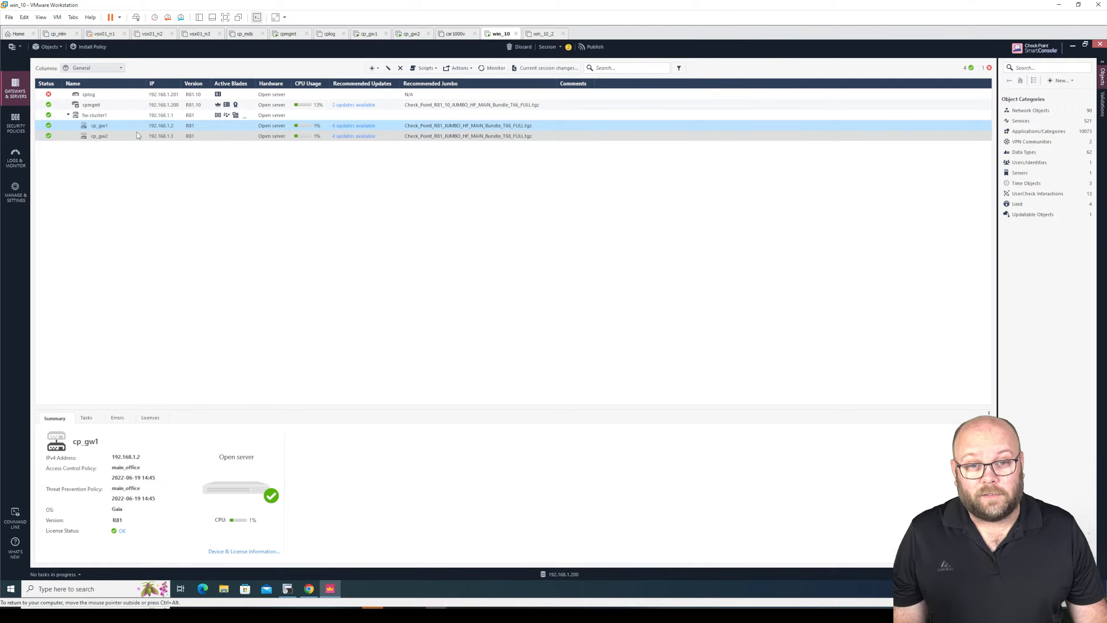
right_click(161, 127)
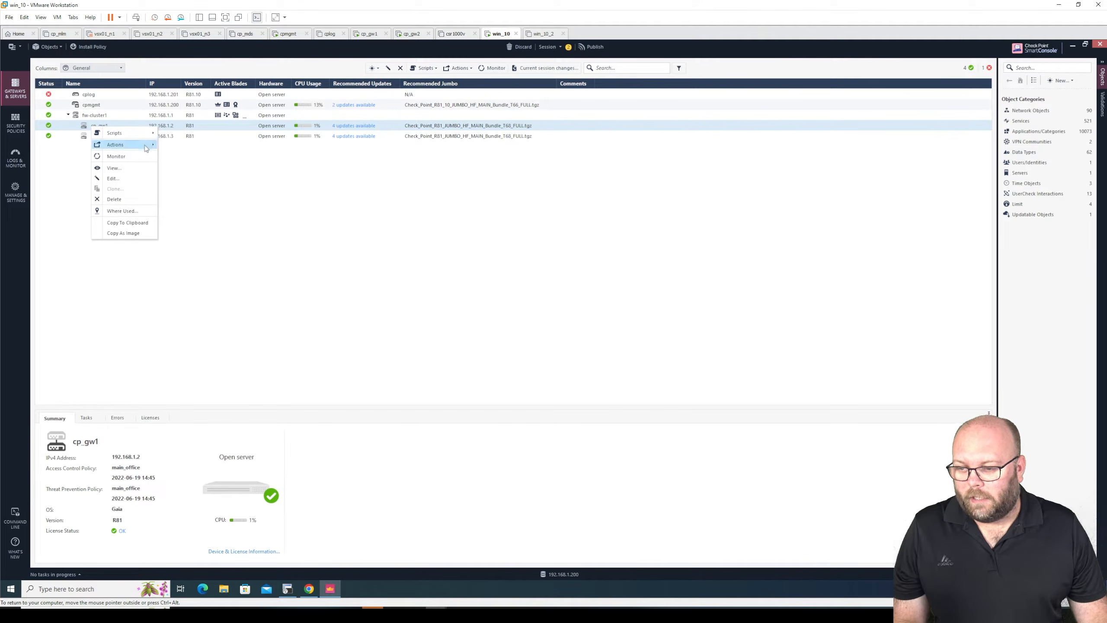
left_click(77, 126)
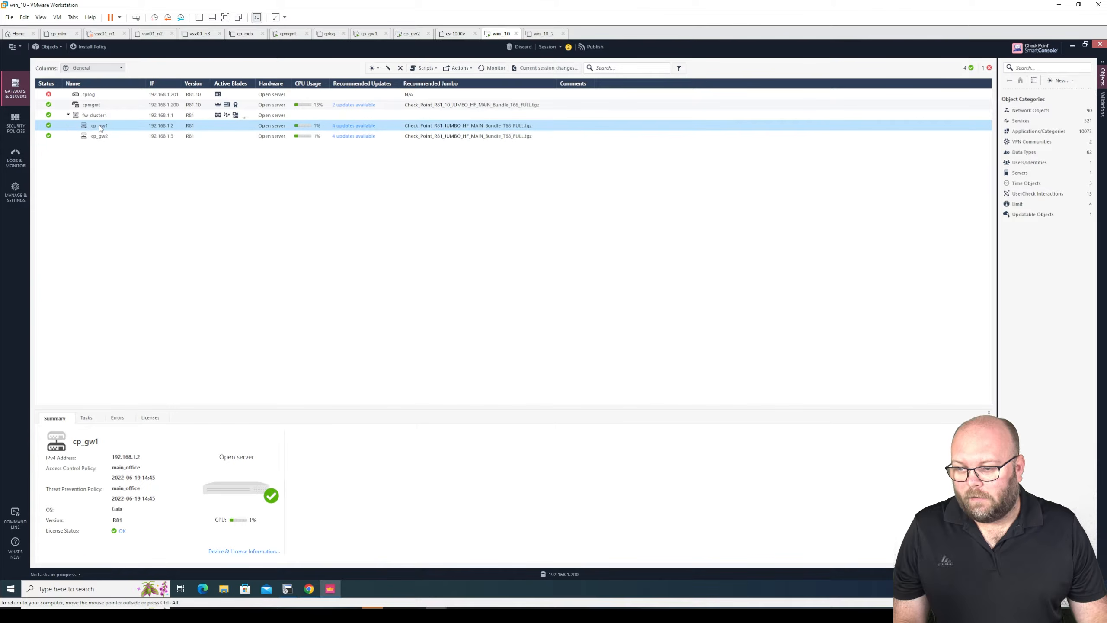
left_click(103, 105)
left_click(103, 126)
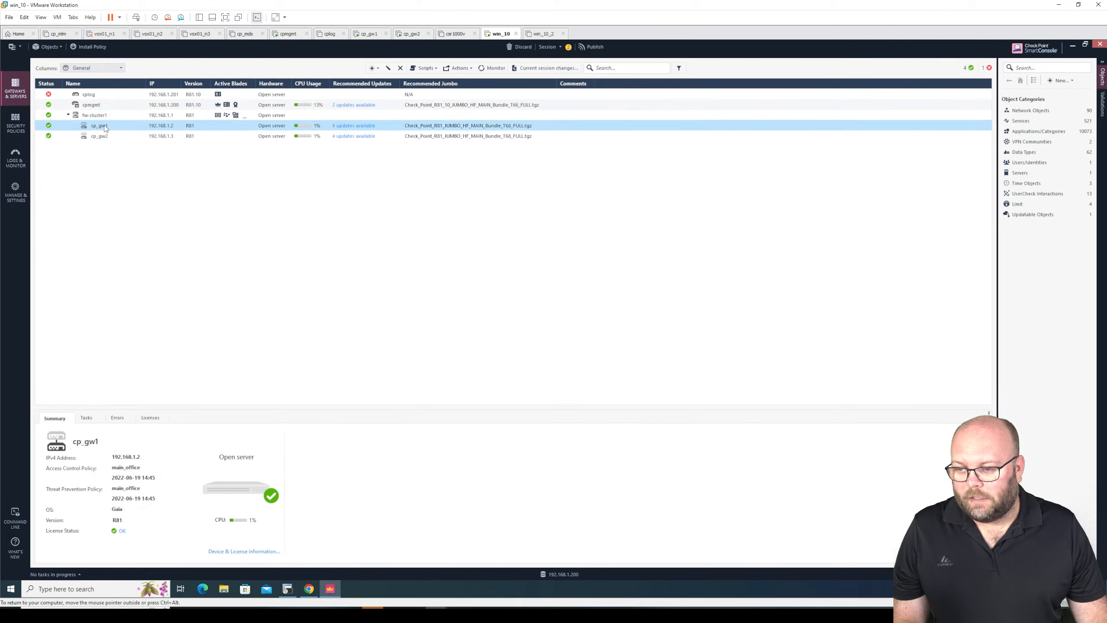
right_click(104, 127)
mouse_move(92, 146)
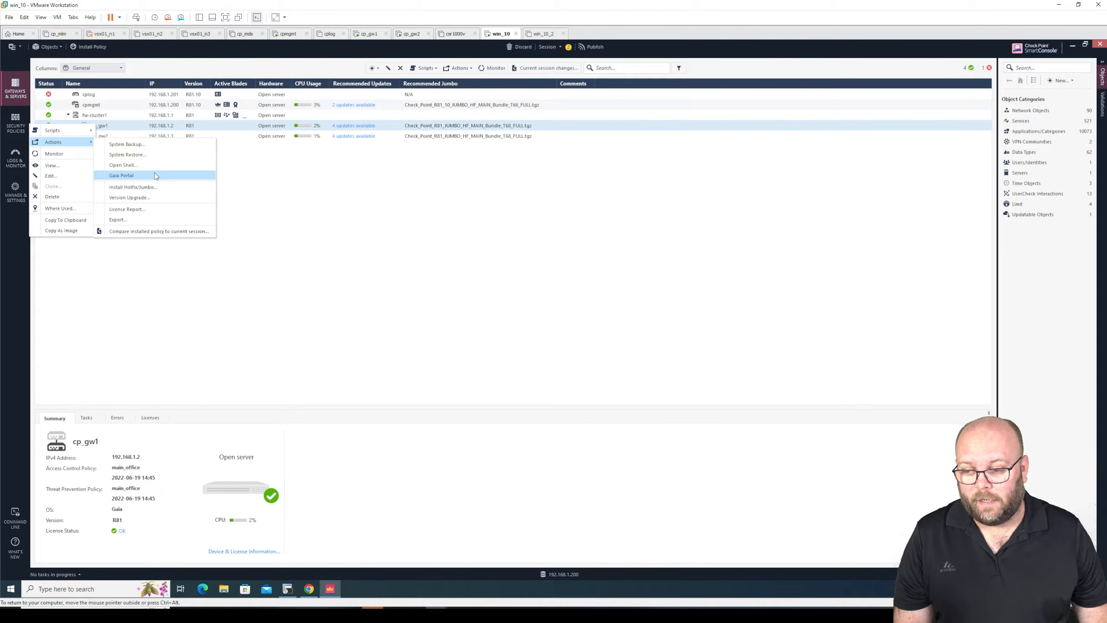
- Open a shell to gateway cp_gw1 from SmartConsole, logging in as admin with the remembered password, and enter three empty lines at its prompt
left_click(287, 589)
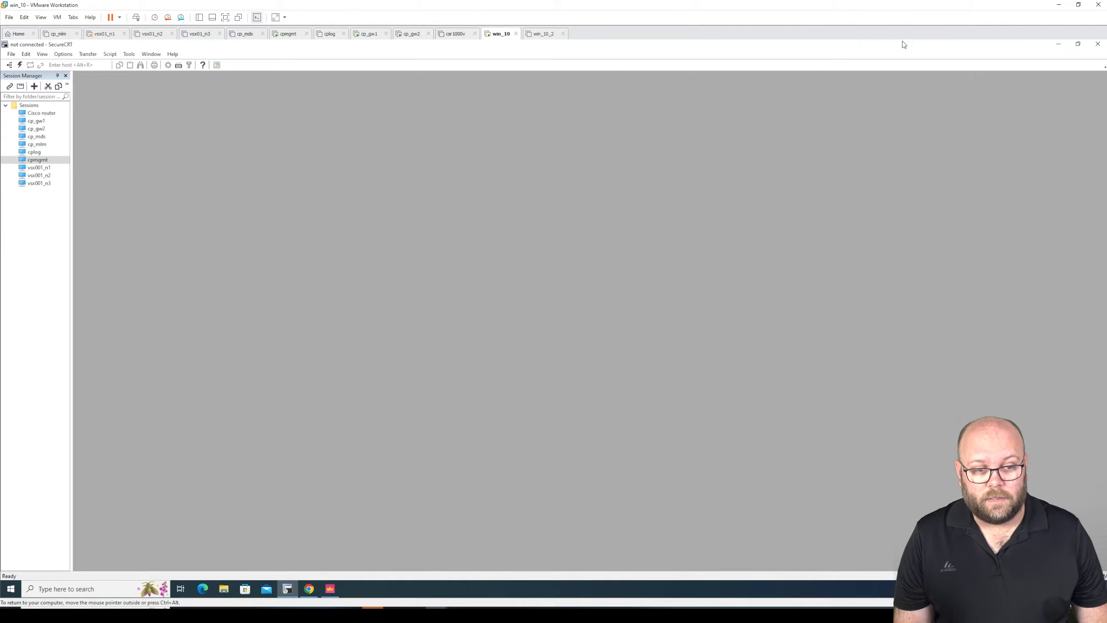
left_click_drag(902, 48, 946, 216)
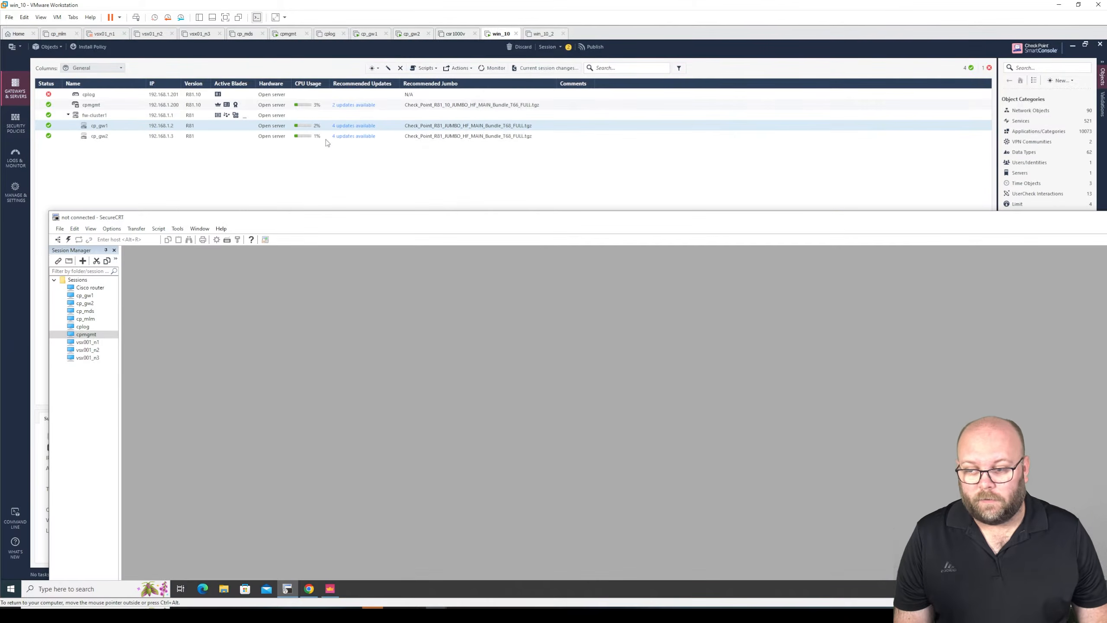
right_click(104, 128)
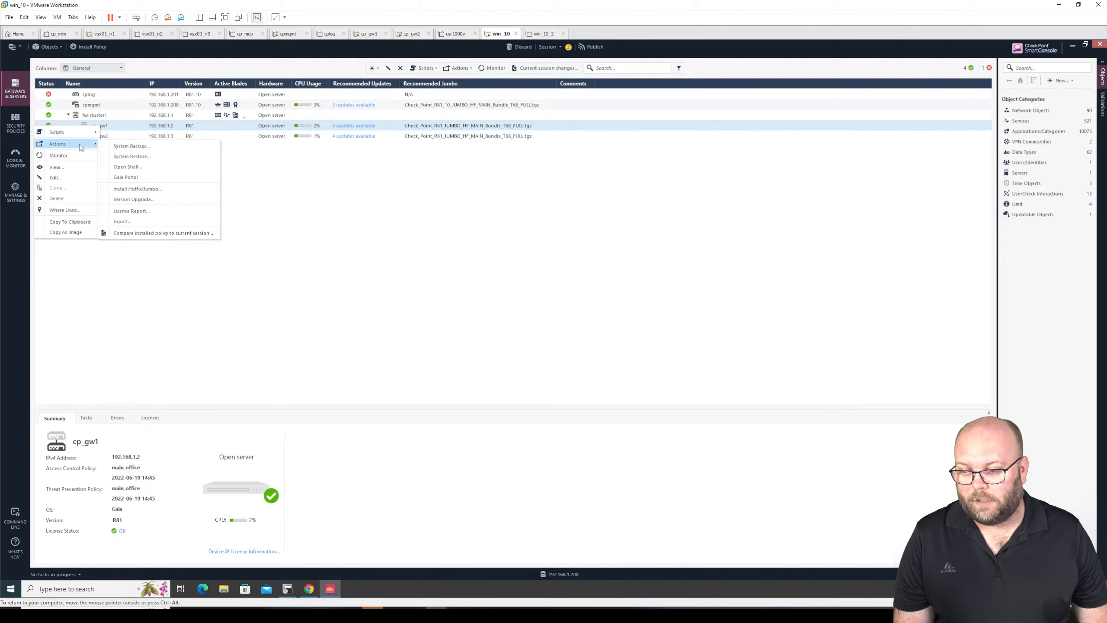
left_click(155, 170)
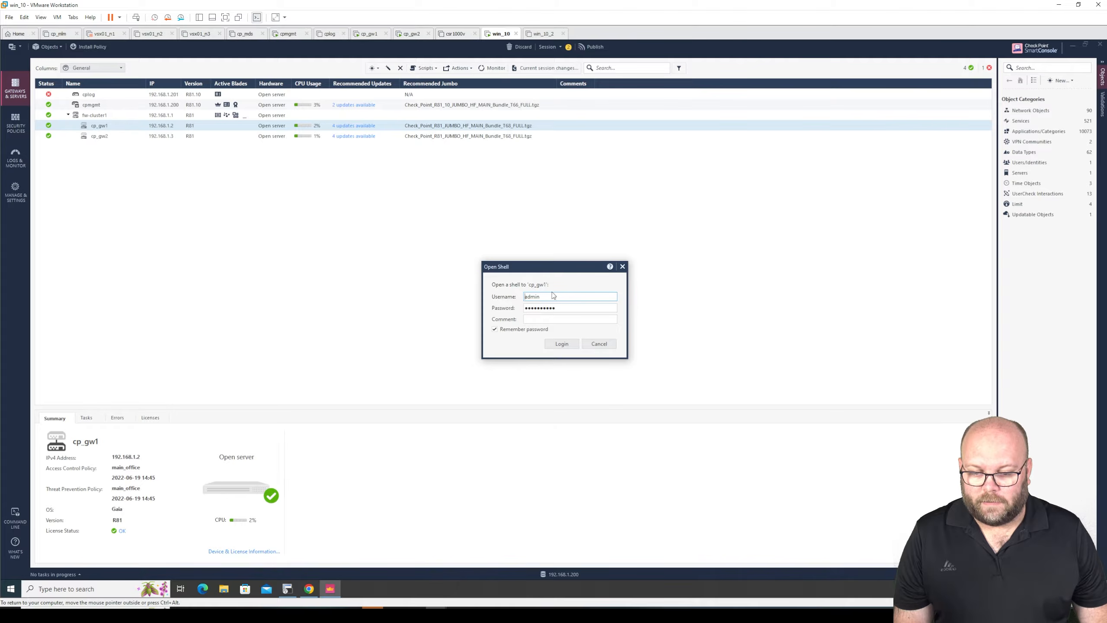
left_click(565, 344)
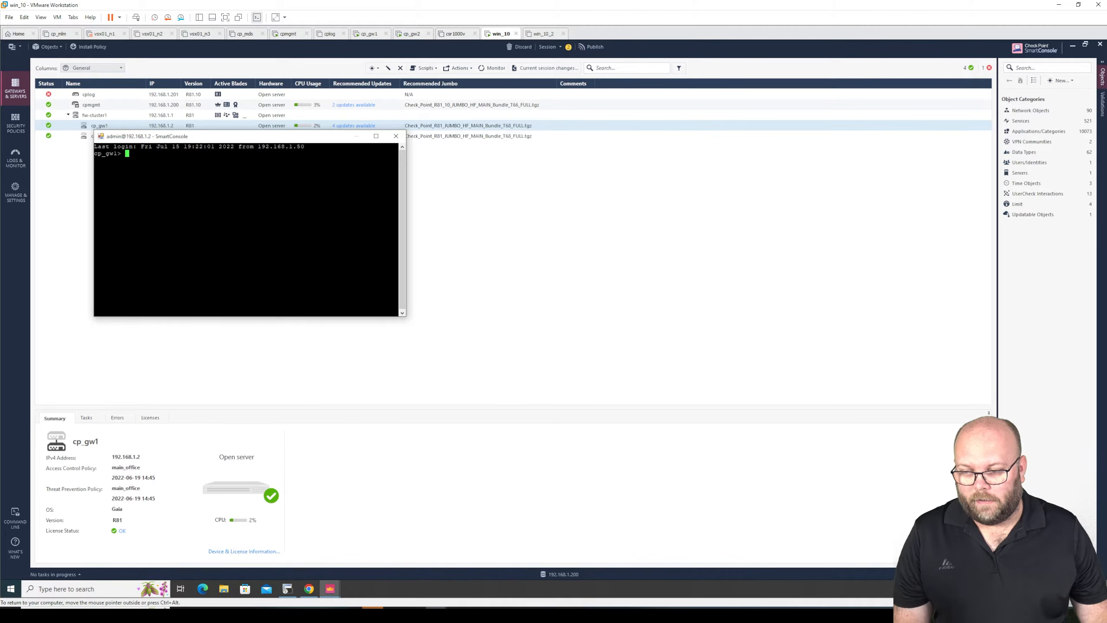
key("Return")
key("Return")
key("Return")
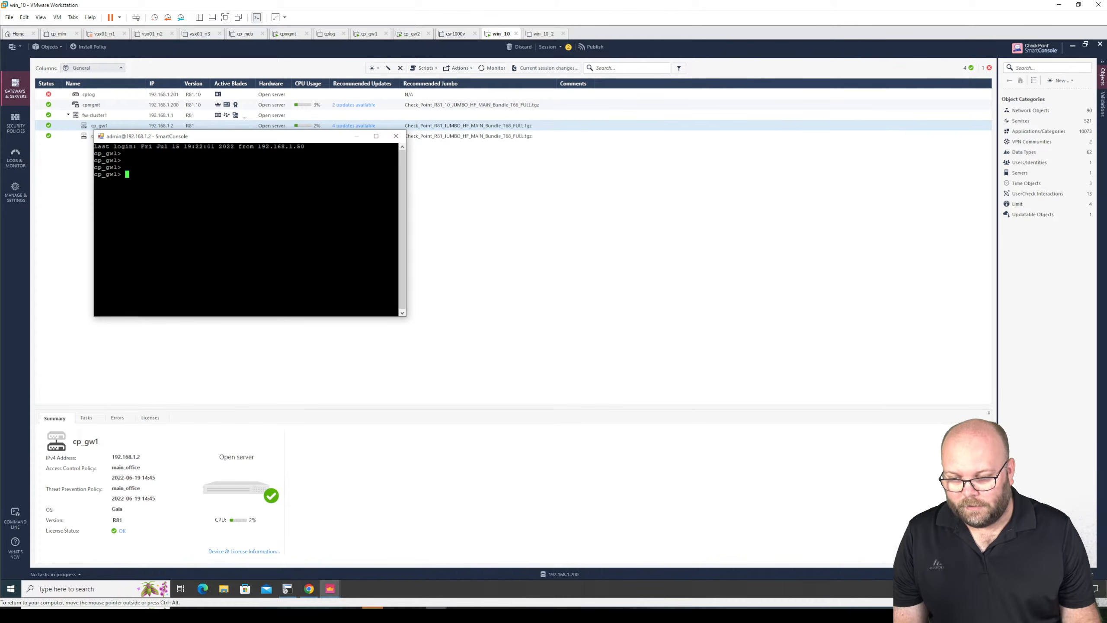
- Switch to SecureCRT, connect to the saved cp_gw1 session, and log in as admin with the account password
left_click(287, 588)
left_click_drag(307, 224, 300, 167)
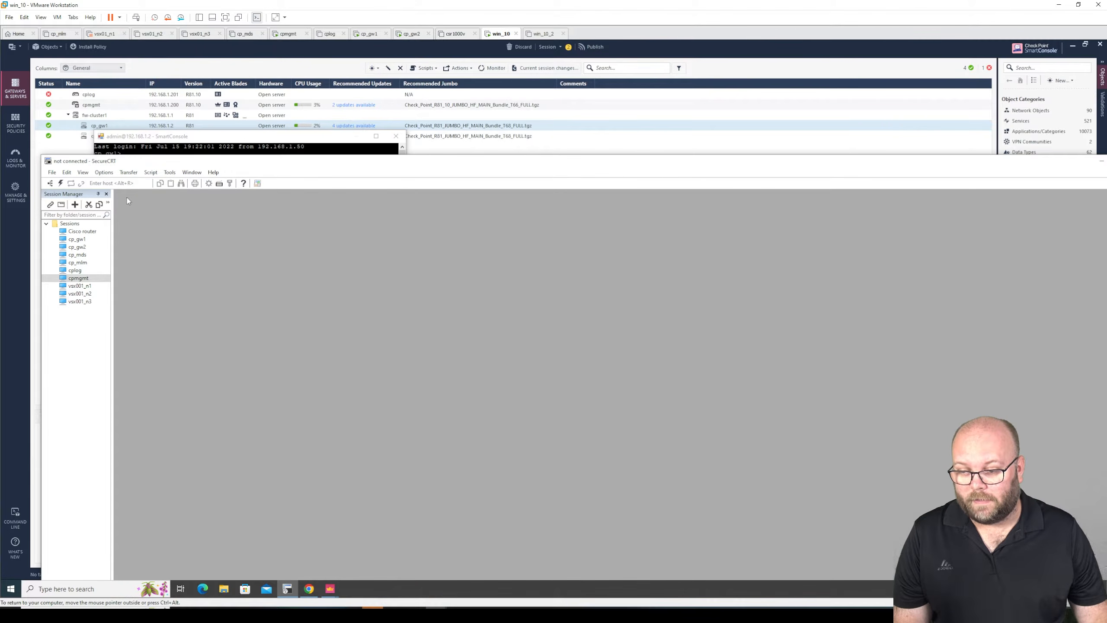
left_click(78, 240)
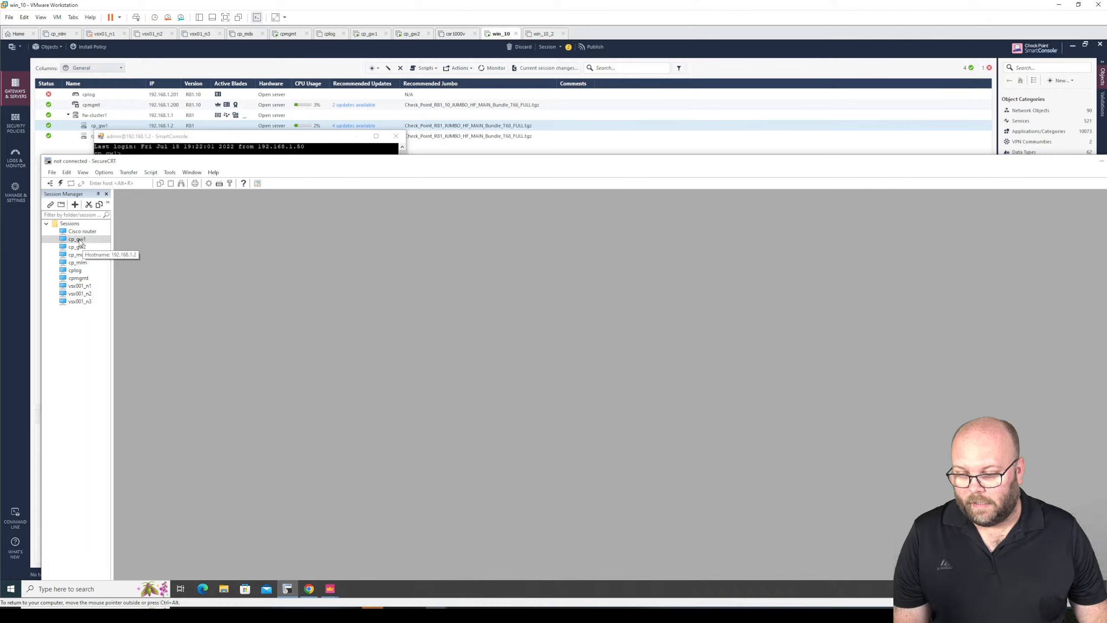
double_click(78, 240)
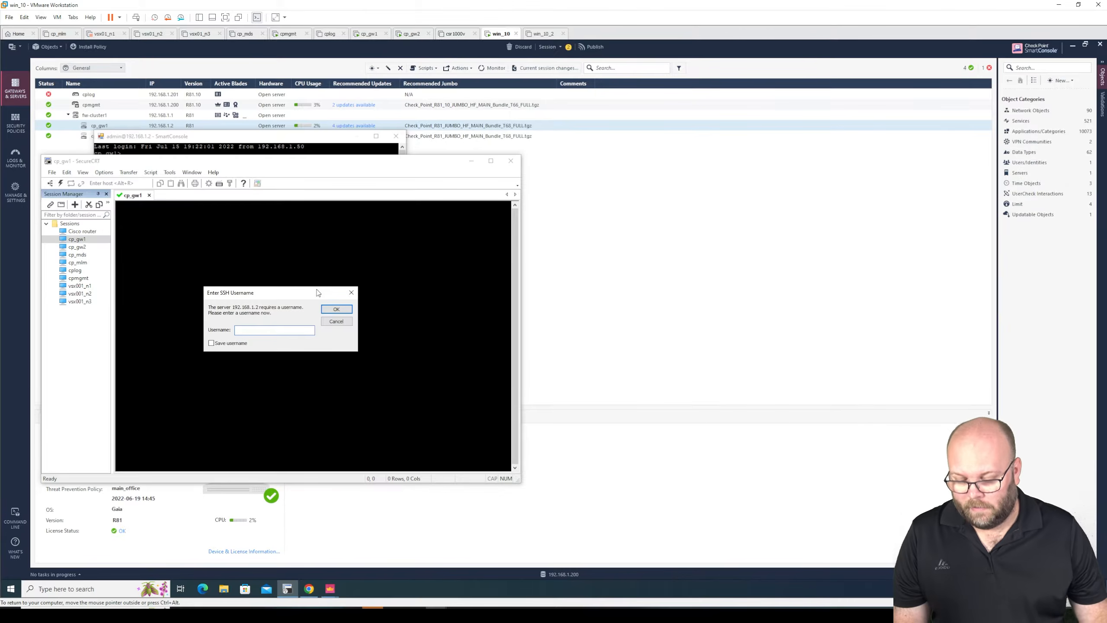
type("admin")
key("Return")
type("•")
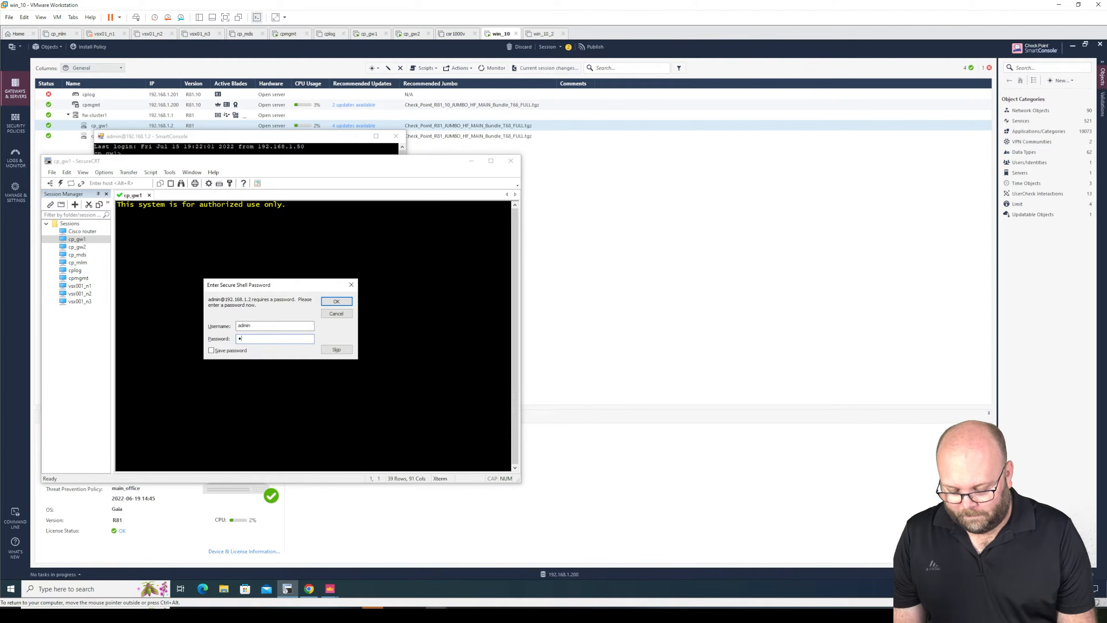
type("•••••")
key("Return")
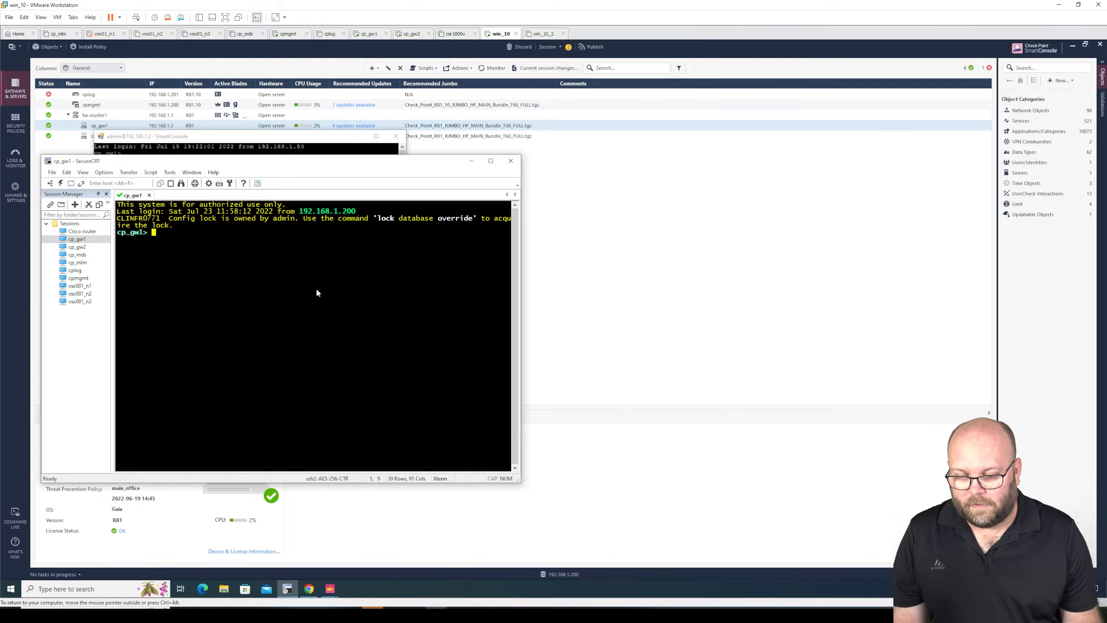
- Enlarge the SecureCRT window and highlight the config lock notice and its suggested lock database override command
left_click_drag(521, 266, 925, 268)
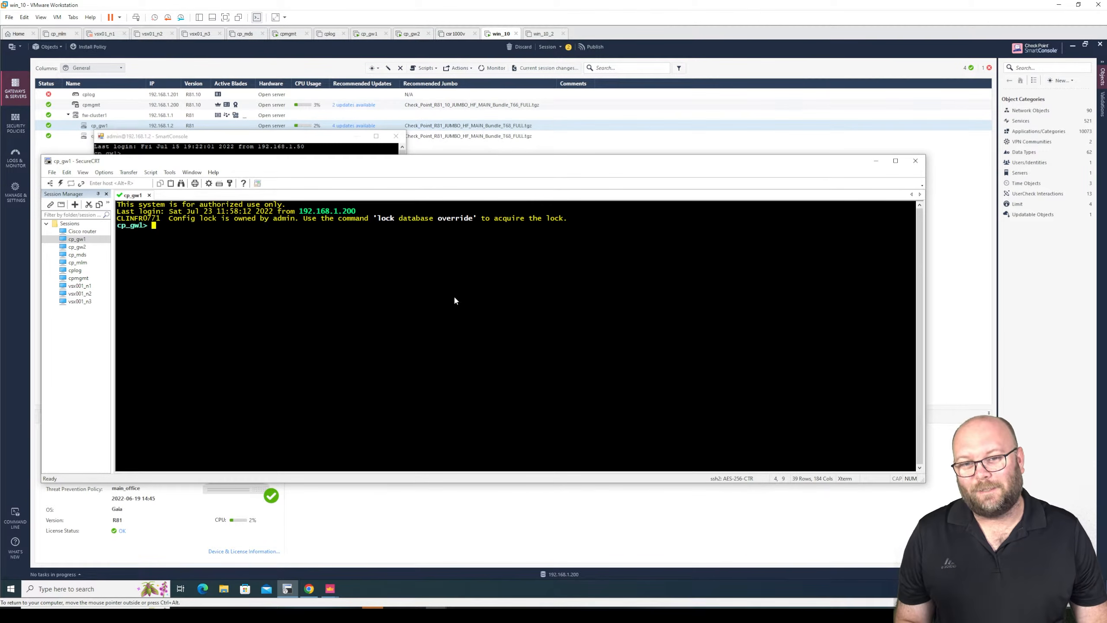
double_click(523, 161)
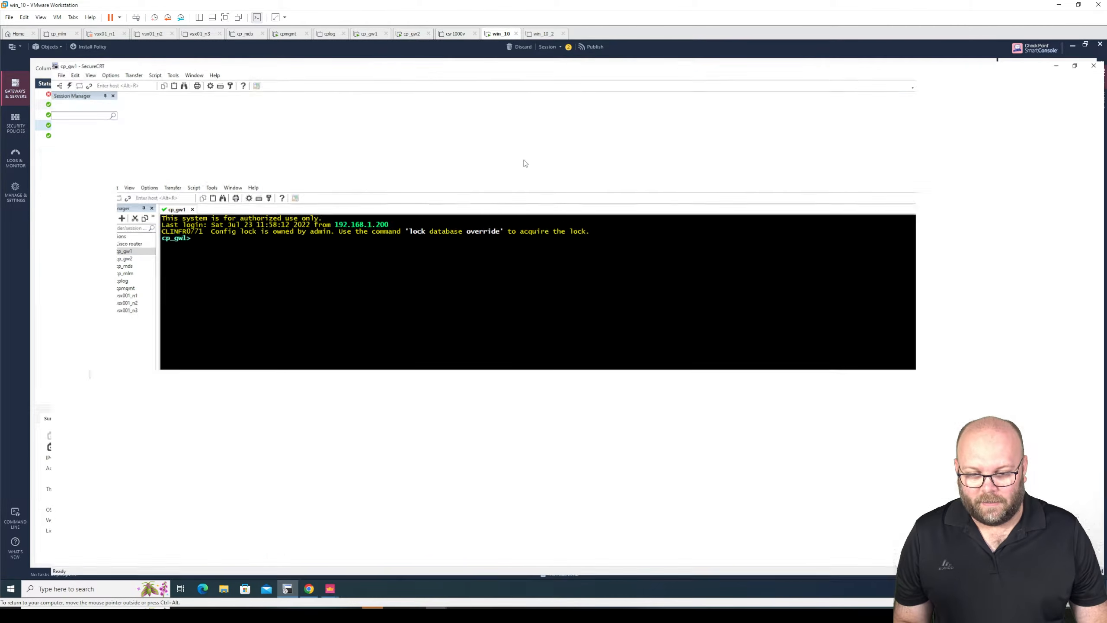
scroll(478, 239, "up", 3)
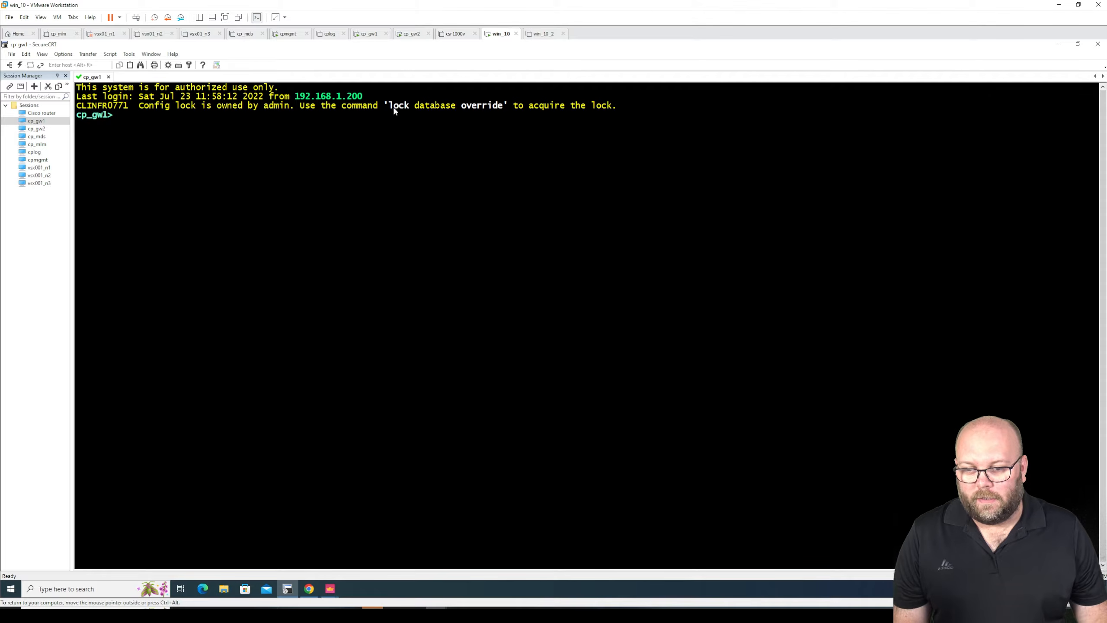
left_click_drag(390, 106, 504, 107)
left_click(349, 138)
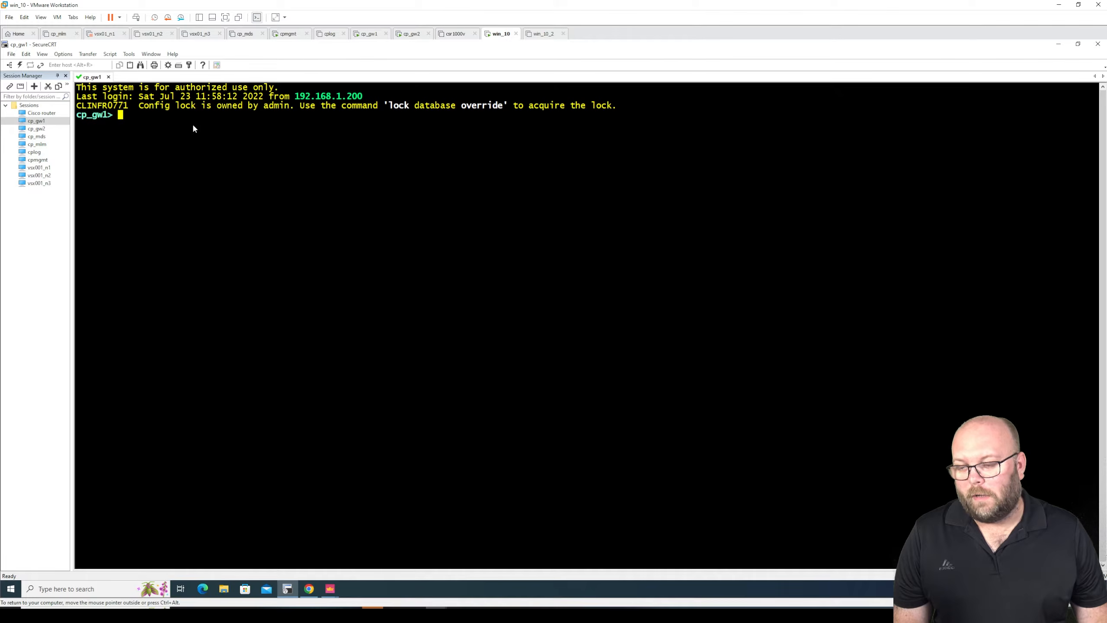
left_click_drag(139, 102, 356, 107)
left_click(413, 142)
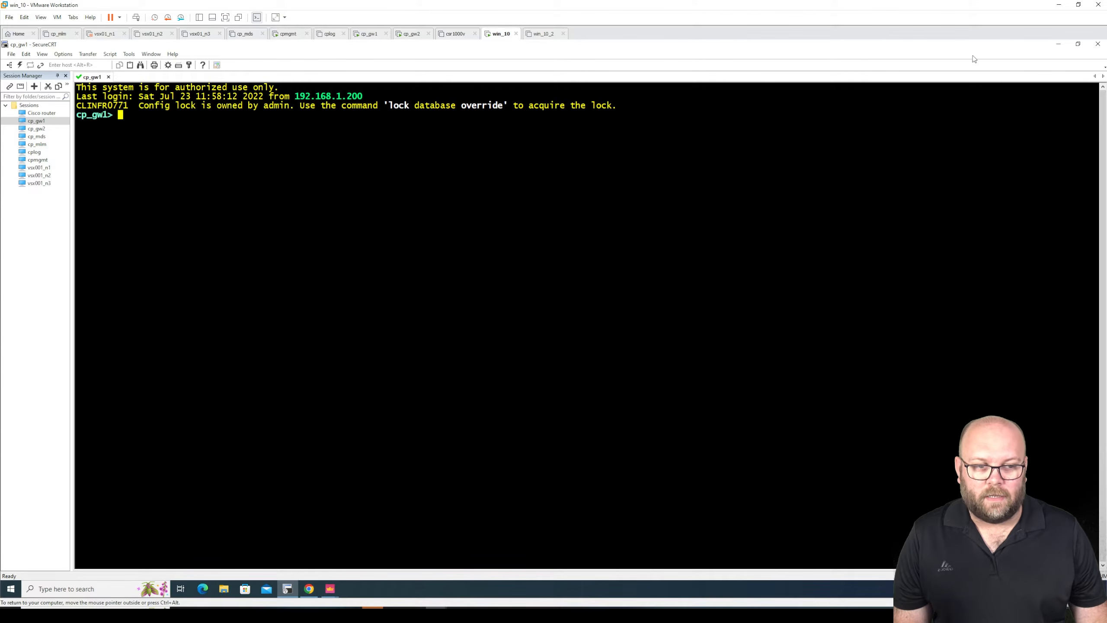
- Close the SmartConsole shell window for cp_gw1 and return to the SecureCRT session
left_click_drag(1002, 48, 369, 258)
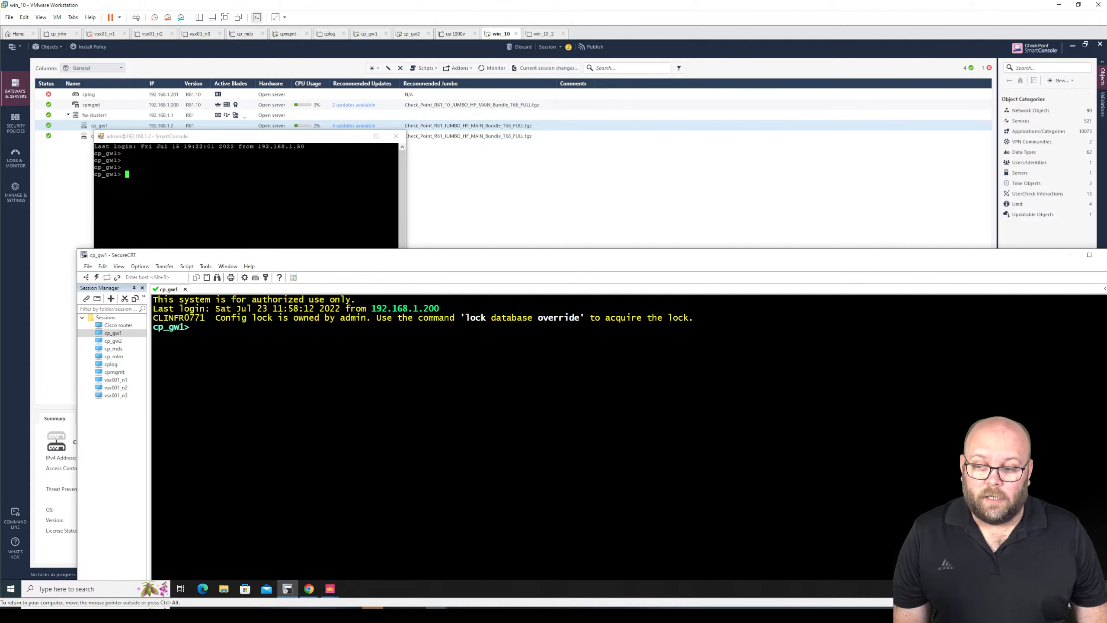
left_click(396, 135)
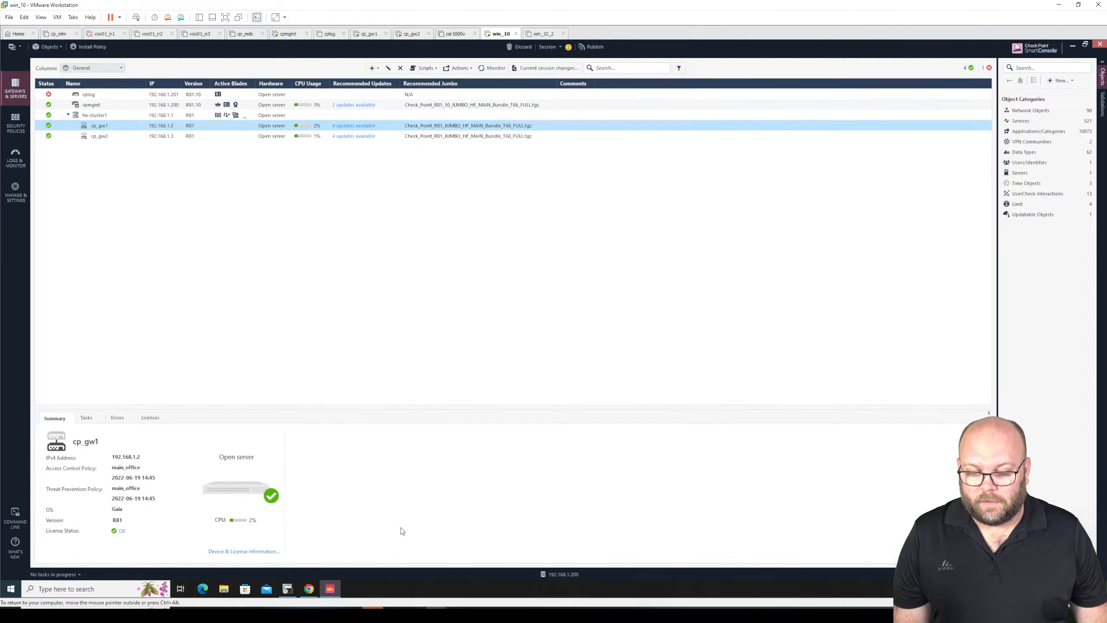
left_click(287, 589)
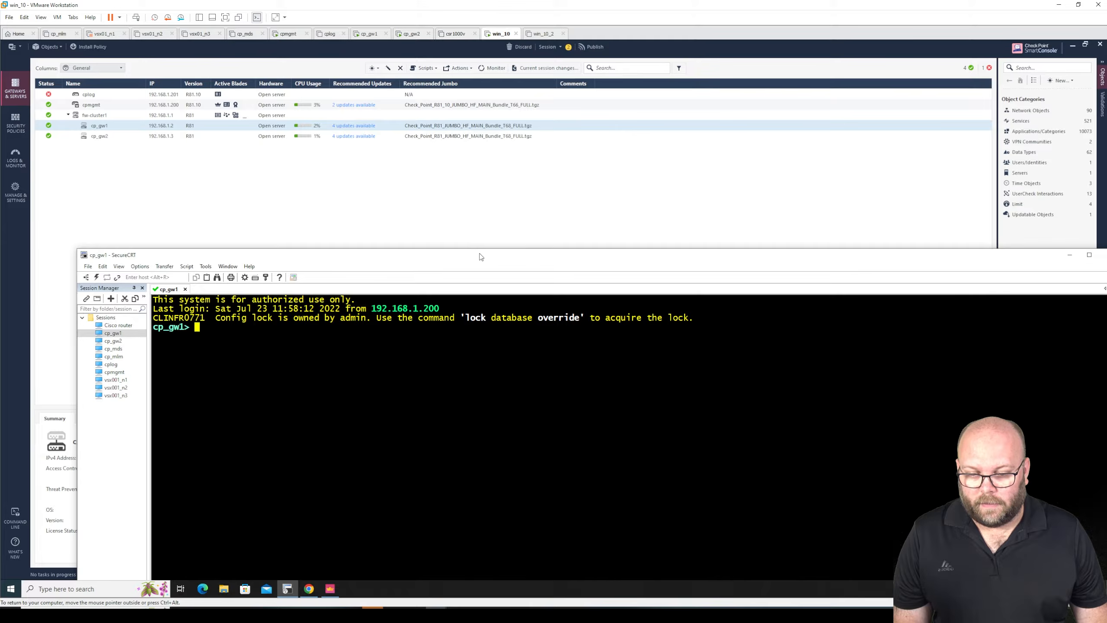
- Copy the lock database override command from the login message and run it at the cp_gw1 prompt
left_click_drag(484, 252, 447, 107)
left_click_drag(550, 169, 440, 168)
right_click(441, 168)
left_click(456, 173)
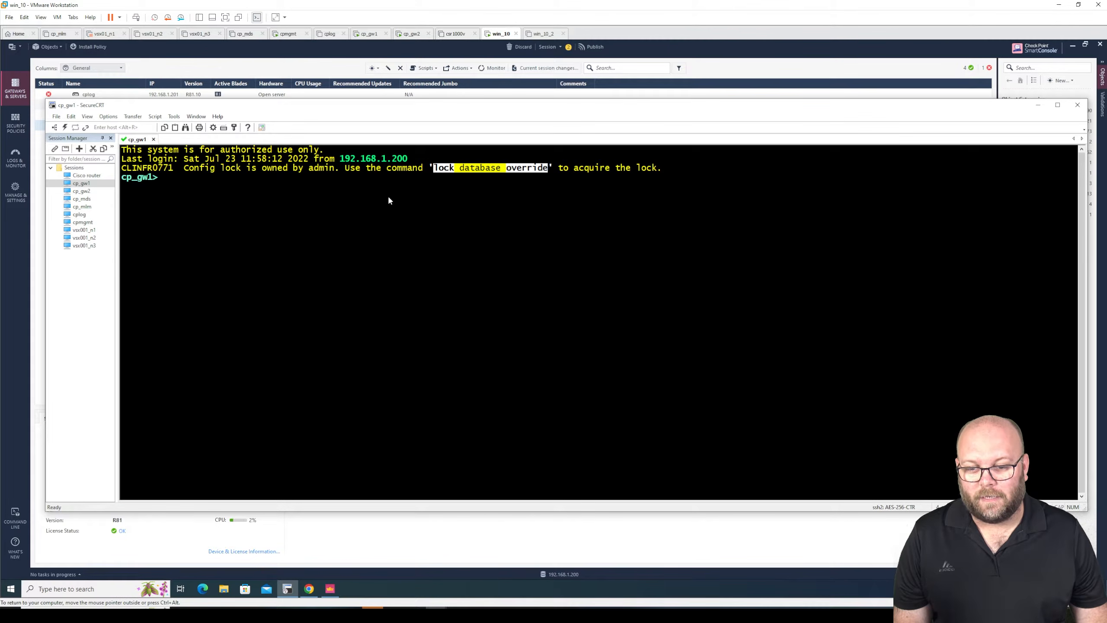
right_click(382, 195)
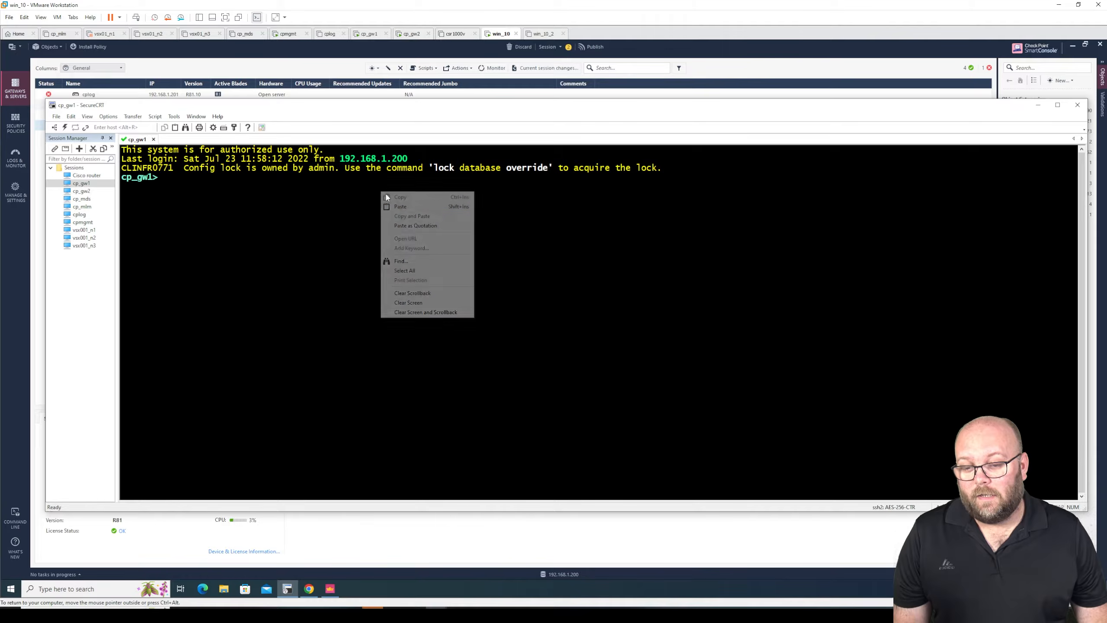
left_click(412, 207)
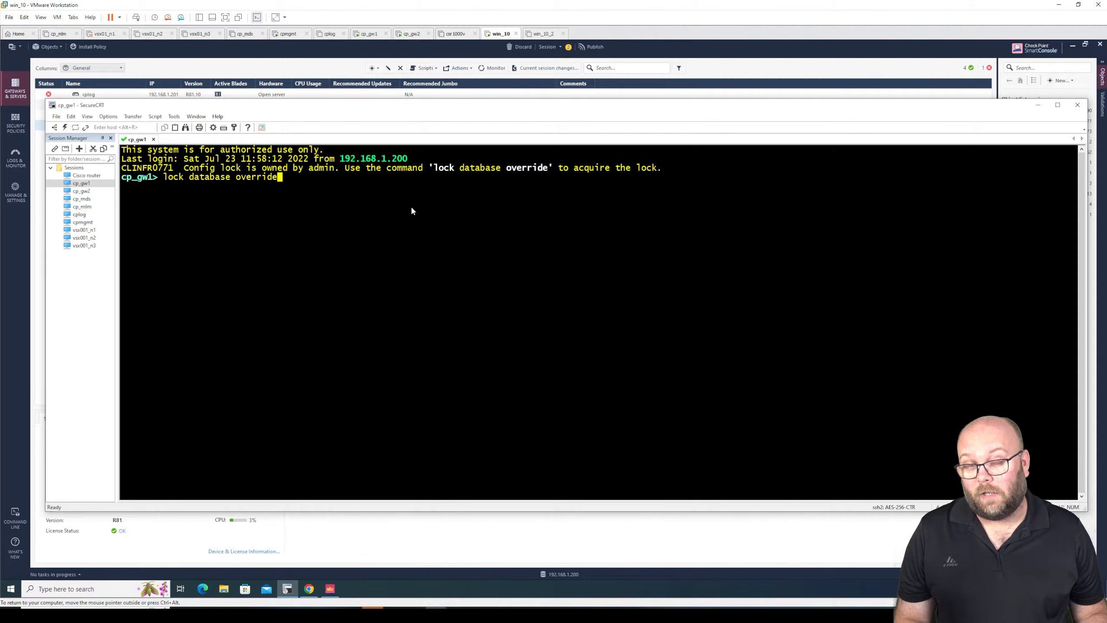
key("Return")
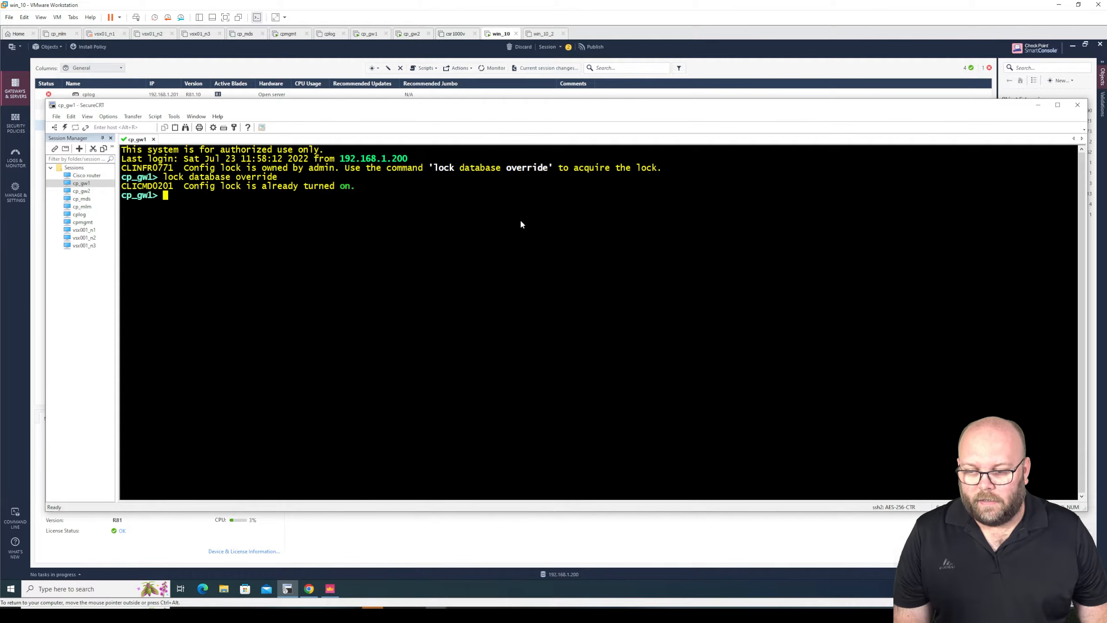
- Run show configuration on cp_gw1 in the maximized terminal and review the complete output through the static routes
double_click(512, 105)
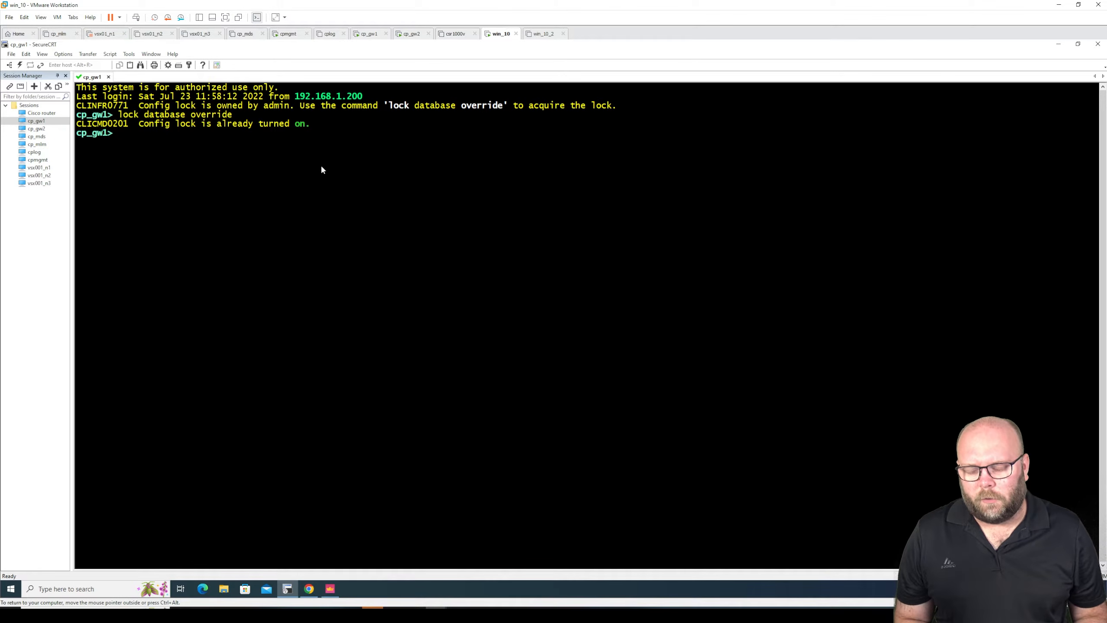
type("show con")
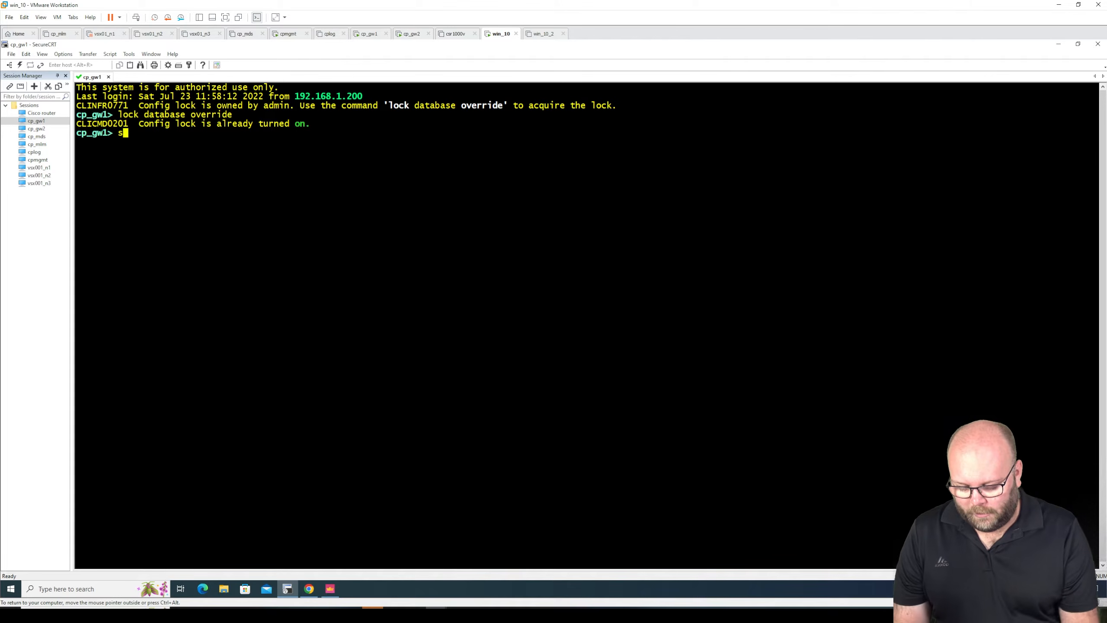
type("figu")
key("Tab")
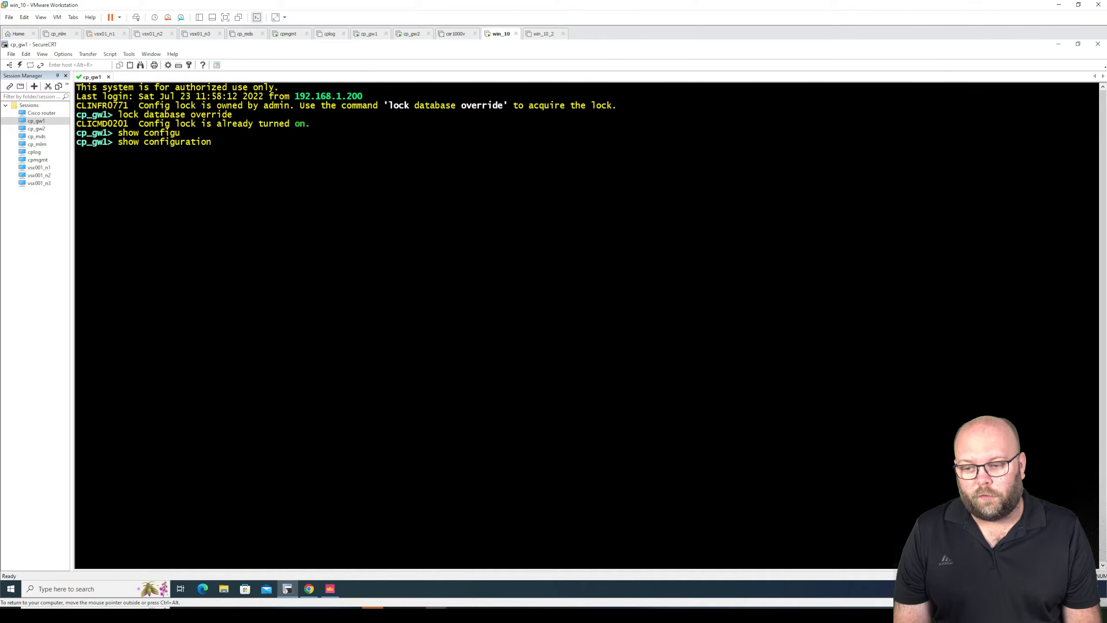
key("Return")
key("space")
key("space")
key("space")
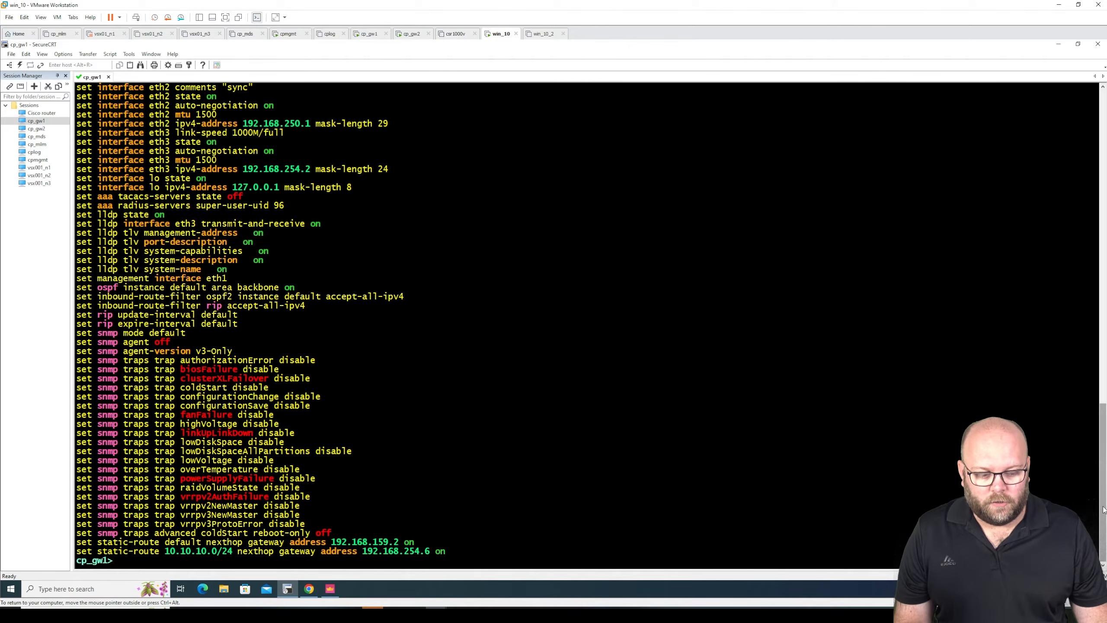
scroll(908, 407, "up", 11)
scroll(1104, 317, "up", 10)
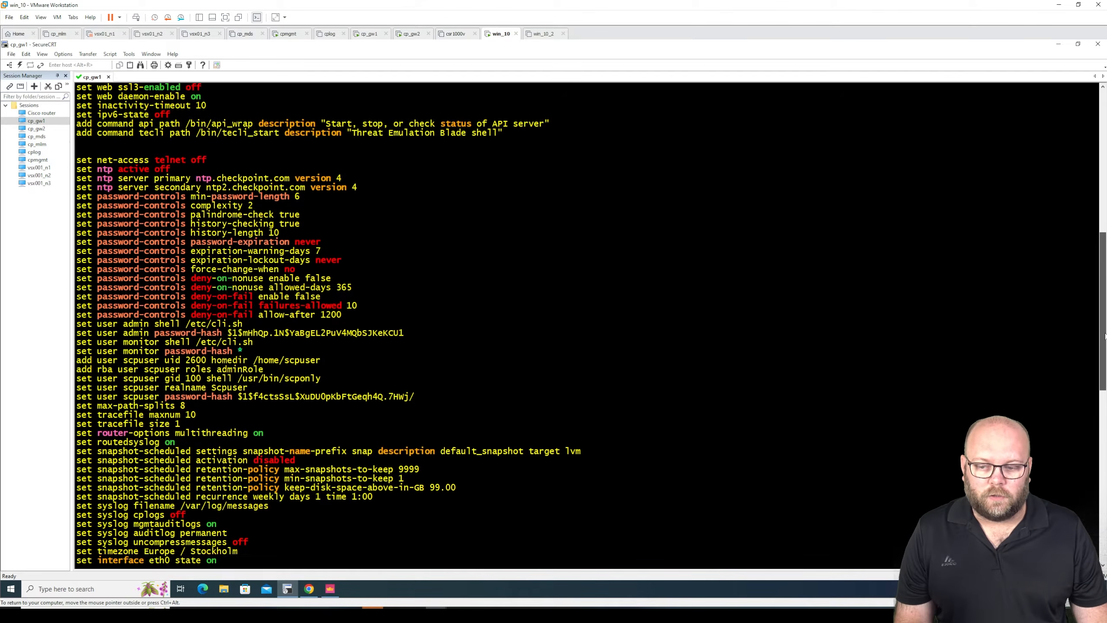
left_click_drag(1104, 317, 1102, 532)
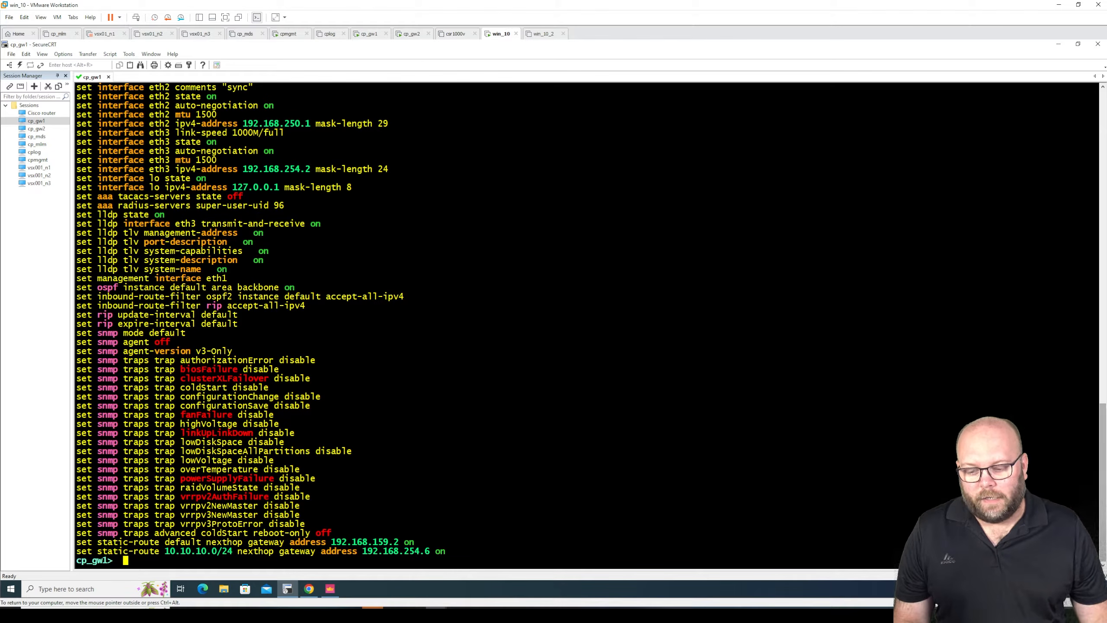
- Switch to SmartConsole, view the main_office access control policy rules, and return to SecureCRT
left_click(339, 589)
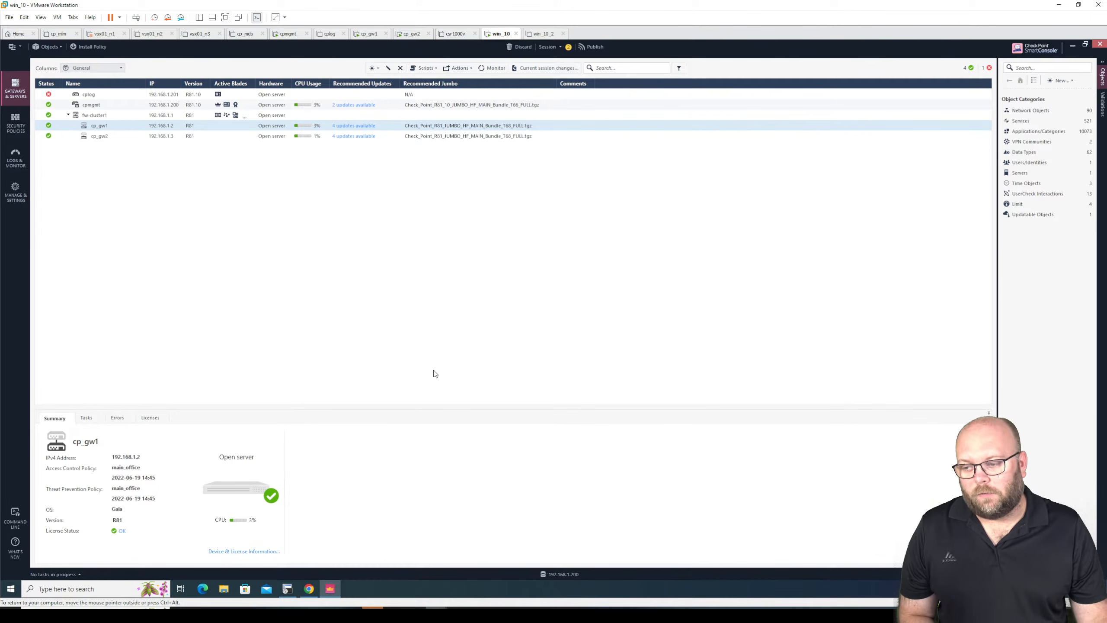
left_click(15, 124)
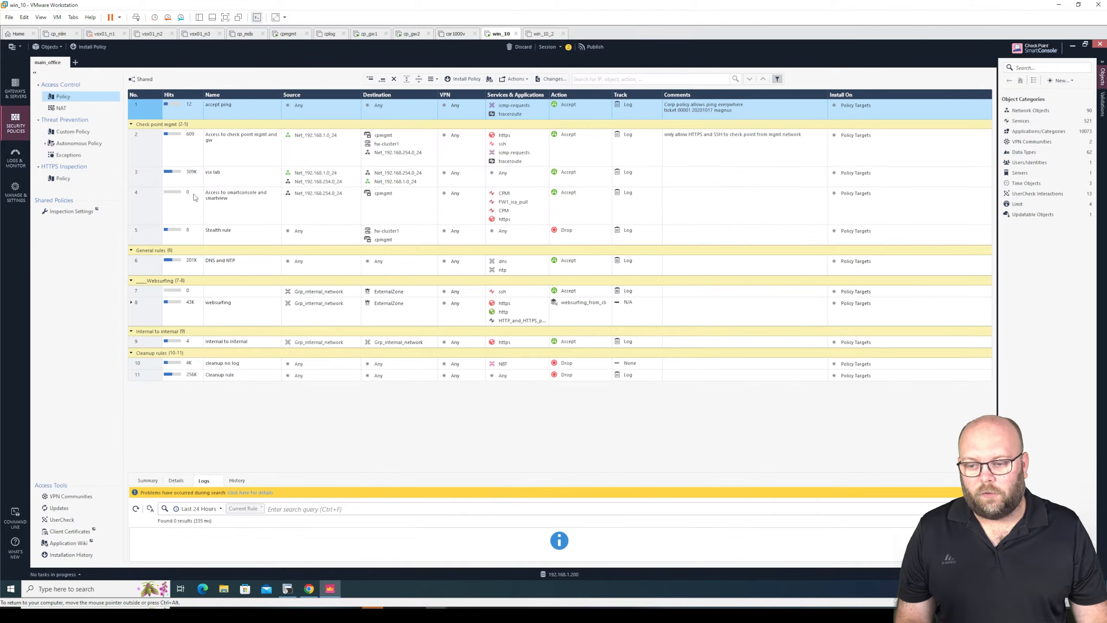
left_click(287, 588)
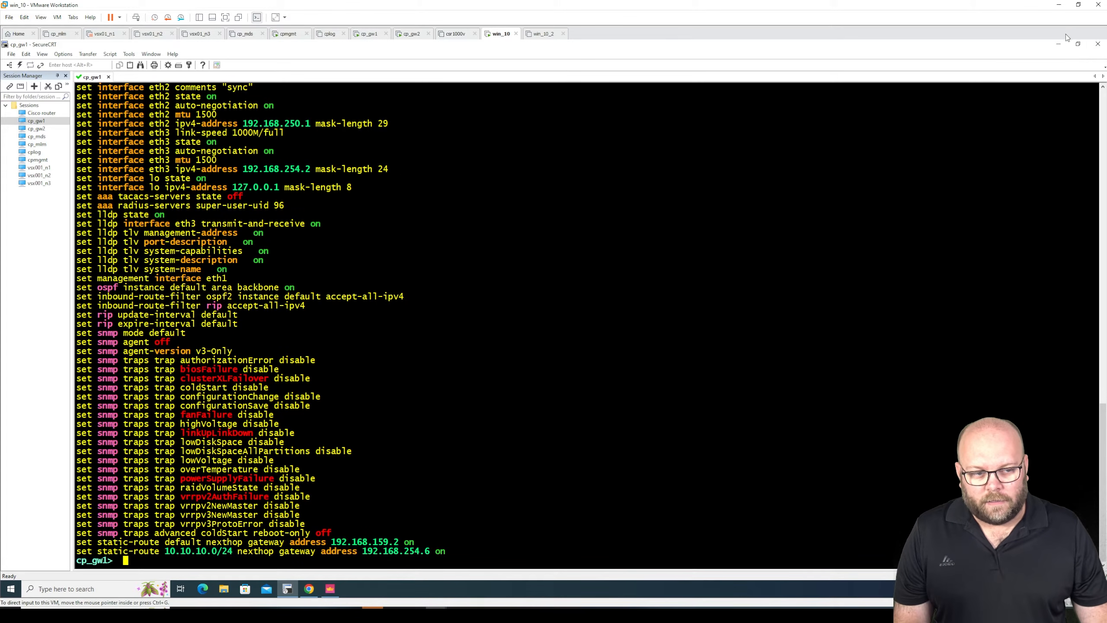
- In SmartConsole, open the properties of the fw-cluster1 gateway cluster and view its Network Management interfaces
left_click(1059, 43)
left_click(1023, 110)
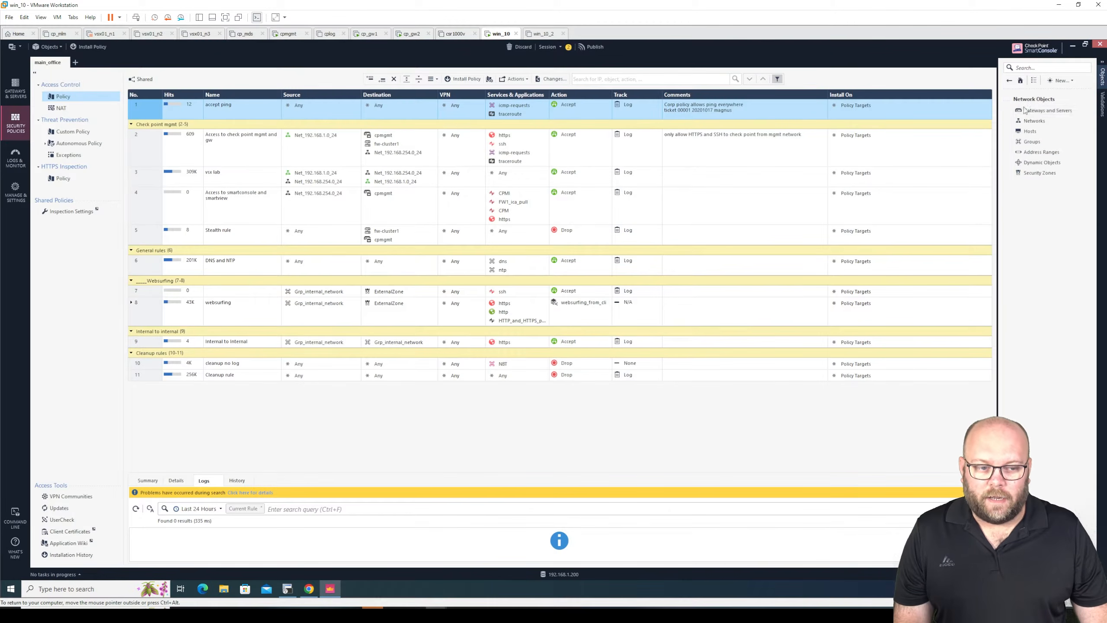
left_click(1025, 109)
left_click(1034, 132)
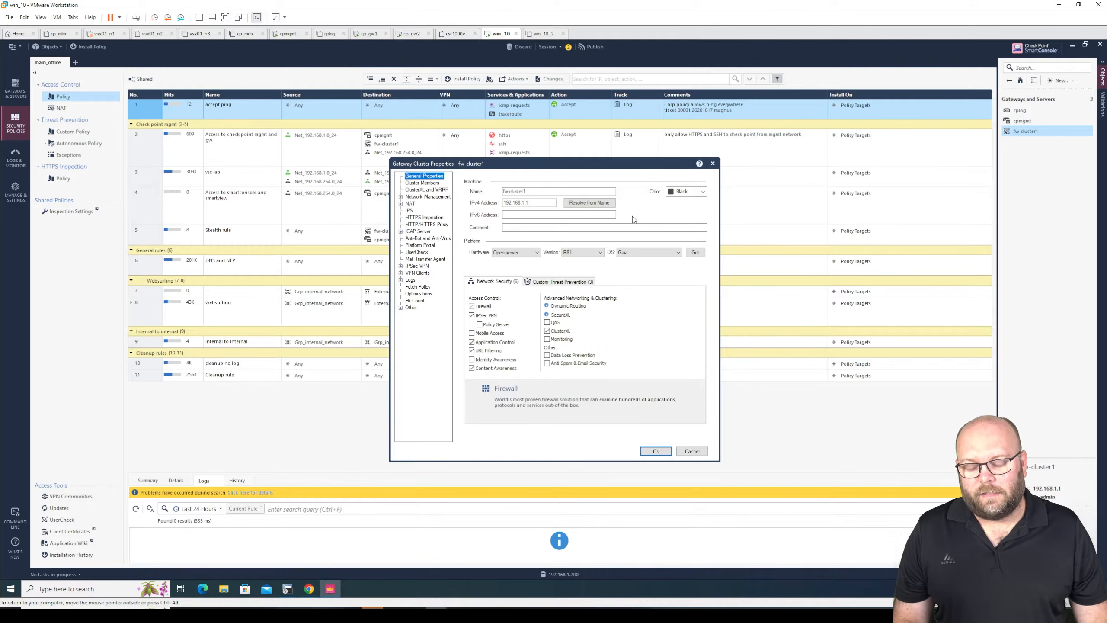
left_click(427, 197)
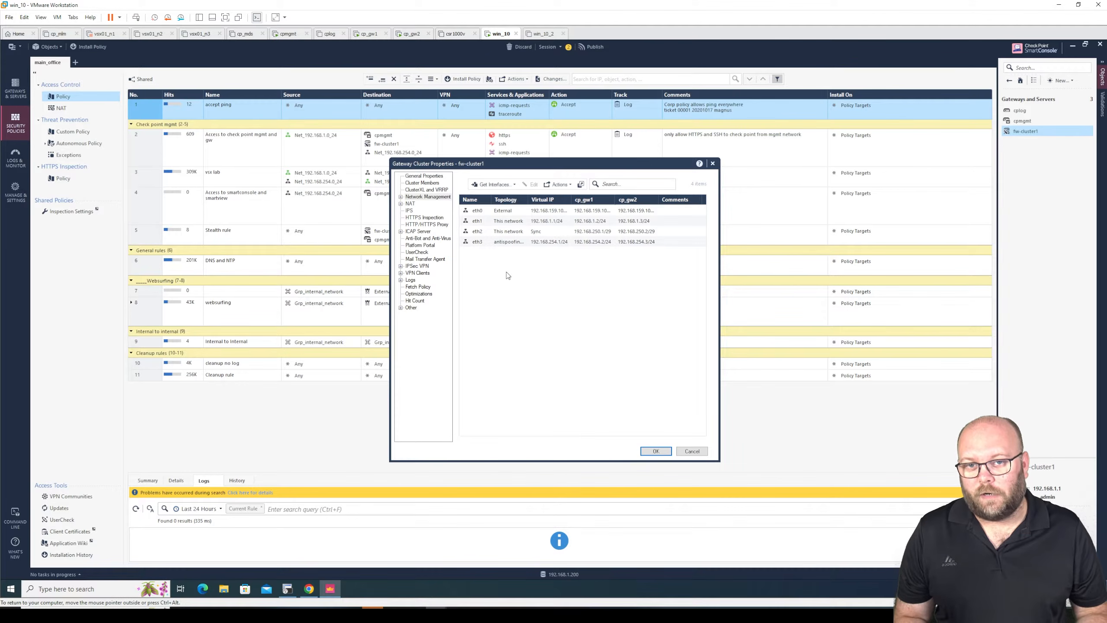
- Return to the SecureCRT session and highlight the two static-route lines and the 10.10.10.0/24 destination
key("alt+Tab")
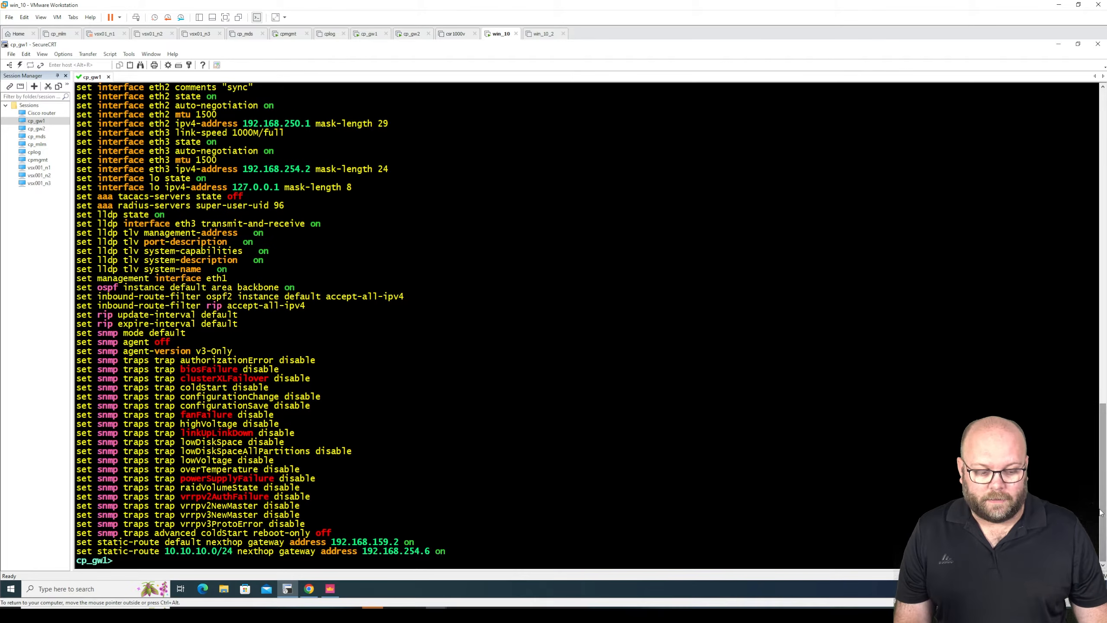
mouse_move(1103, 496)
left_mouse_down()
mouse_move(1103, 175)
mouse_move(1104, 498)
left_mouse_up()
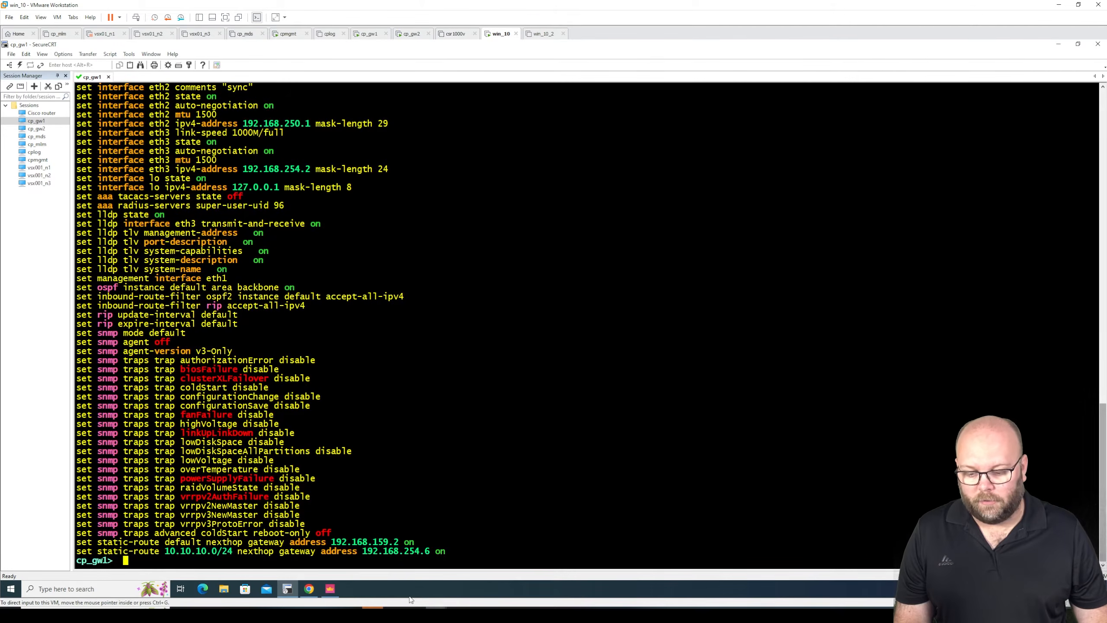
left_click_drag(450, 549, 66, 542)
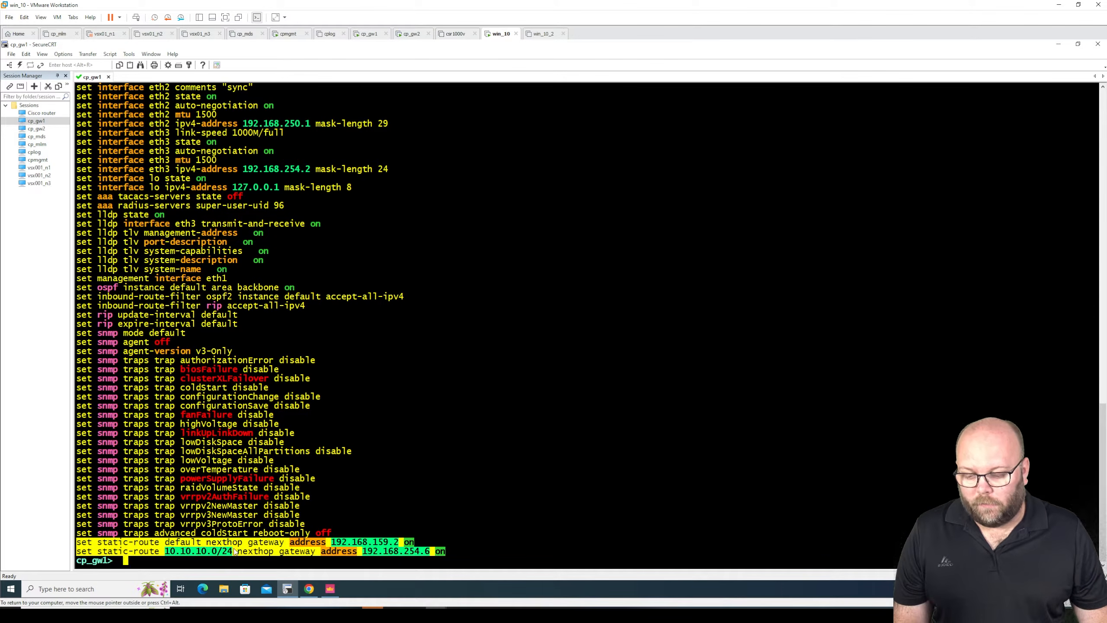
left_click_drag(164, 551, 238, 553)
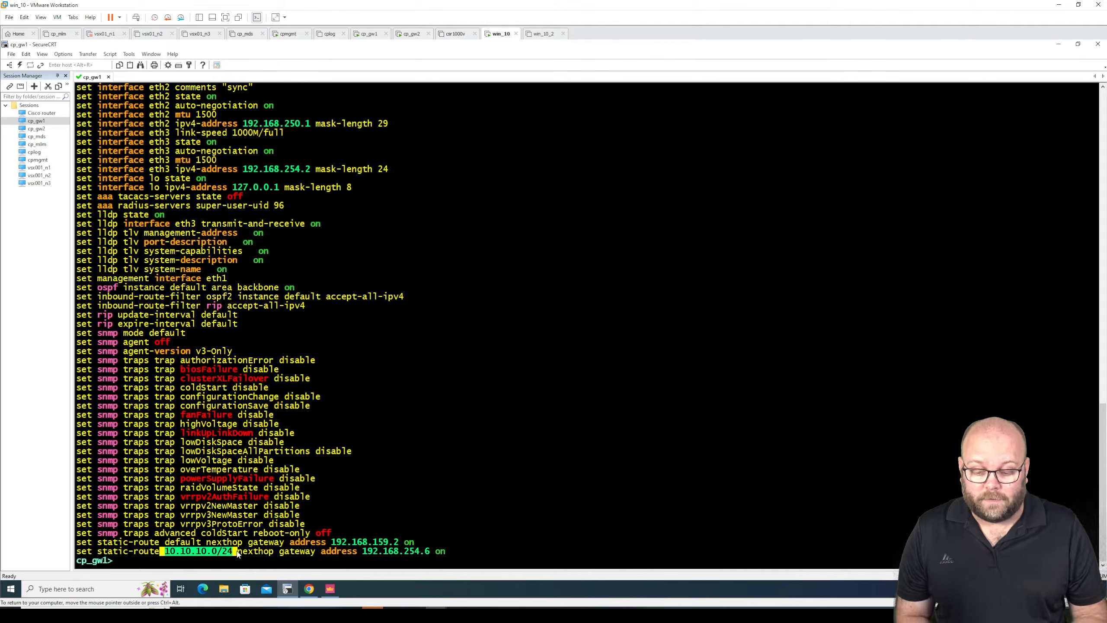
- List all available completions of the show command on cp_gw1 through to the end and clear the prompt
type("sh")
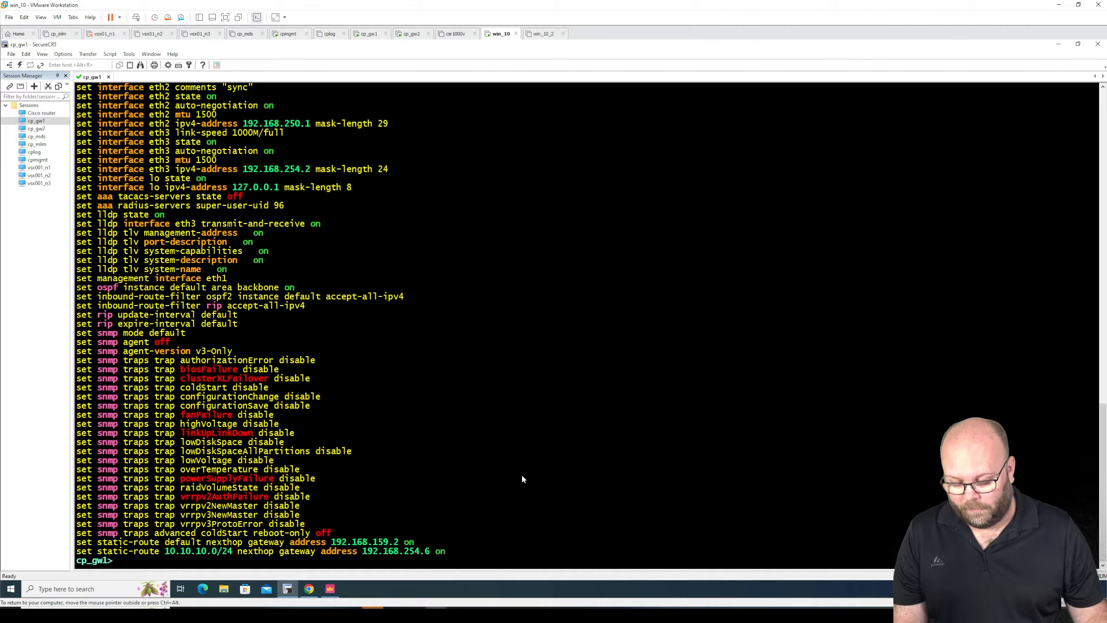
type("ow")
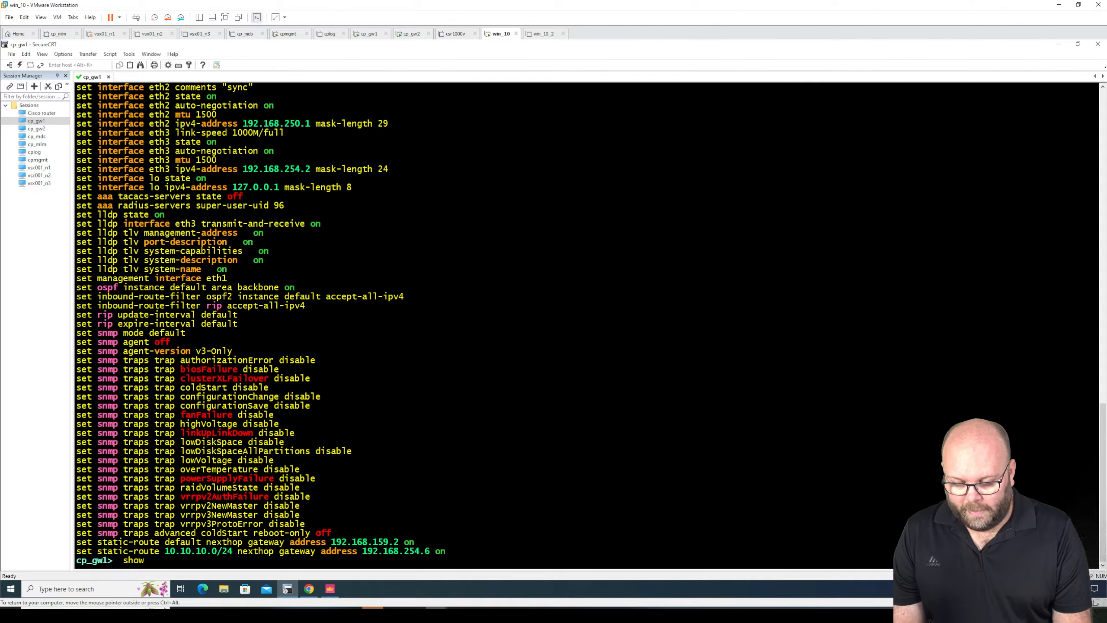
key("Tab")
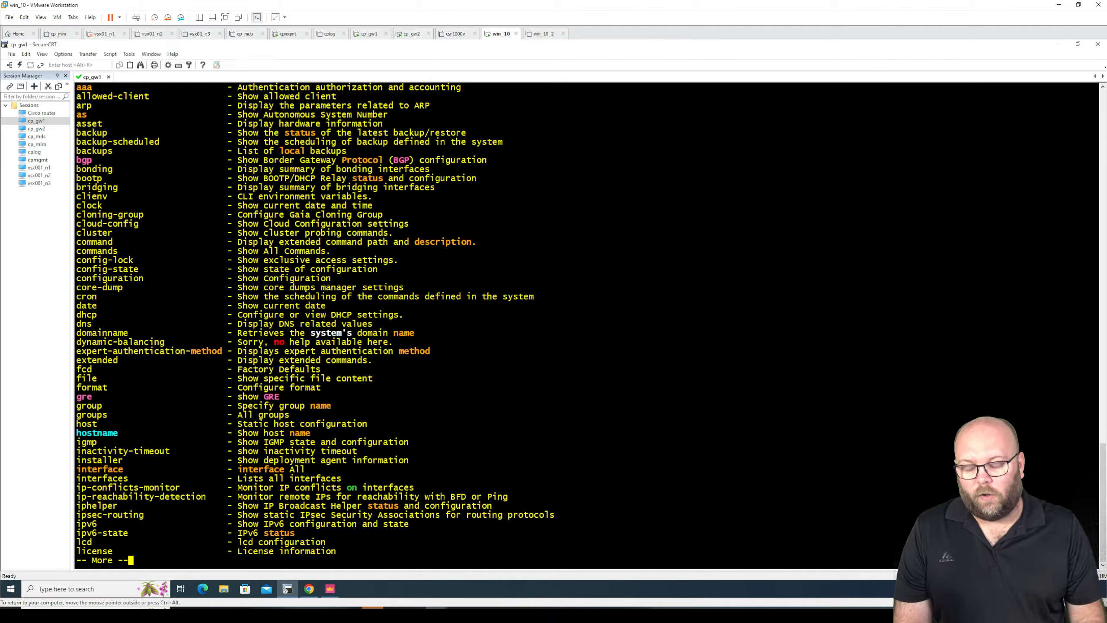
key("space")
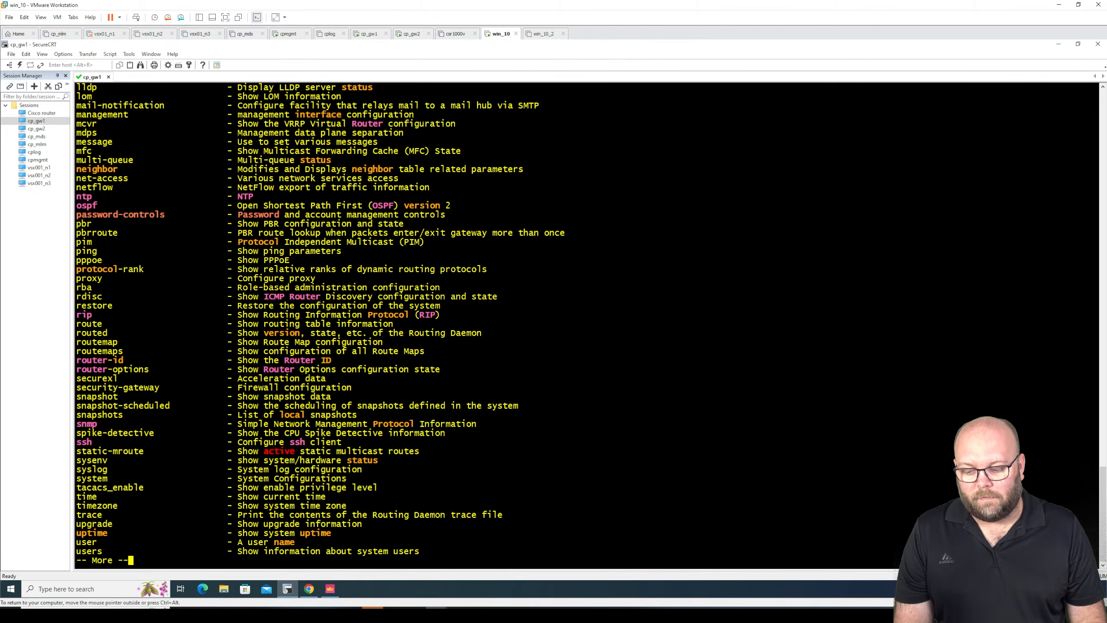
key("space")
key("BackSpace")
key("BackSpace")
key("BackSpace")
key("BackSpace")
key("BackSpace")
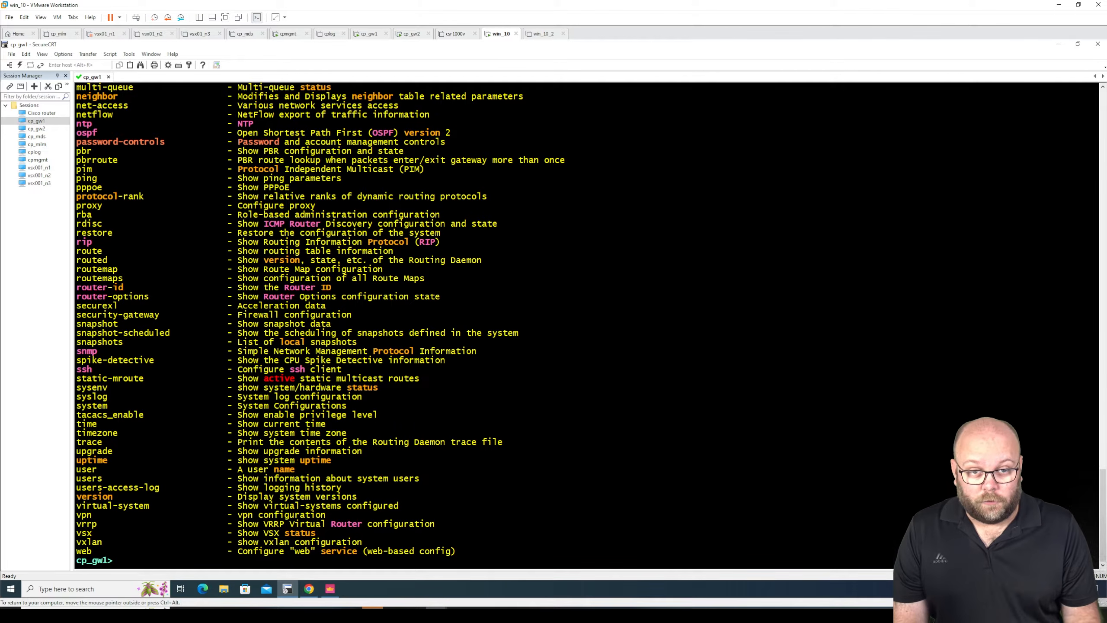
- Try to run the abbreviated command show conf at the cp_gw1 prompt
type("sh")
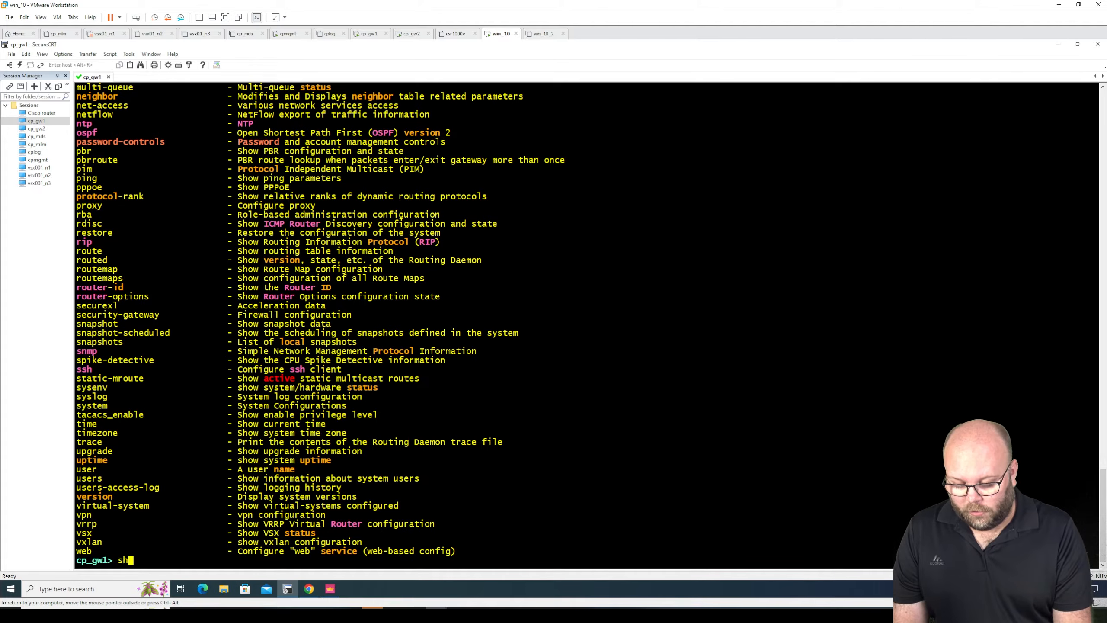
key("Tab")
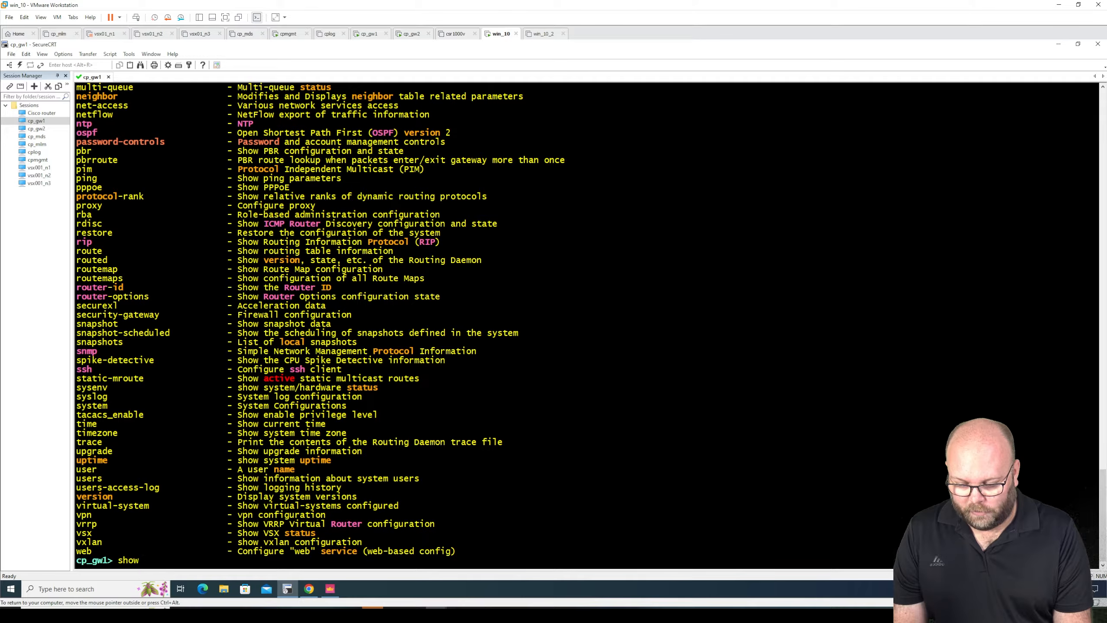
type("c")
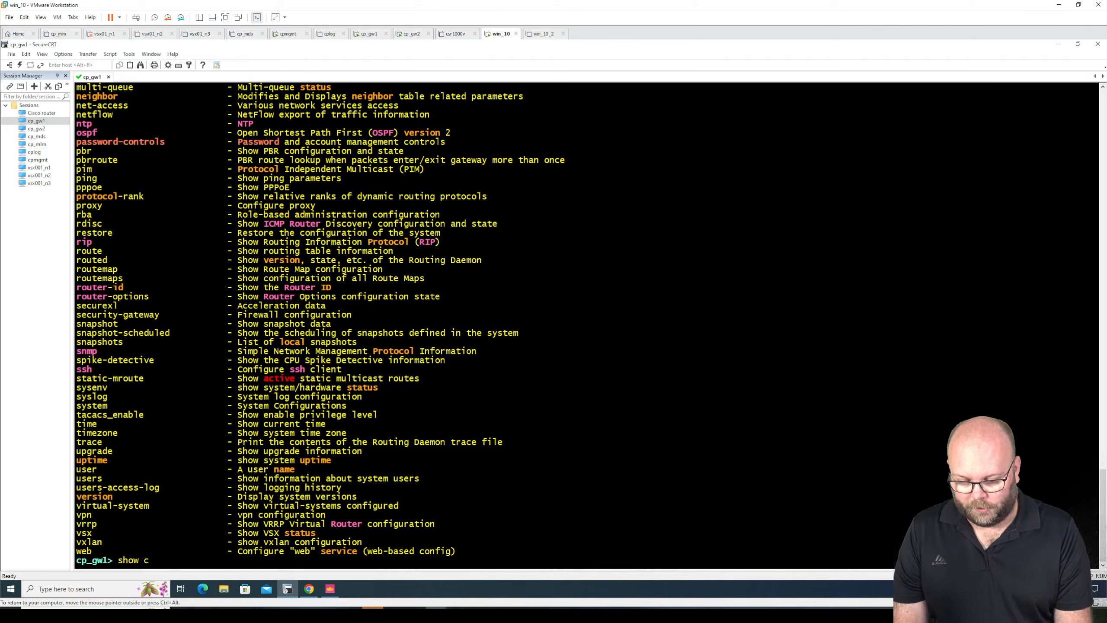
type("onf")
key("Return")
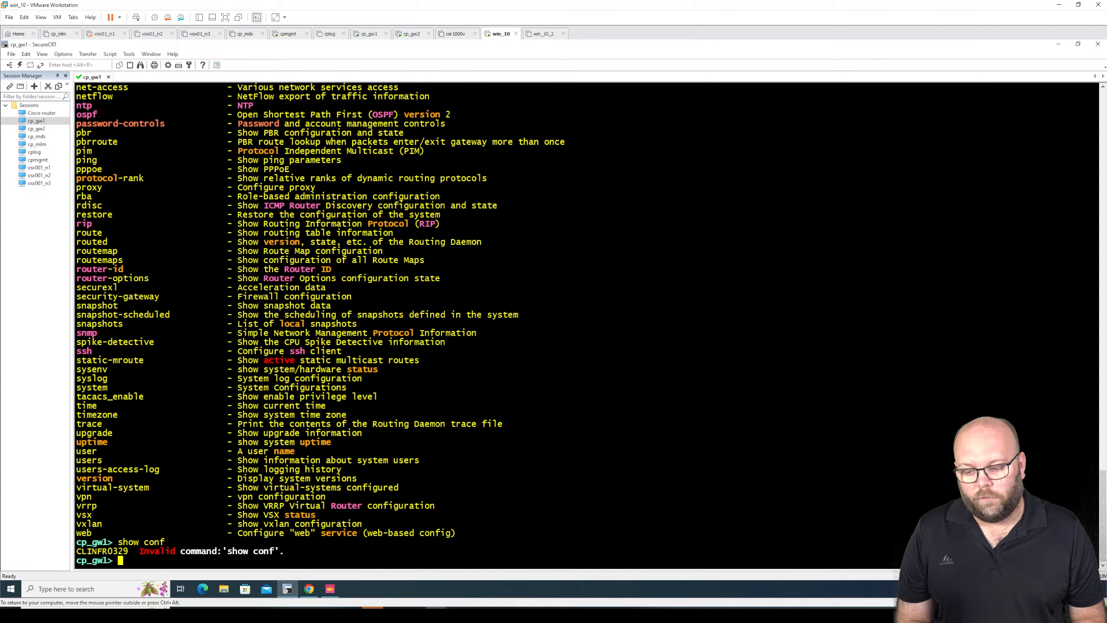
- Recall show conf, list its possible completions, and try to run the partial command show configur
key("Up")
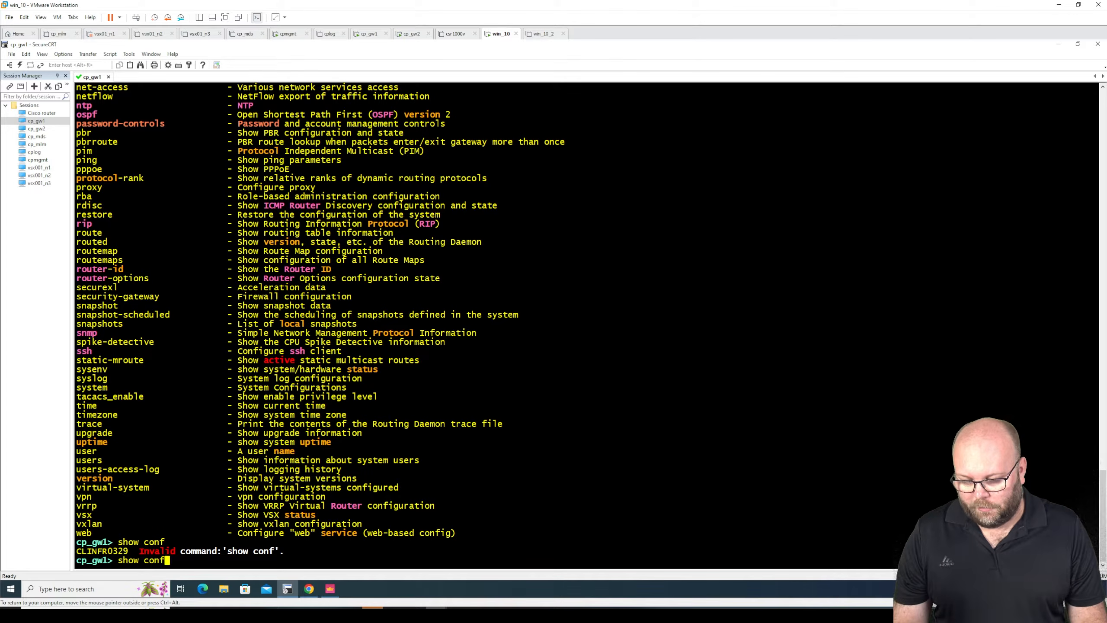
key("Tab")
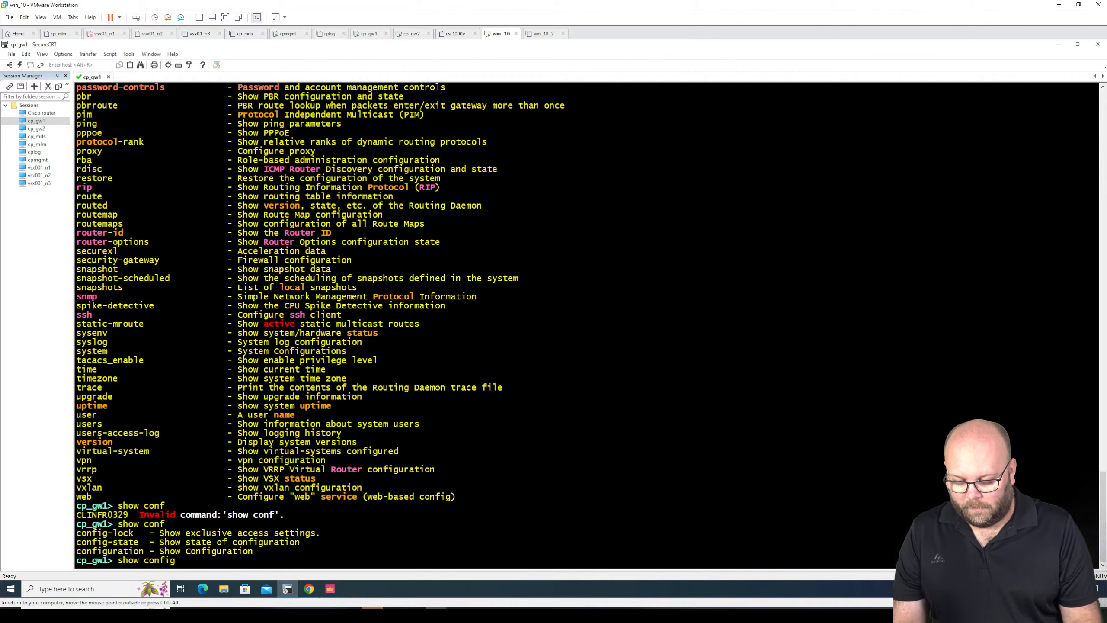
type("u")
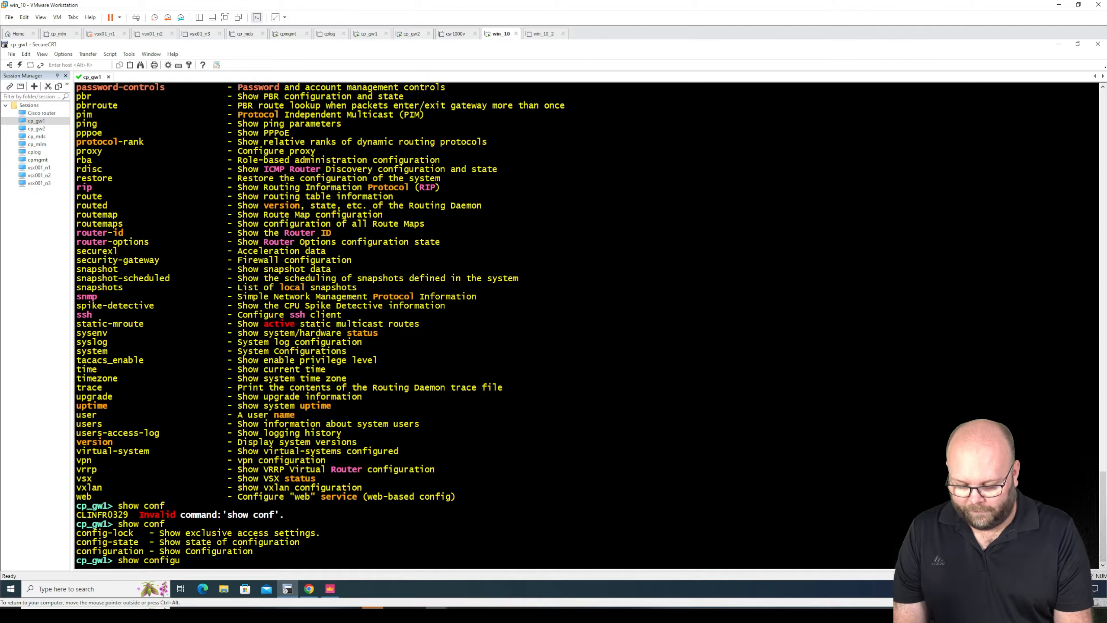
type("r")
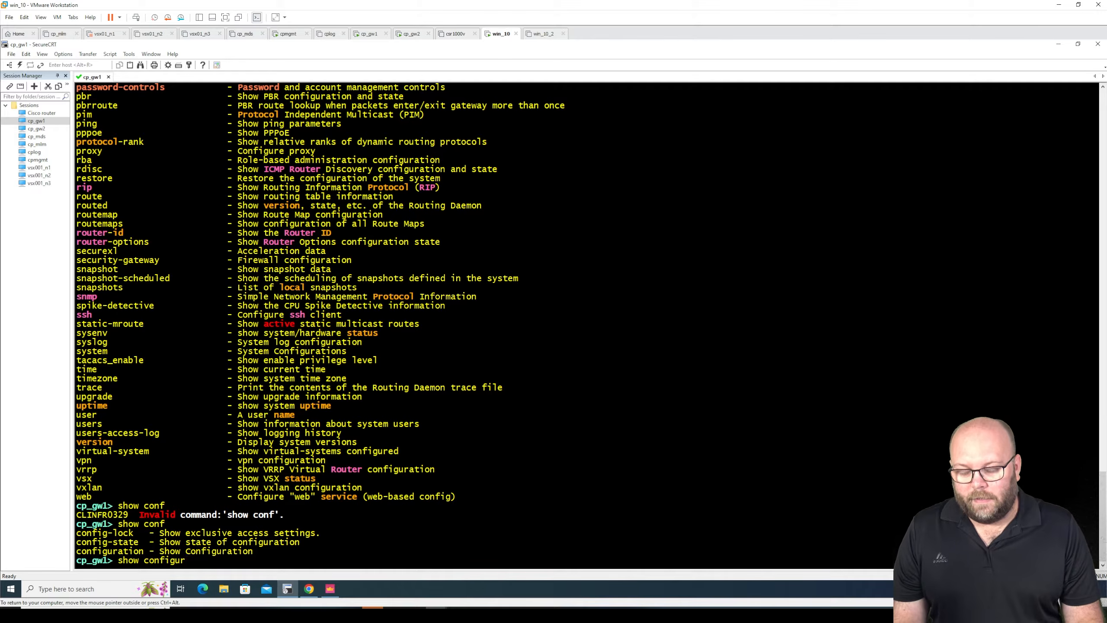
key("Return")
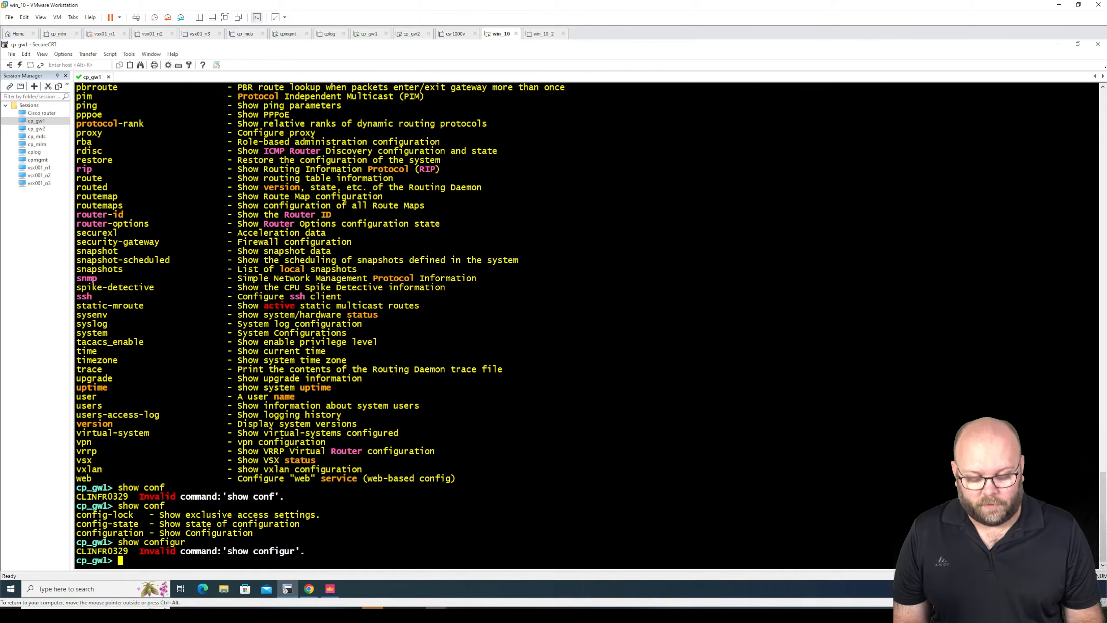
- Complete the recalled command to show configuration, run it, and page through the output to the static routes
key("Up")
key("Tab")
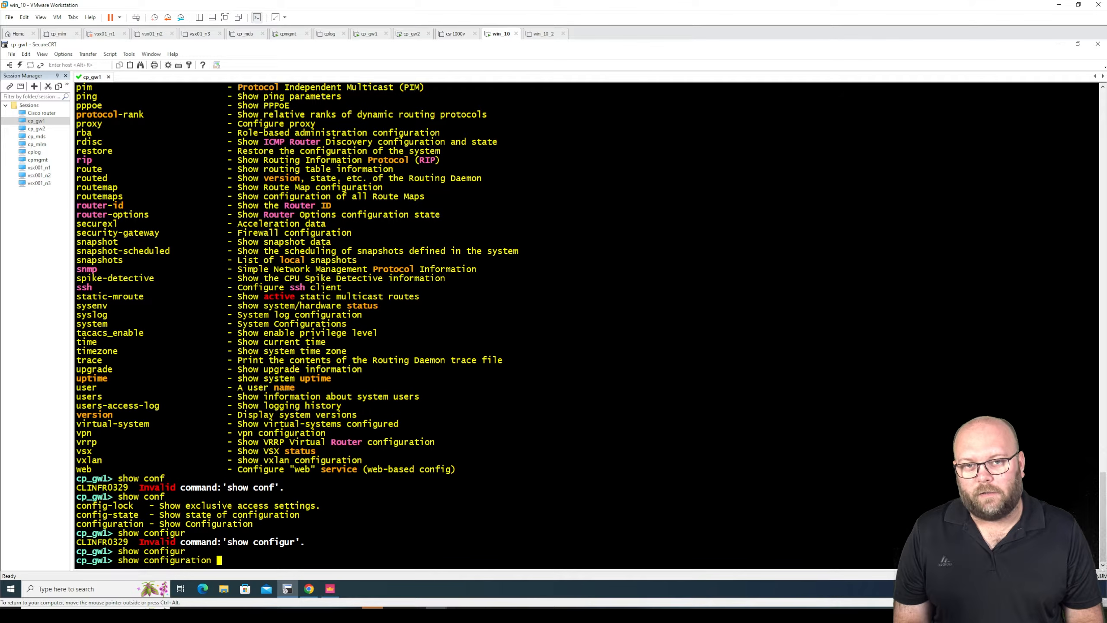
key("Return")
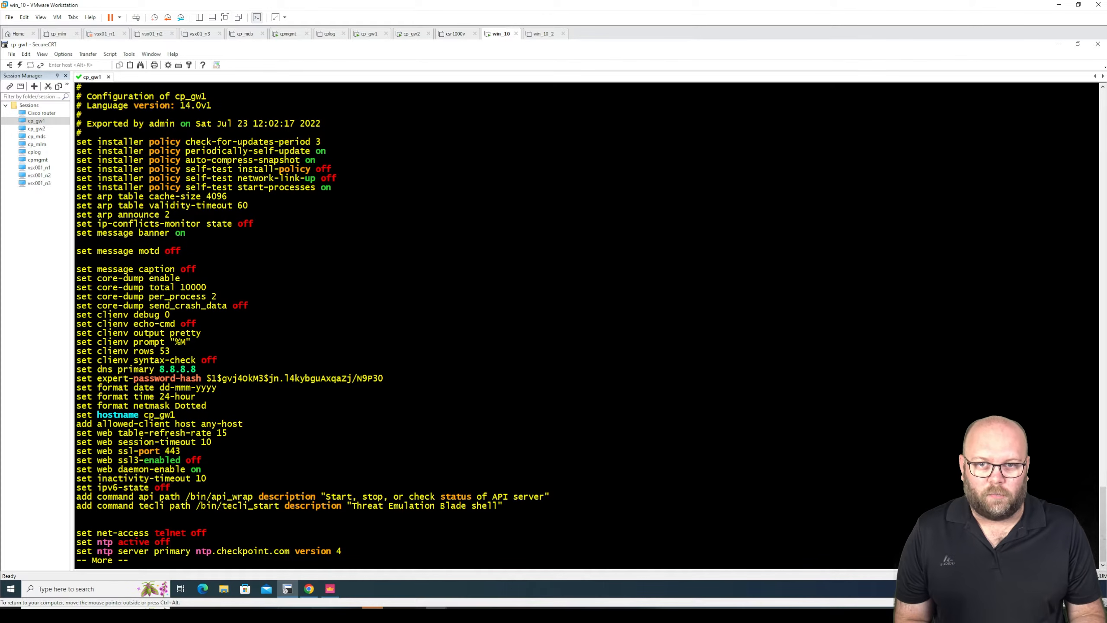
key("space")
key("space")
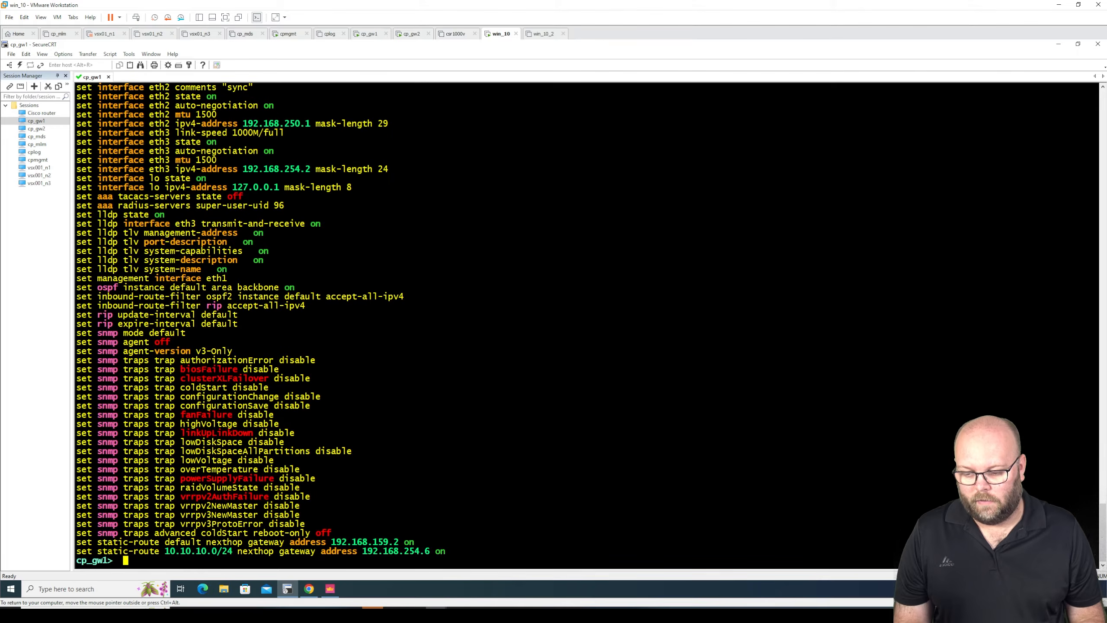
- Request help for the show command by entering show followed by repeated question marks
type("sho")
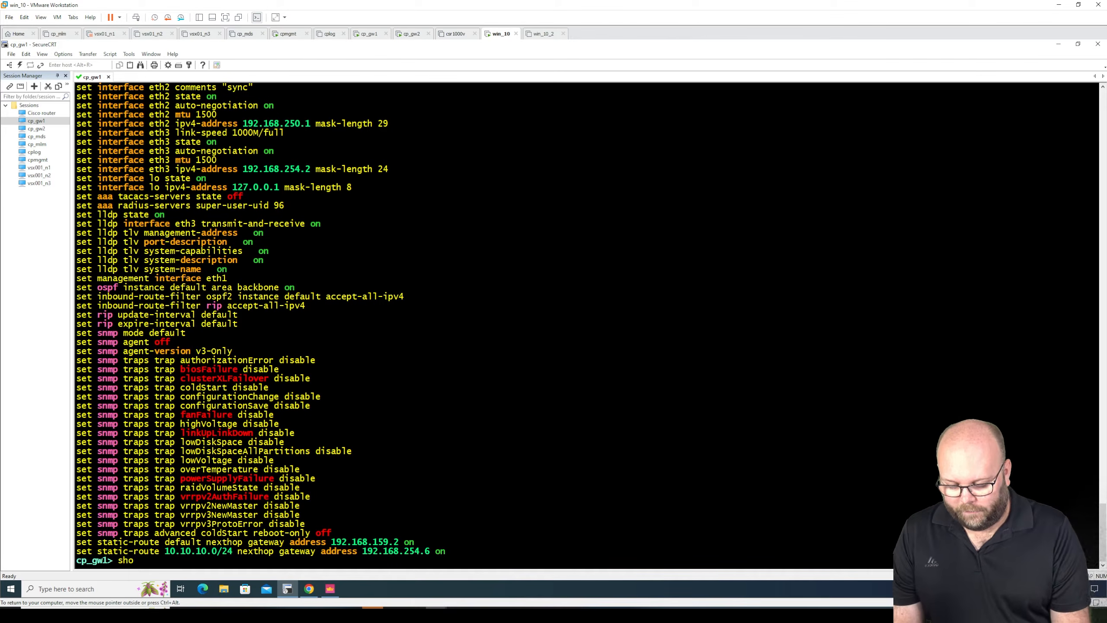
type("w?")
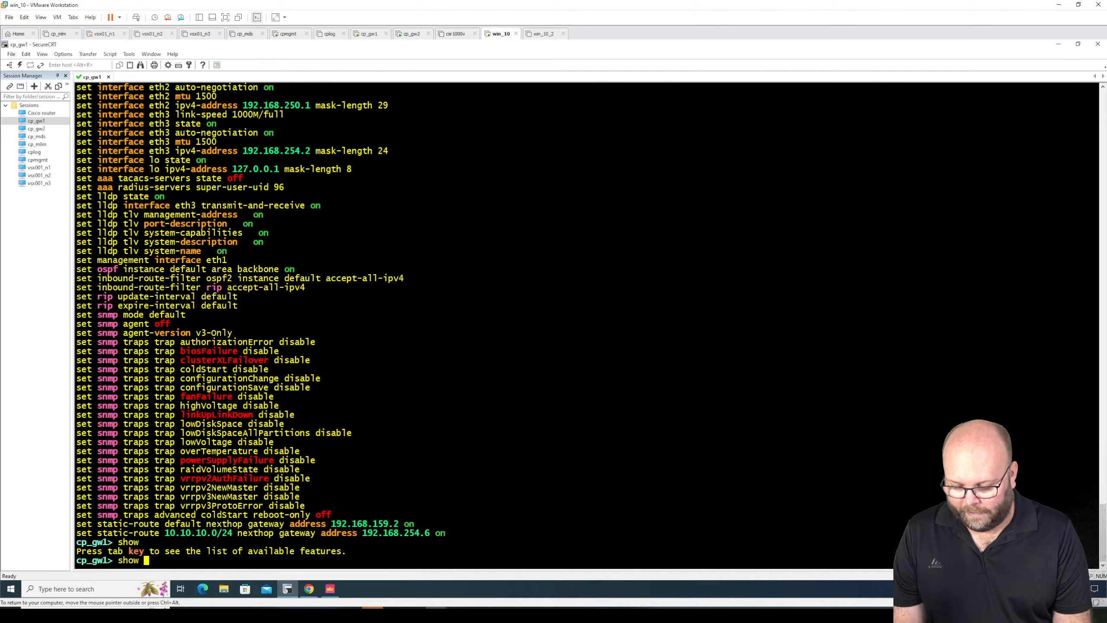
key("?")
key("?")
key("?")
key("?")
key("?")
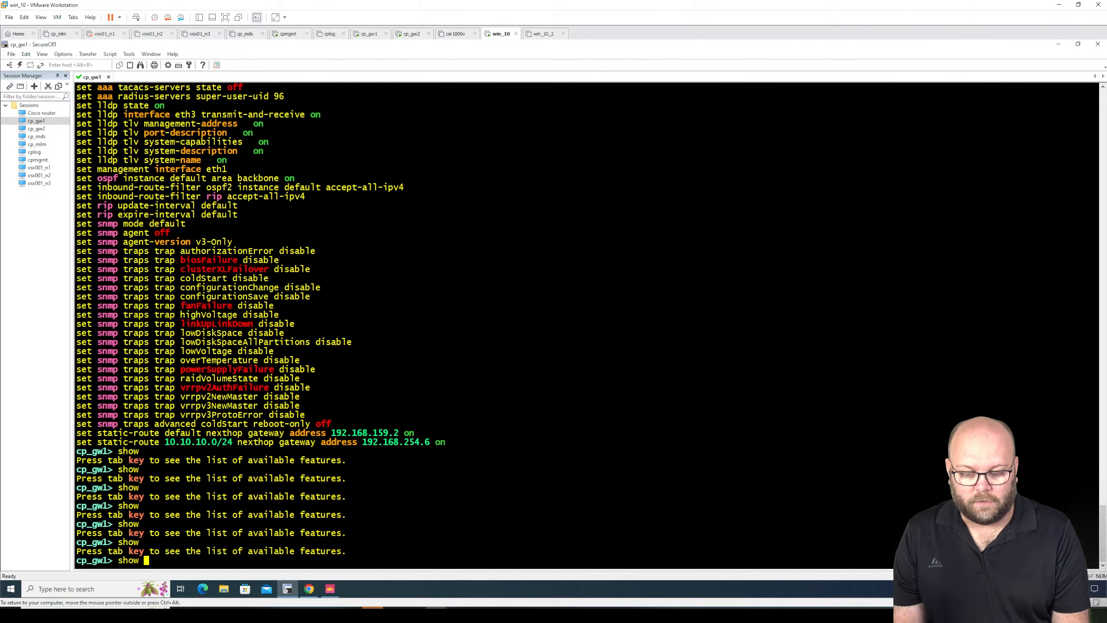
- Page through the list of show features and highlight the route entry with its routing table description
key("Tab")
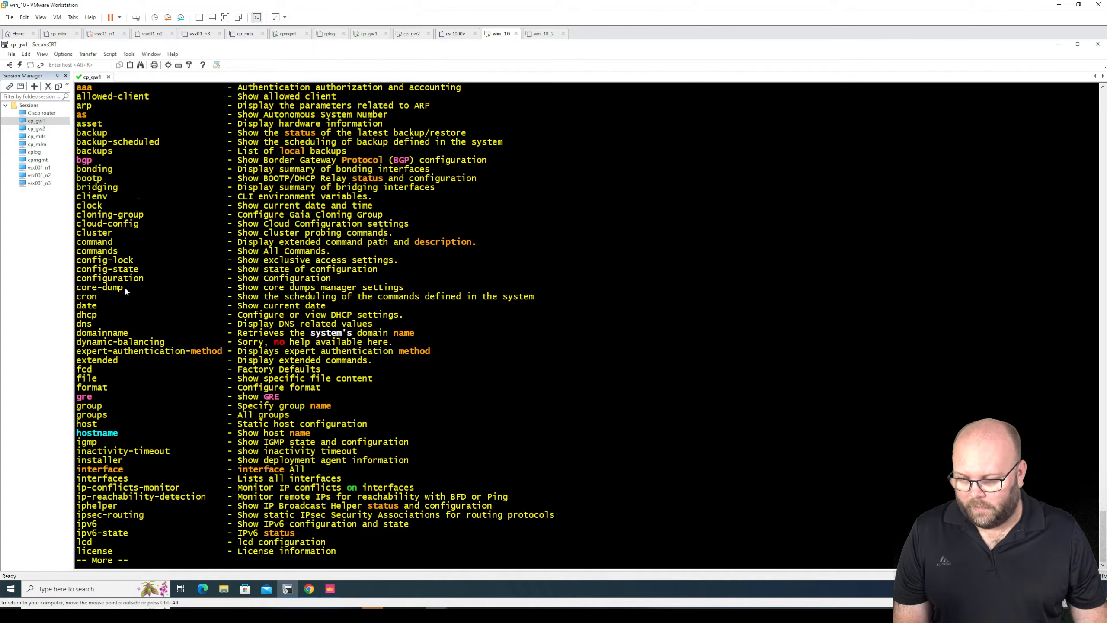
key("space")
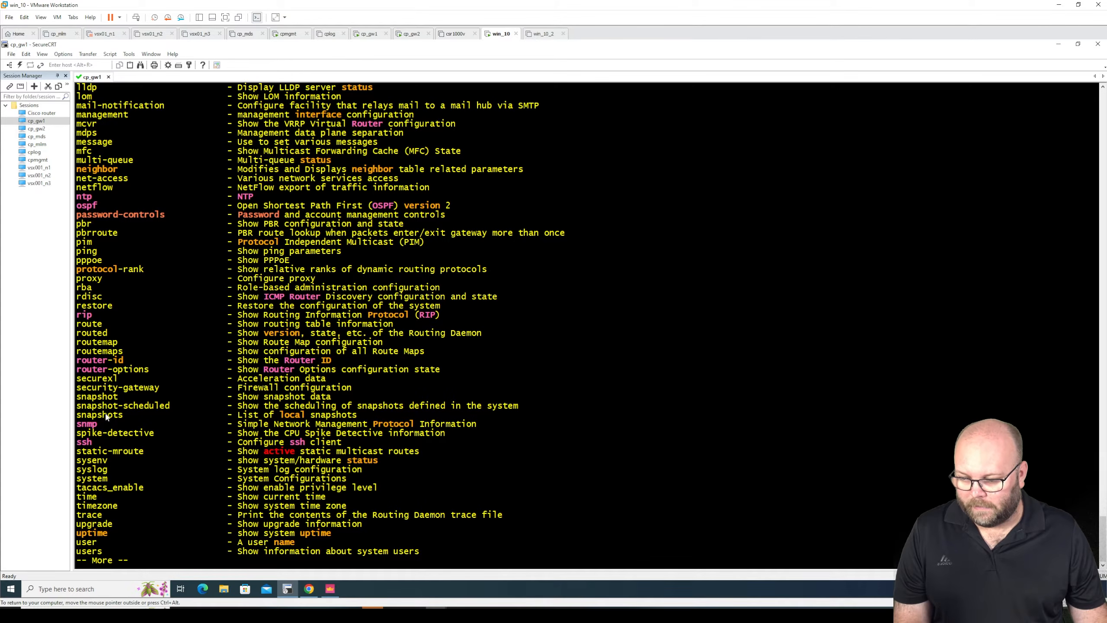
key("space")
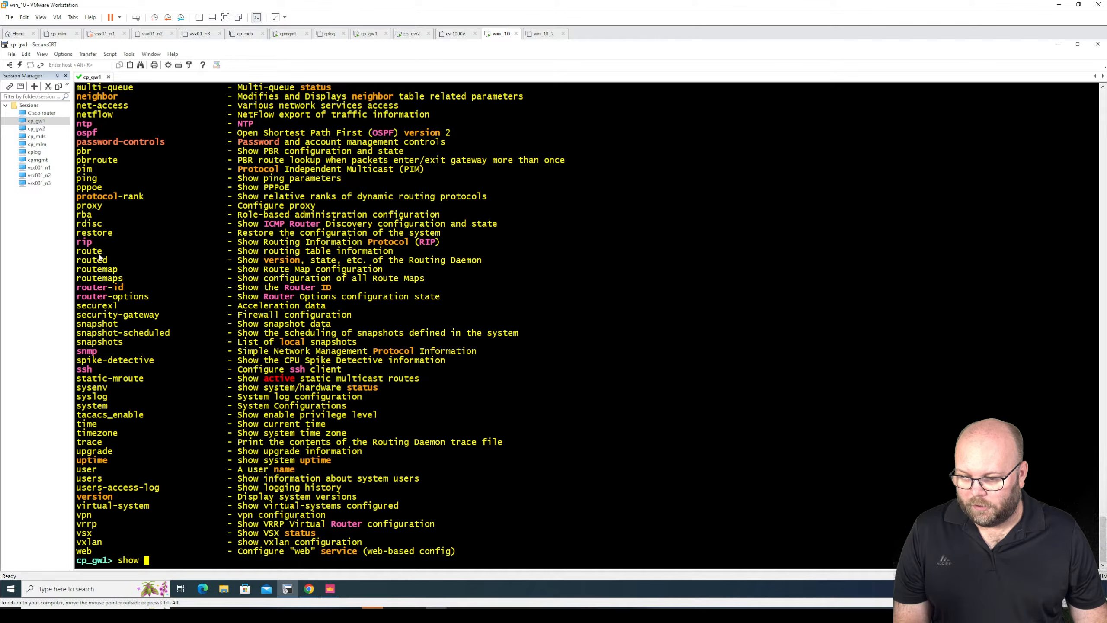
left_click_drag(101, 252, 75, 253)
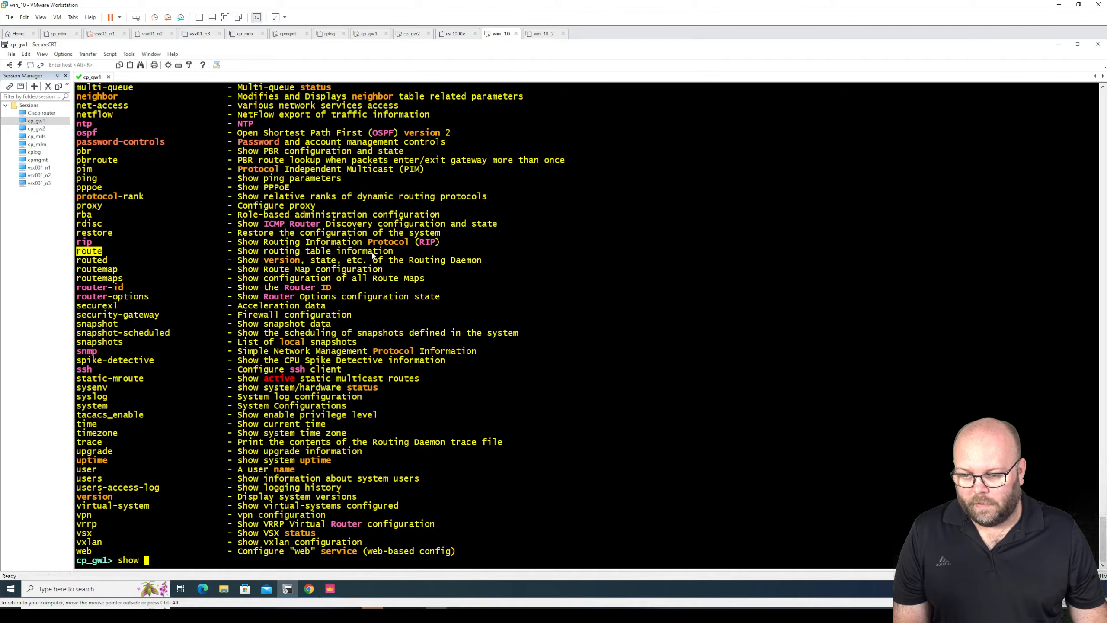
left_click_drag(404, 252, 77, 252)
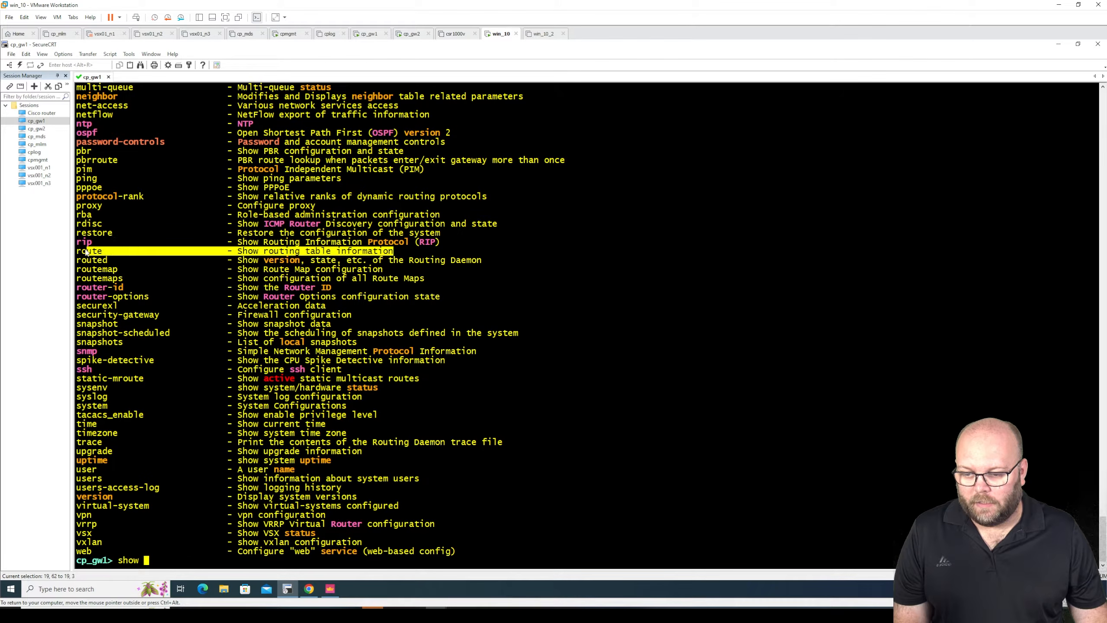
- Run show route, then highlight the two static routes and the S - Static entry in the codes legend
type("ro")
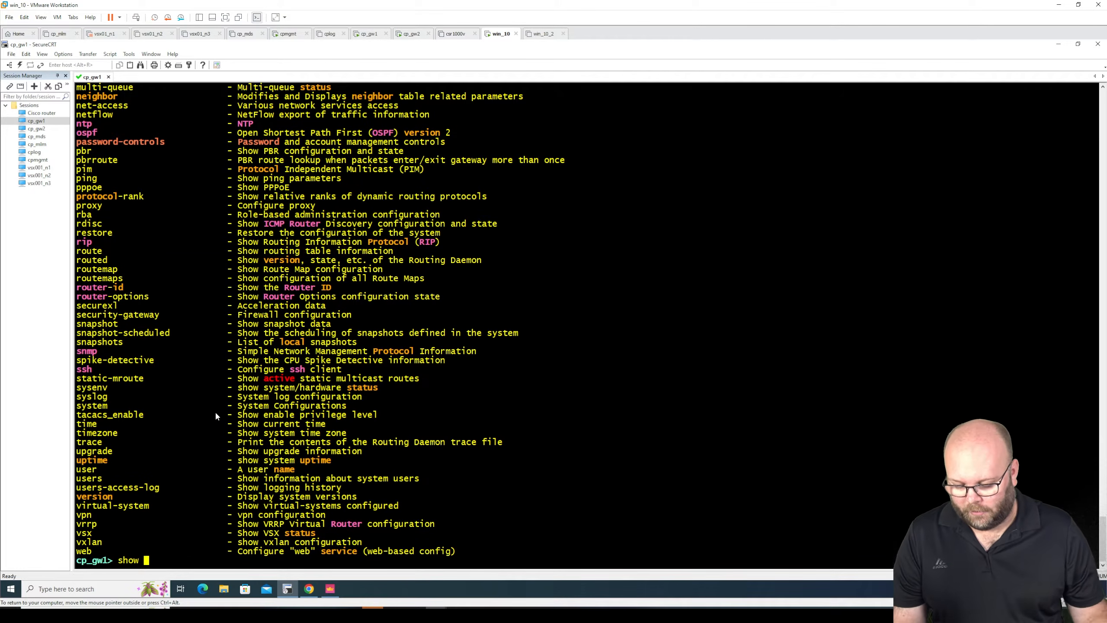
type("ute")
key("Return")
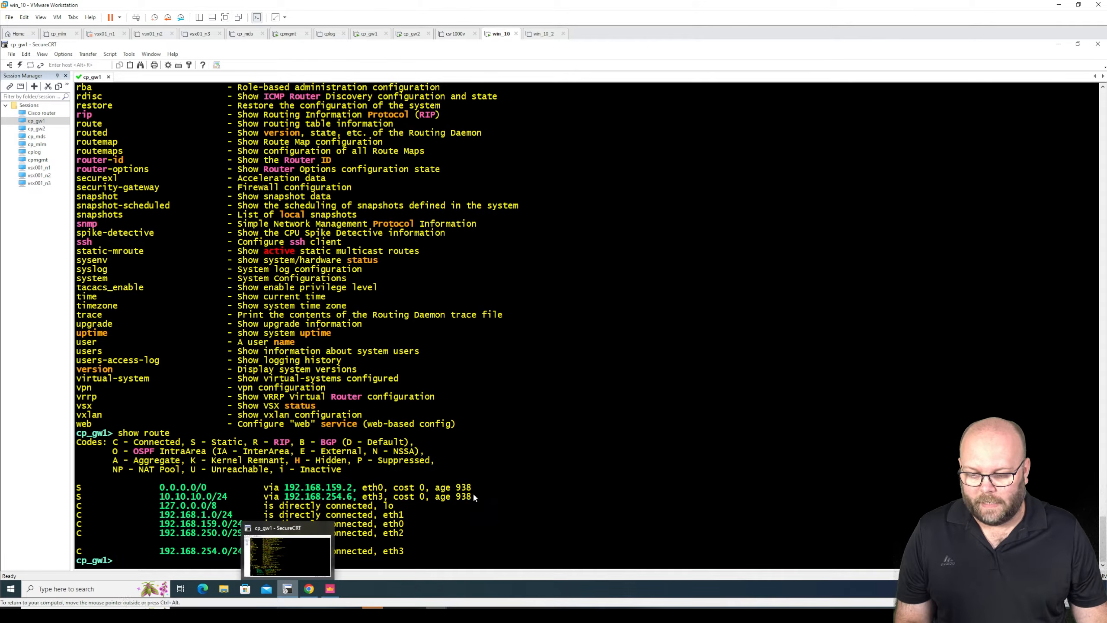
left_click_drag(76, 487, 485, 492)
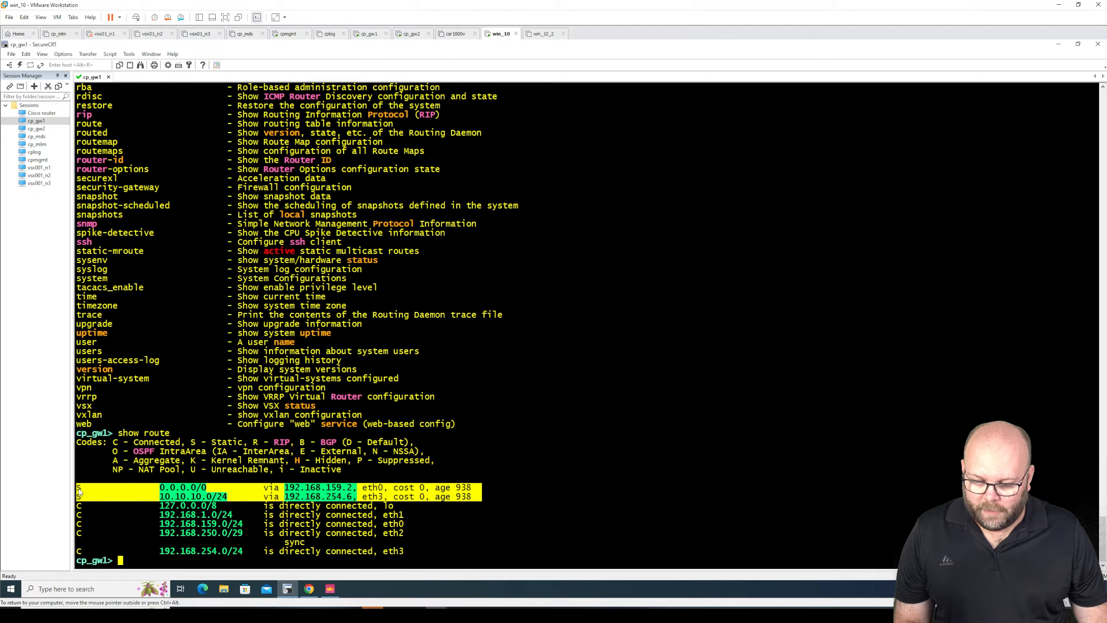
left_click_drag(187, 442, 242, 443)
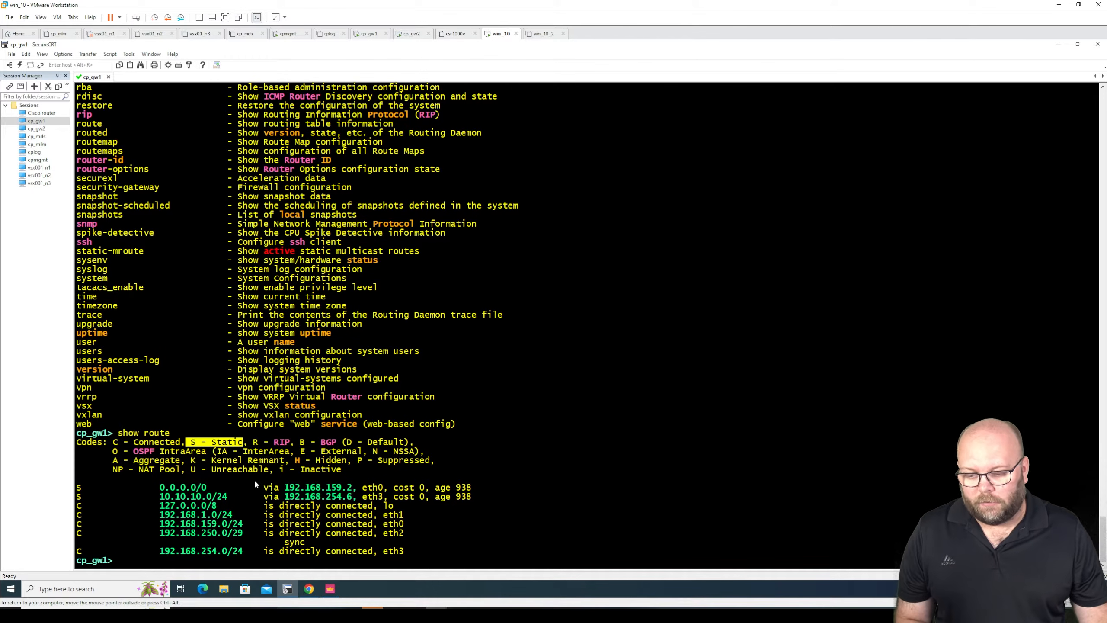
- Compare the static and directly connected routes in the routing table by highlighting each group, then clear the selection
left_click_drag(82, 509, 78, 510)
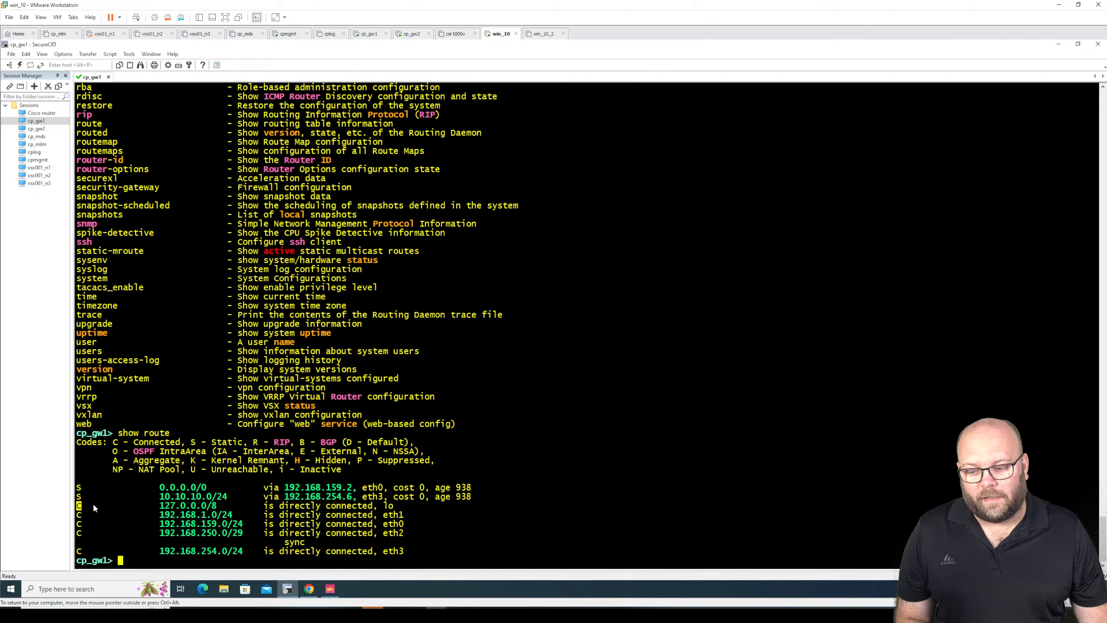
left_click_drag(78, 486, 484, 497)
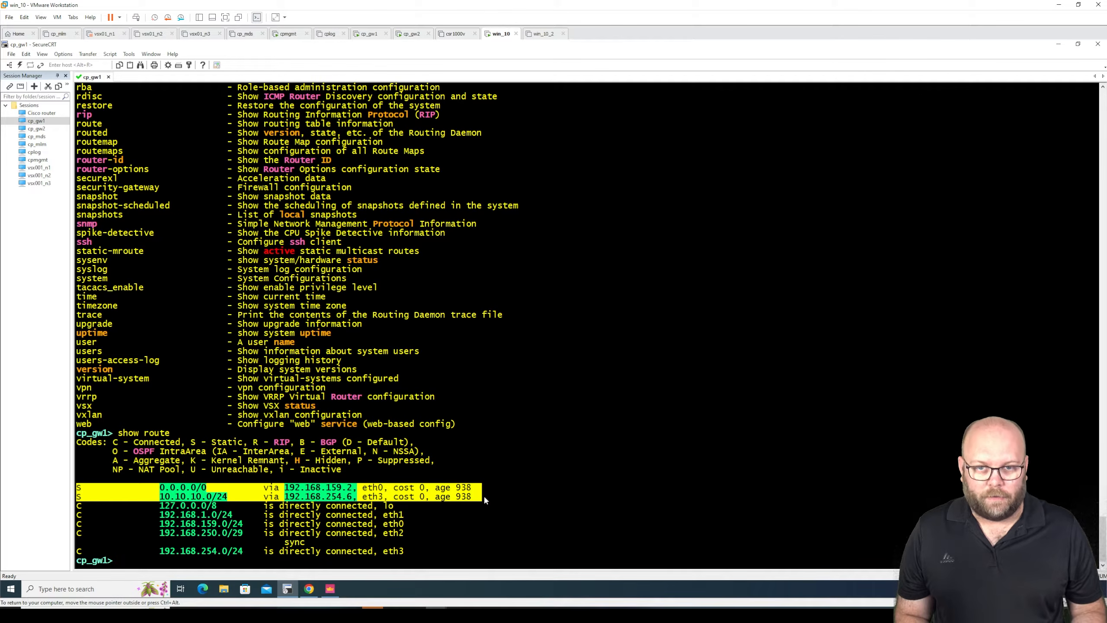
left_click_drag(405, 550, 72, 506)
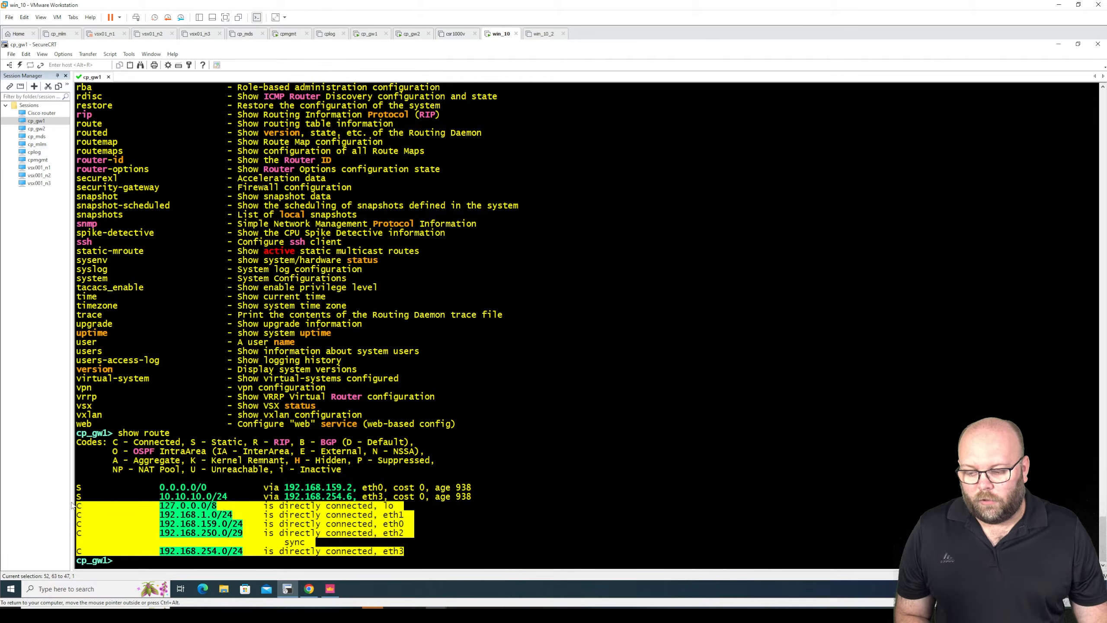
left_click(140, 518)
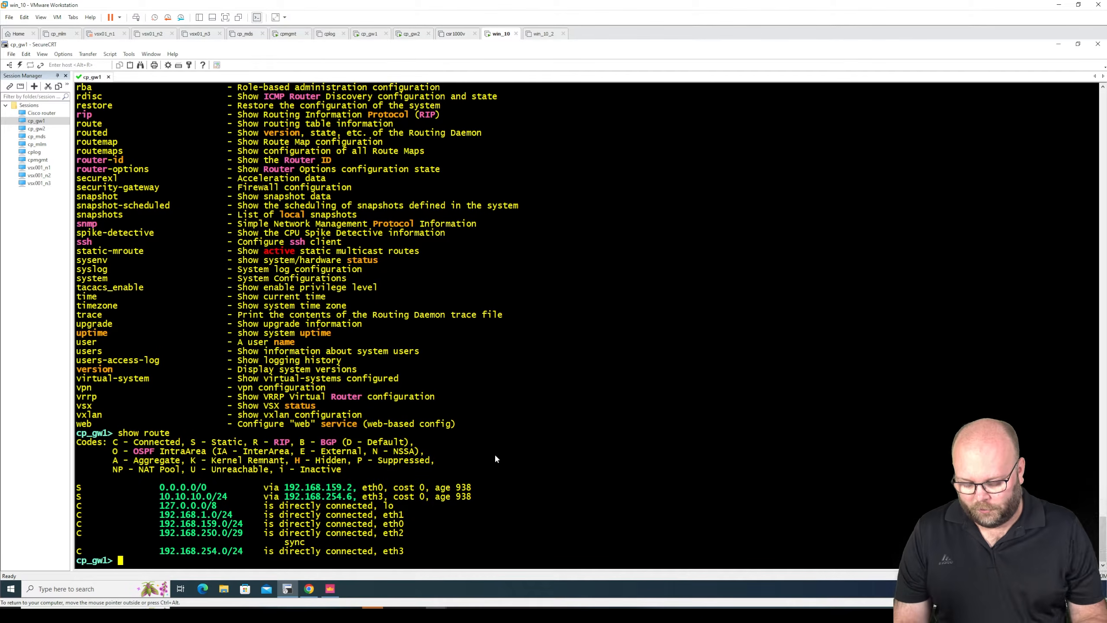
- List the completions for show inter, then run show interface eth0 to display that interface's details
type("show inter")
key("Tab")
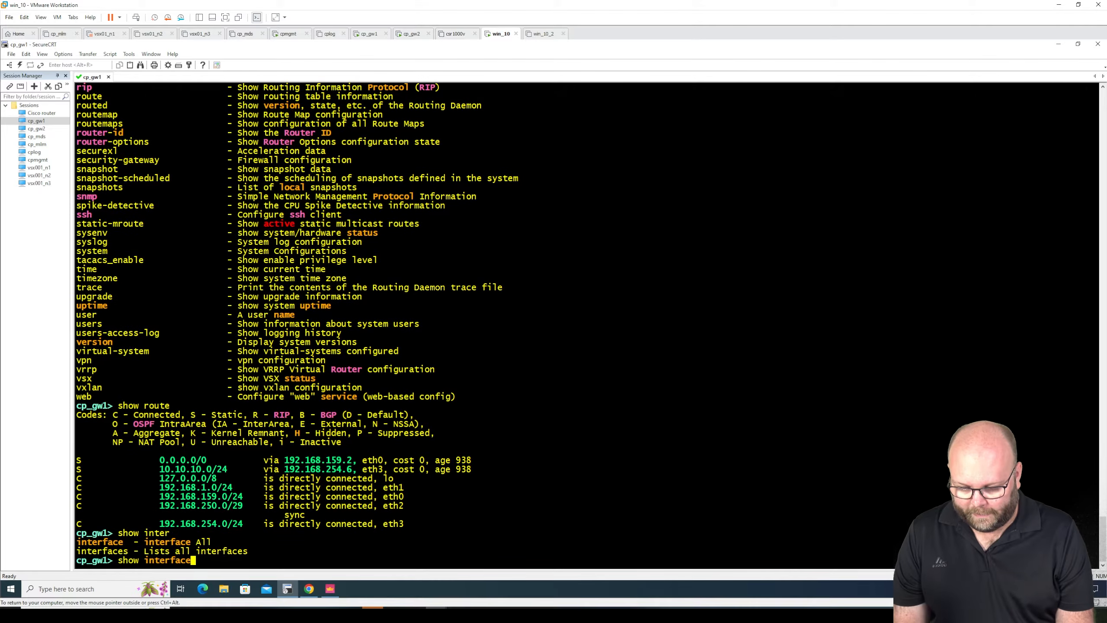
type("eth")
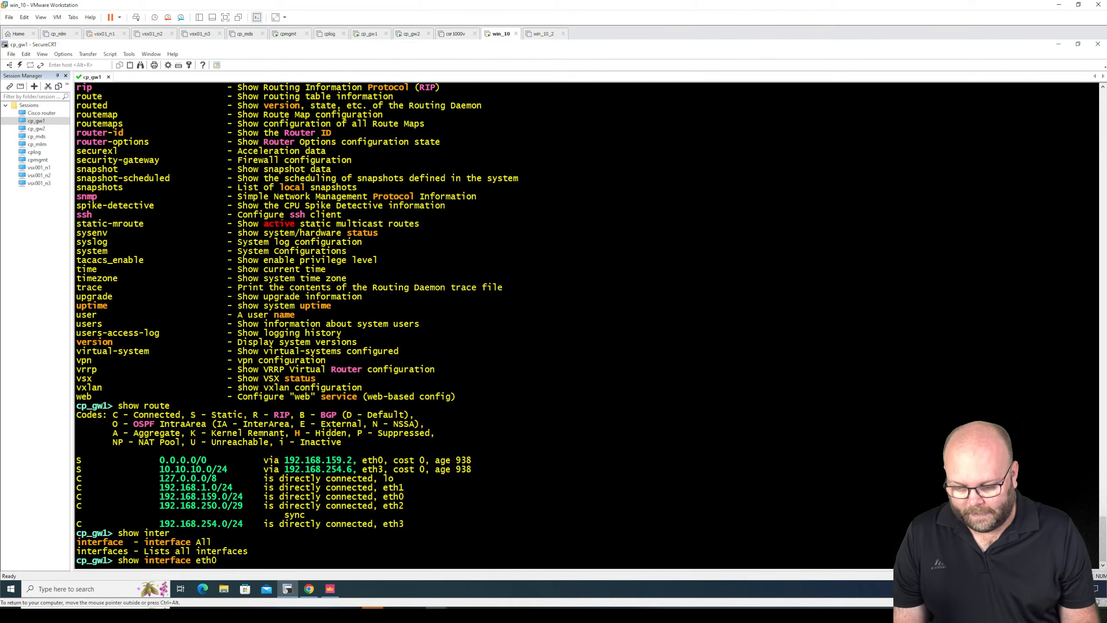
type("0")
key("Return")
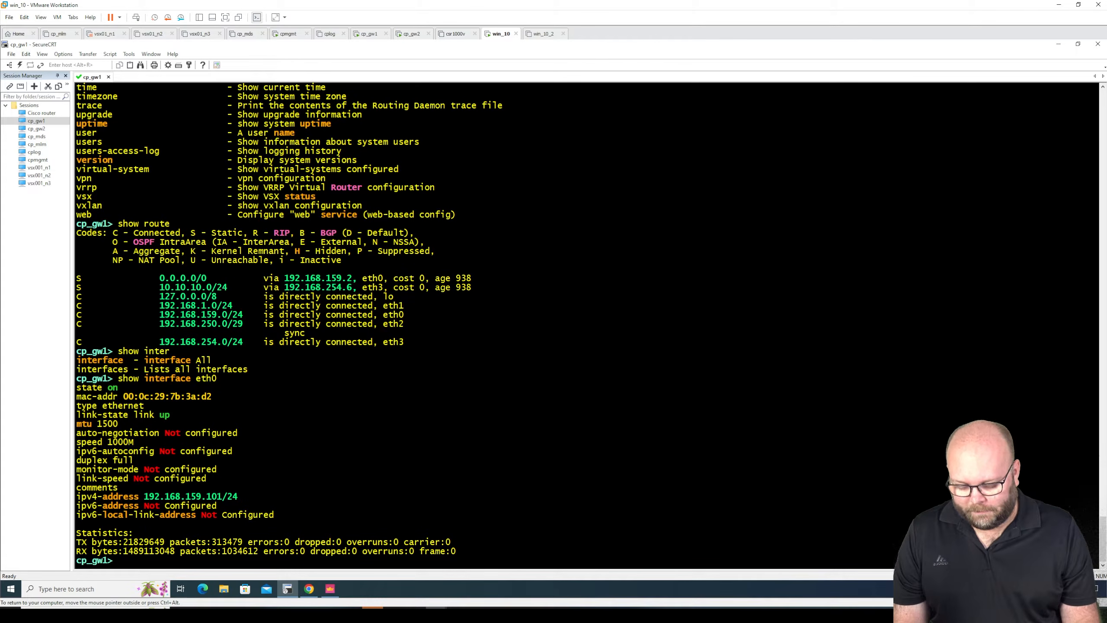
- Enter expert mode on the gateway with the expert password and add a few blank prompt lines
type("expert")
key("Return")
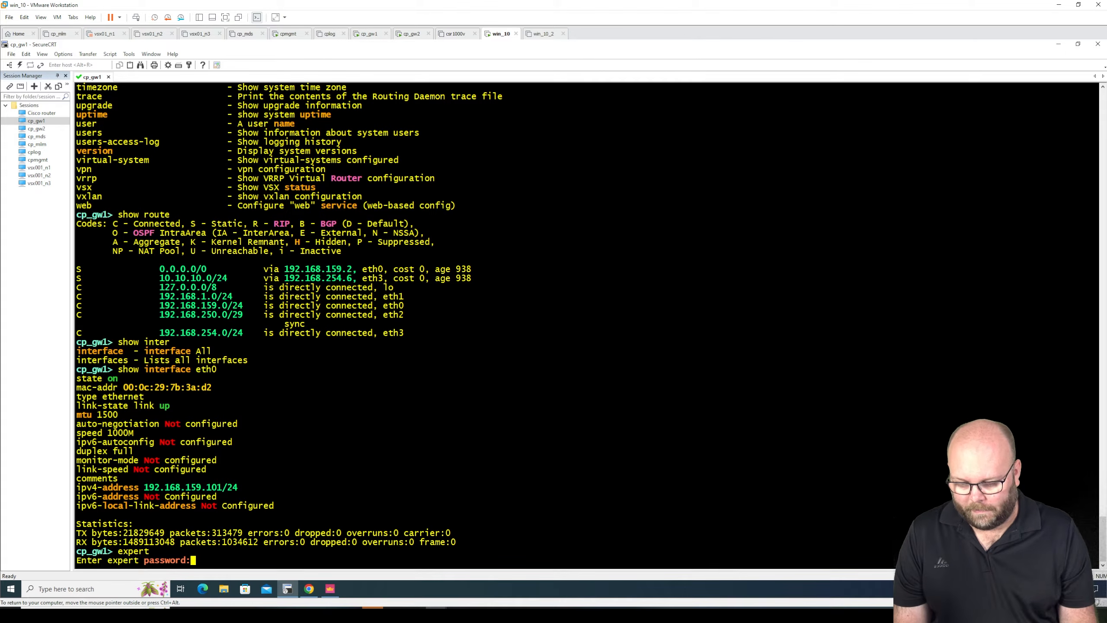
key("Return")
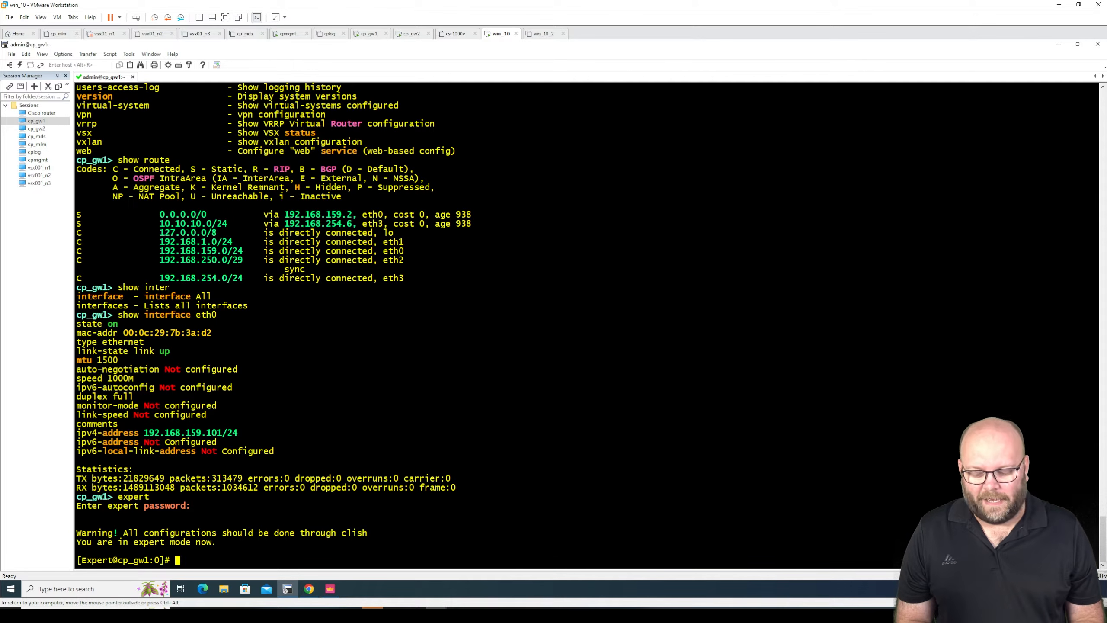
key("Return")
key("Return")
key("Return")
key("Return")
key("Return")
key("Return")
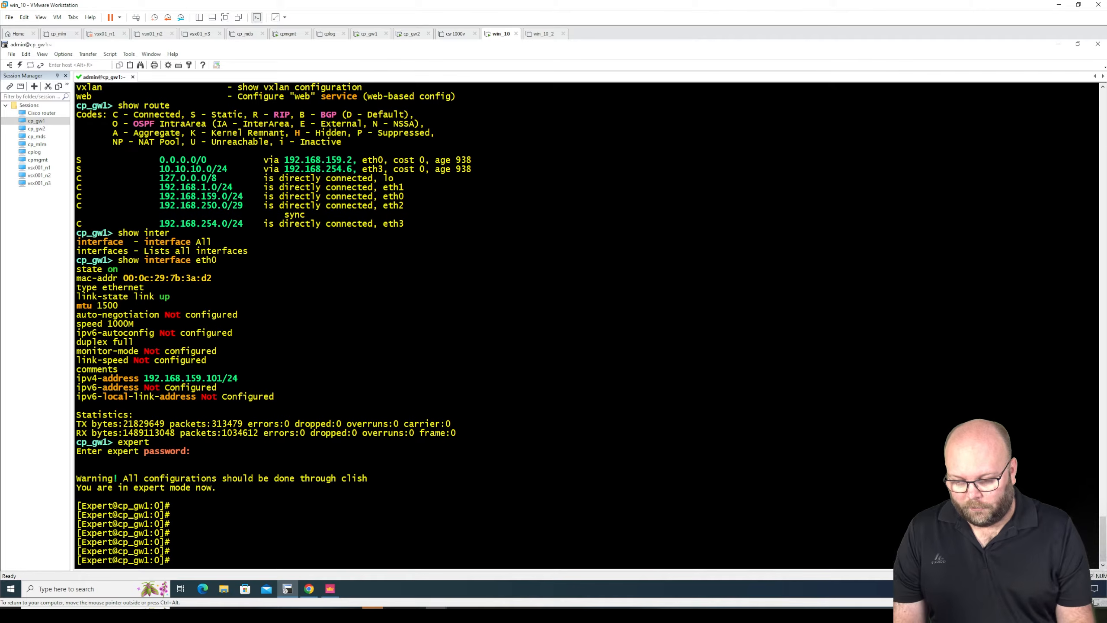
- Try to run the Clish command show route from the expert shell
type("show route")
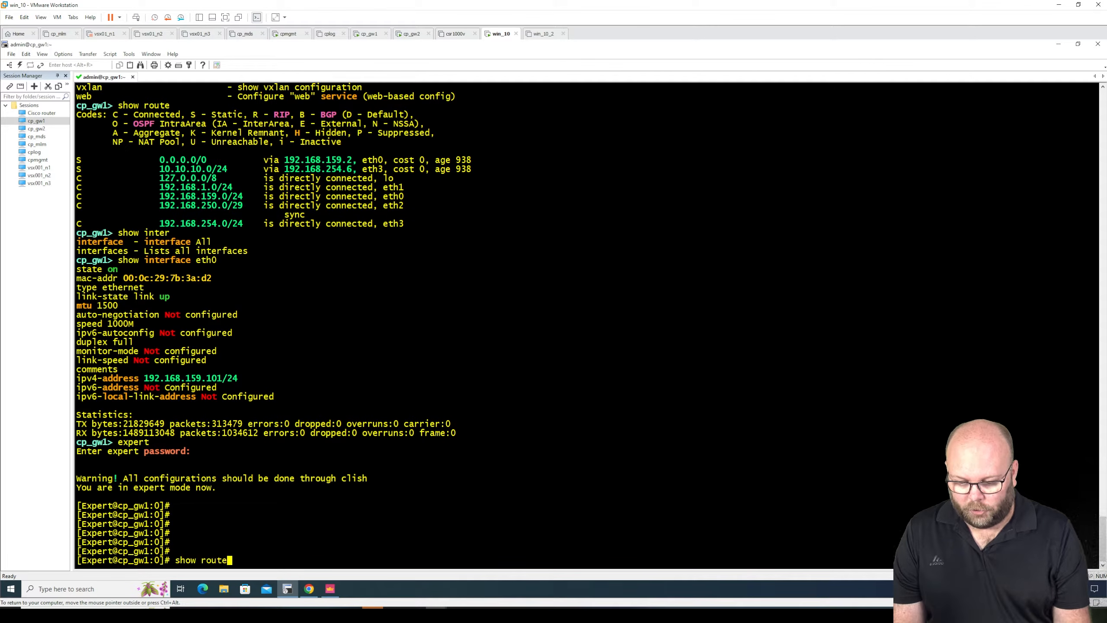
key("Return")
key("Return")
key("Return")
key("Return")
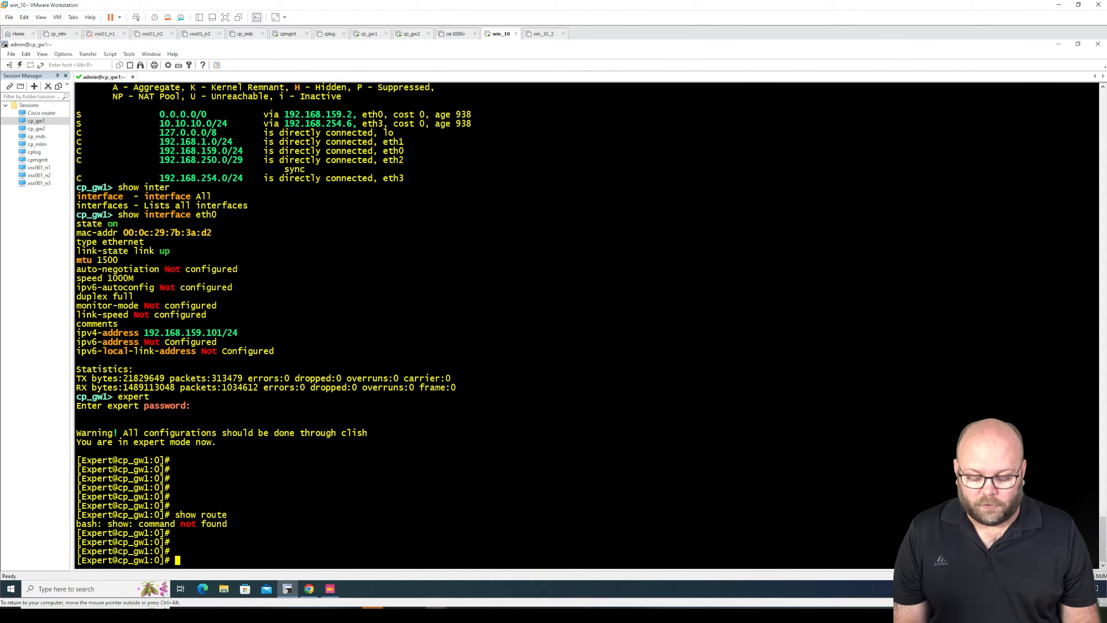
- Display the kernel IP routing table with netstat -rn
type("nets")
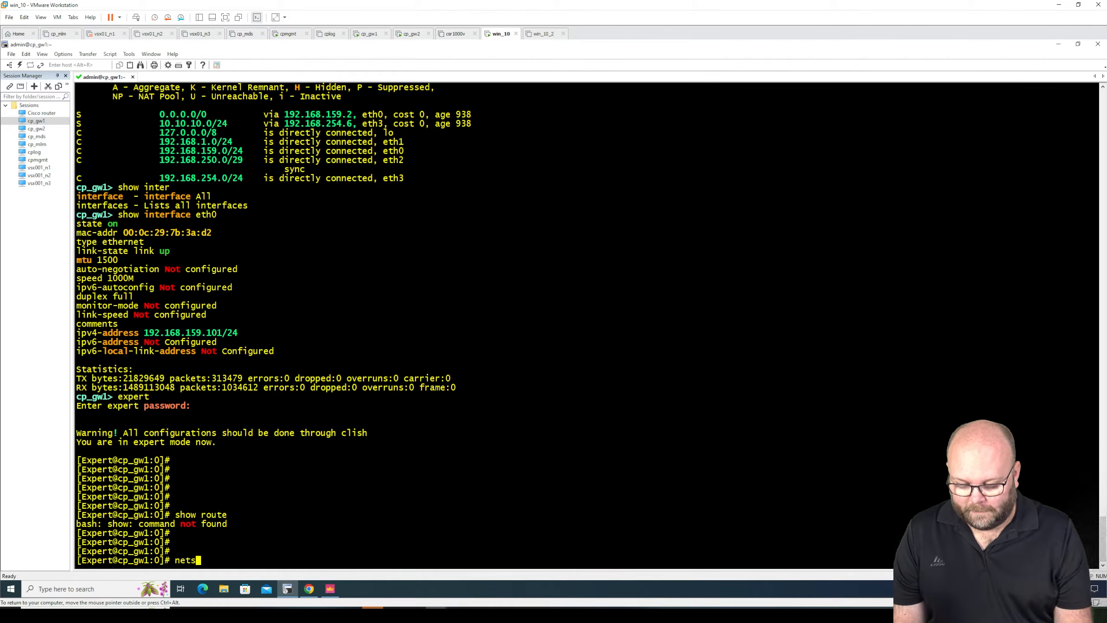
type("tat -rn")
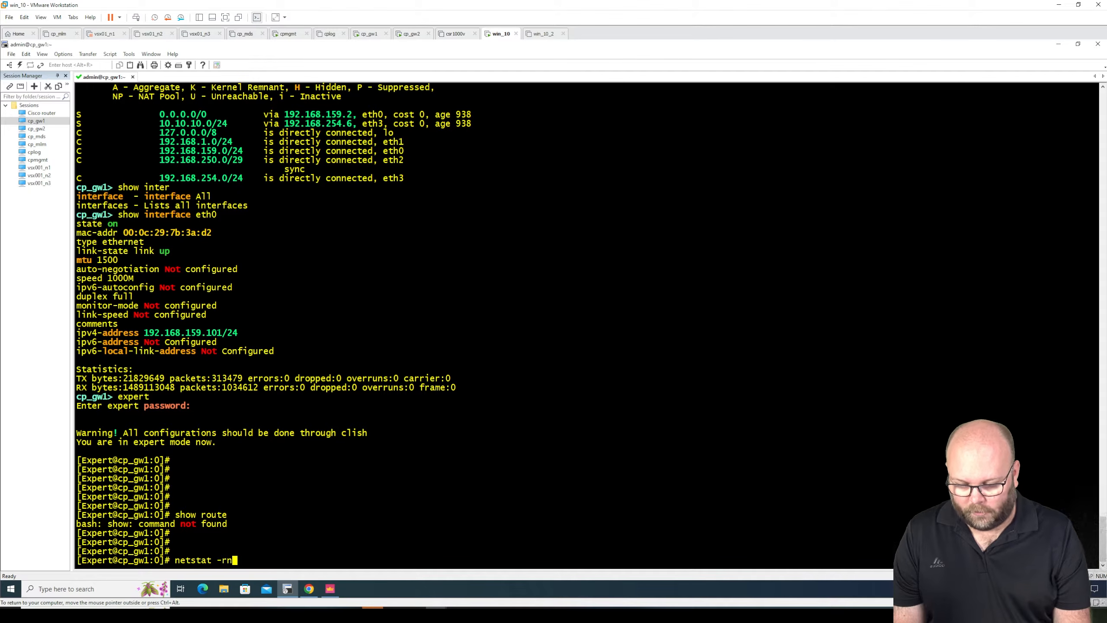
key("Return")
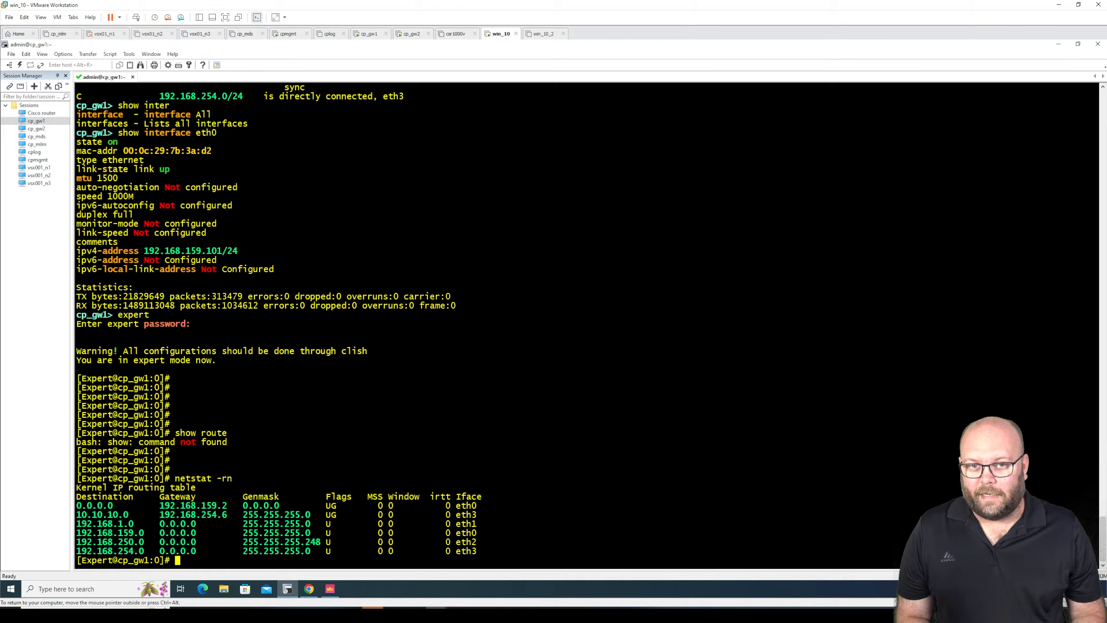
- Display file system disk usage with df -h and highlight the -h option in the command
type("d")
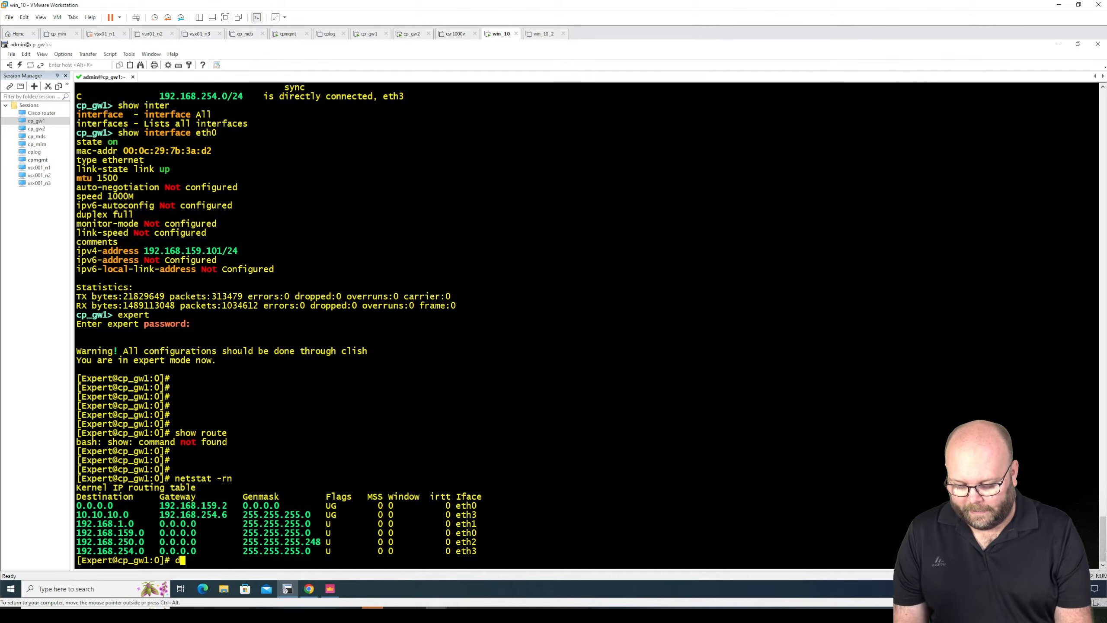
type("f -h")
key("Return")
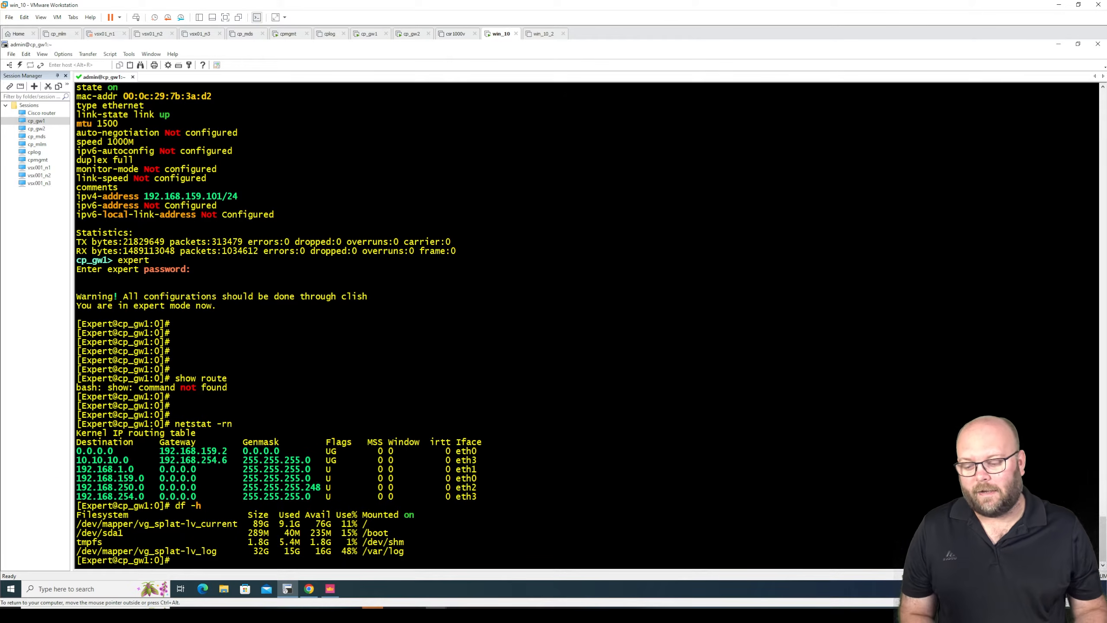
double_click(196, 506)
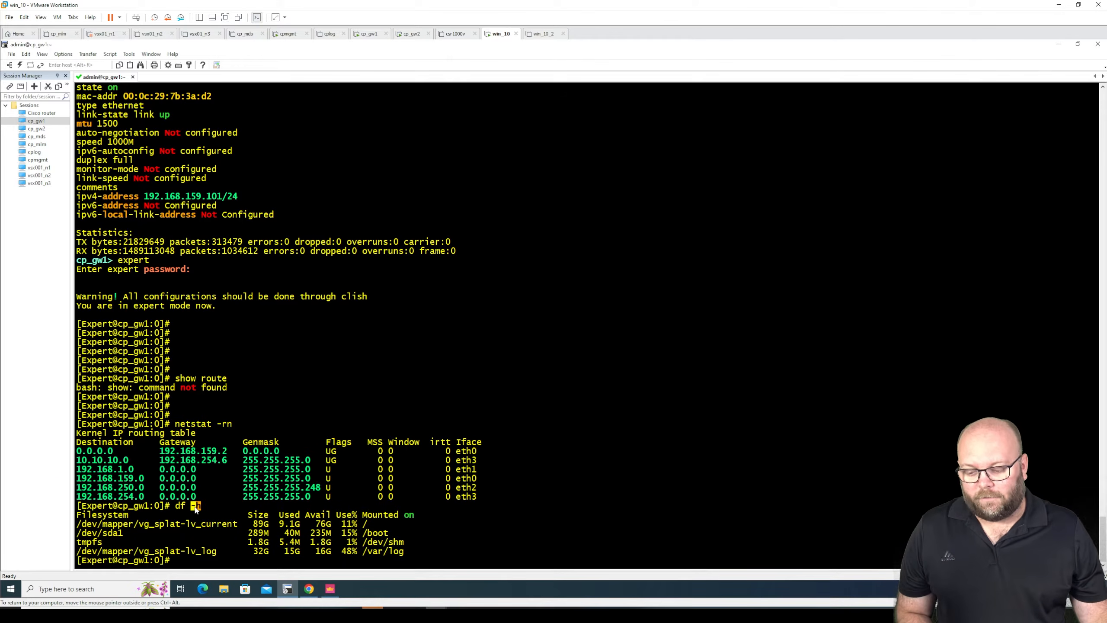
key("Return")
key("Return")
key("Return")
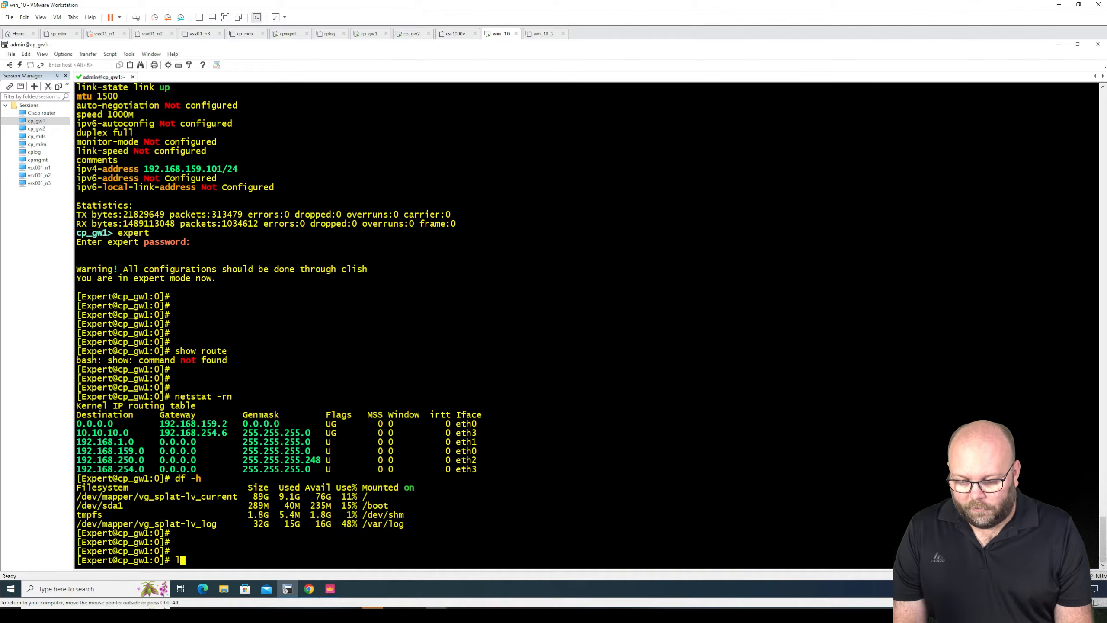
- List the current directory's files with ls, move up one level with cd .., and list that directory's contents
type("ls")
key("Return")
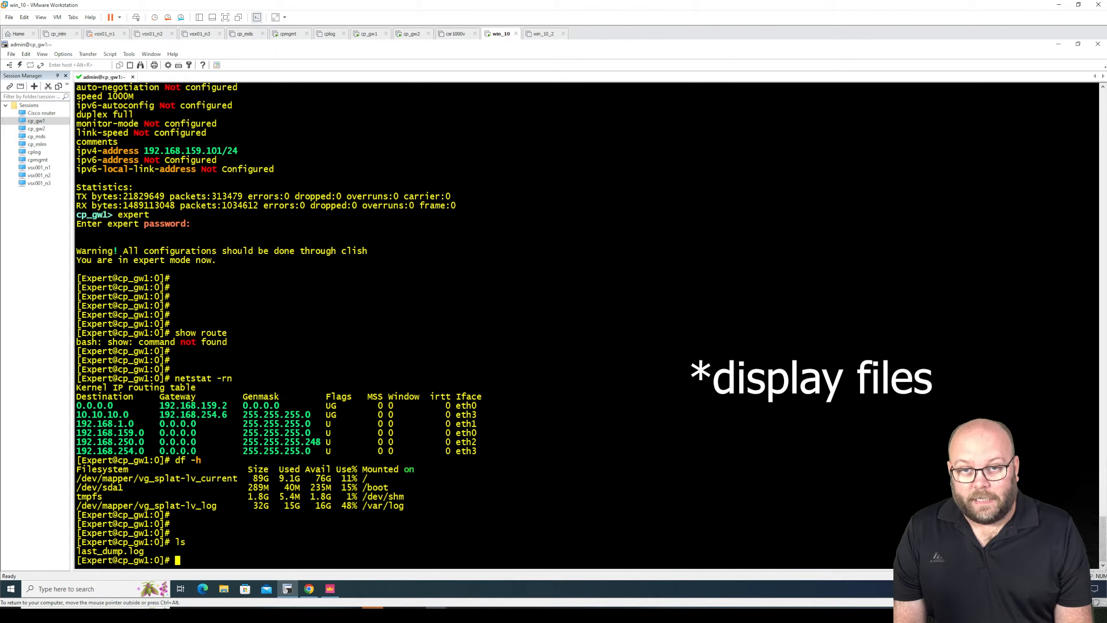
type("c")
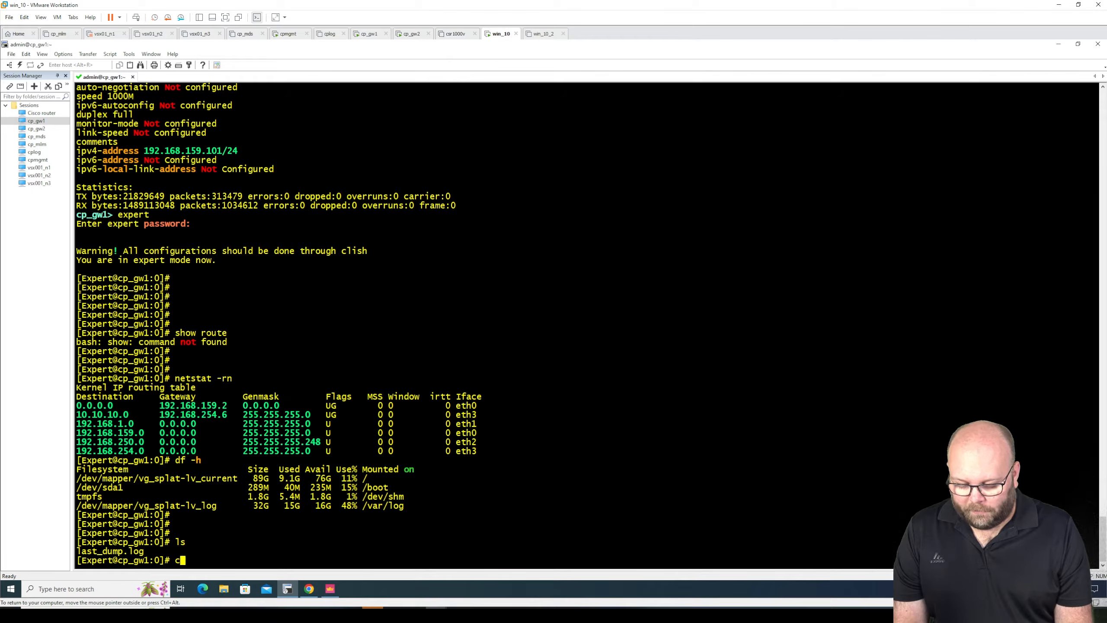
type("d ..")
key("Return")
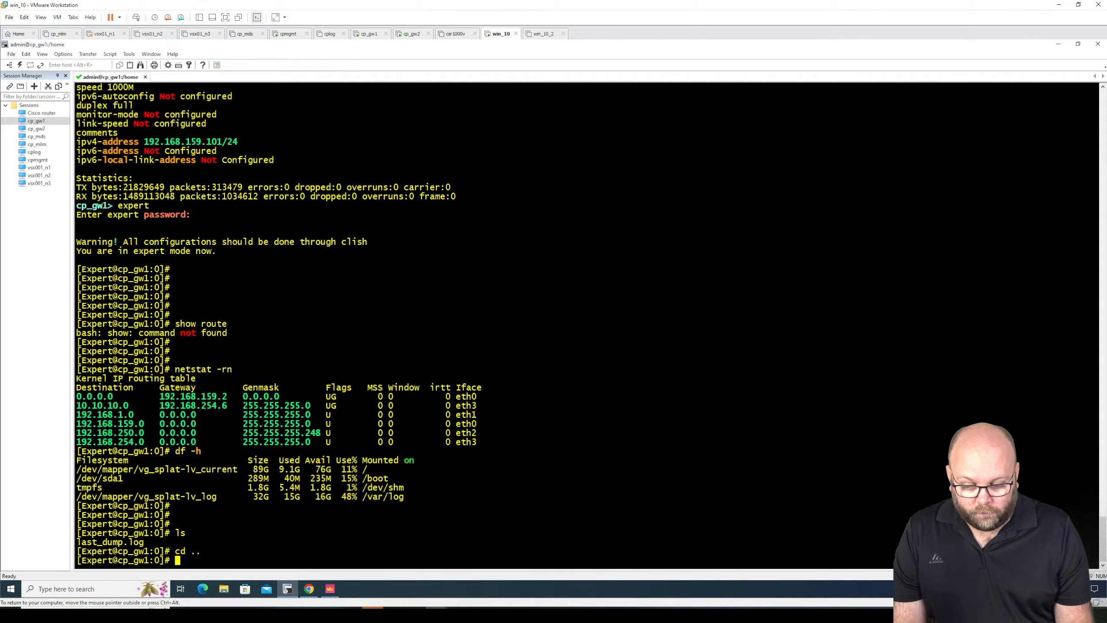
type("ls")
key("Return")
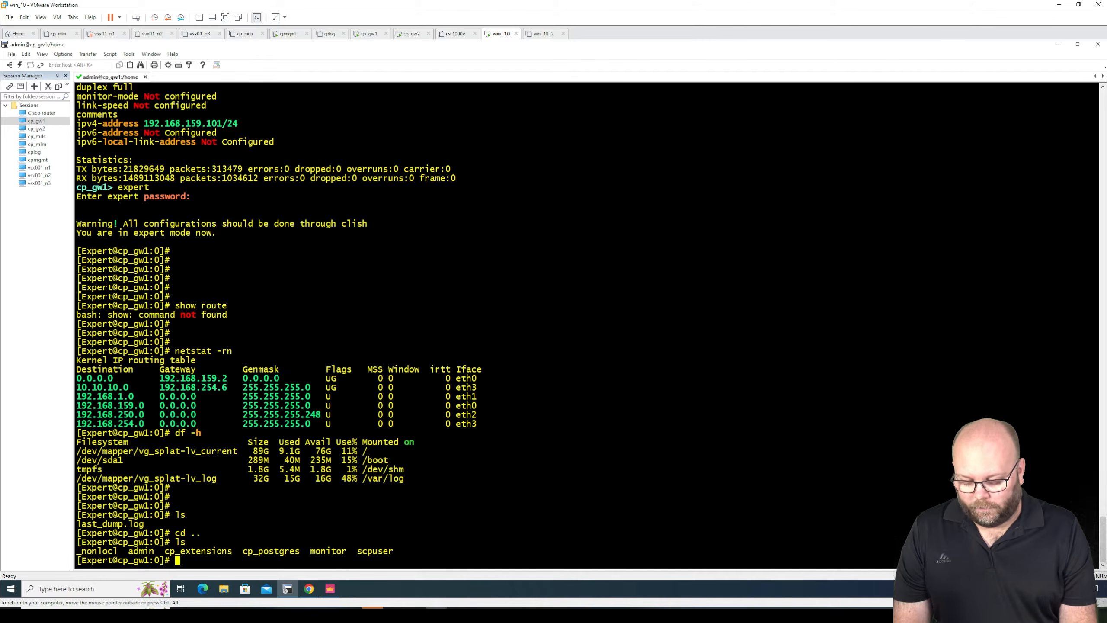
- Run top, toggle between the combined and per-core CPU views twice, and quit the process monitor
type("top")
key("Return")
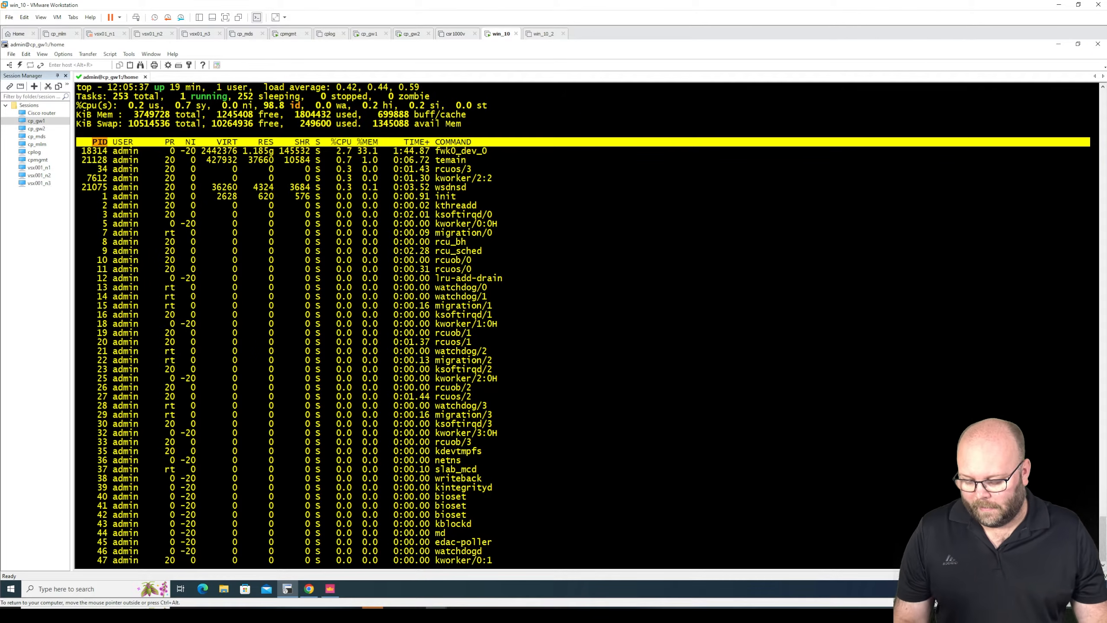
key("1")
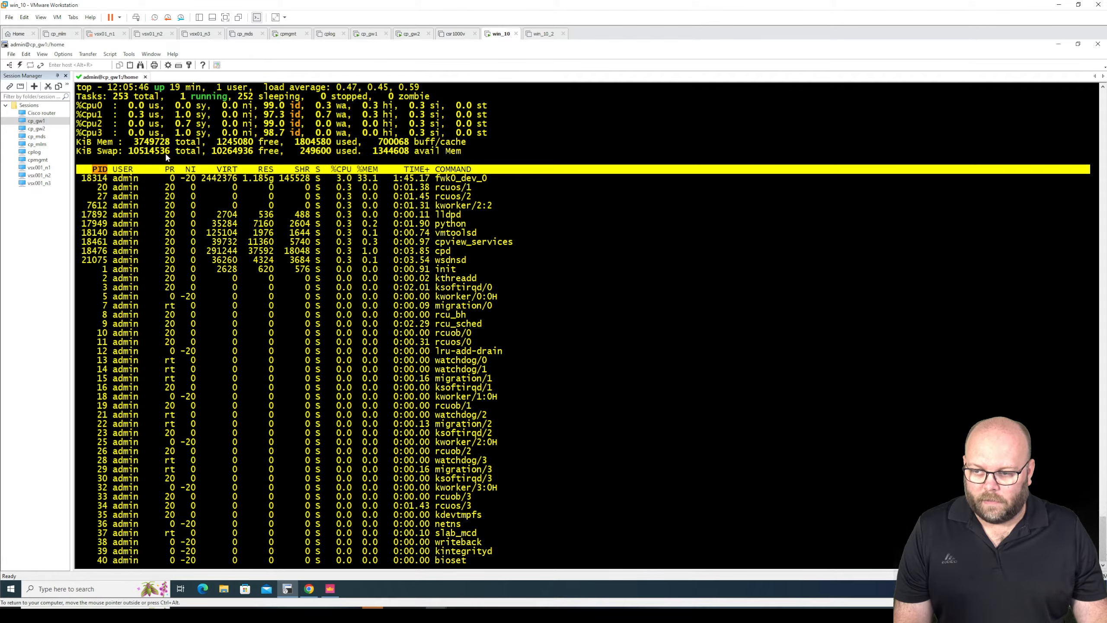
key("1")
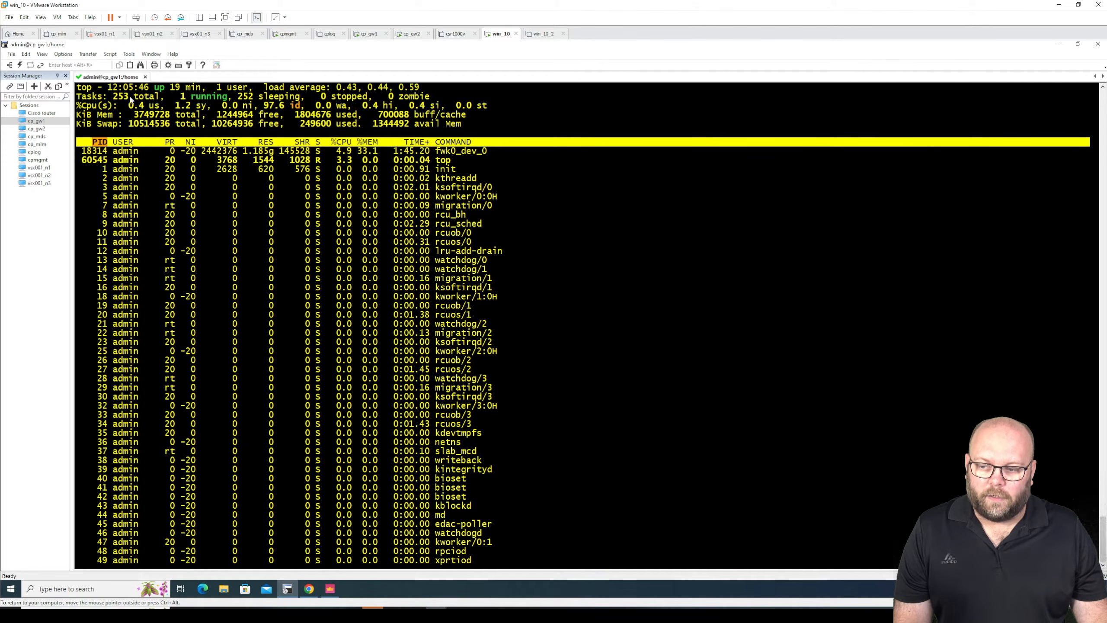
key("1")
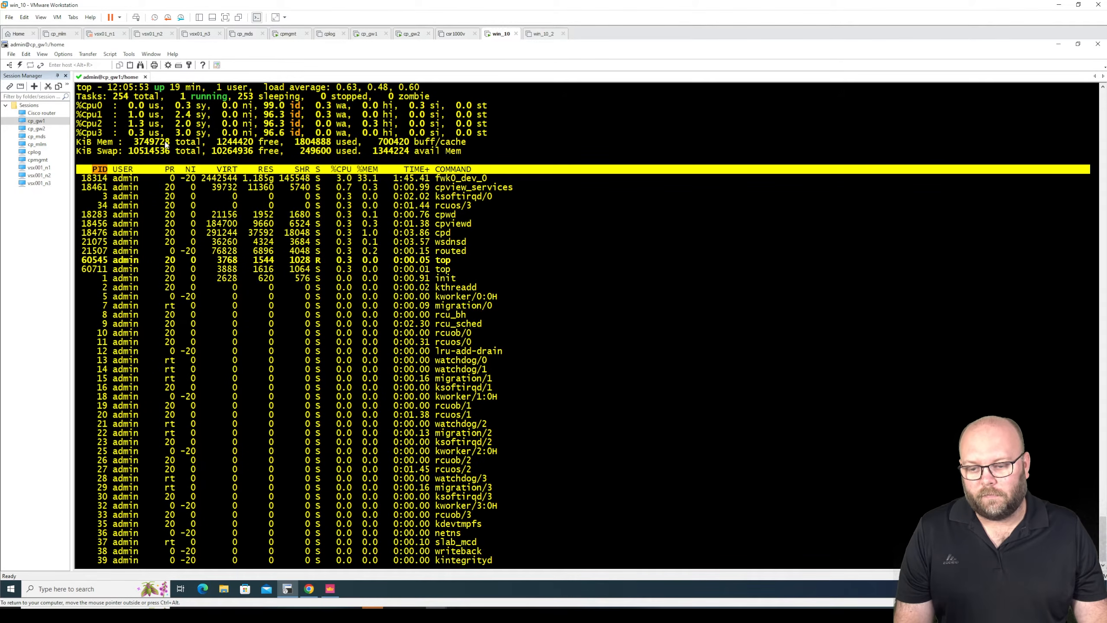
key("1")
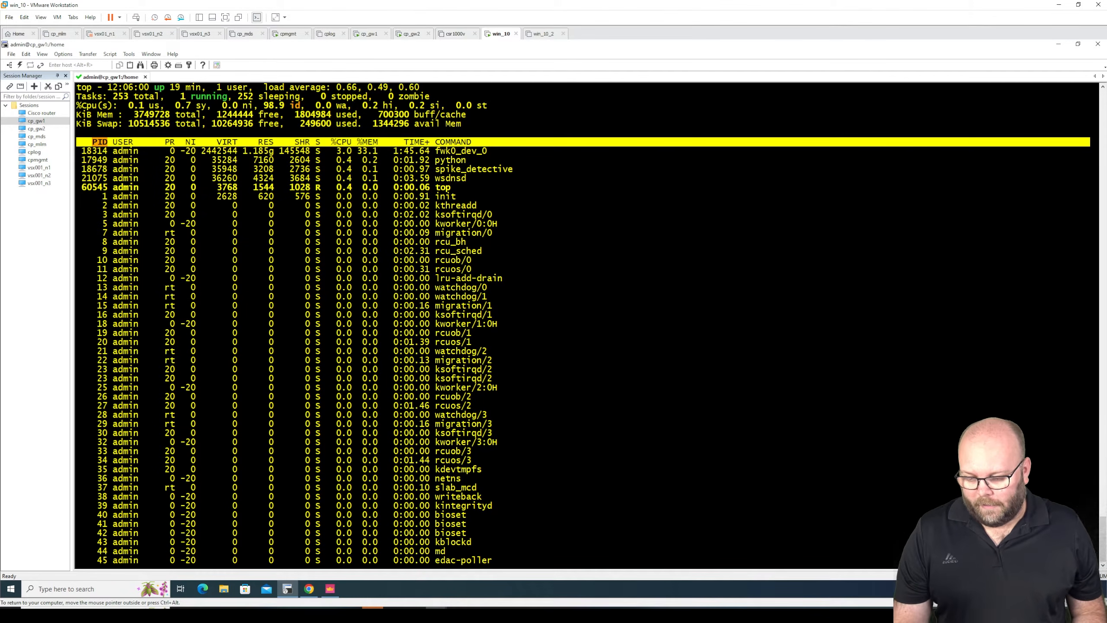
key("q")
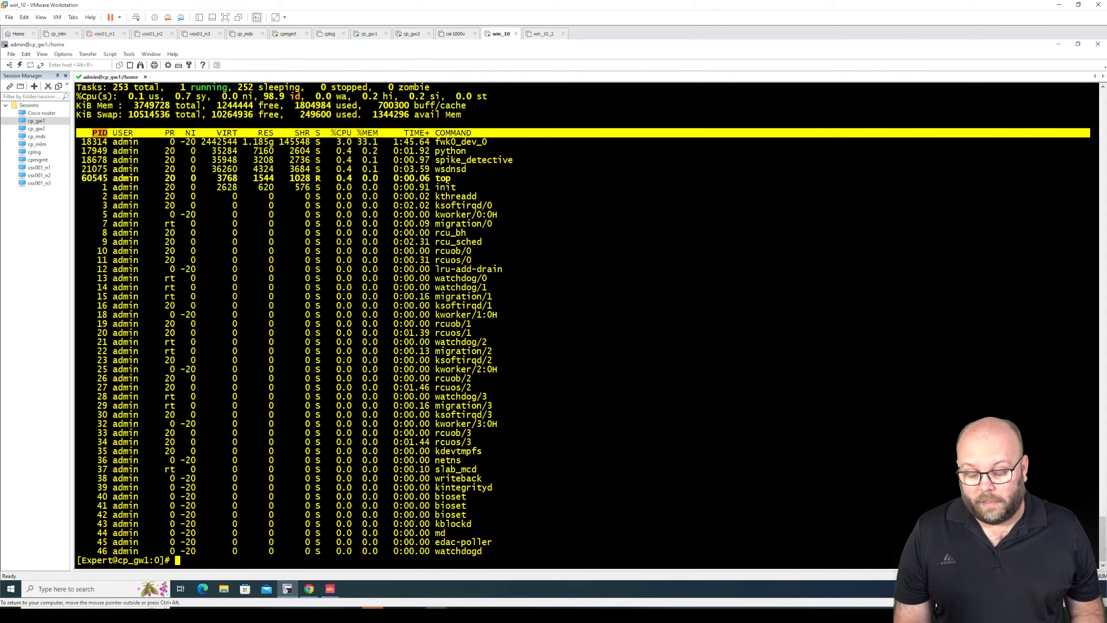
- Clear the terminal screen with the clear command
key("Return")
key("Return")
key("Return")
key("Return")
key("Return")
key("Return")
key("Return")
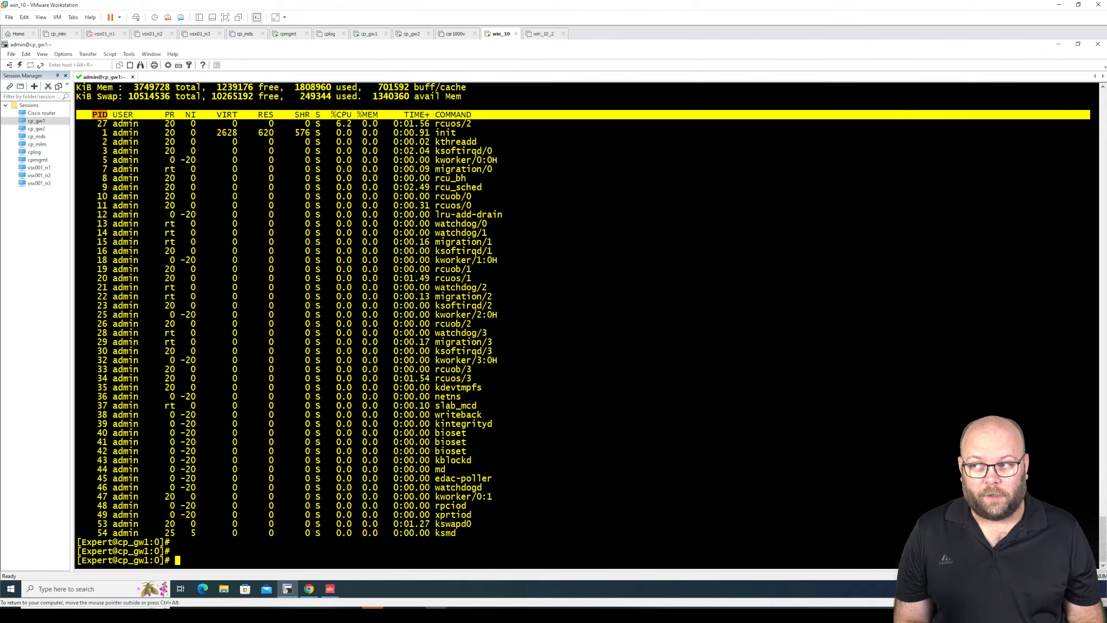
type("clear")
key("Return")
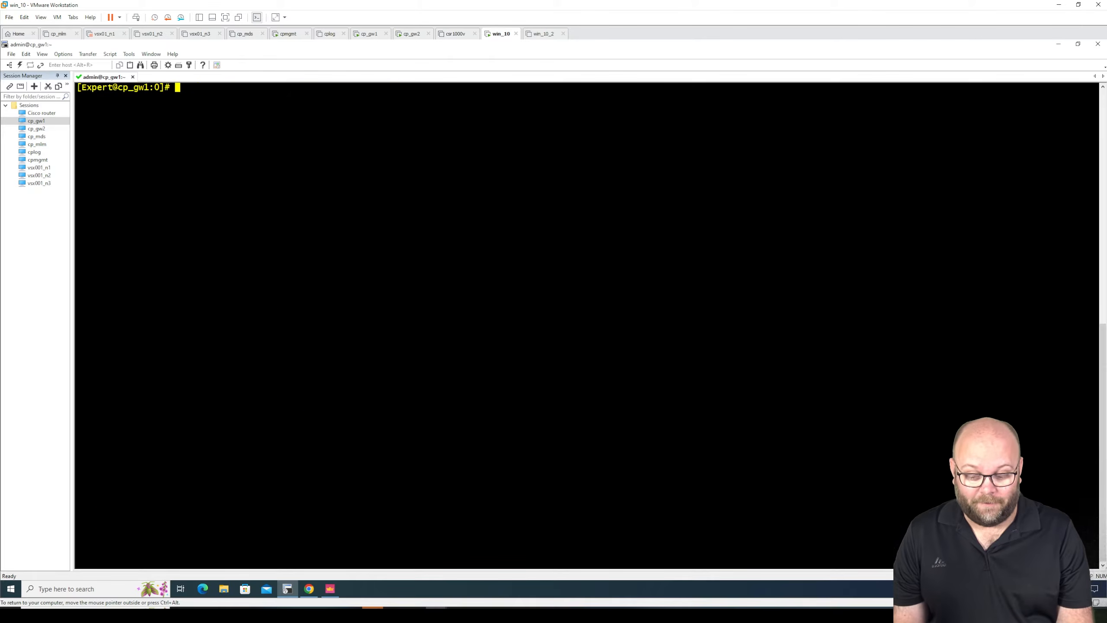
- Leave expert mode with exit to return to the cp_gw1 Clish prompt
key("Return")
key("Return")
key("Return")
key("Return")
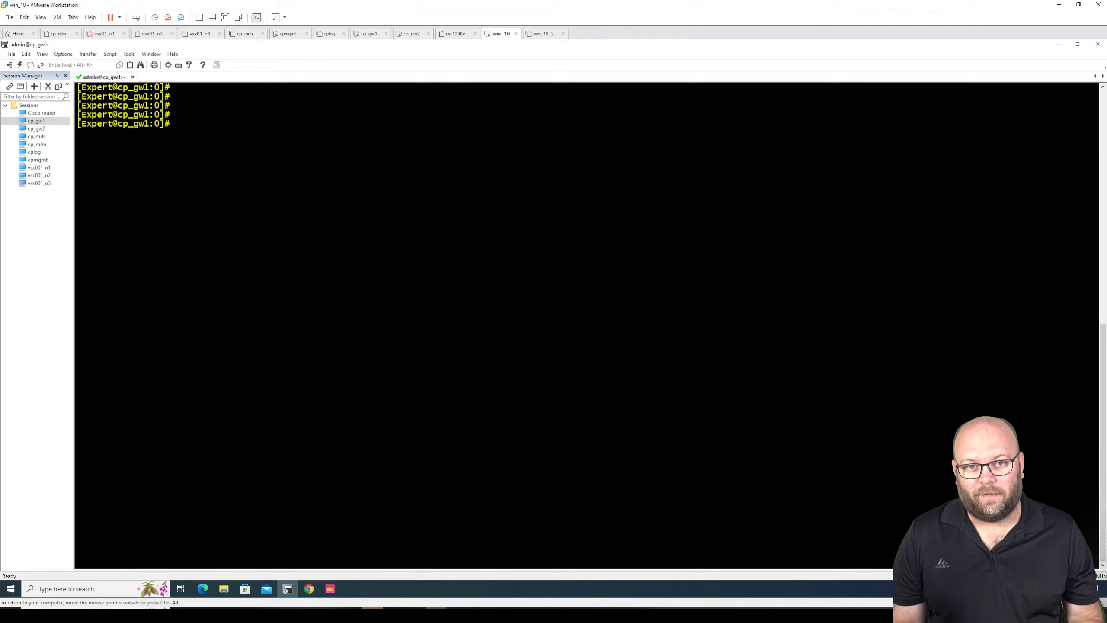
type("exi")
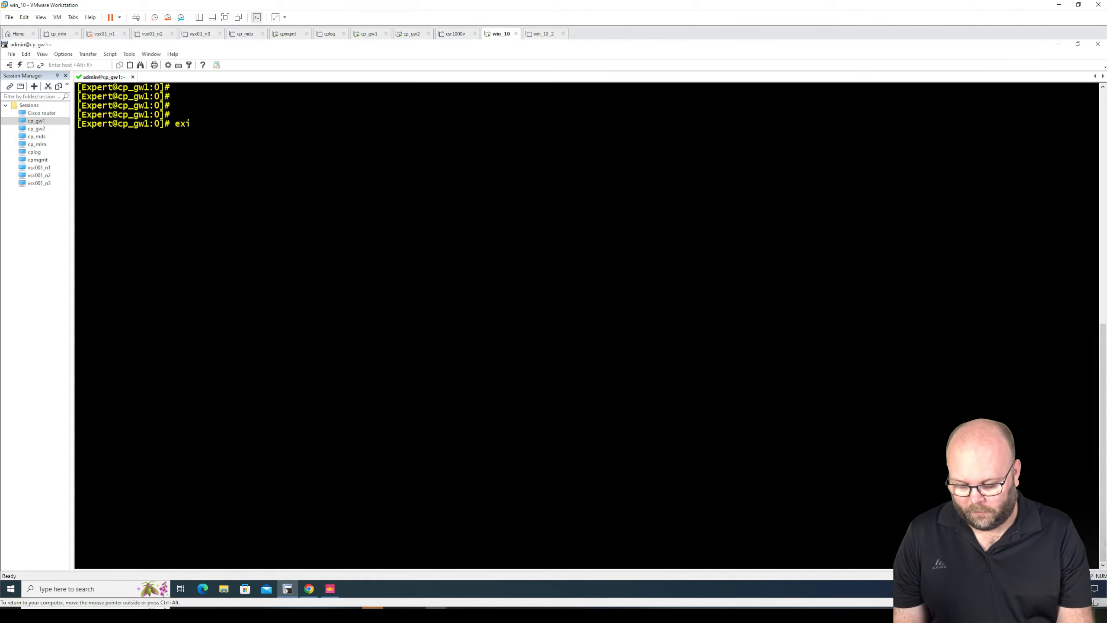
type("t")
key("Return")
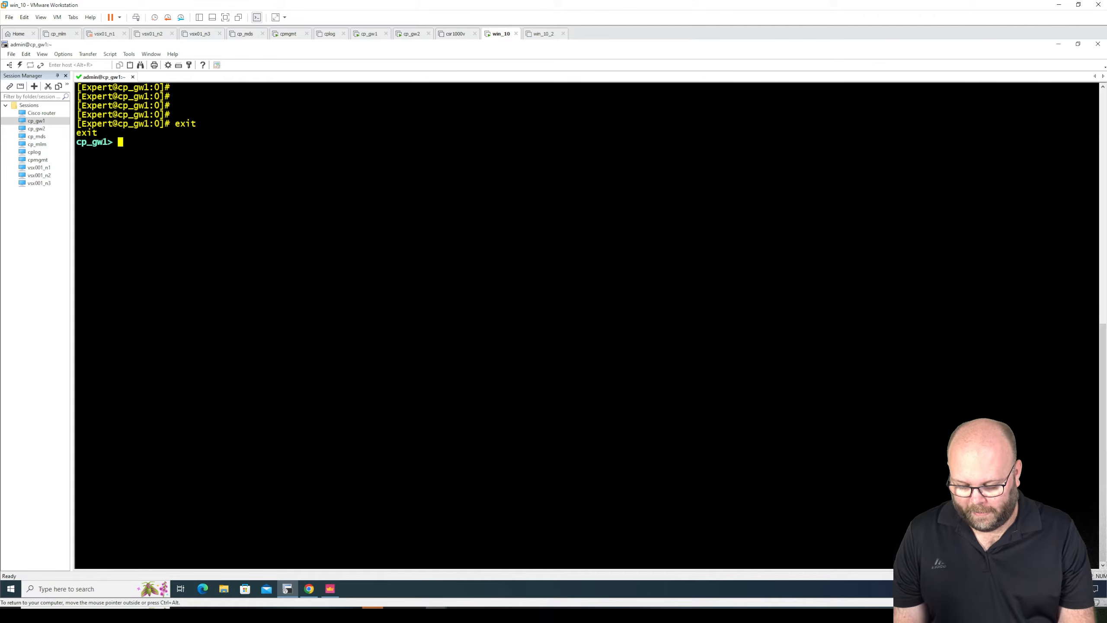
- Begin a set static-route command for network 20.20.20.0/24 and list the options available after the destination
type("set stat")
key("Tab")
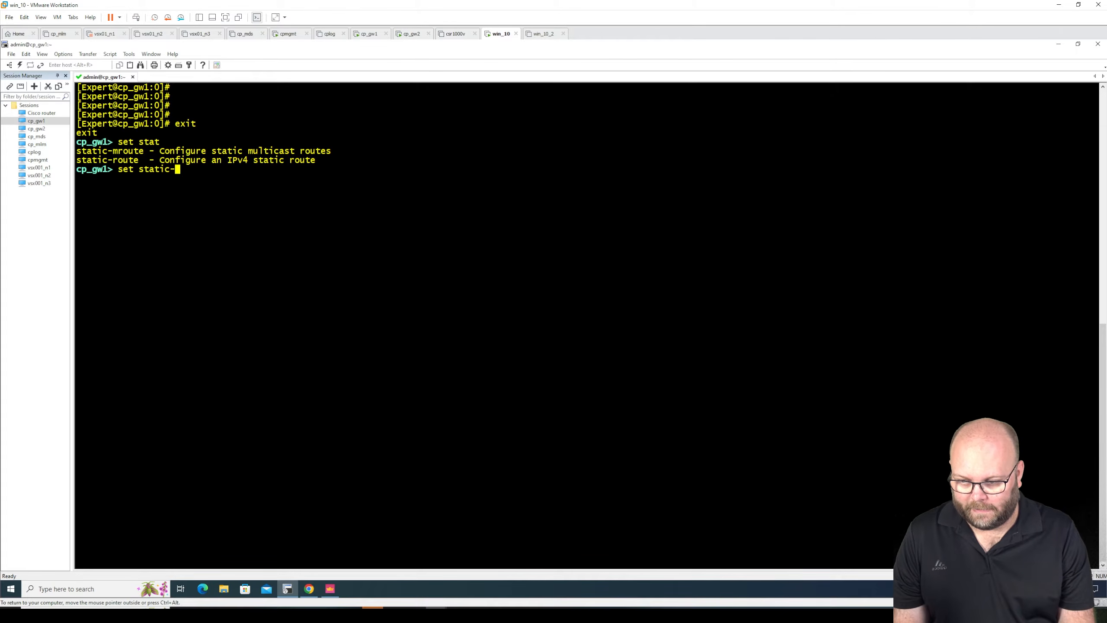
type("rout")
key("Tab")
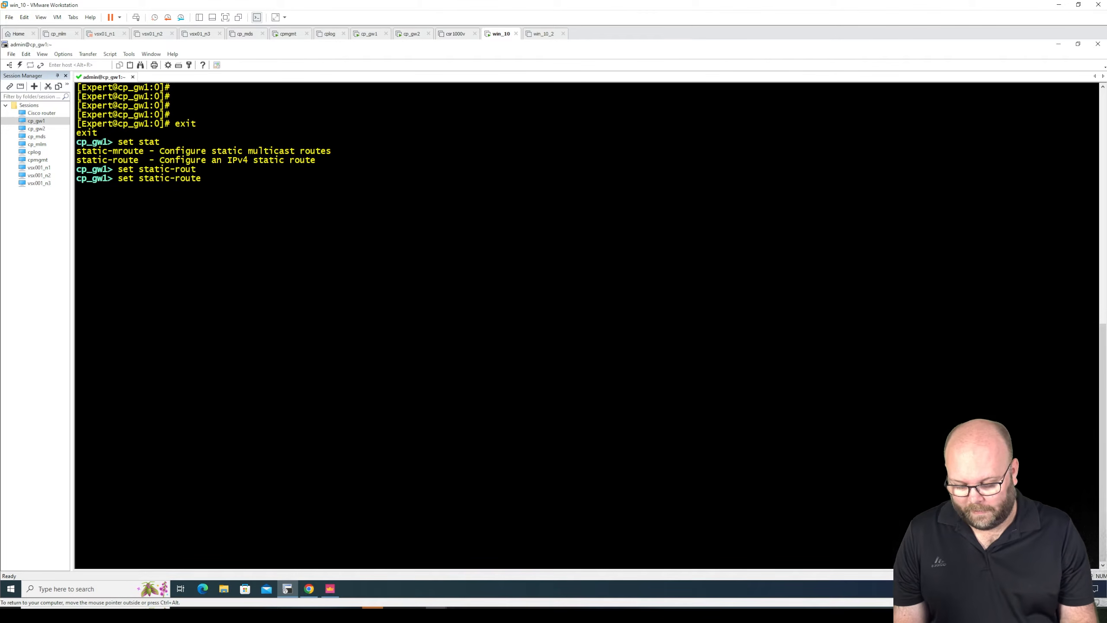
type("20.20.20.")
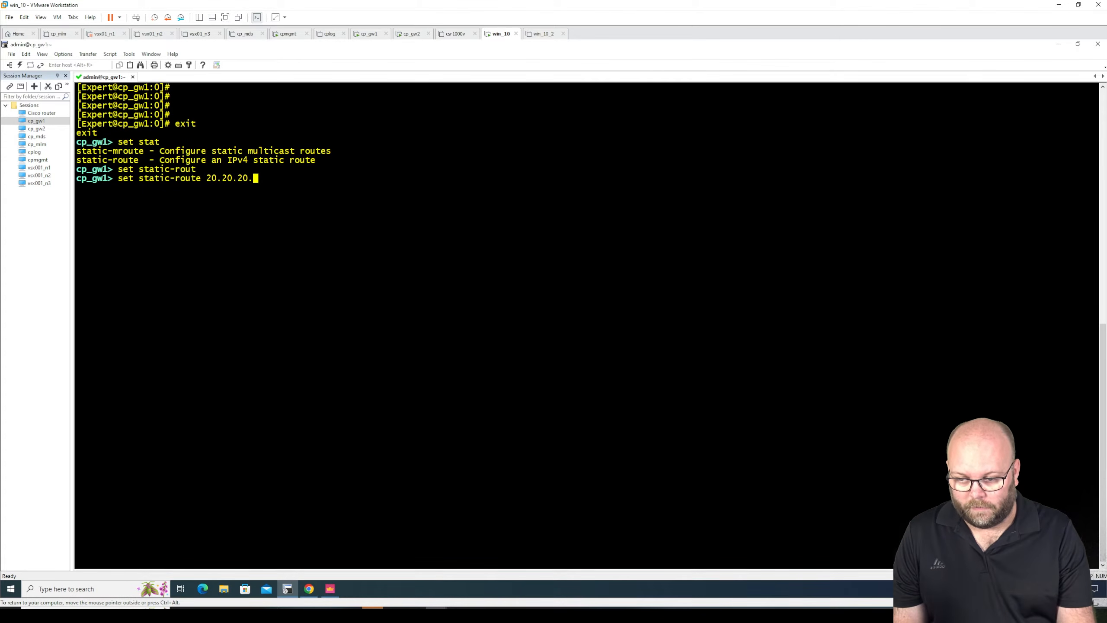
type("0/24")
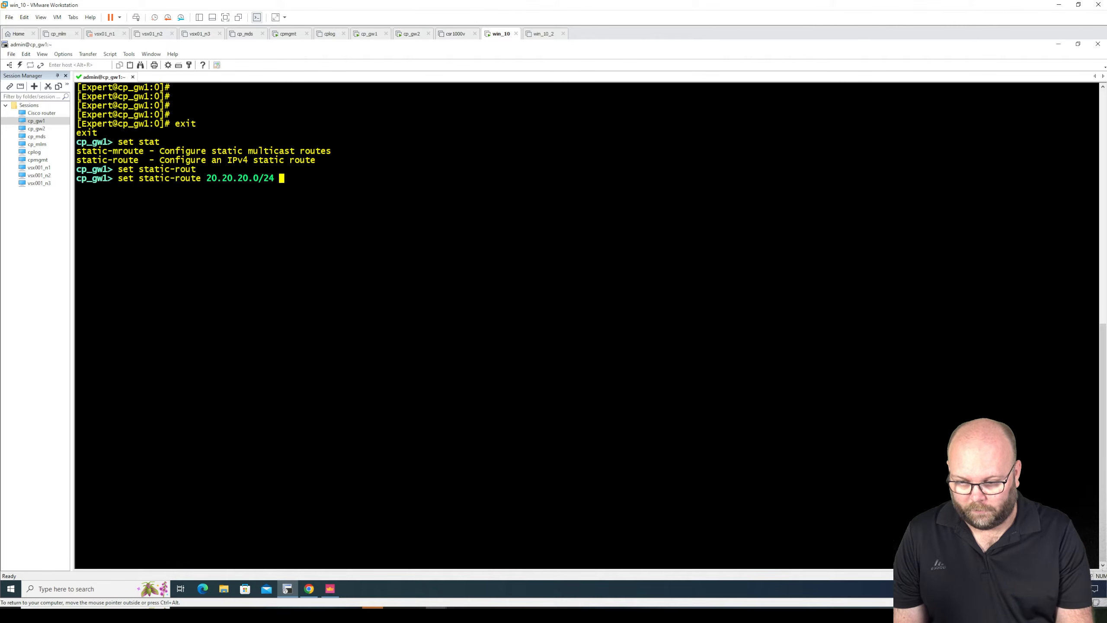
key("Tab")
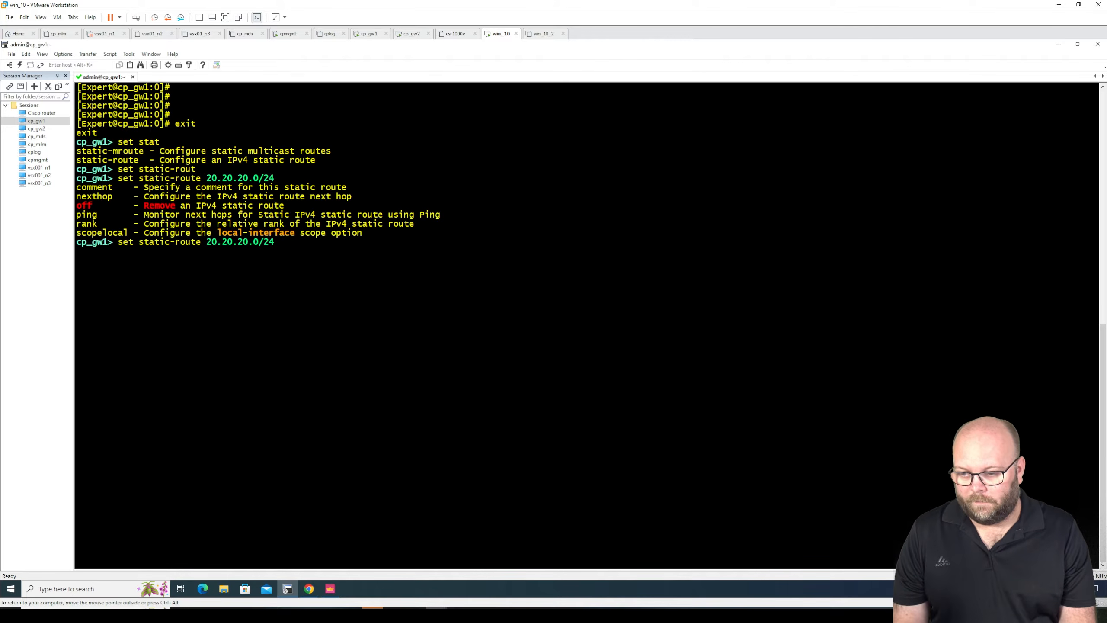
- Extend the 20.20.20.0/24 static-route command with nexthop gateway address, listing the available options along the way
type("next")
key("Tab")
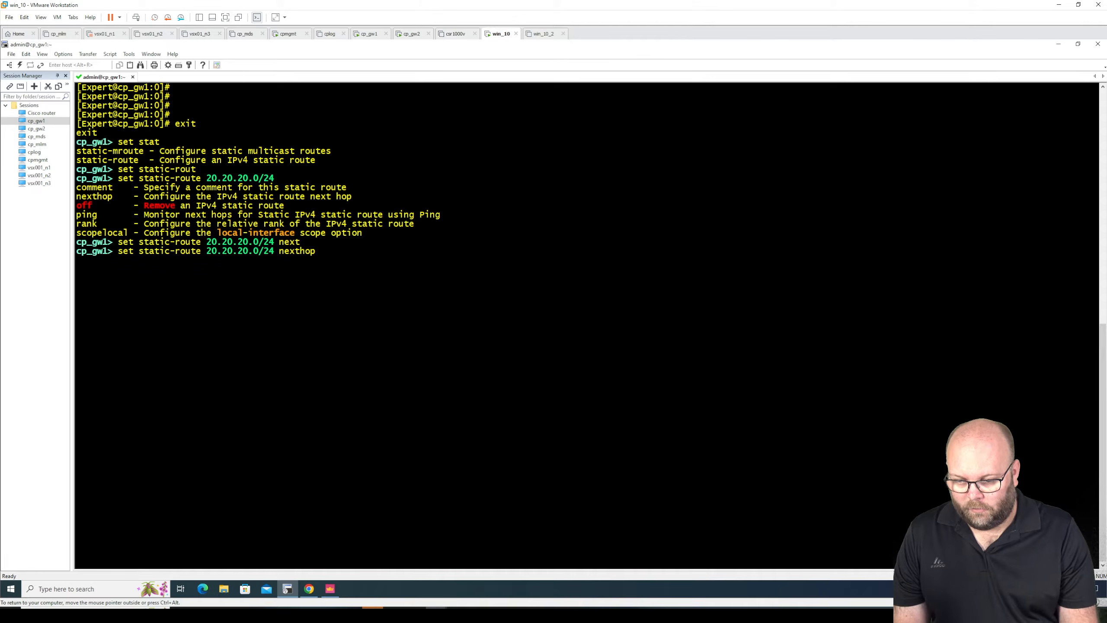
key("Tab")
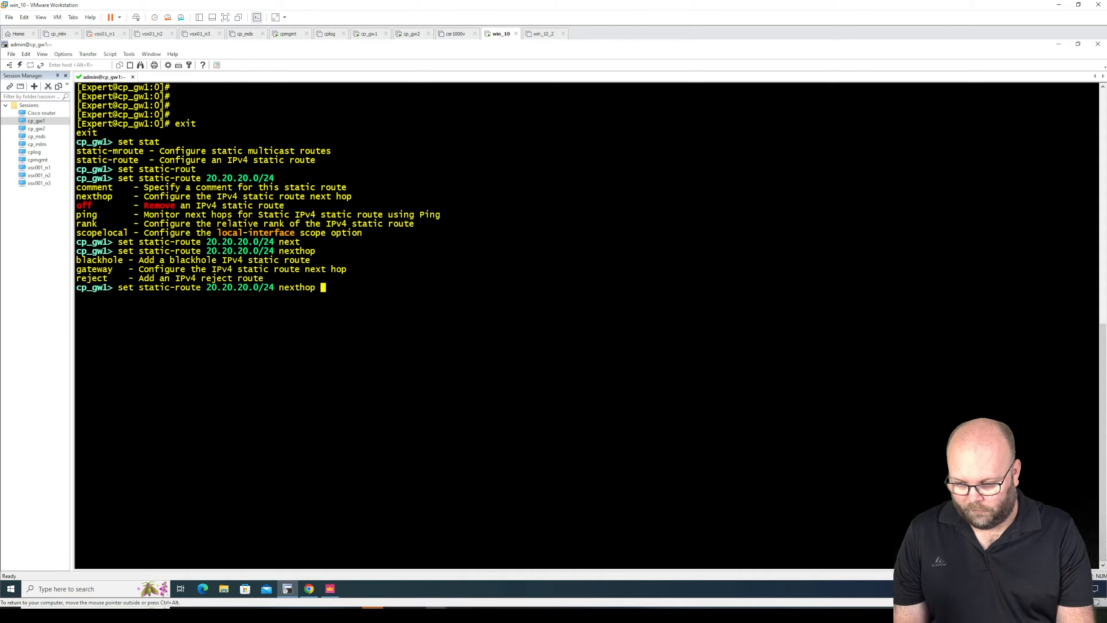
type("gat")
key("Tab")
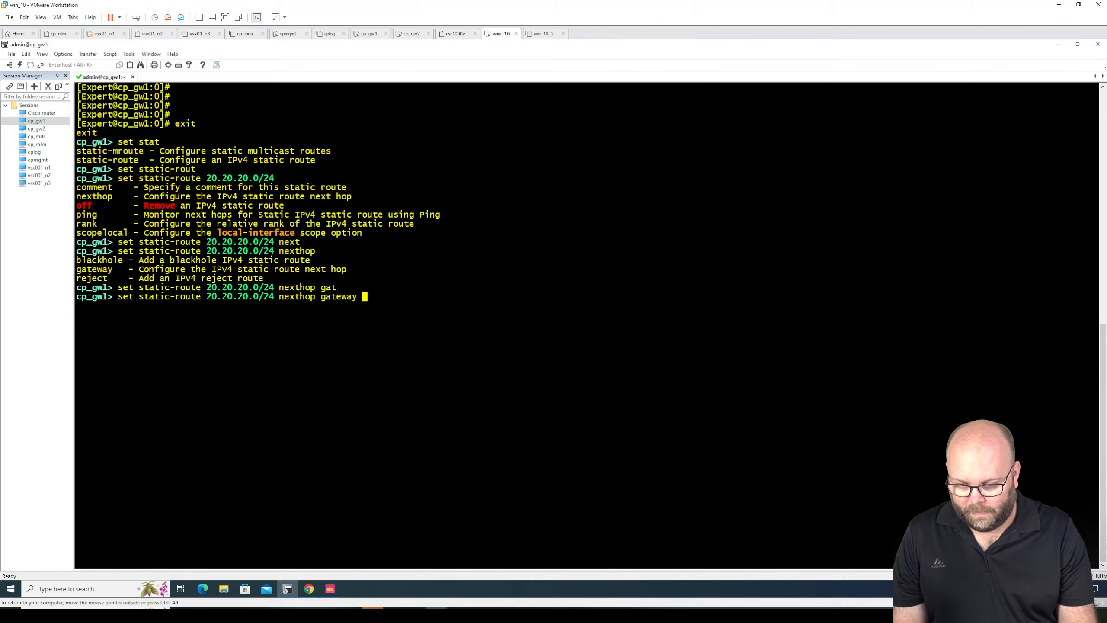
key("Tab")
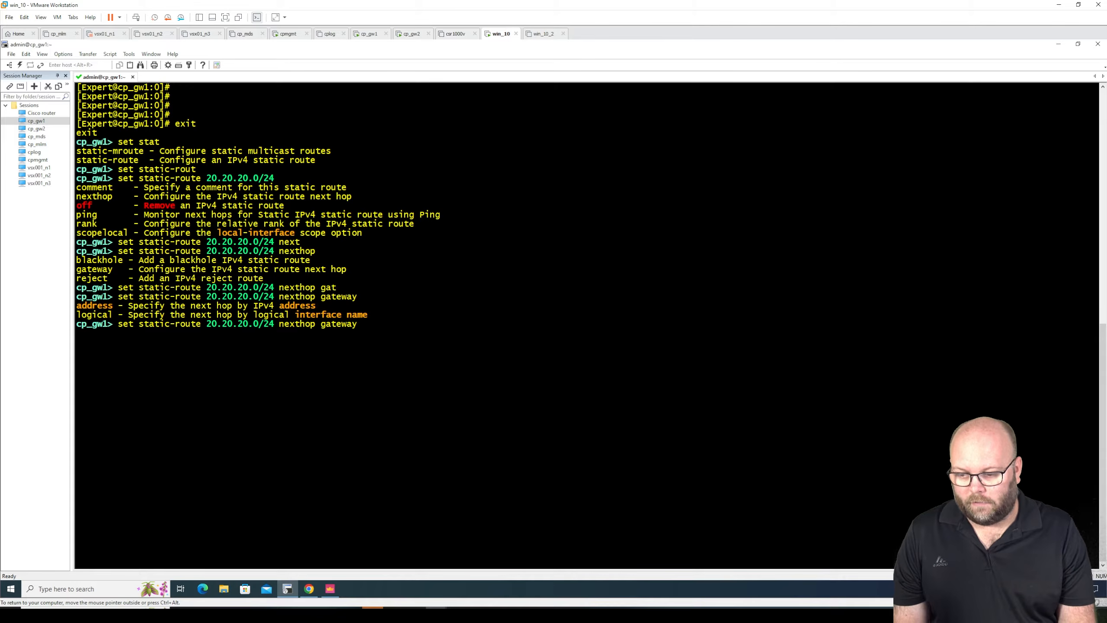
type("add")
key("Tab")
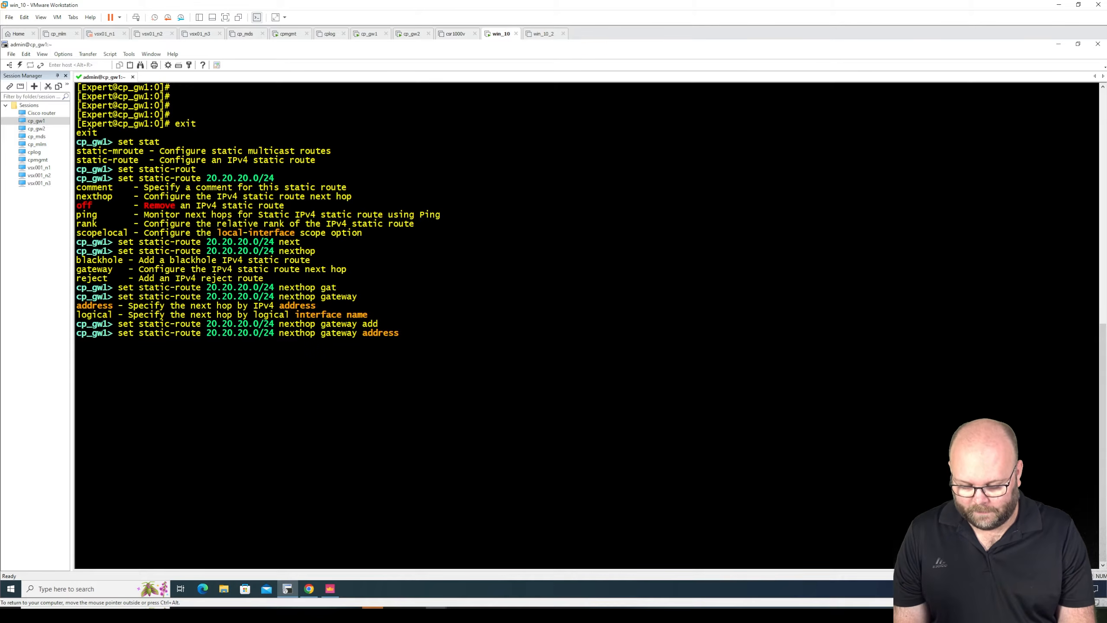
- Display the Clish help for the value expected after nexthop gateway address
key("Tab")
key("Tab")
key("Tab")
key("Tab")
key("Tab")
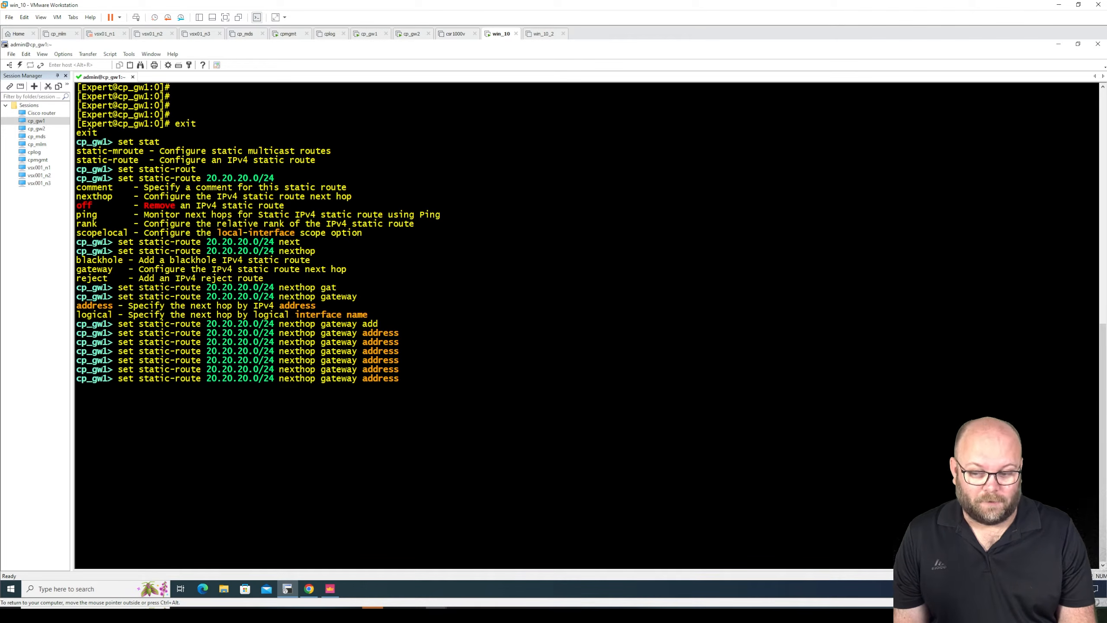
key("question")
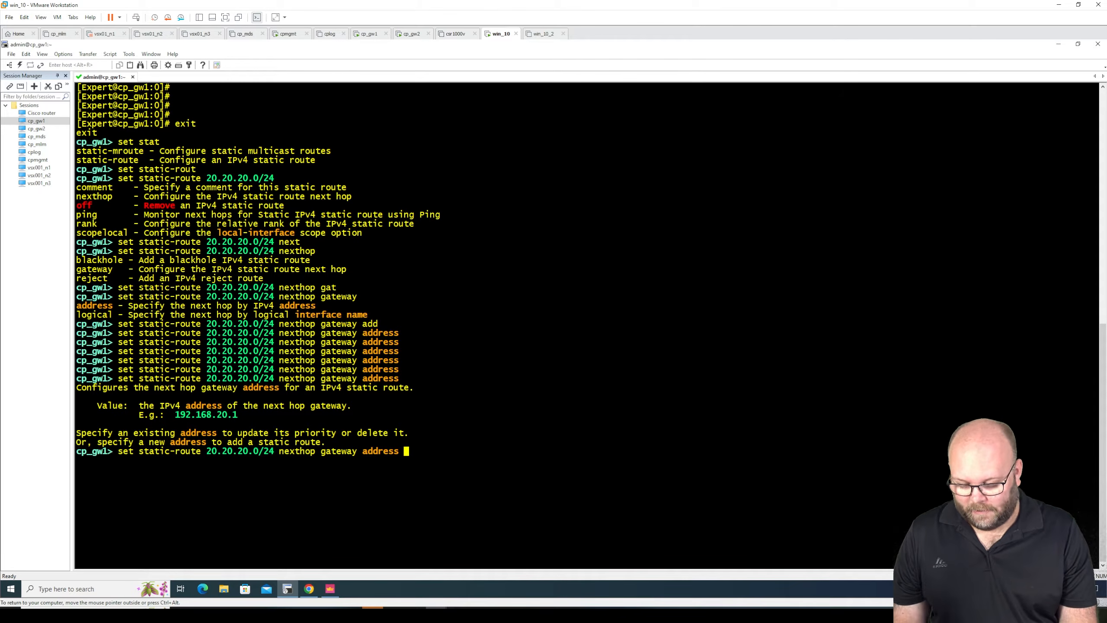
key("question")
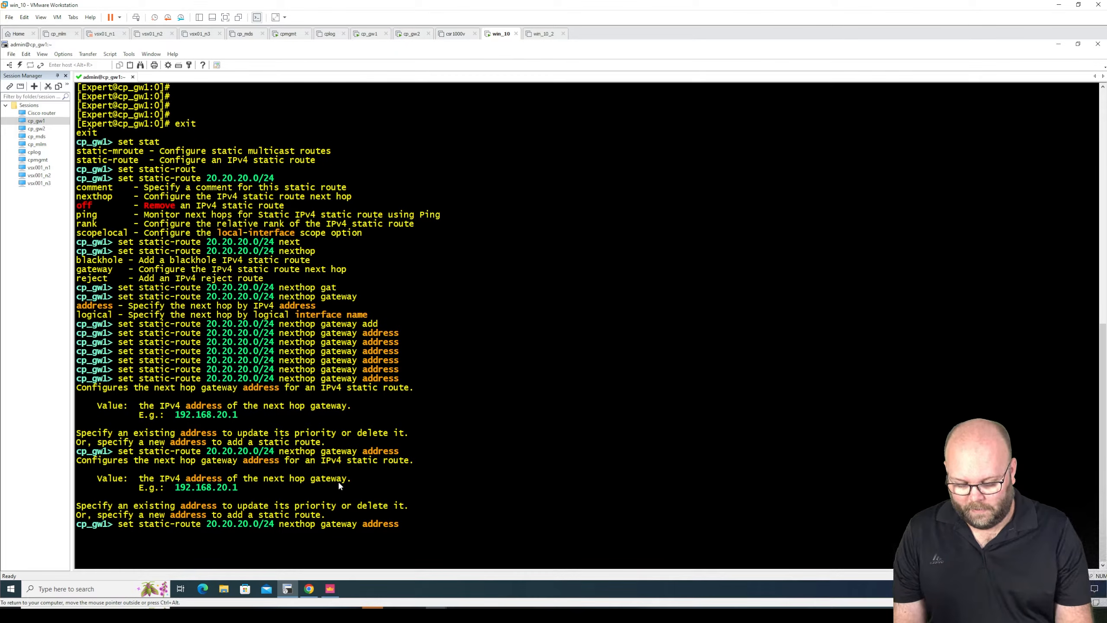
- Try running the static-route command with --help as the address, and strip that argument from the recalled command
type("--help")
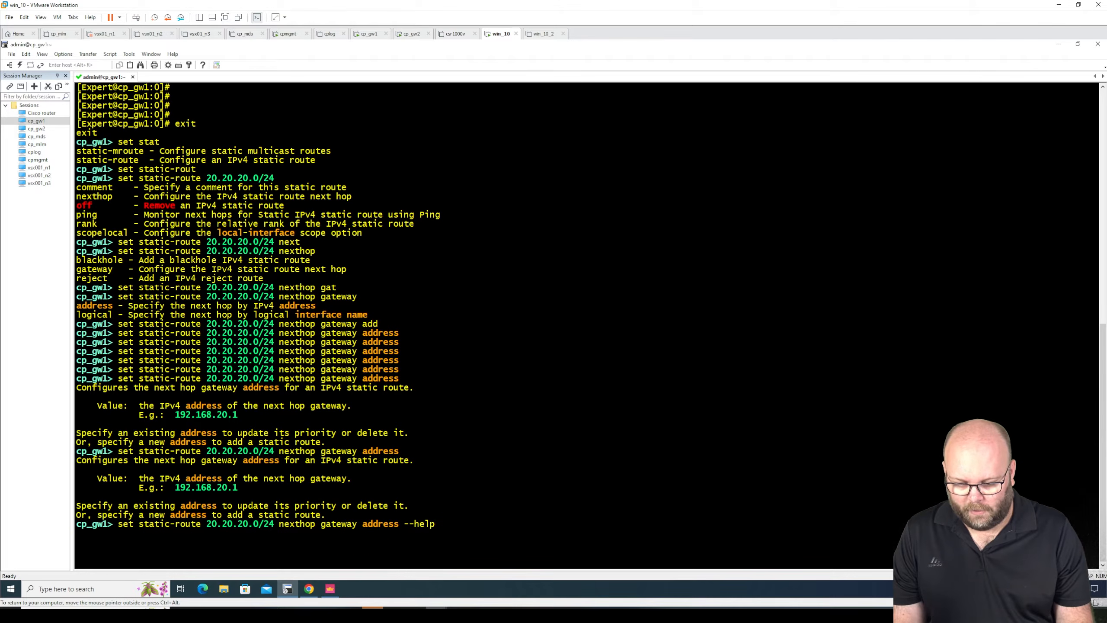
key("Return")
key("Up")
key("BackSpace")
key("BackSpace")
key("BackSpace")
key("BackSpace")
key("BackSpace")
key("BackSpace")
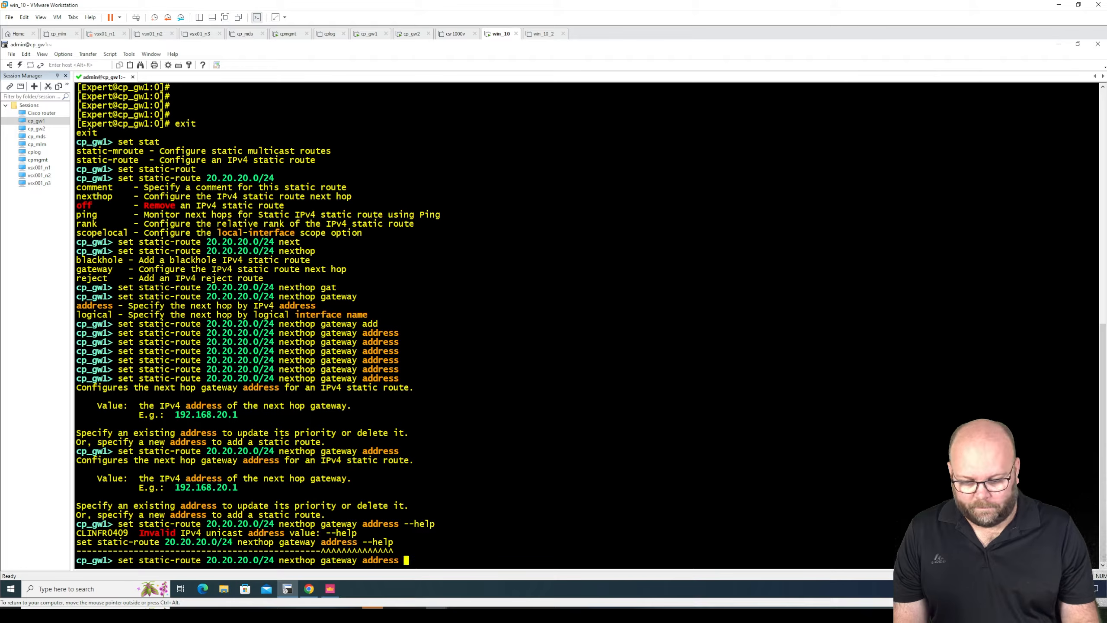
- Add the 20.20.20.0/24 static route with next-hop gateway address 192.168.254.6 and the on option
type("192.16")
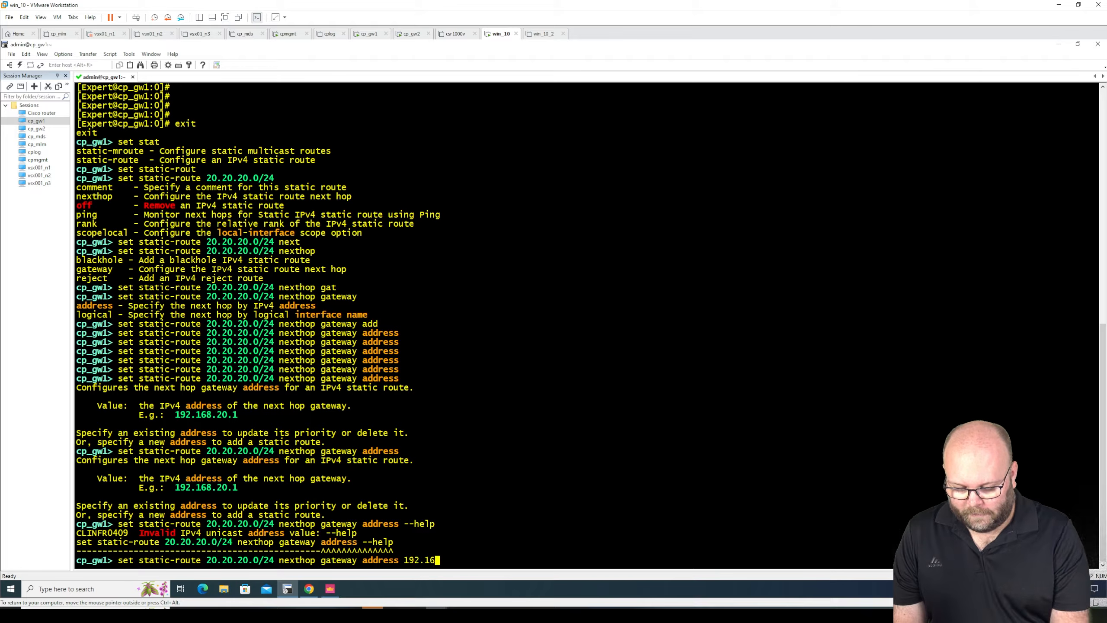
type("8.2")
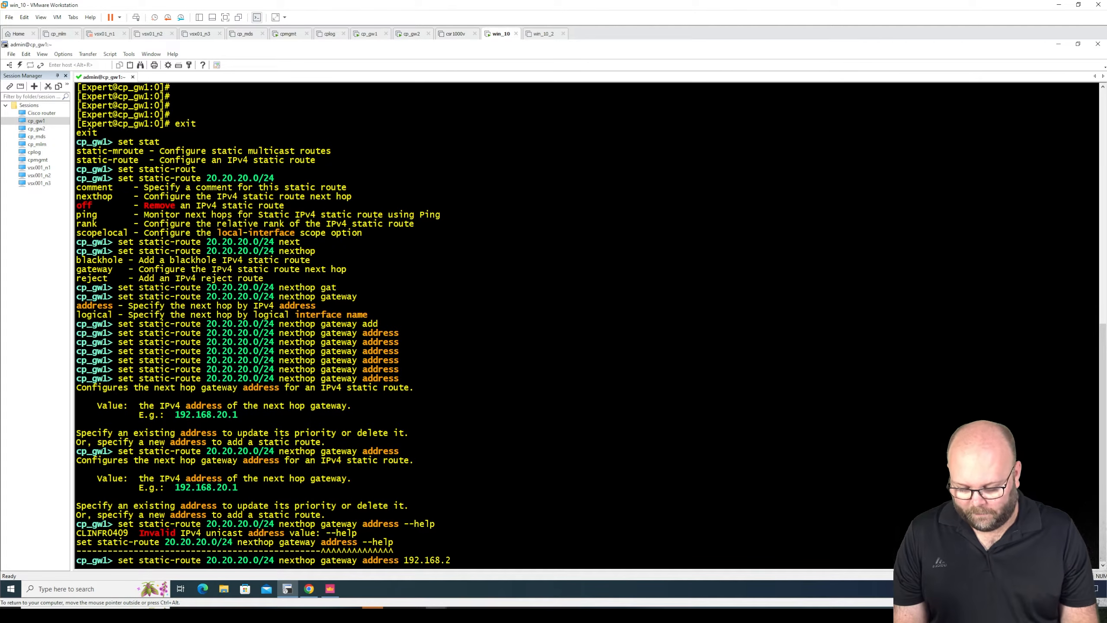
type("54.6")
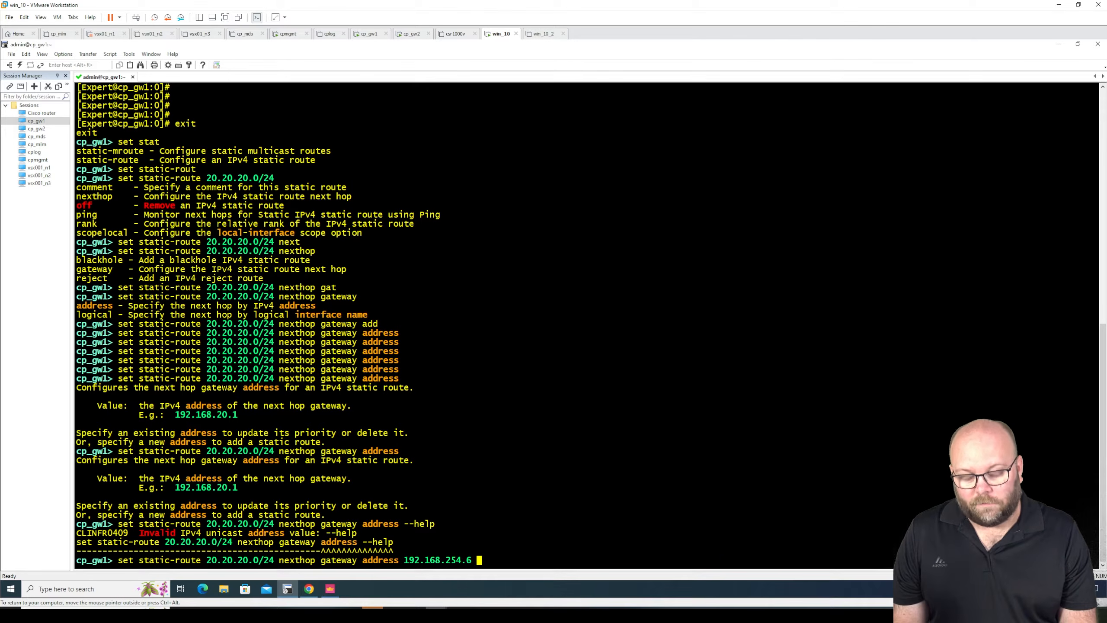
key("Tab")
key("Tab")
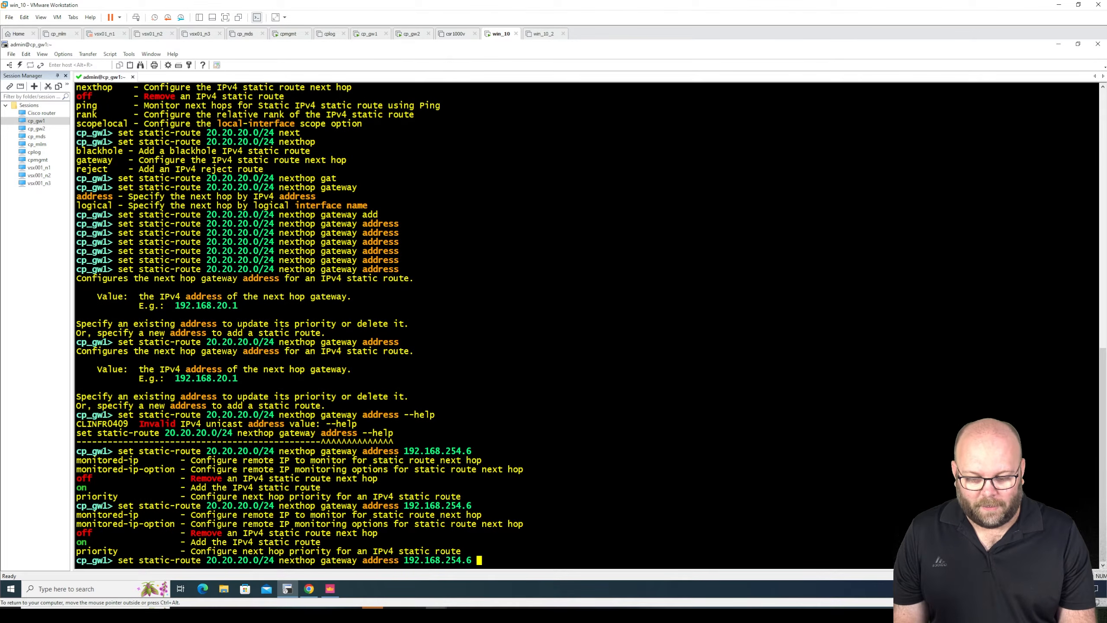
double_click(81, 541)
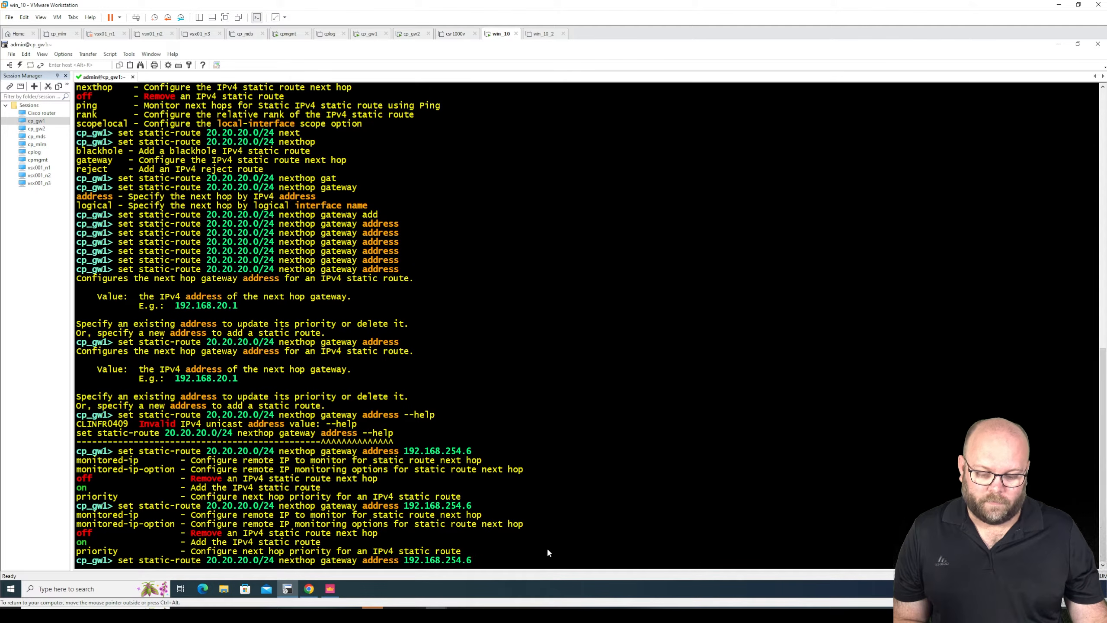
type("on")
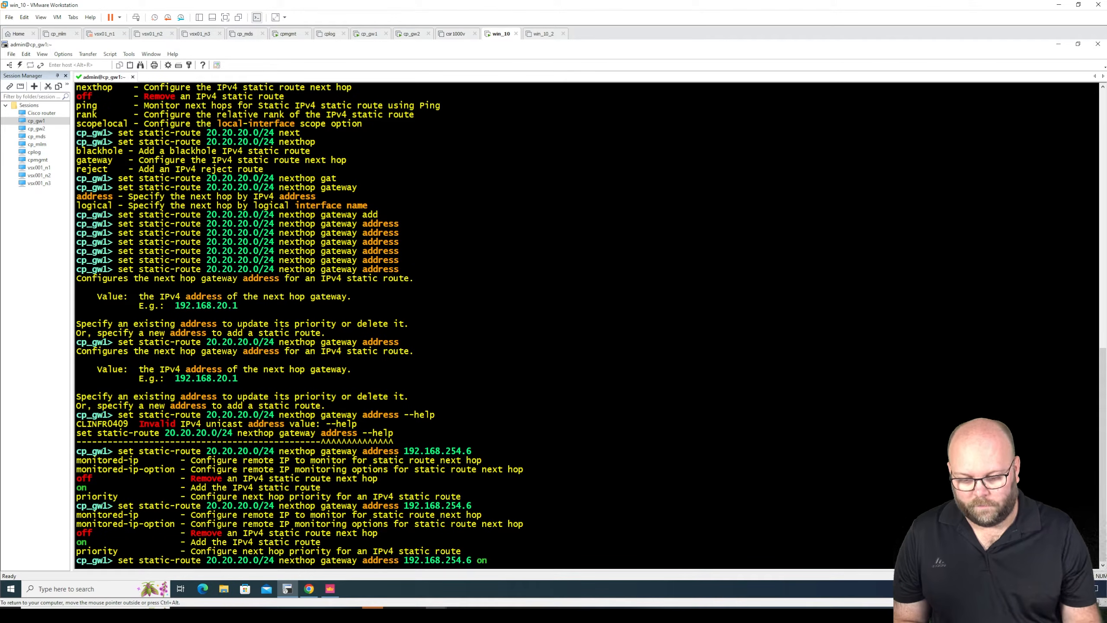
key("Return")
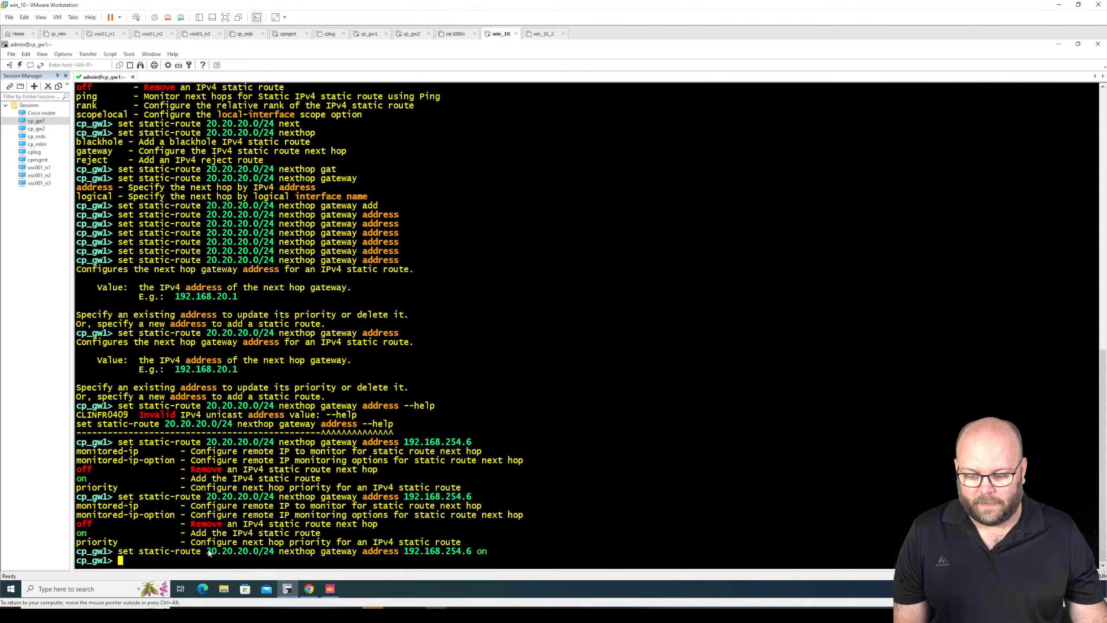
- Highlight the nexthop gateway address keywords and the 192.168.254.6 address in the executed static-route command
left_click_drag(208, 553, 406, 553)
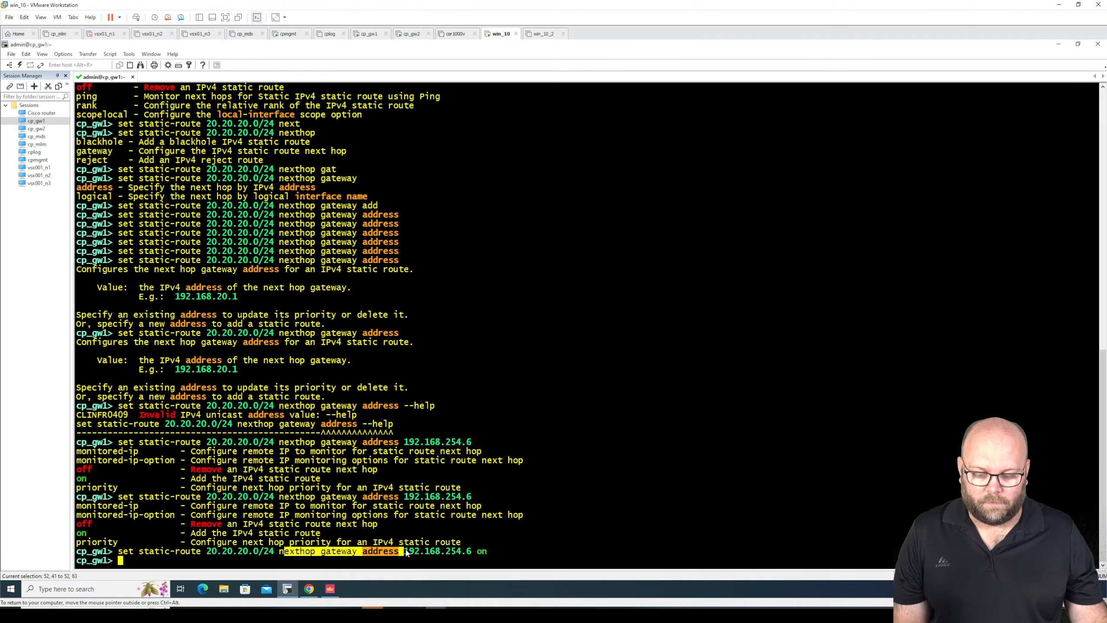
left_click_drag(476, 552, 409, 553)
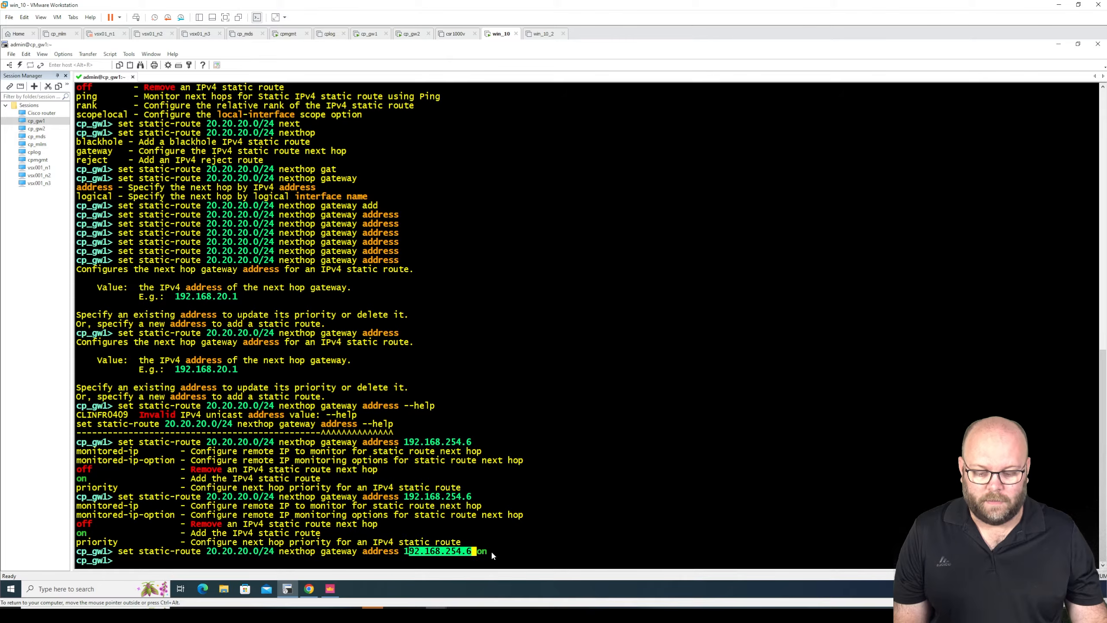
left_click(527, 558)
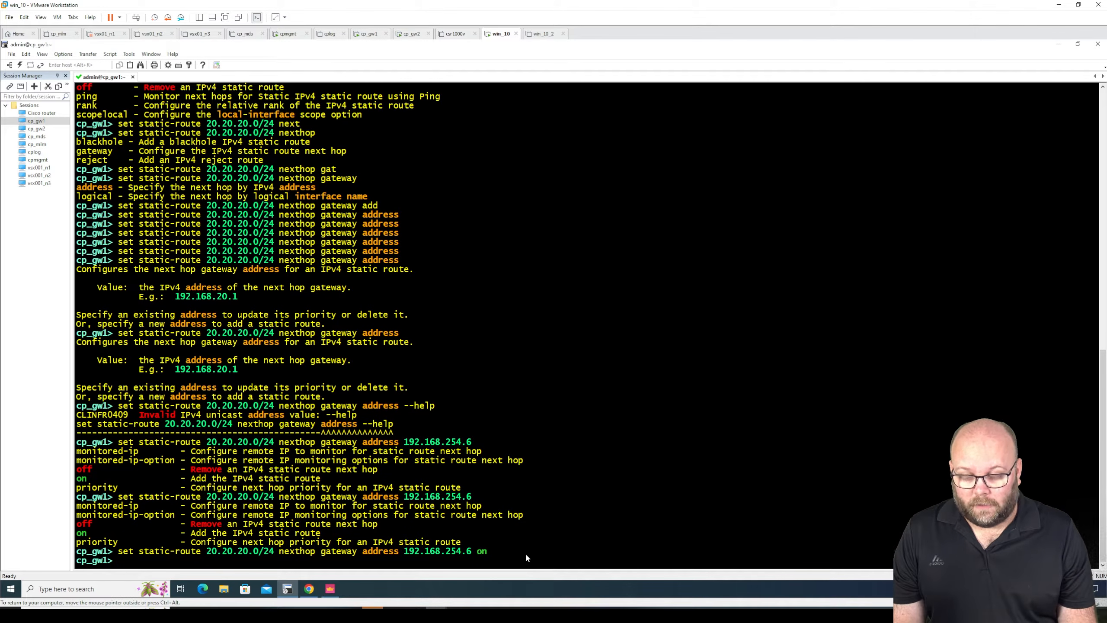
- Display the routing table with show route and highlight the 20.20.20.0/24 static route entry
type("show")
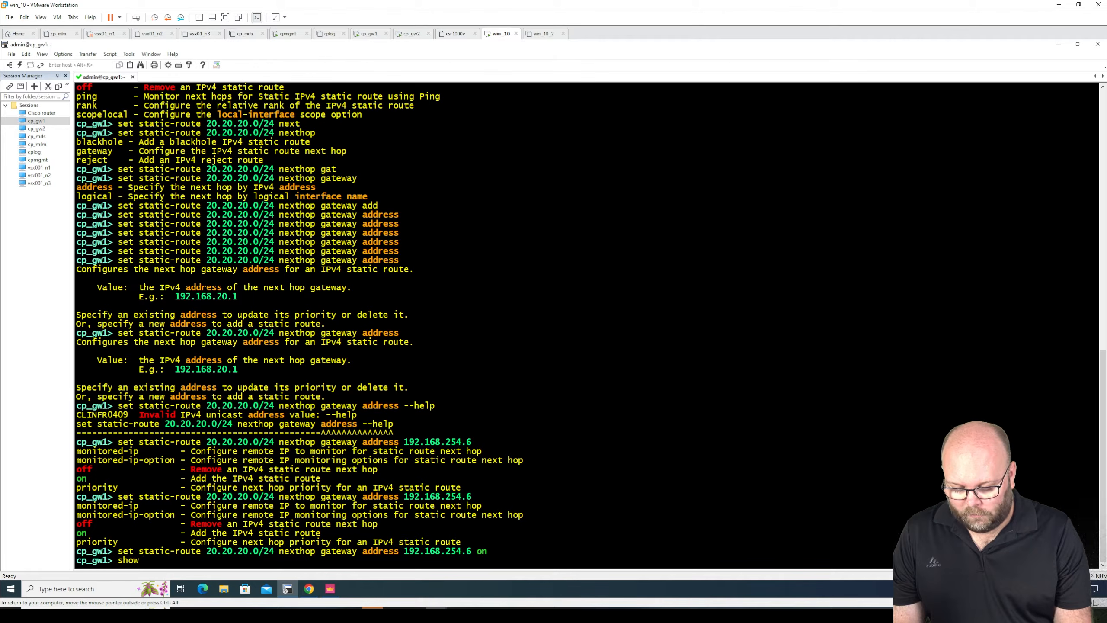
type(" route")
key("Tab")
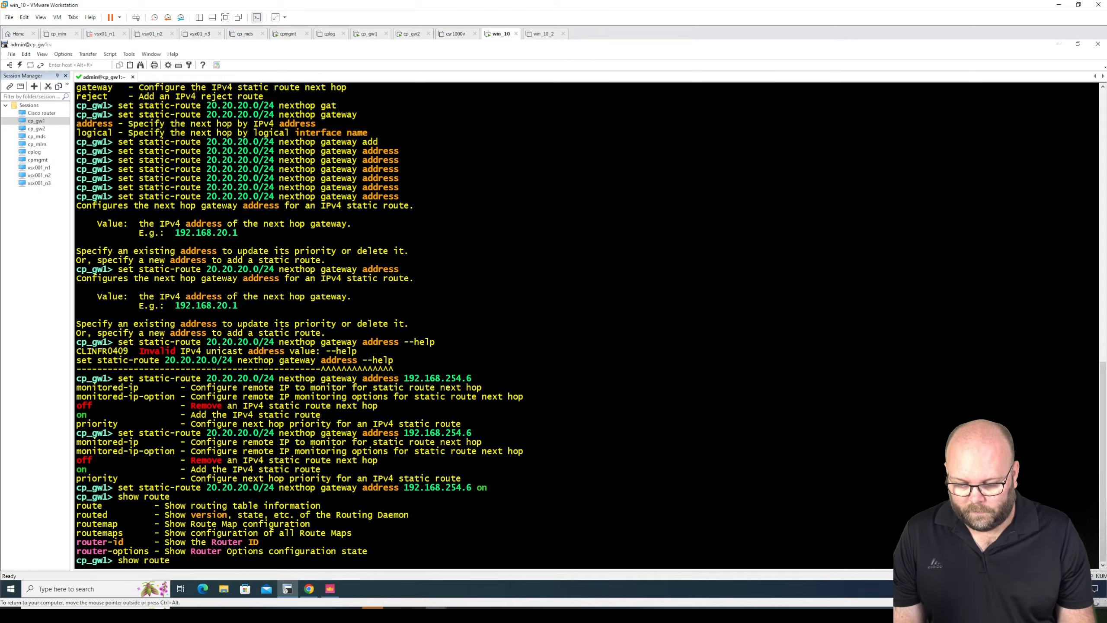
key("Return")
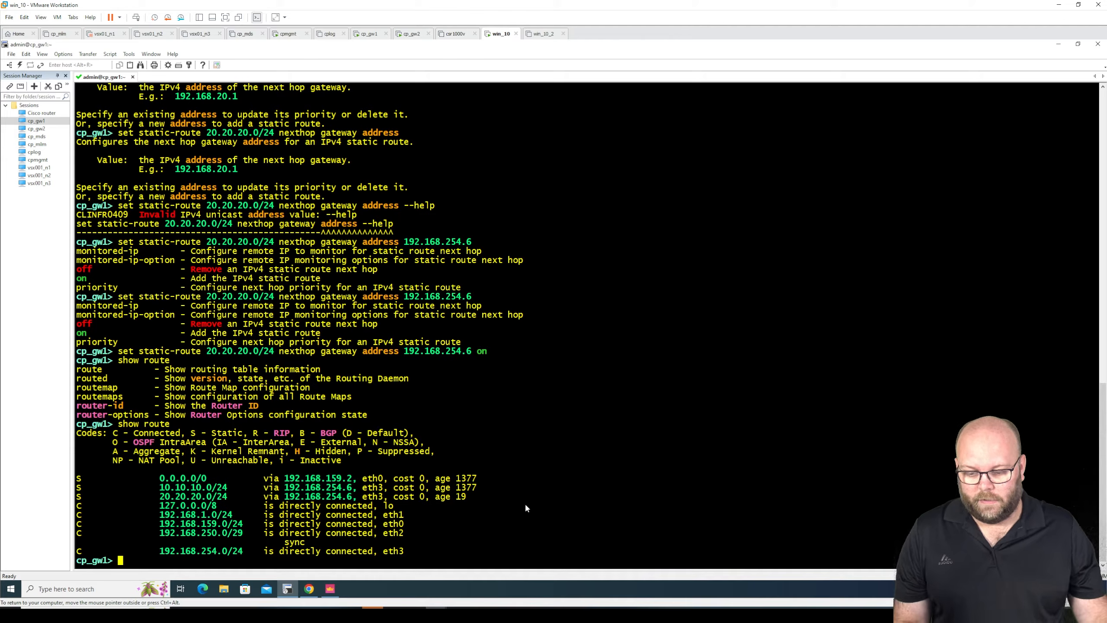
left_click_drag(466, 498, 77, 498)
left_click(174, 504)
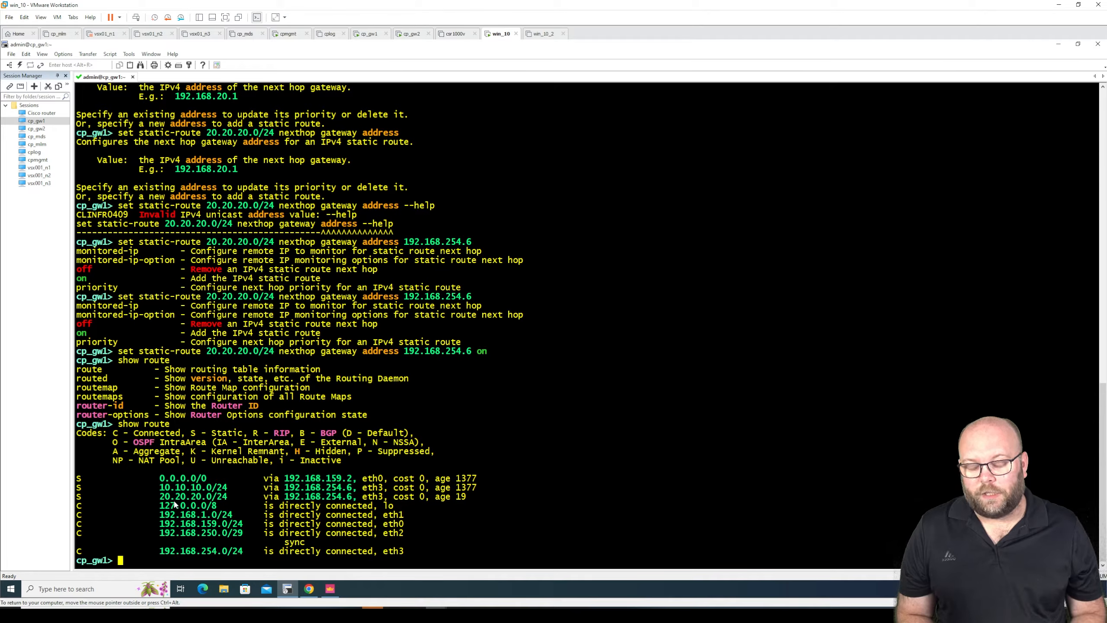
- Connect to the cp_gw2 session and log in with the username admin and the account password
double_click(43, 130)
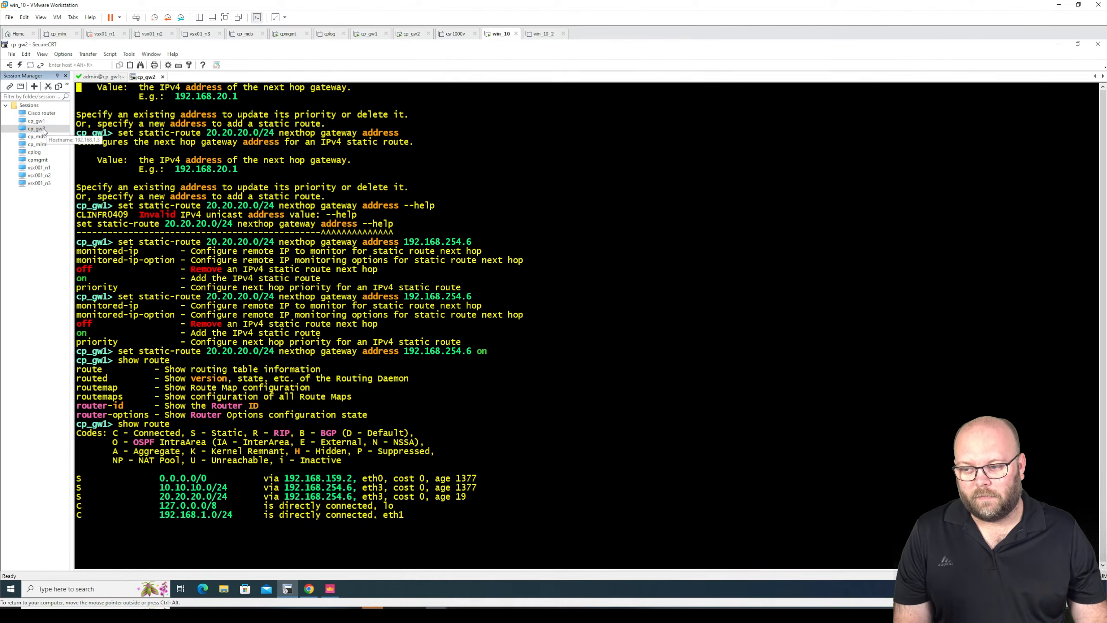
type("s")
key("BackSpace")
type("admin")
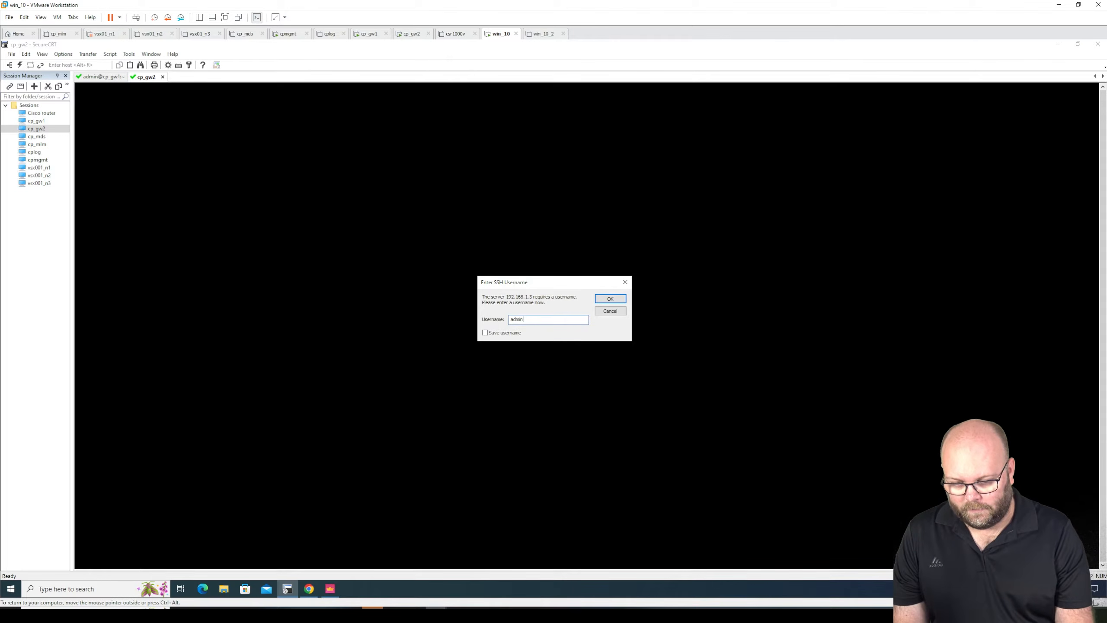
key("Return")
type("********")
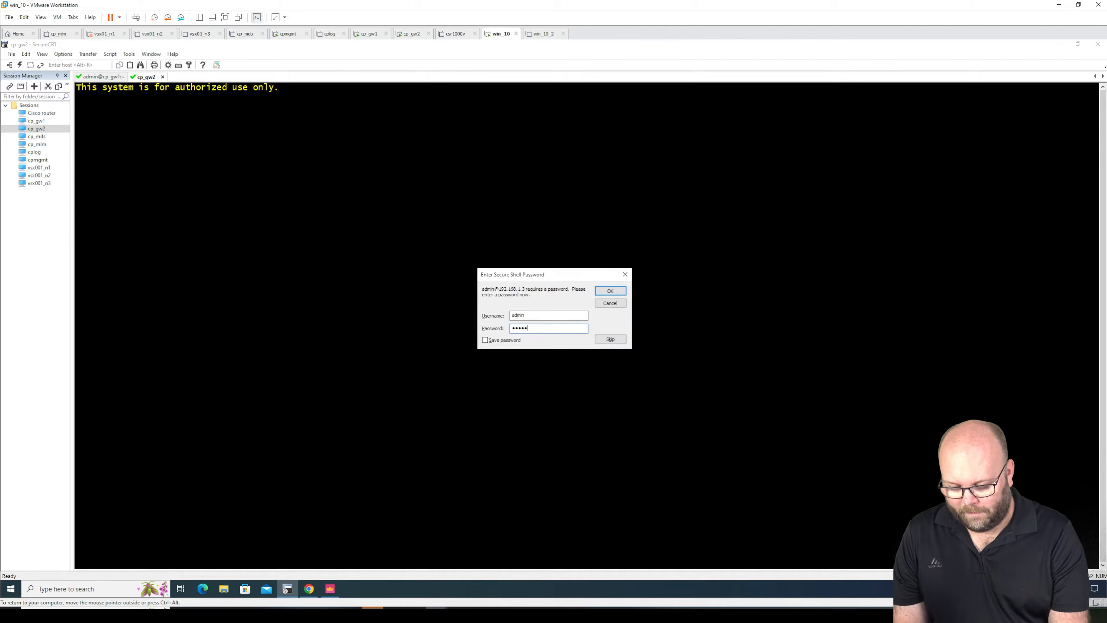
key("Return")
key("Return")
key("Return")
key("Return")
key("Return")
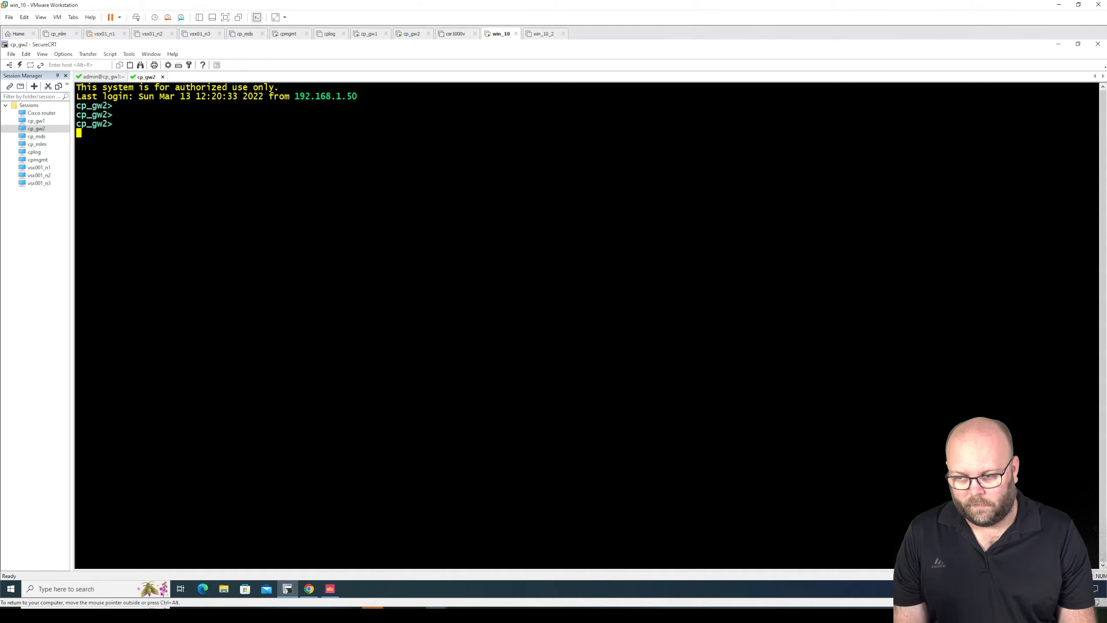
- Display the routing table on cp_gw2 with show route
type("show route")
key("Tab")
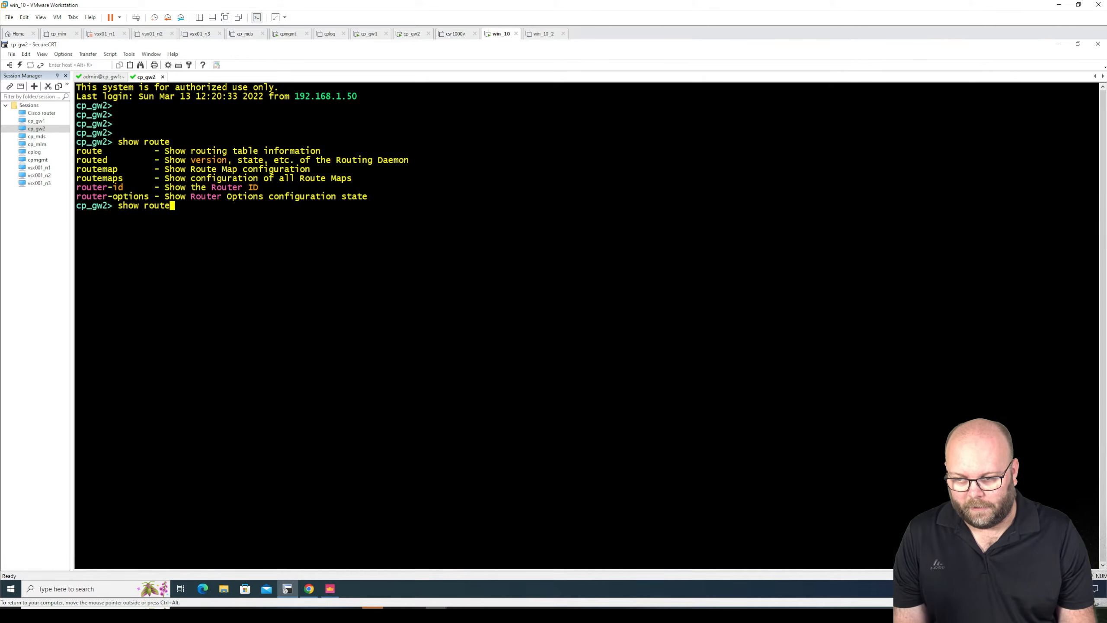
key("Return")
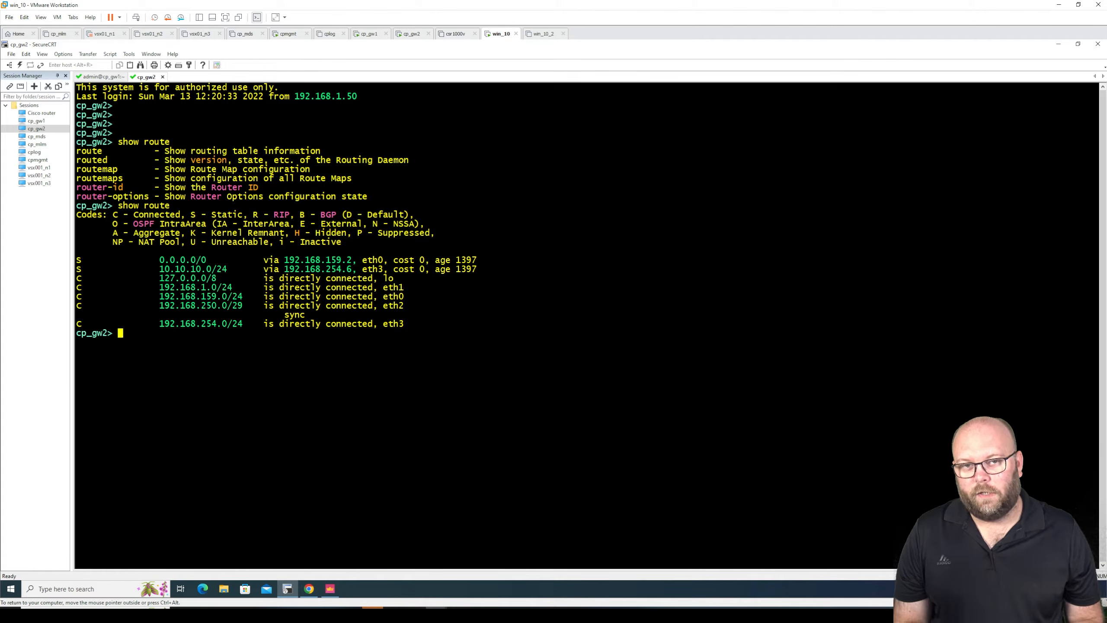
- Copy the executed 20.20.20.0/24 static-route command with next hop 192.168.254.6 from cp_gw1 and run it on cp_gw2
left_click(117, 77)
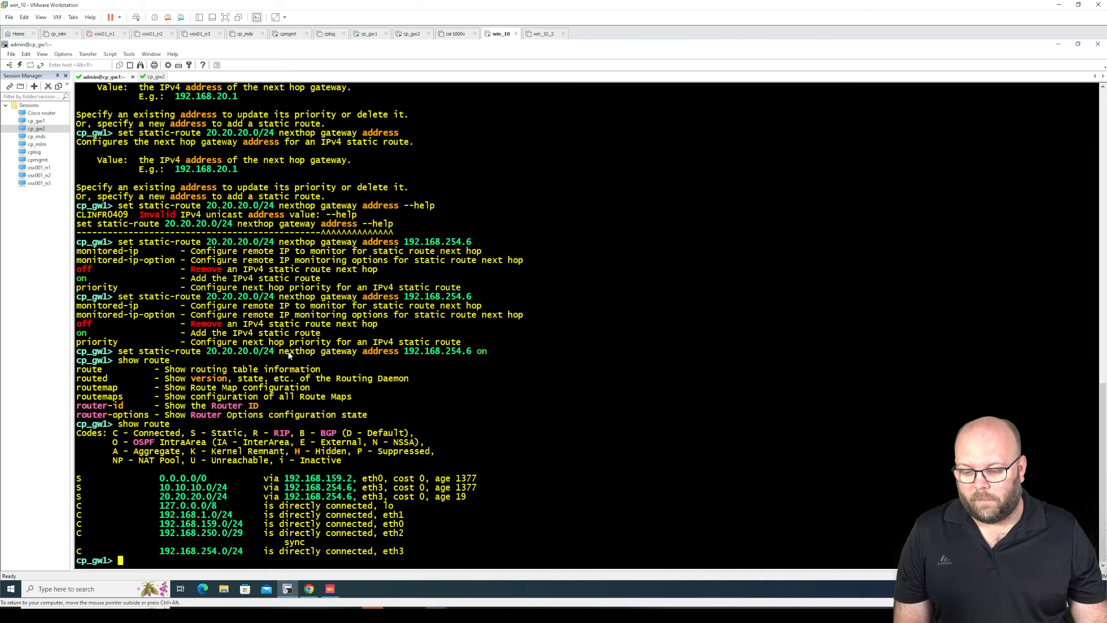
left_click_drag(489, 352, 119, 351)
right_click(124, 353)
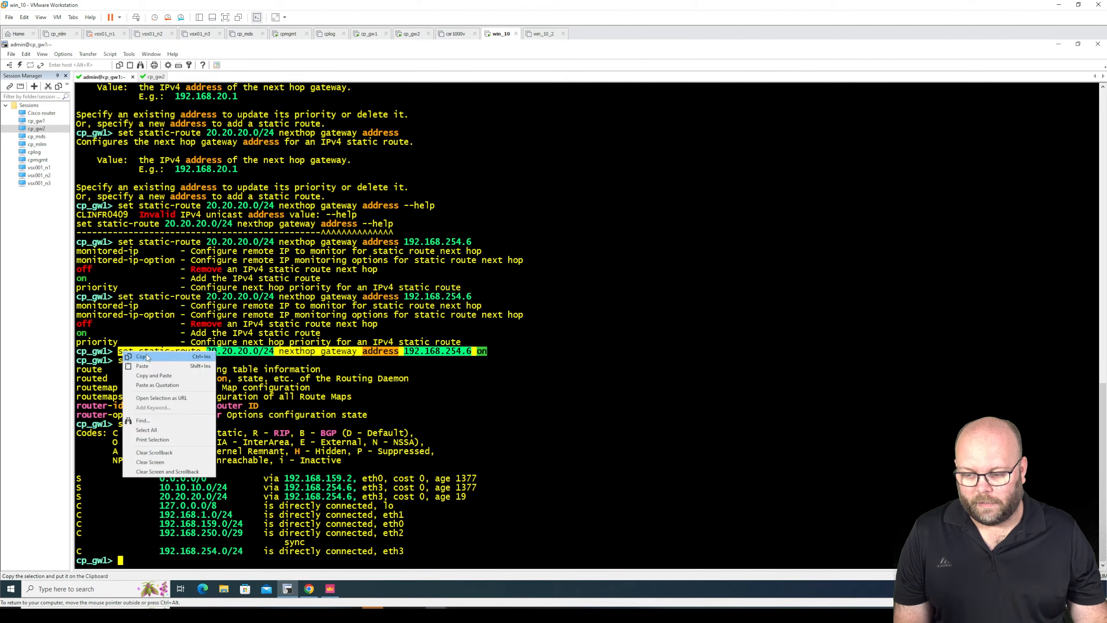
left_click(144, 356)
left_click(154, 77)
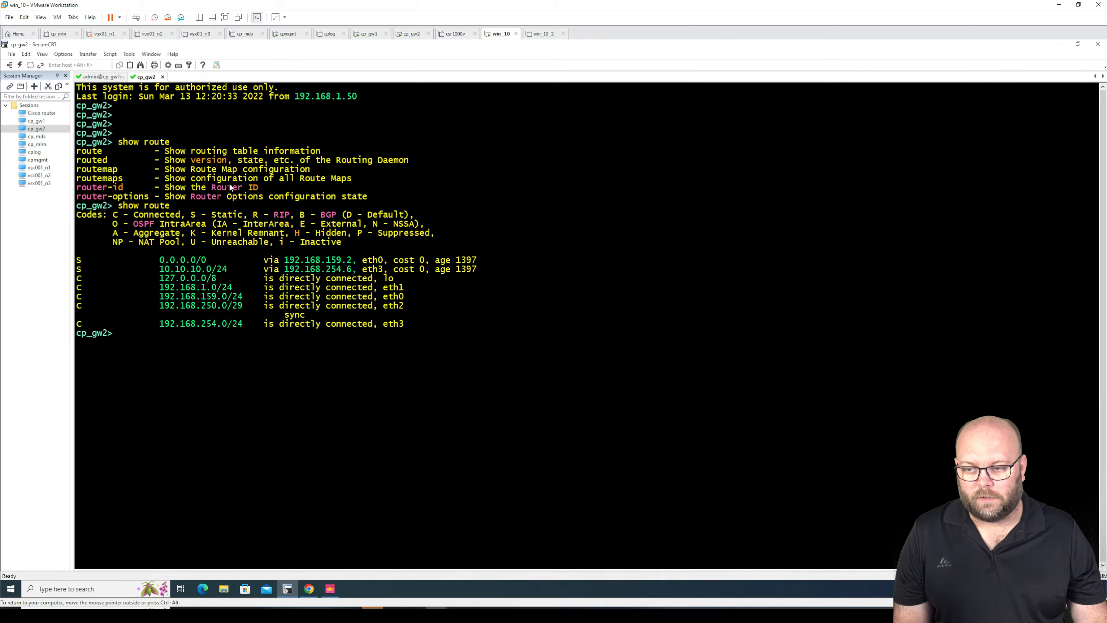
right_click(218, 357)
left_click(272, 368)
key("Return")
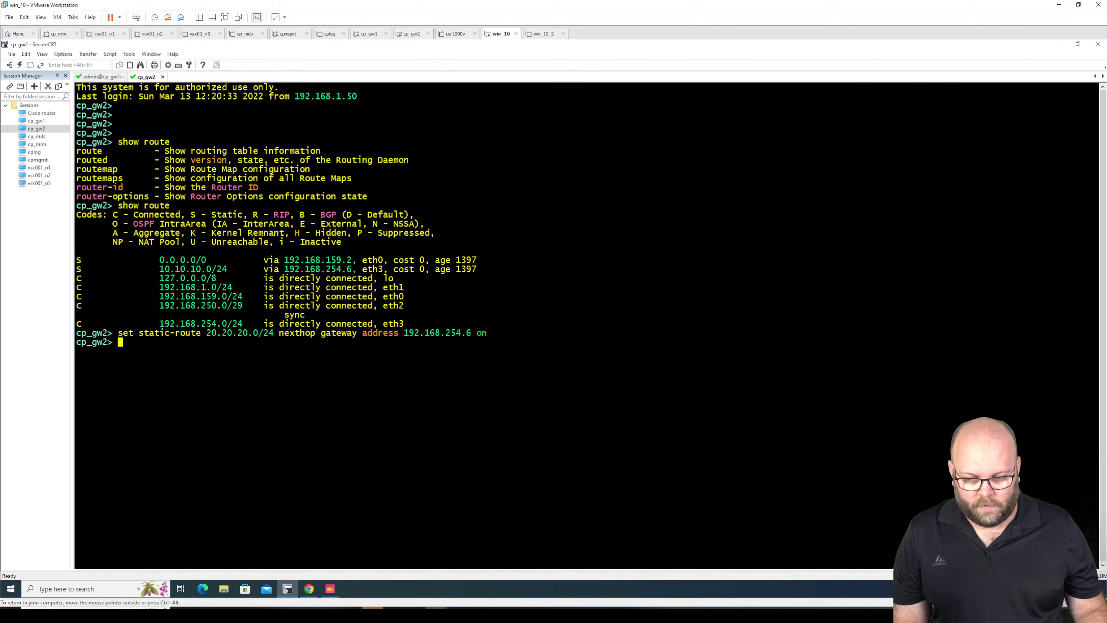
key("Return")
key("Return")
key("Return")
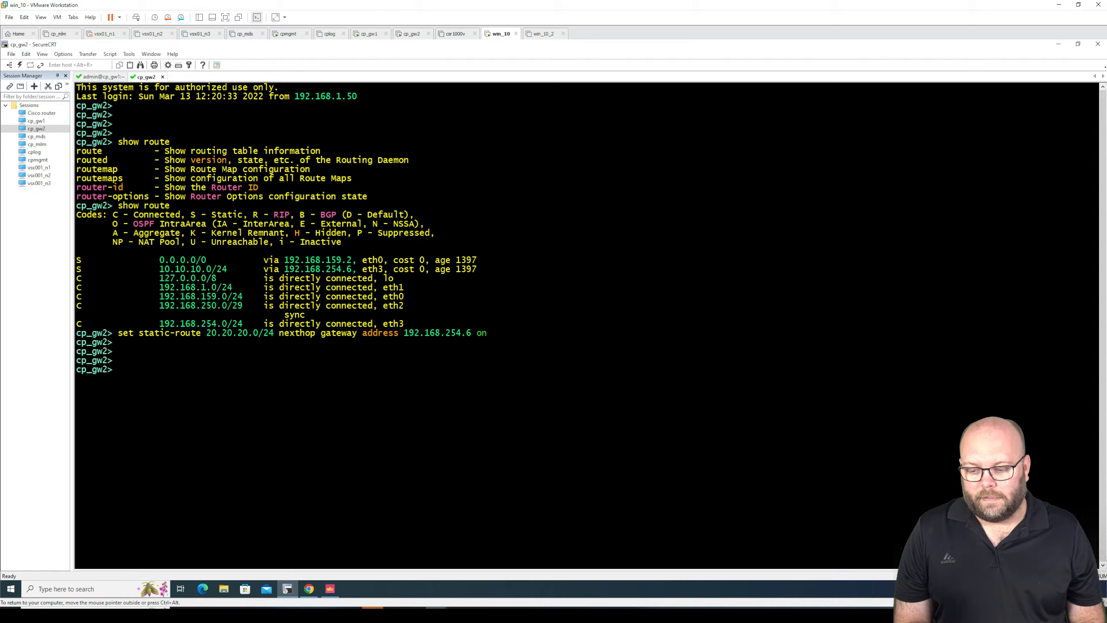
- Save the configuration on cp_gw2 and on cp_gw1 with save config
type("sa")
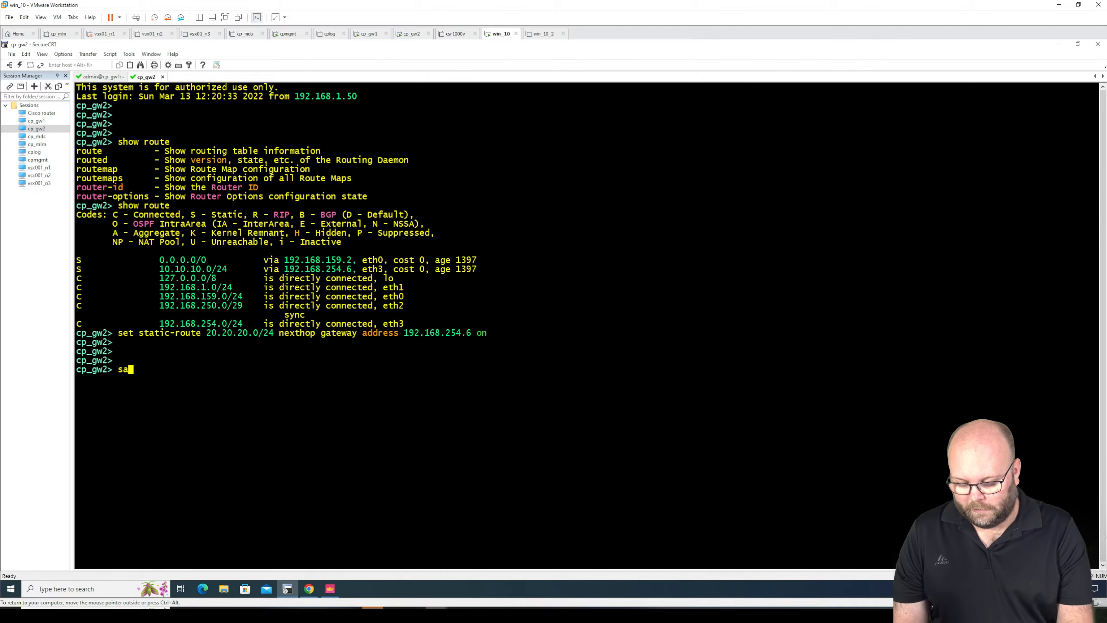
type("ve config")
key("Return")
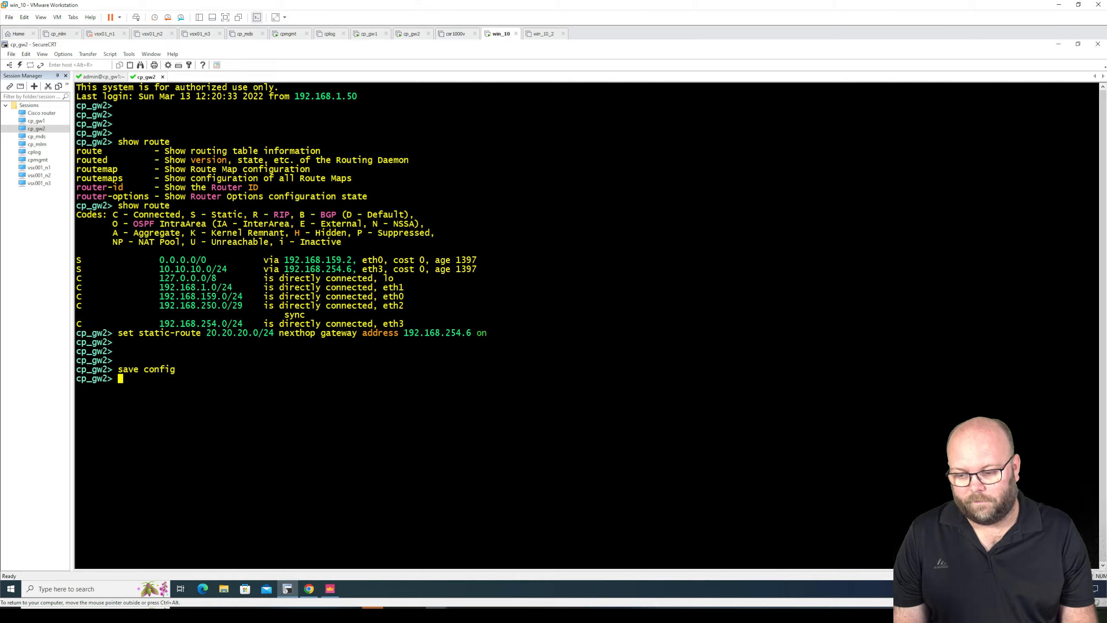
left_click(107, 77)
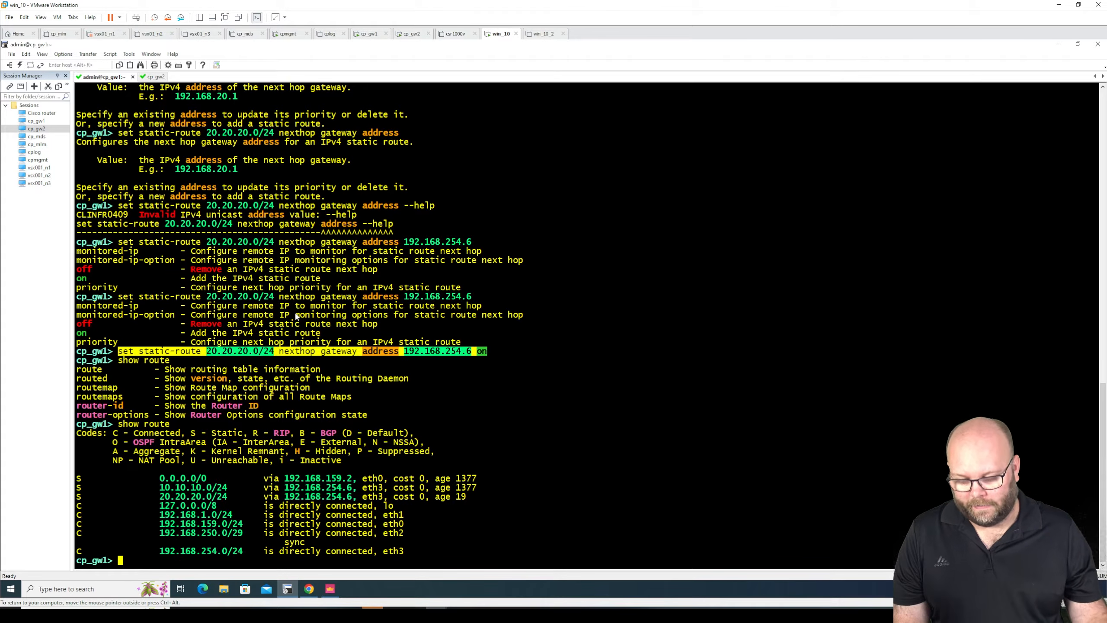
type("config")
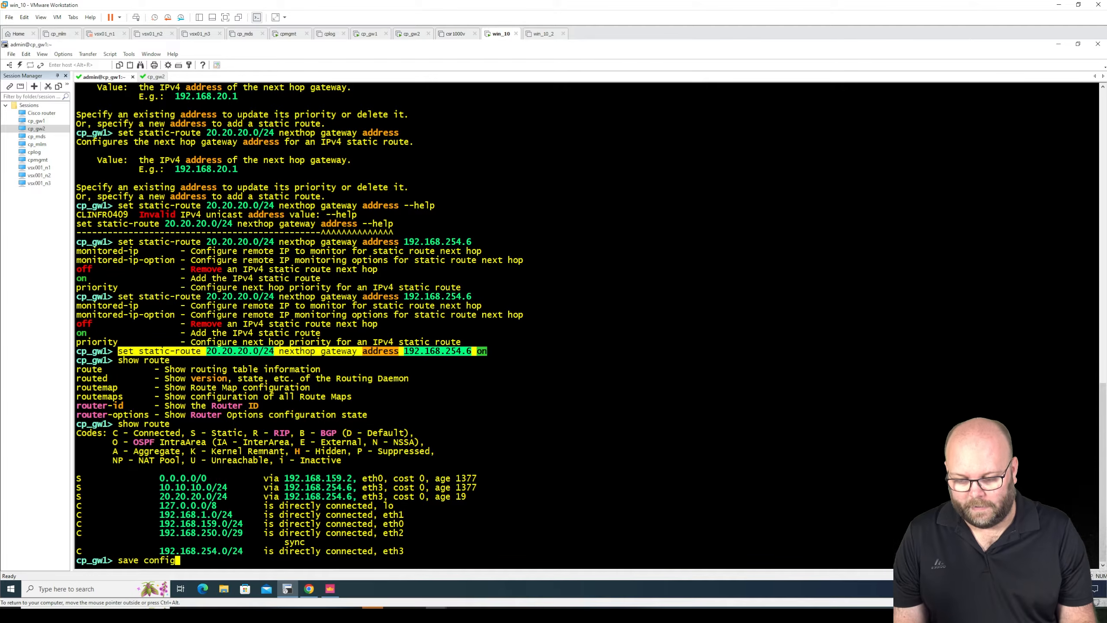
key("Return")
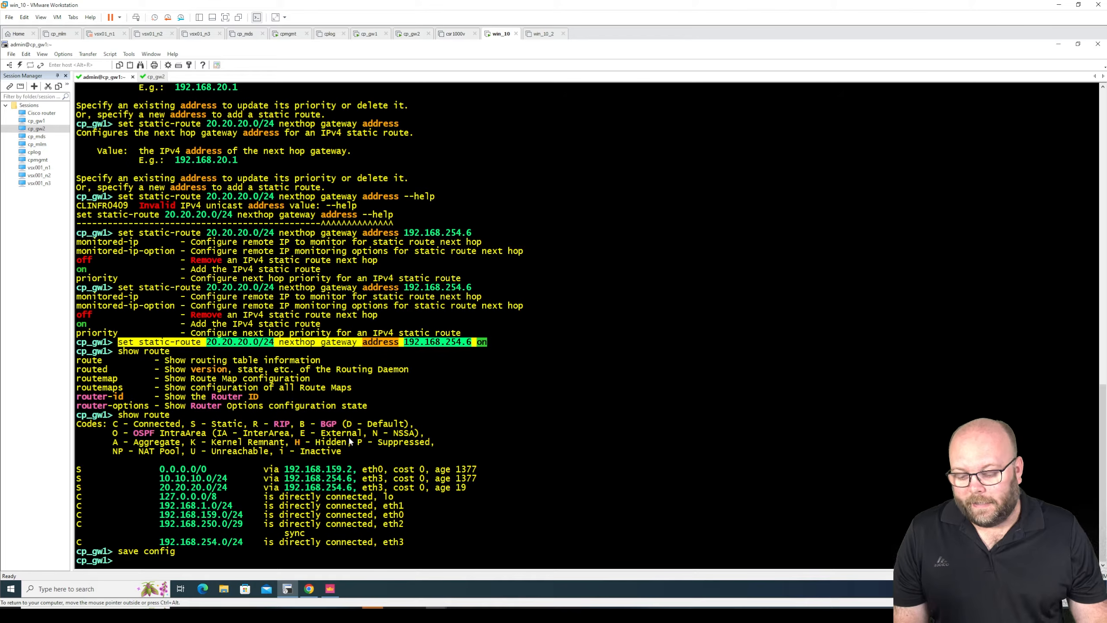
- Switch to Chrome, restore its window to a smaller size over the terminal, and open a new browser tab
left_click(309, 588)
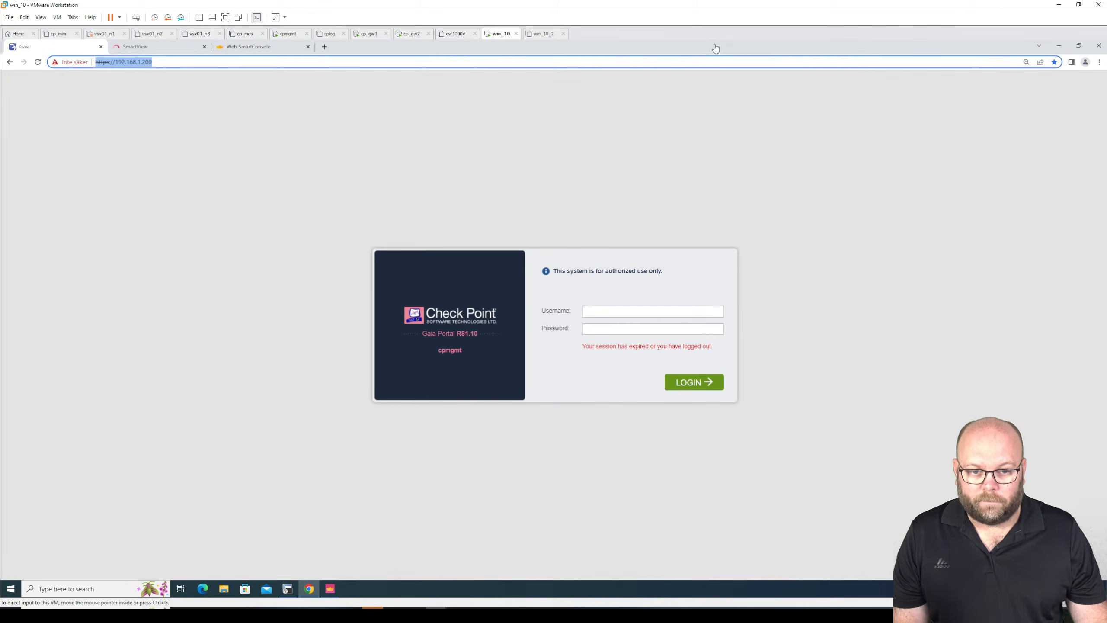
left_click_drag(714, 45, 671, 118)
left_click(596, 121)
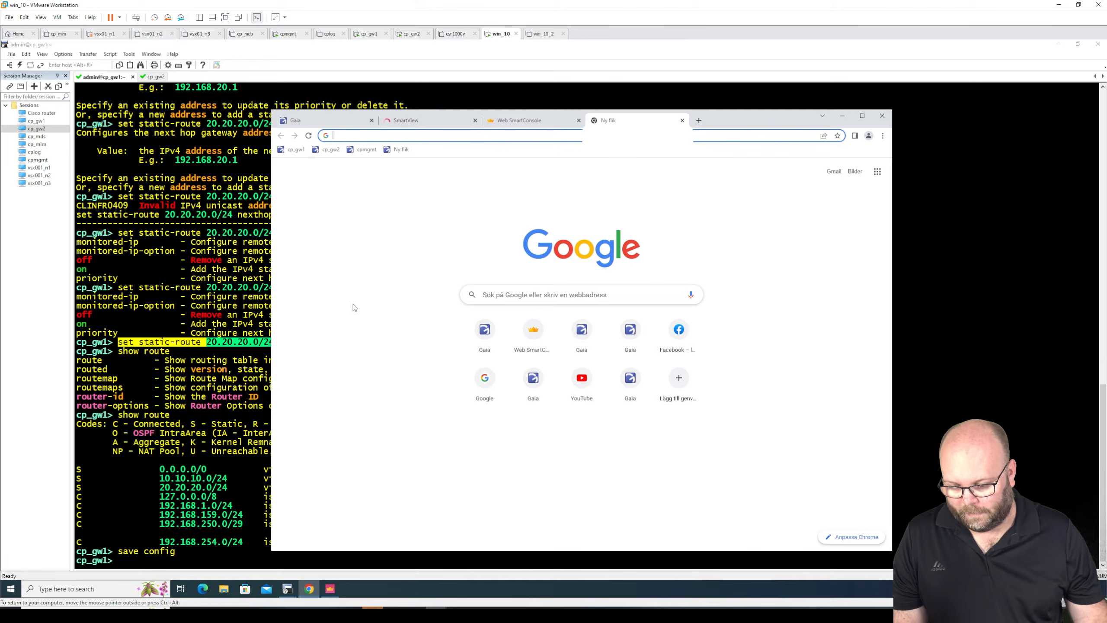
- Return to the cp_gw1 terminal and try to display all interfaces with show interface all and with show interface alone
left_click(213, 443)
type("sh")
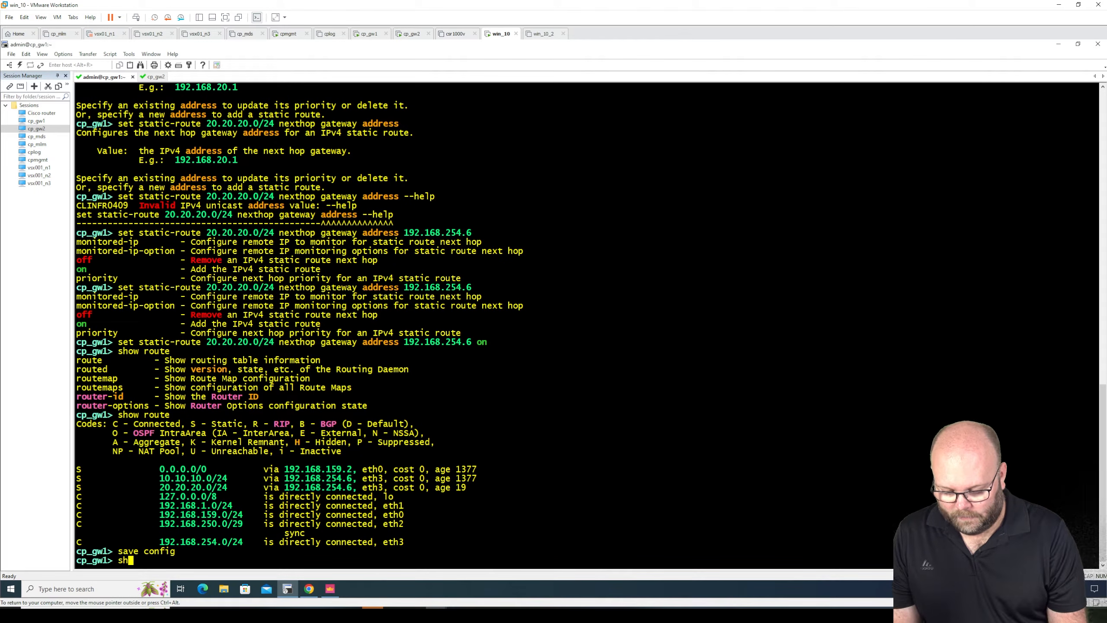
key("BackSpace")
key("BackSpace")
type("show")
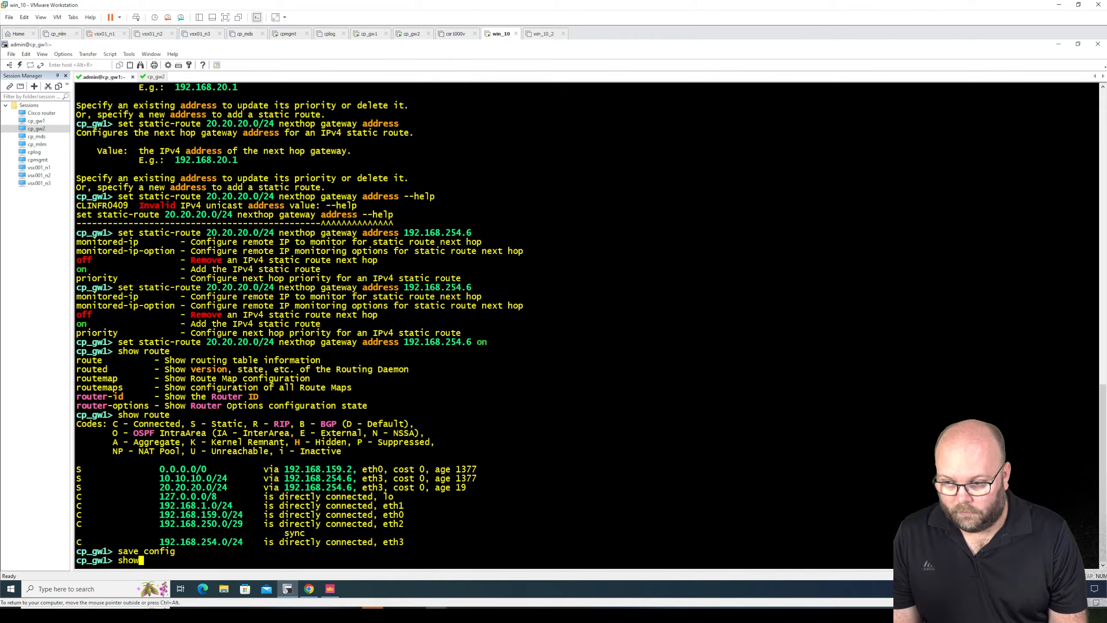
key("BackSpace")
key("BackSpace")
key("BackSpace")
type("how inter")
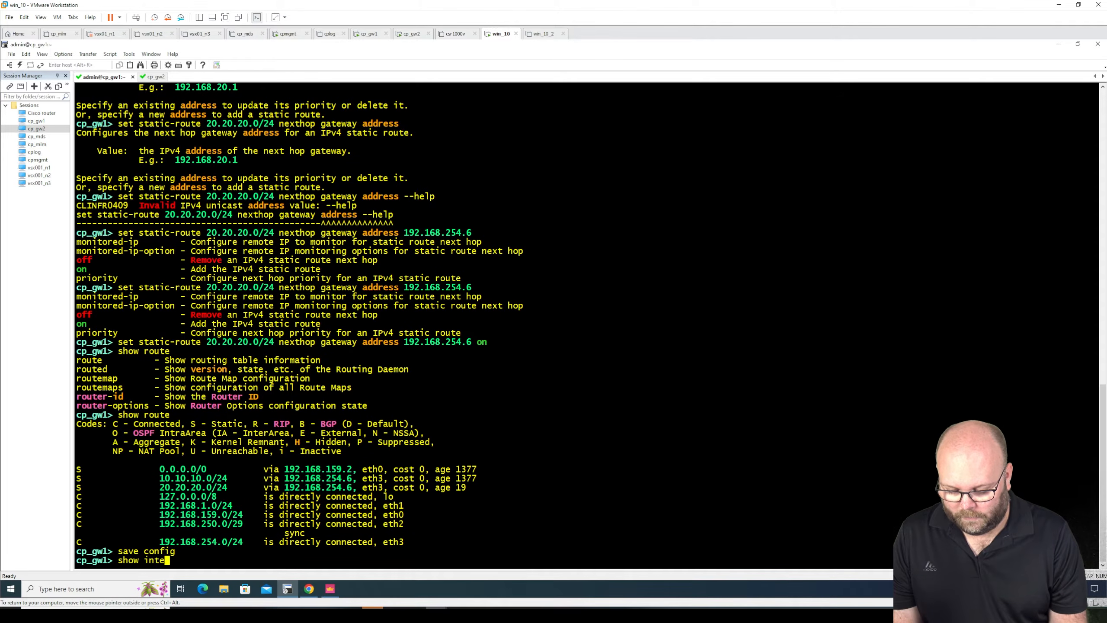
key("Tab")
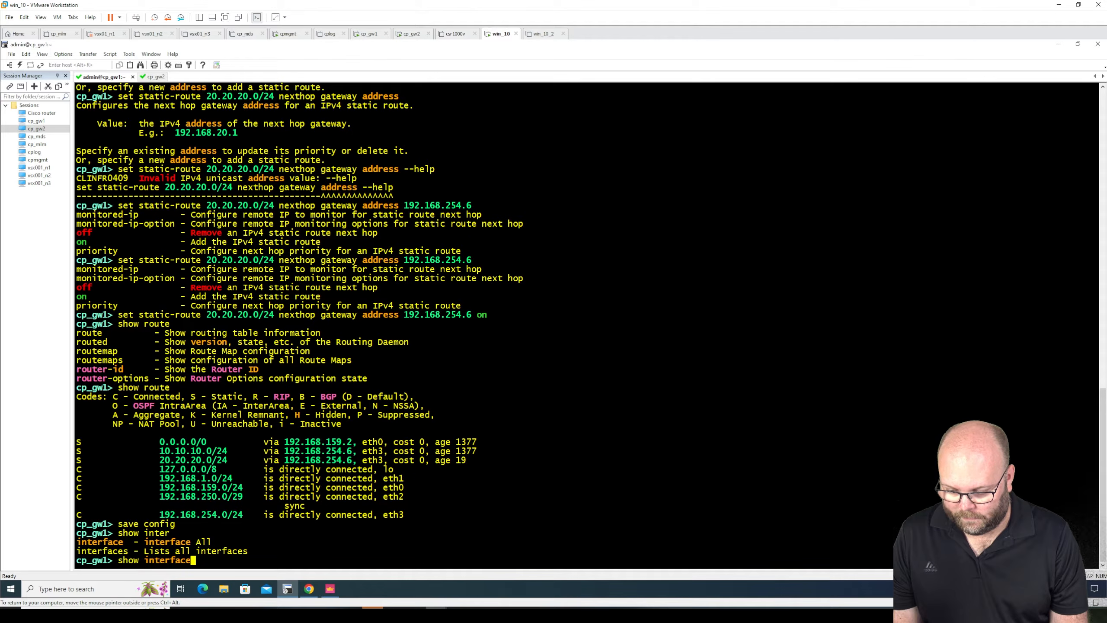
type("all")
key("Tab")
key("Return")
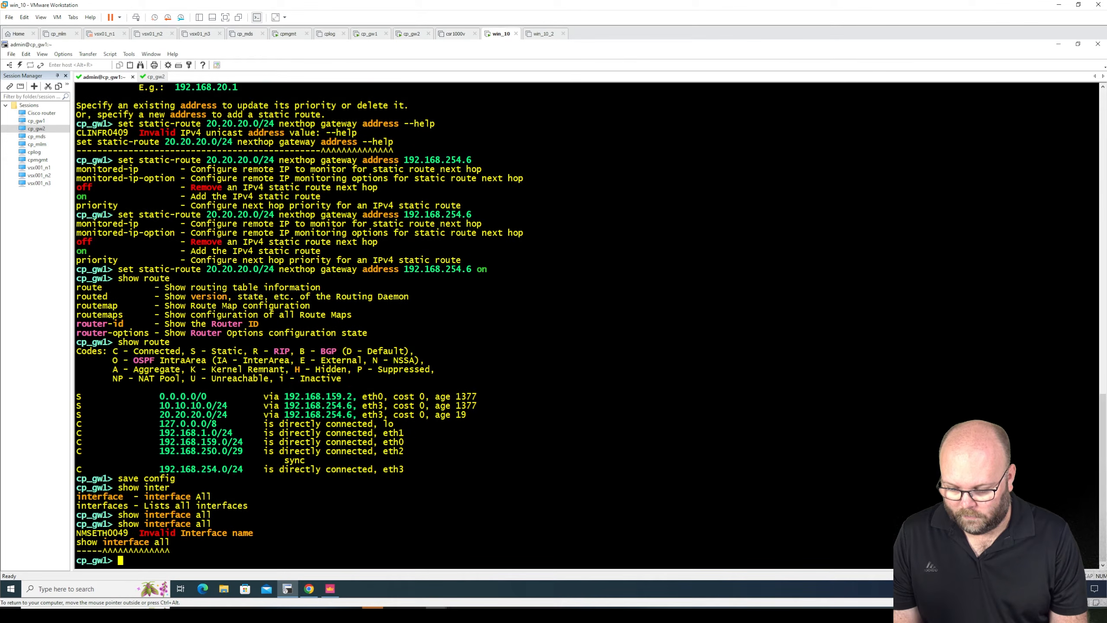
key("Up")
key("BackSpace")
key("BackSpace")
key("BackSpace")
key("BackSpace")
key("Return")
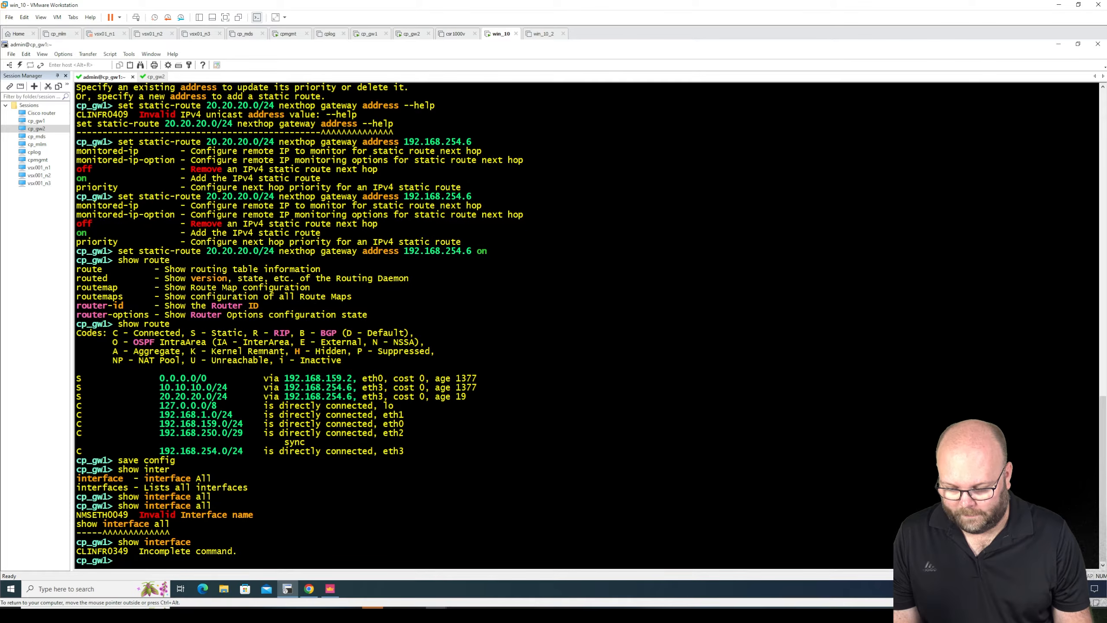
- List the available interface names on cp_gw1 and display the details of eth0 with show interface eth0
type("show inter")
key("Tab")
key("Tab")
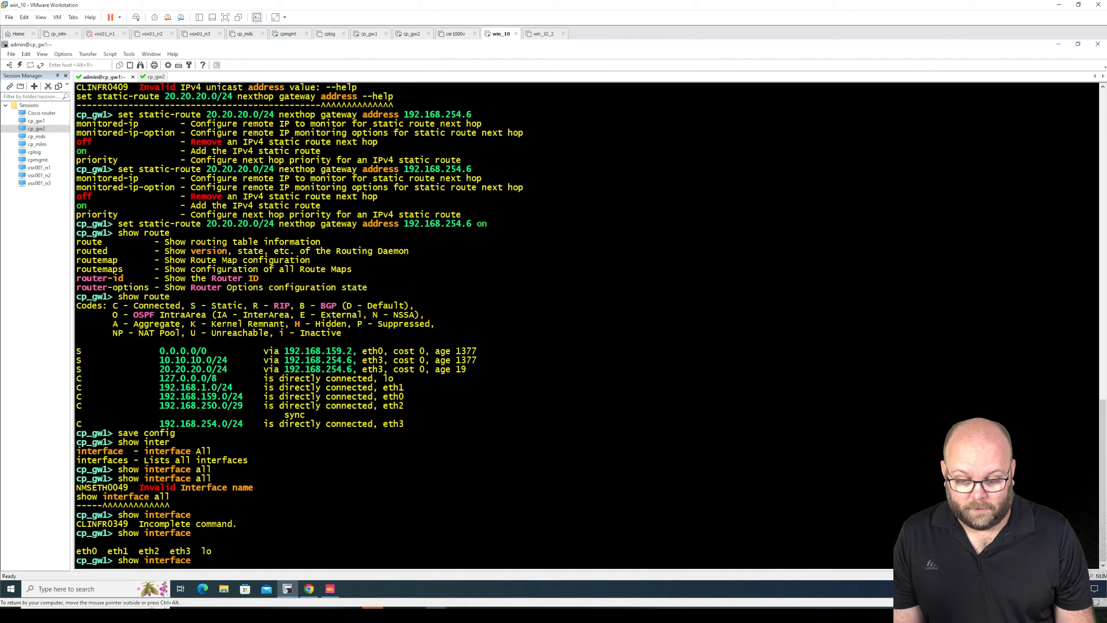
type("eth0")
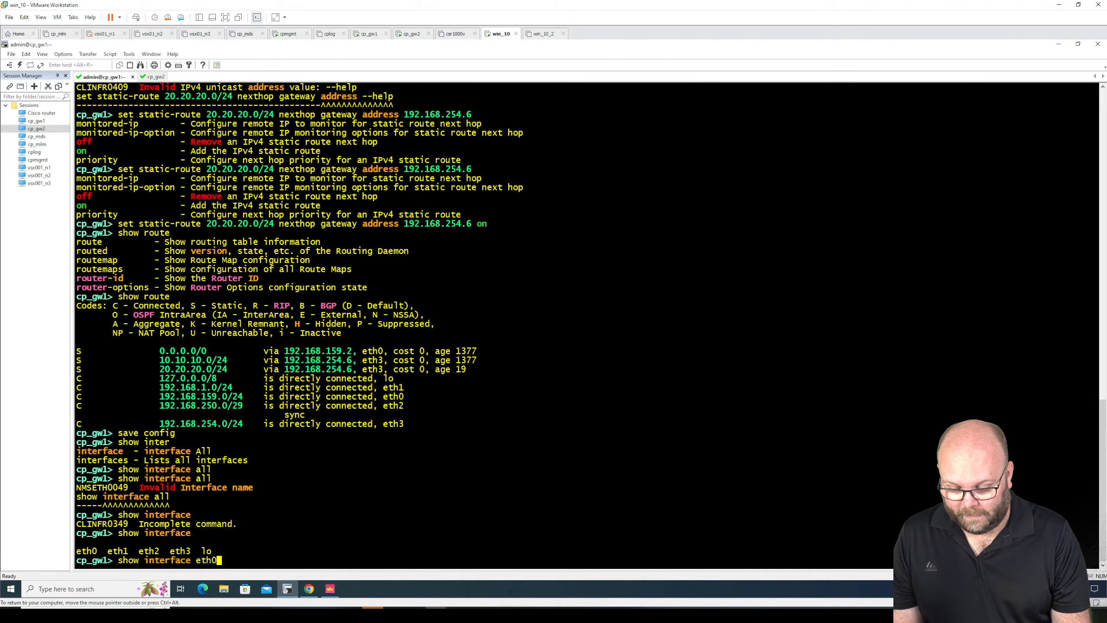
key("Return")
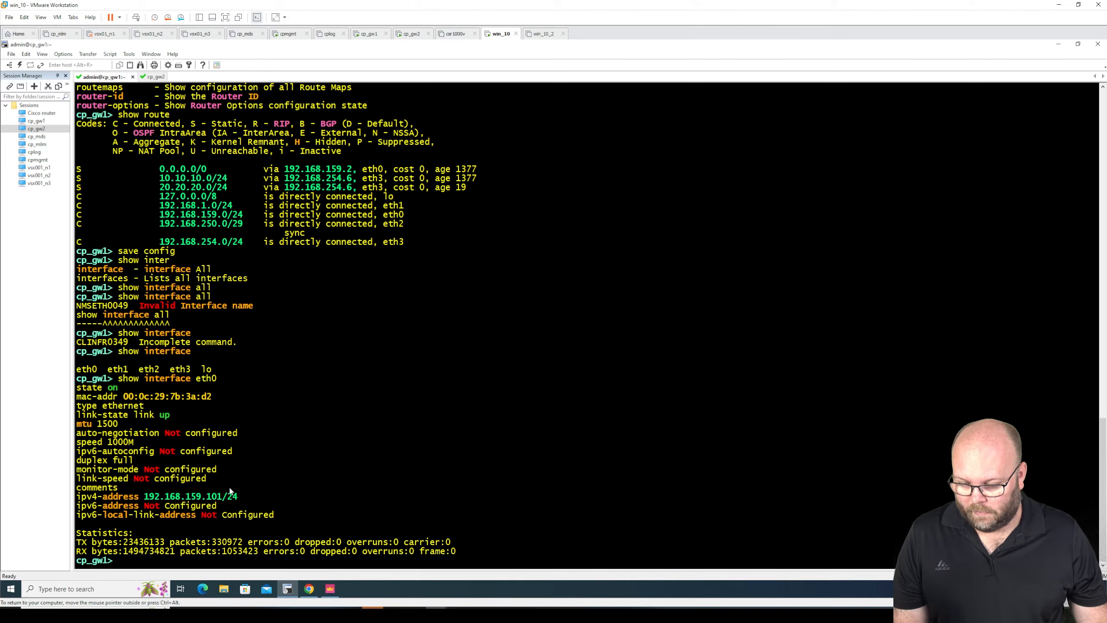
- Display the details of eth1 with show interface eth1 and copy its IPv4 address without the prefix length
key("Up")
key("BackSpace")
type("1")
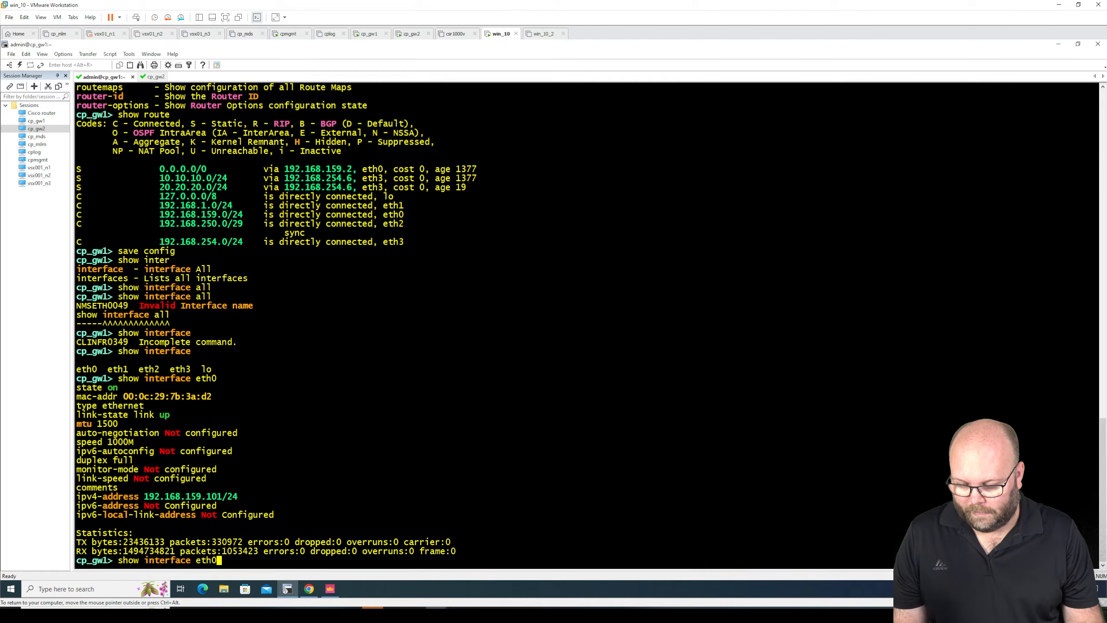
key("Return")
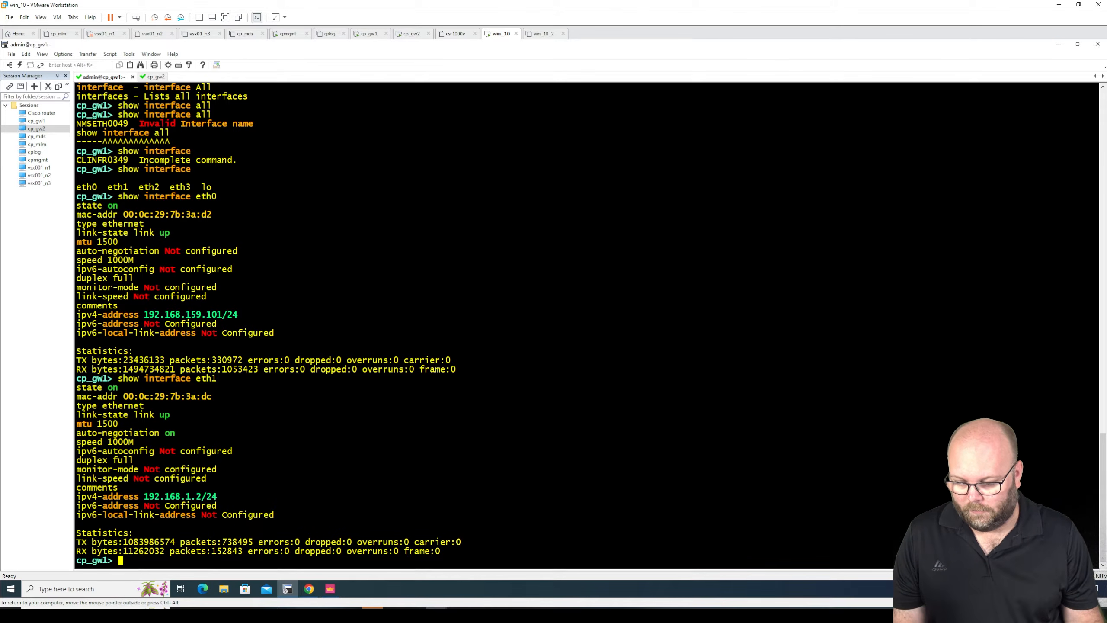
left_click_drag(201, 497, 150, 499)
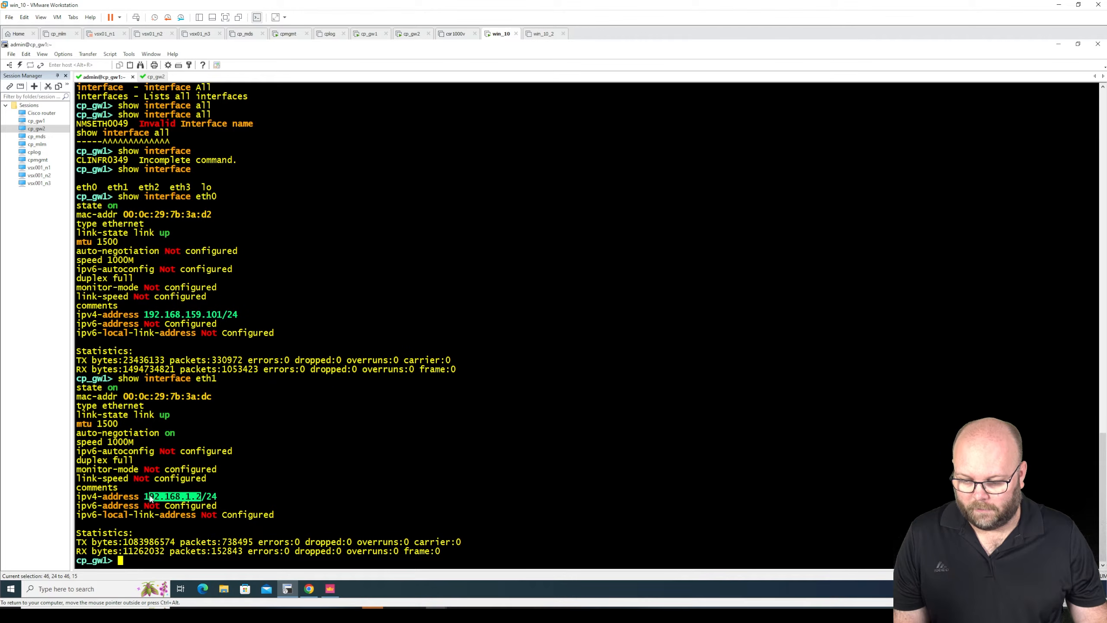
right_click(146, 499)
left_click(176, 376)
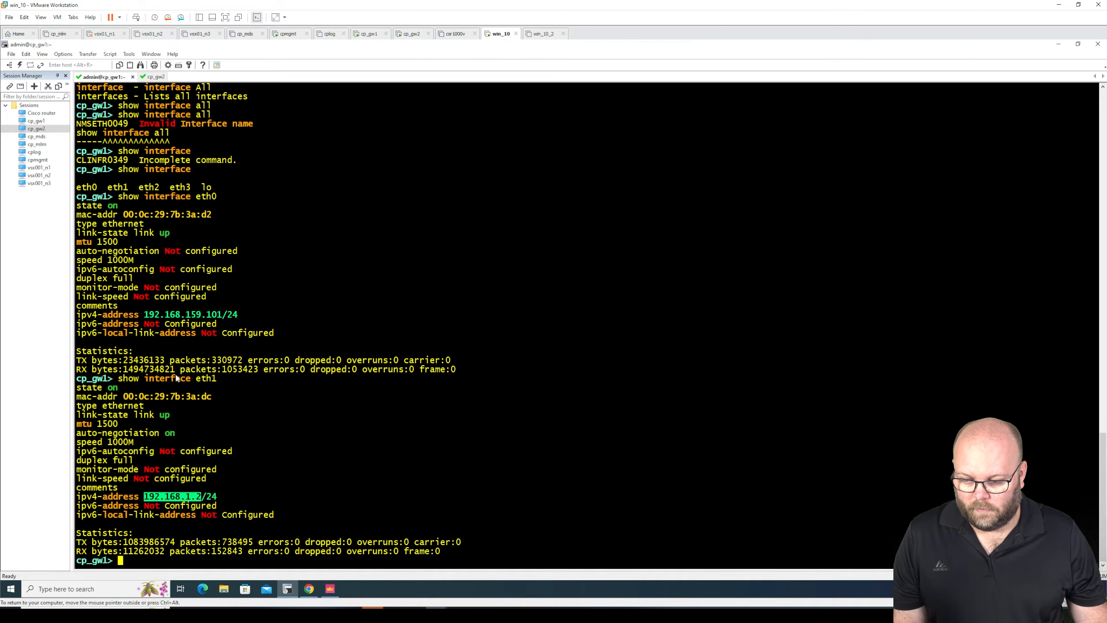
left_click(309, 589)
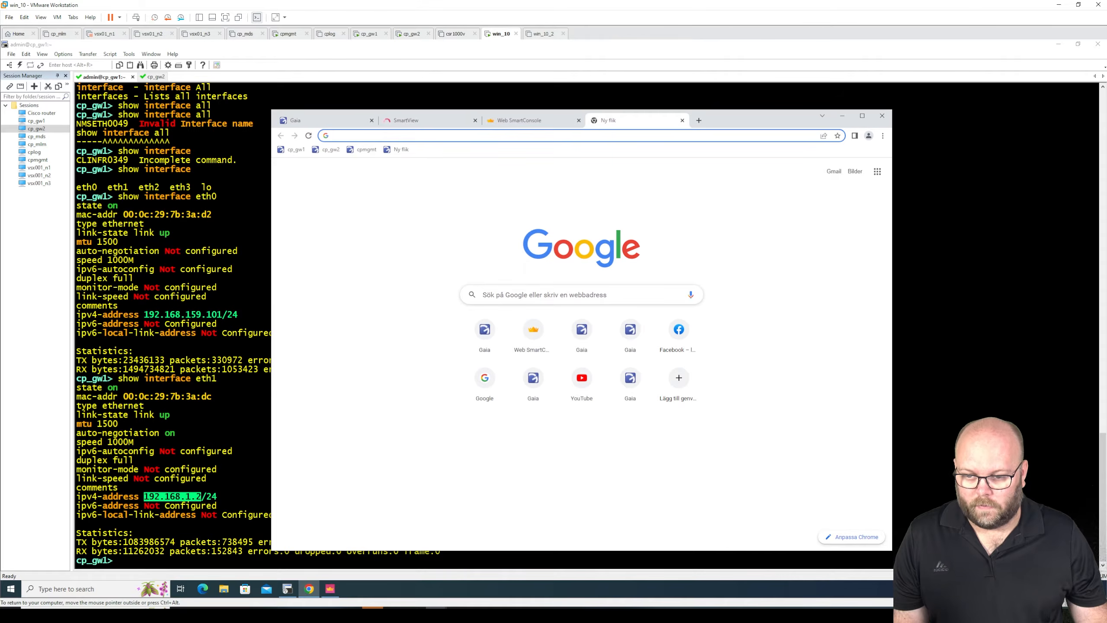
type("https")
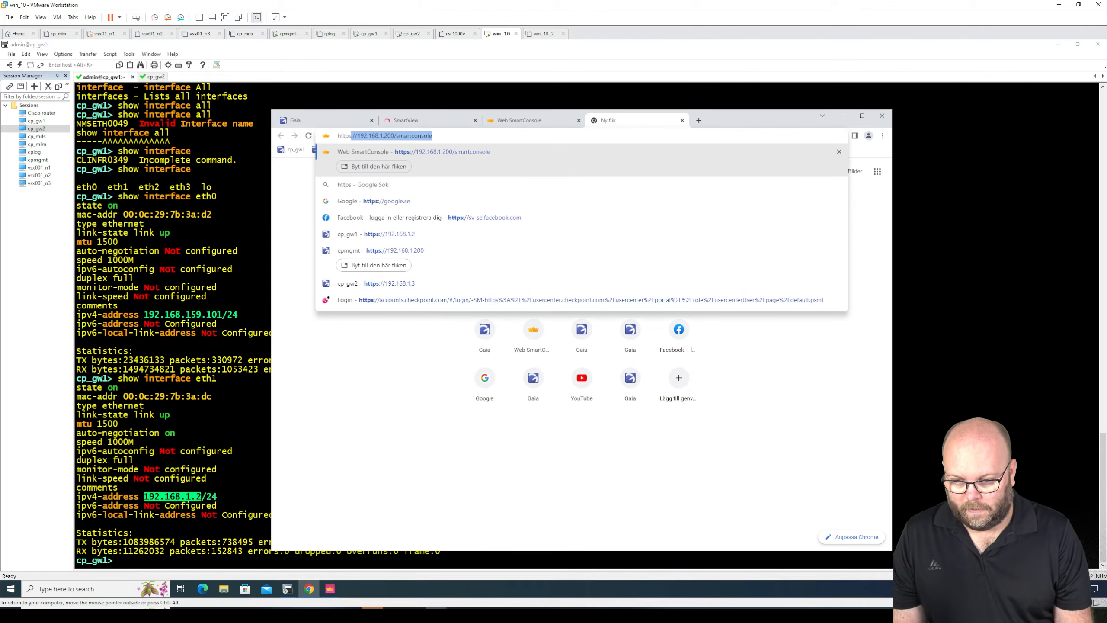
type("://")
key("ctrl+v")
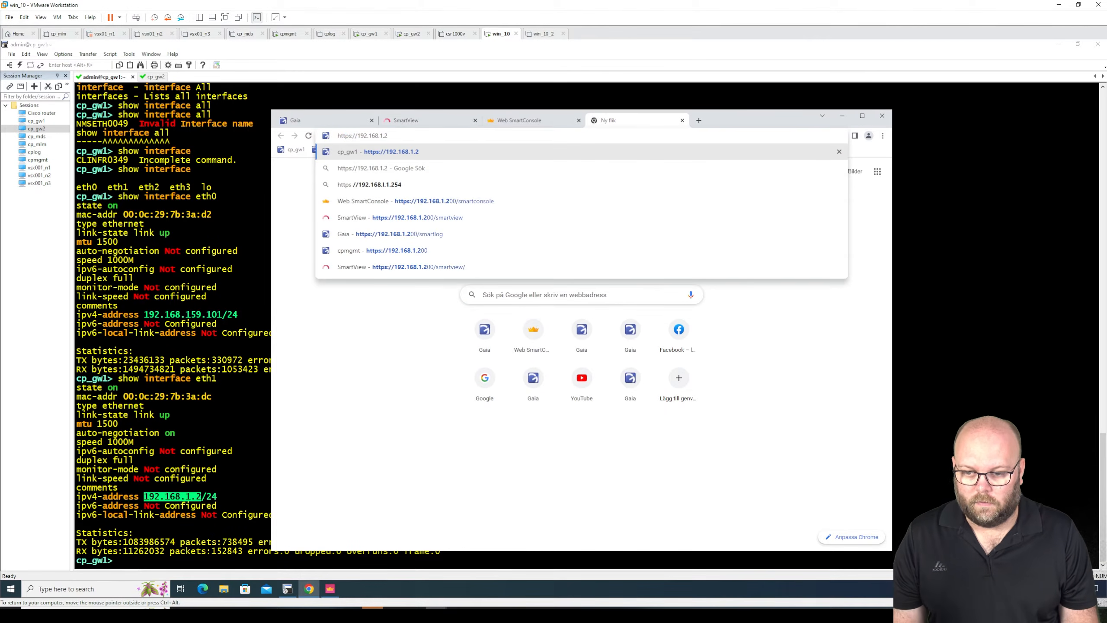
key("Return")
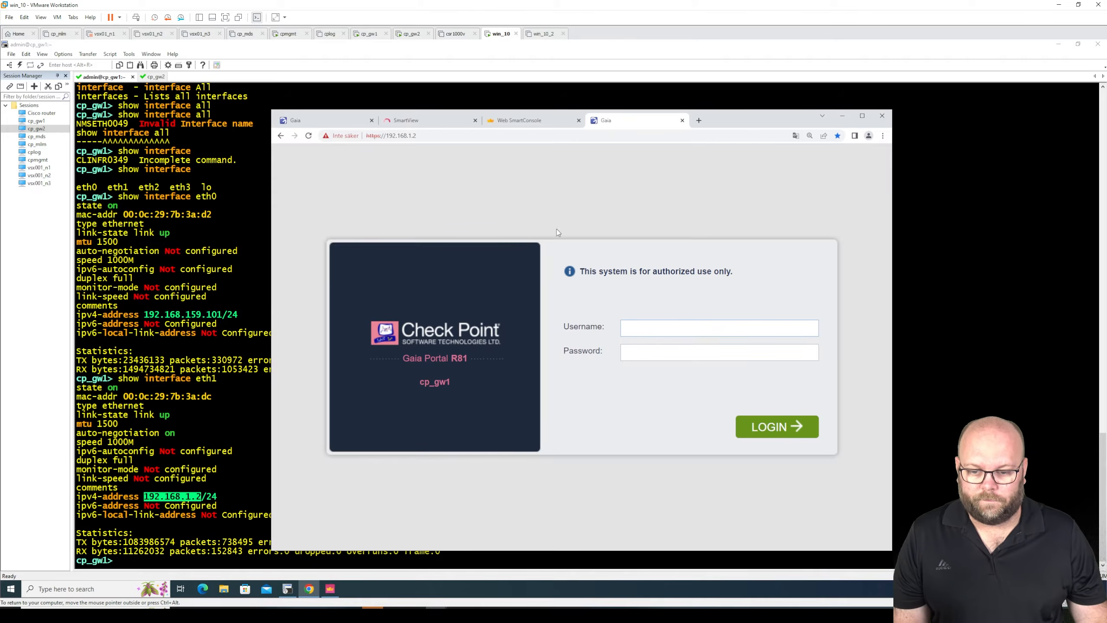
- Maximize the browser window and log in to the cp_gw1 Gaia Portal as admin with the account password
left_click(861, 116)
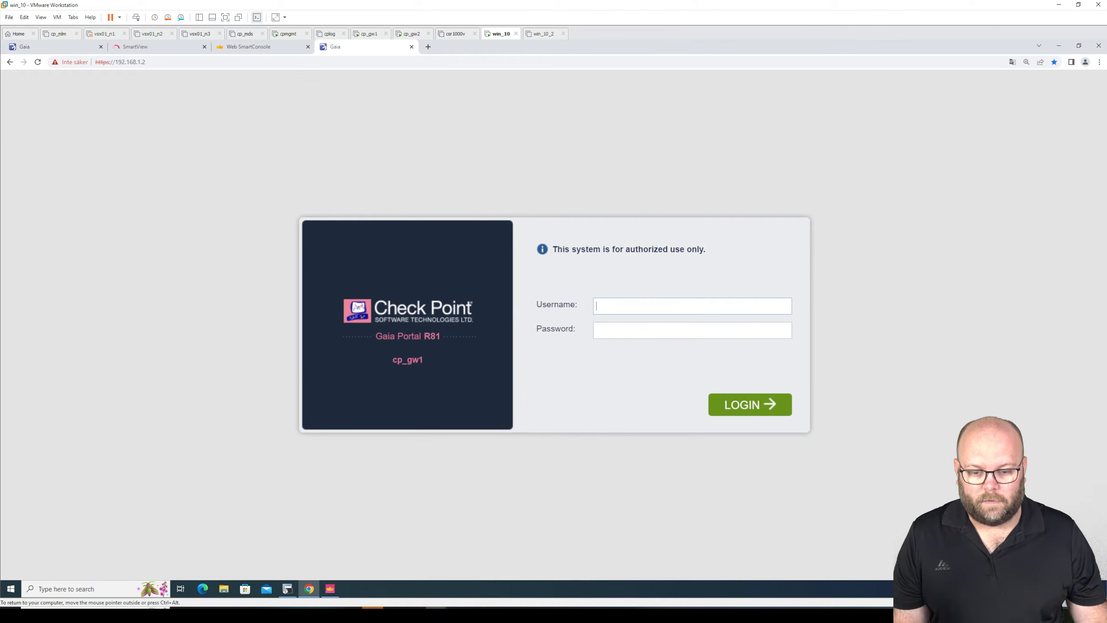
type("admin")
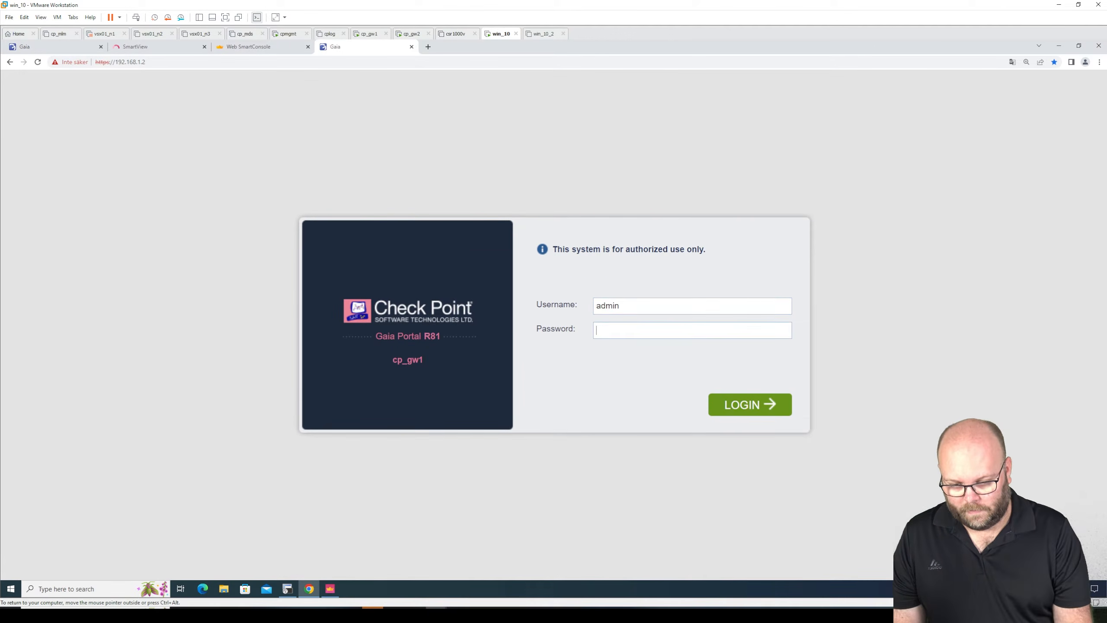
type("•••••")
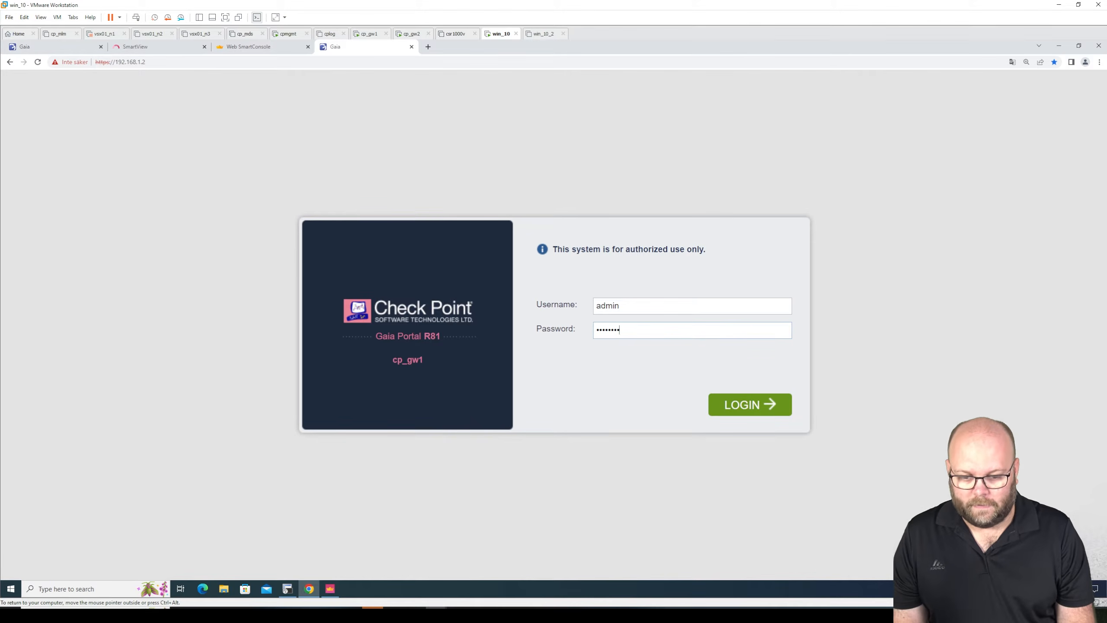
key("Return")
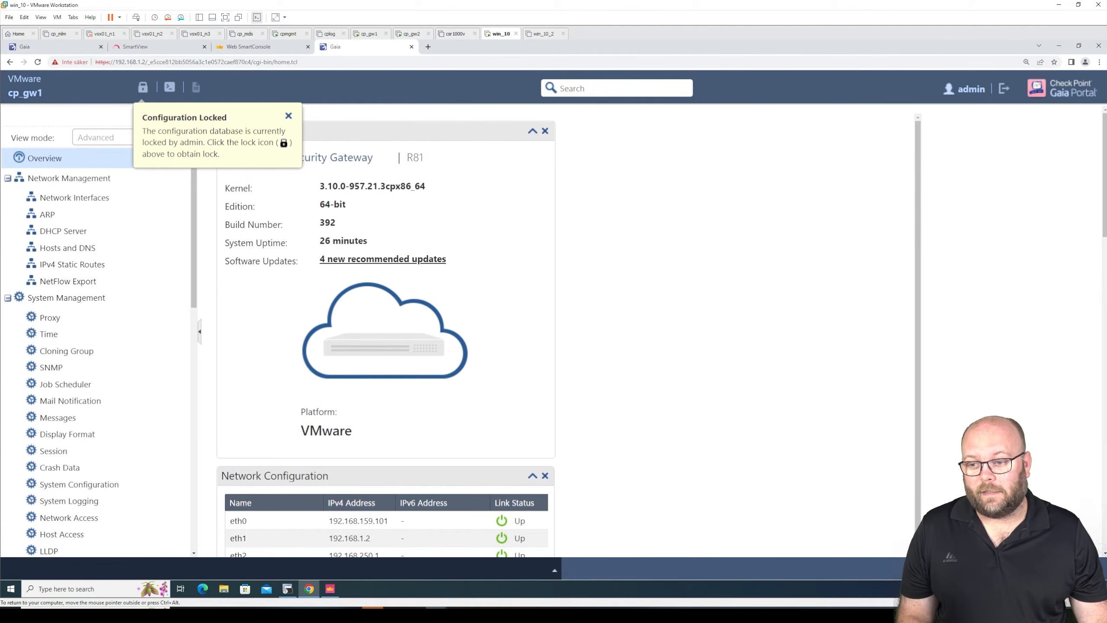
- Dismiss the Configuration Locked notice and override the configuration lock on cp_gw1
left_click(288, 115)
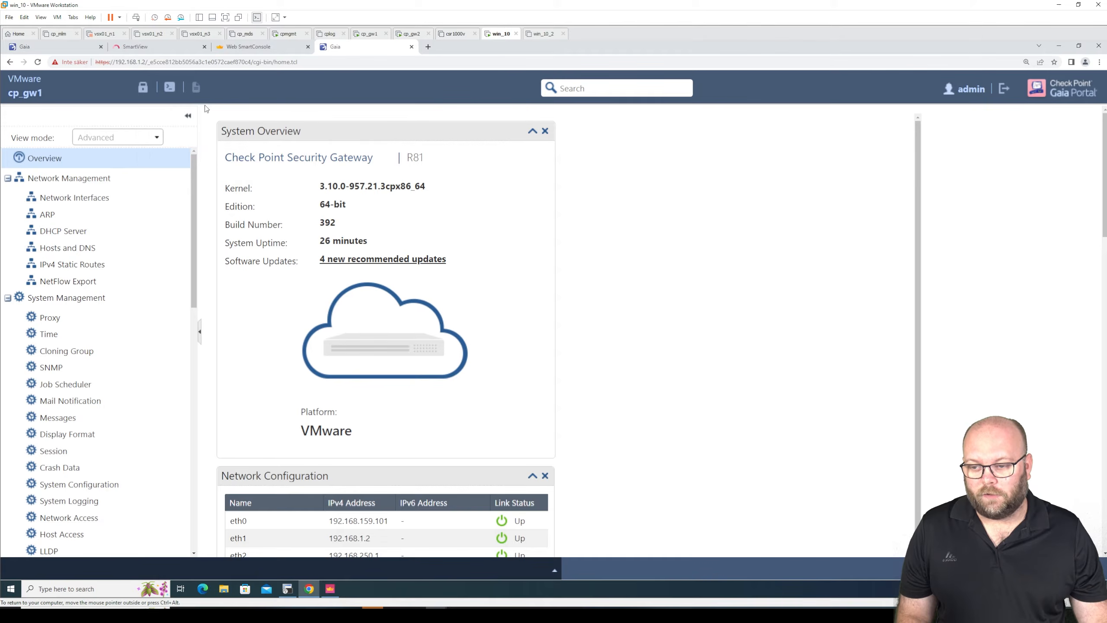
left_click(143, 89)
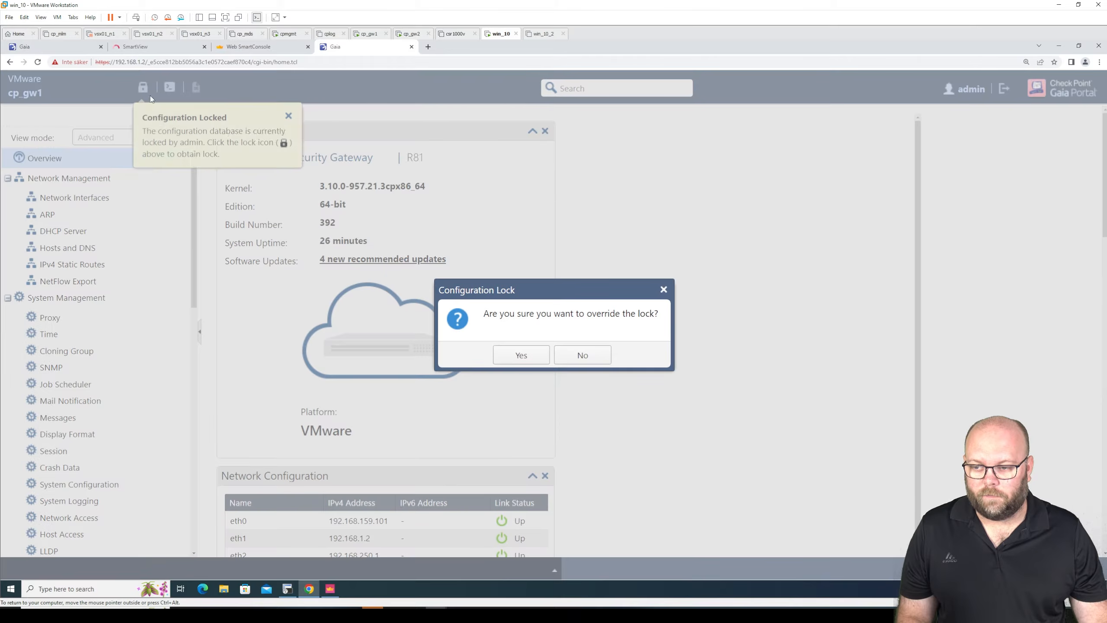
left_click(509, 356)
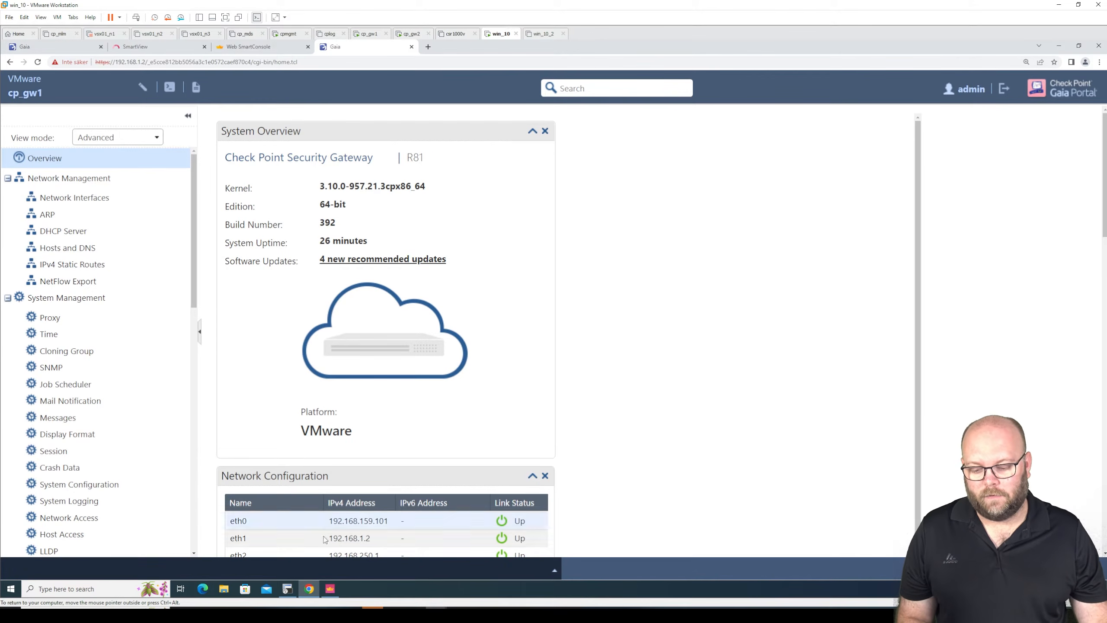
left_click(287, 588)
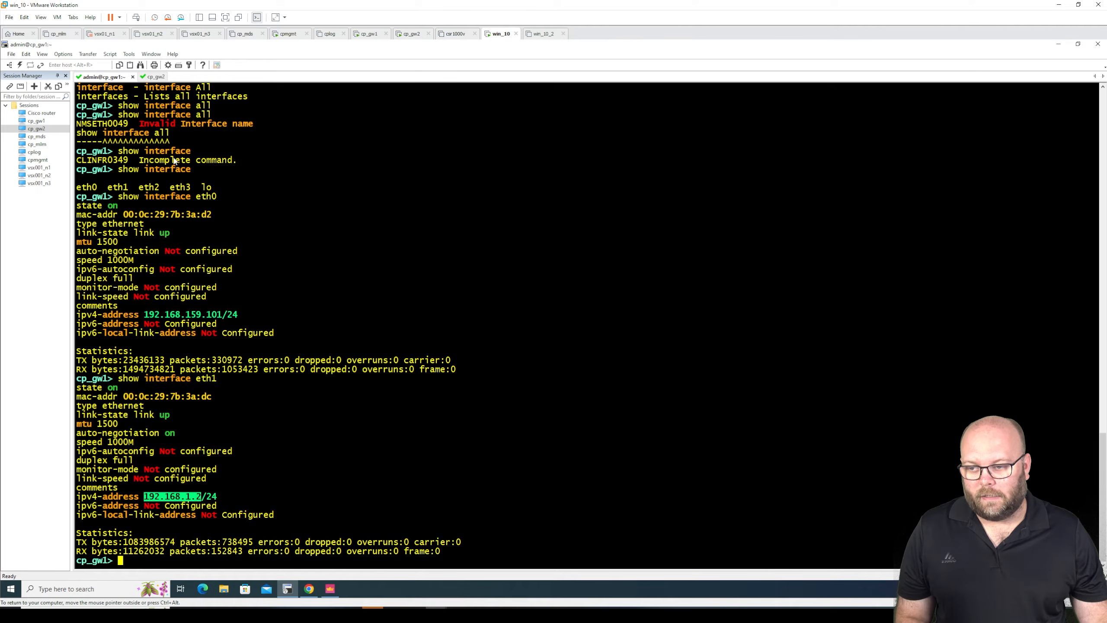
left_click(1059, 44)
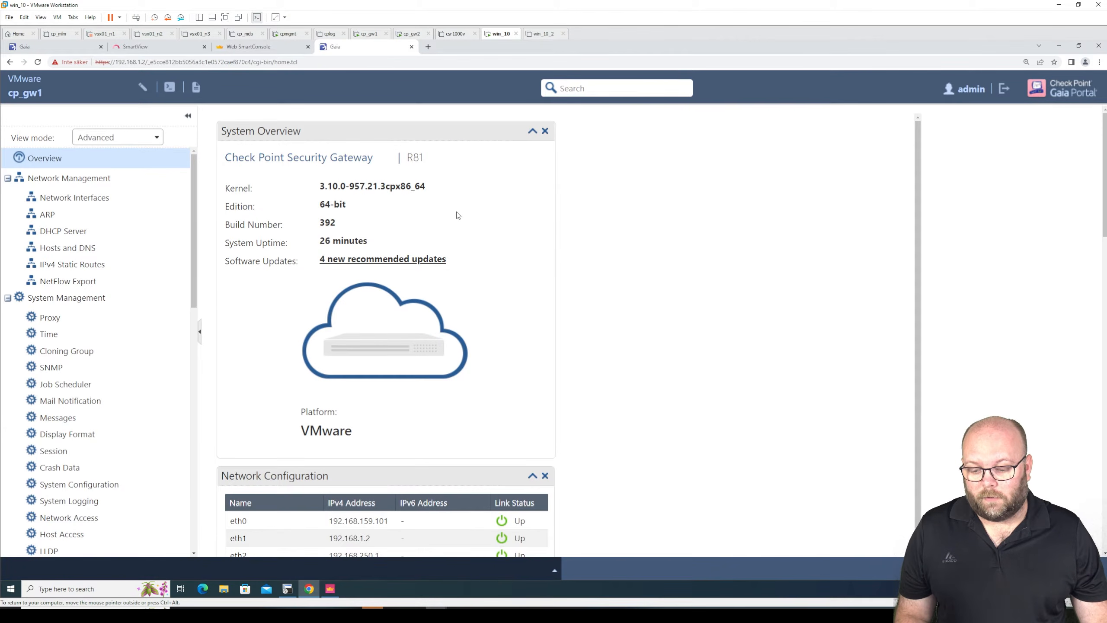
- Switch the portal's view mode to Basic to compare the available pages, and set it back to Advanced
left_click(132, 141)
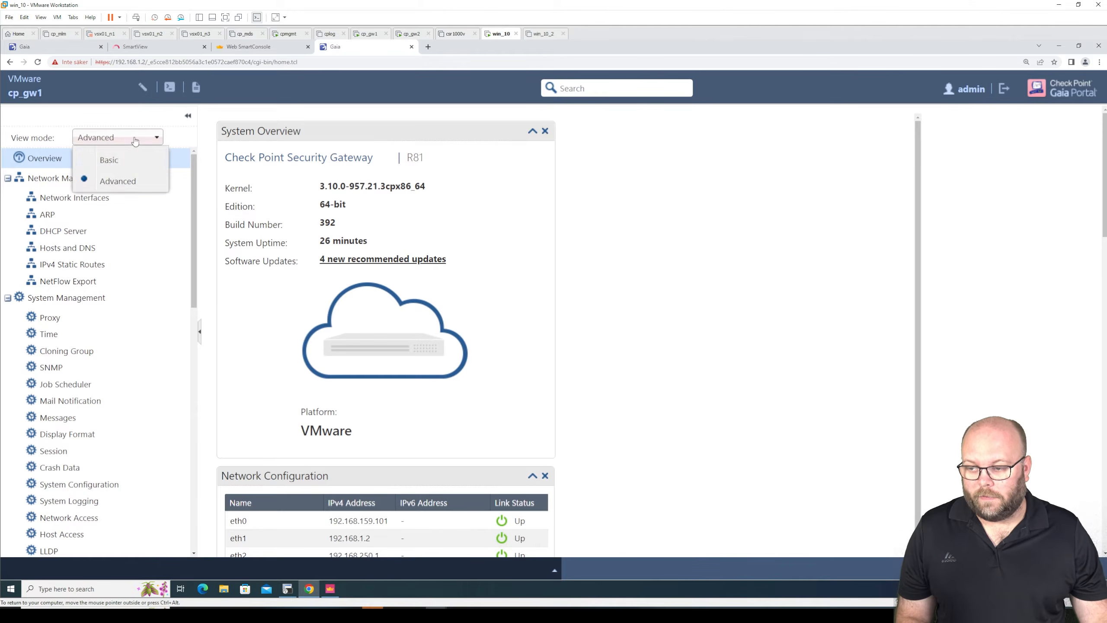
left_click(132, 143)
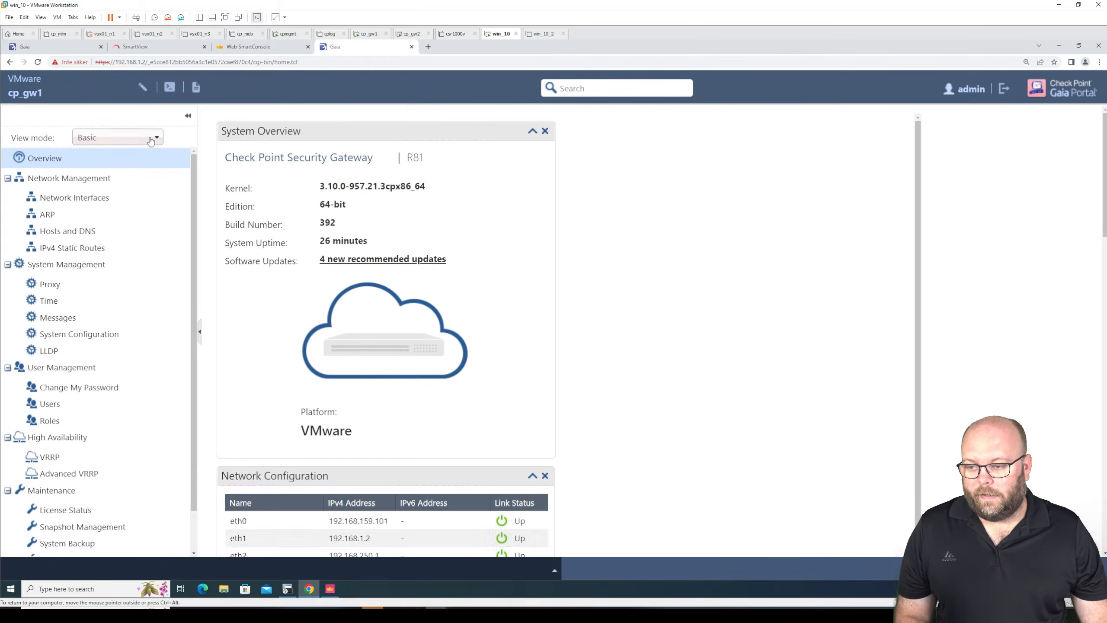
left_click(146, 139)
left_click(126, 181)
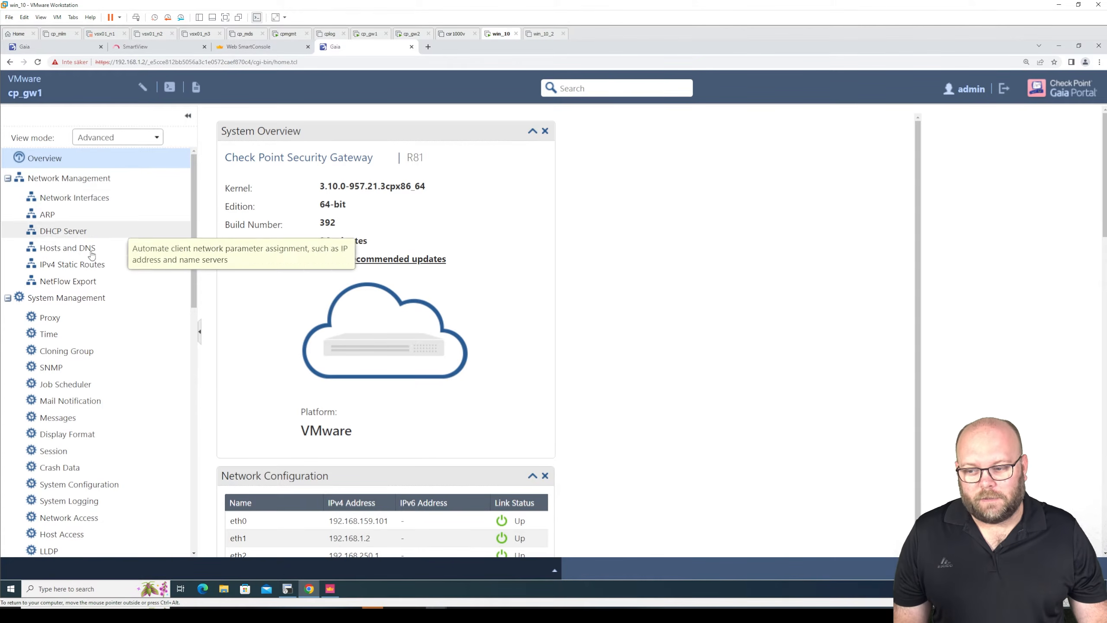
- Start a new IPv4 static route on cp_gw1 with destination 30.30.30.0 and subnet mask 255.255.255.0
left_click(88, 265)
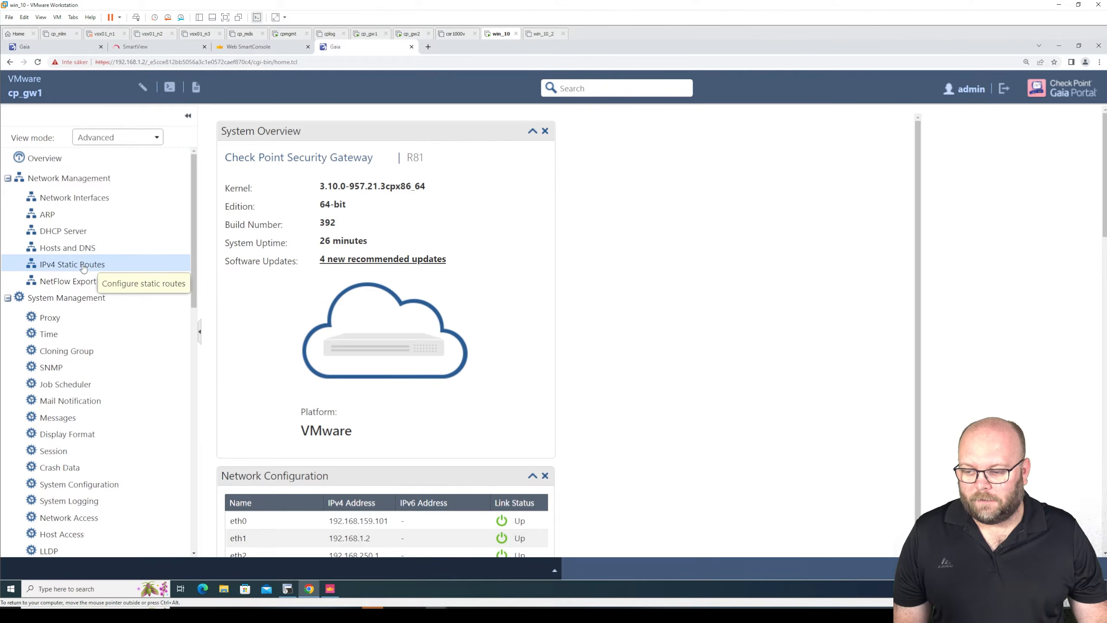
left_click(300, 261)
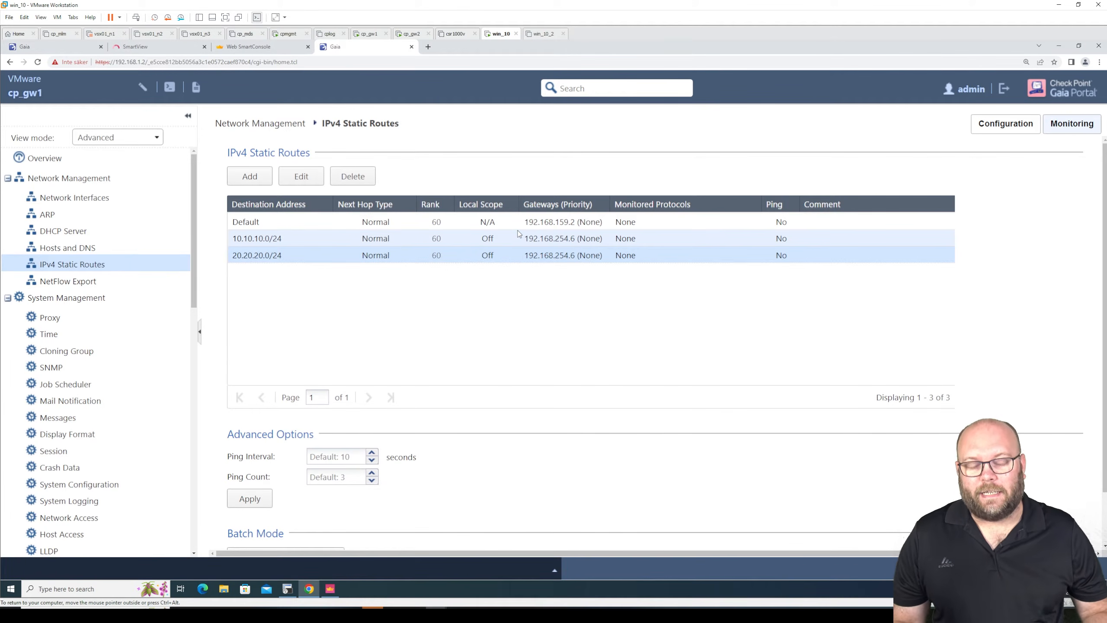
left_click(263, 183)
left_click_drag(420, 160, 810, 126)
type("30")
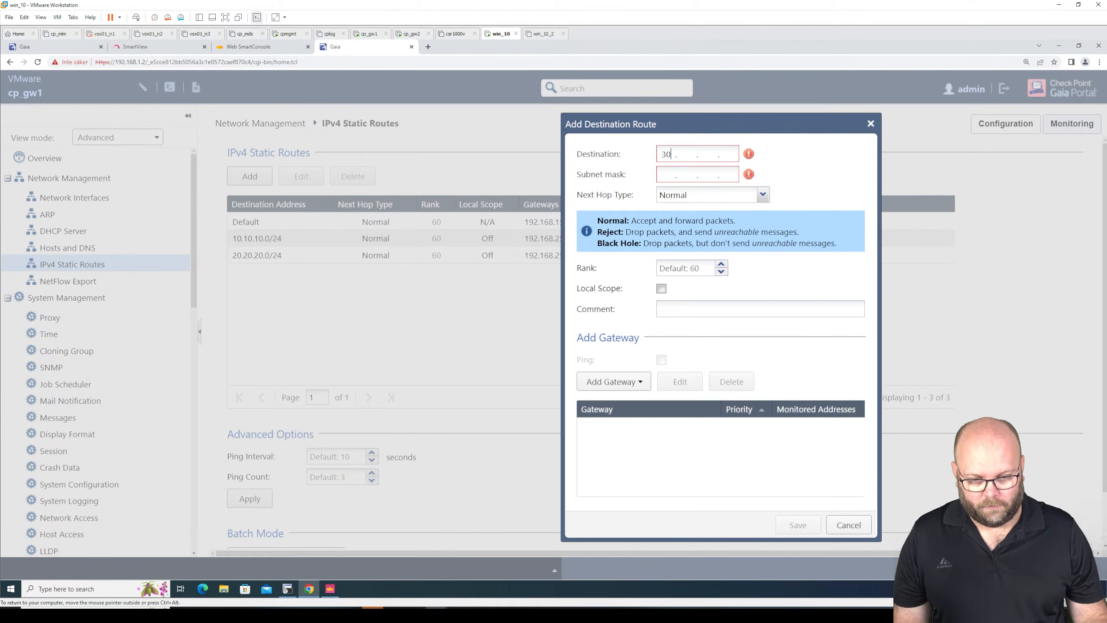
type(".30")
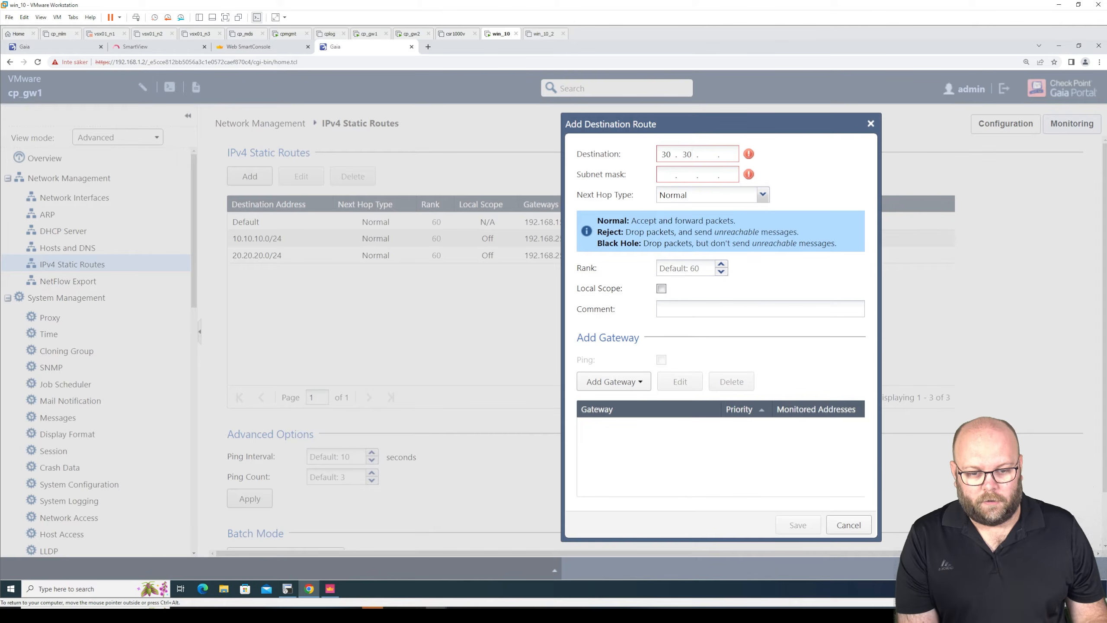
type(".300 ")
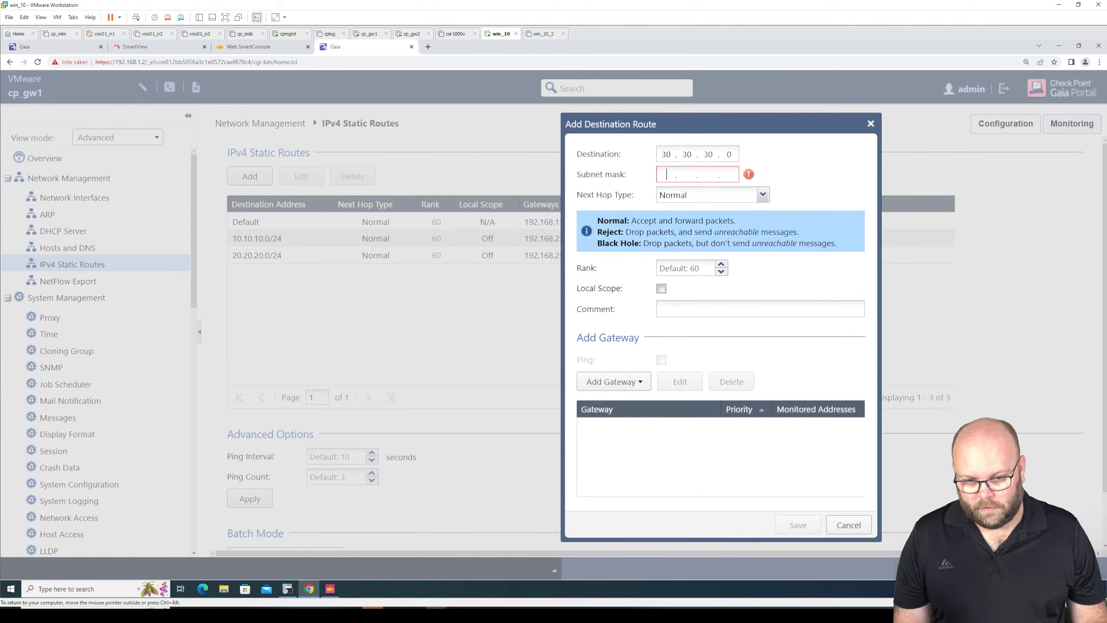
type("255.255.255.0")
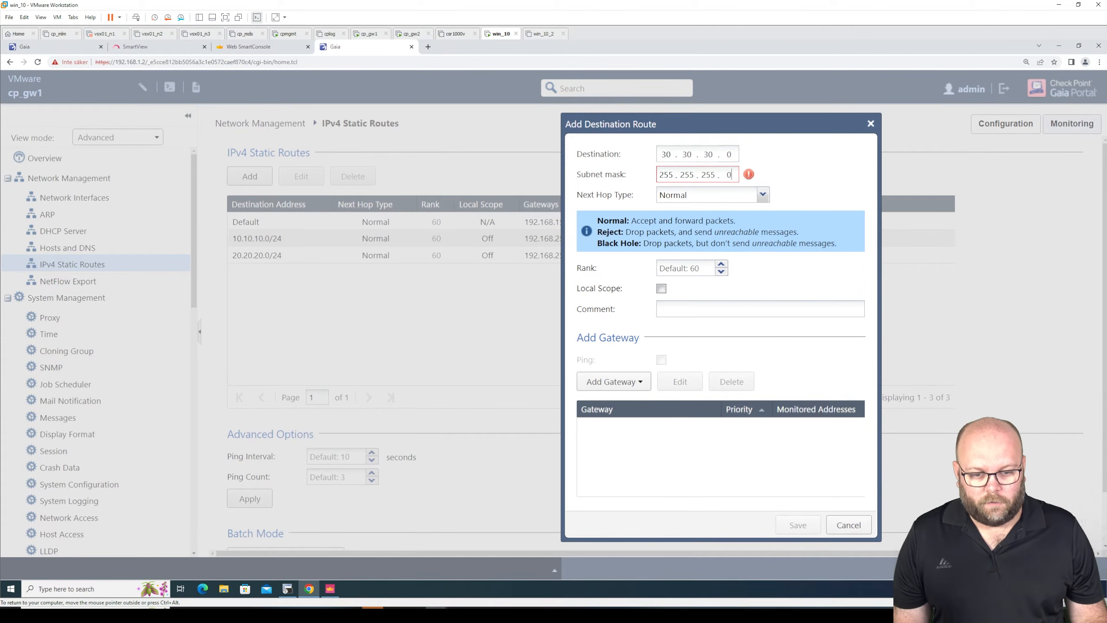
- Add the IP address 192.168.254.6 as the route's gateway and save the new static route
left_click(641, 386)
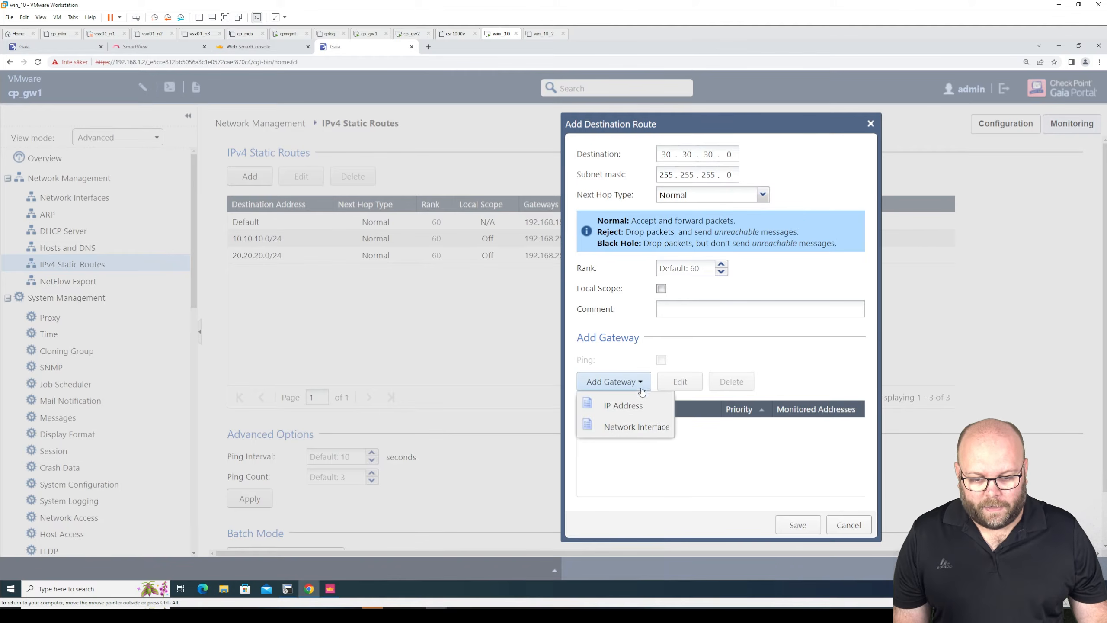
left_click(641, 405)
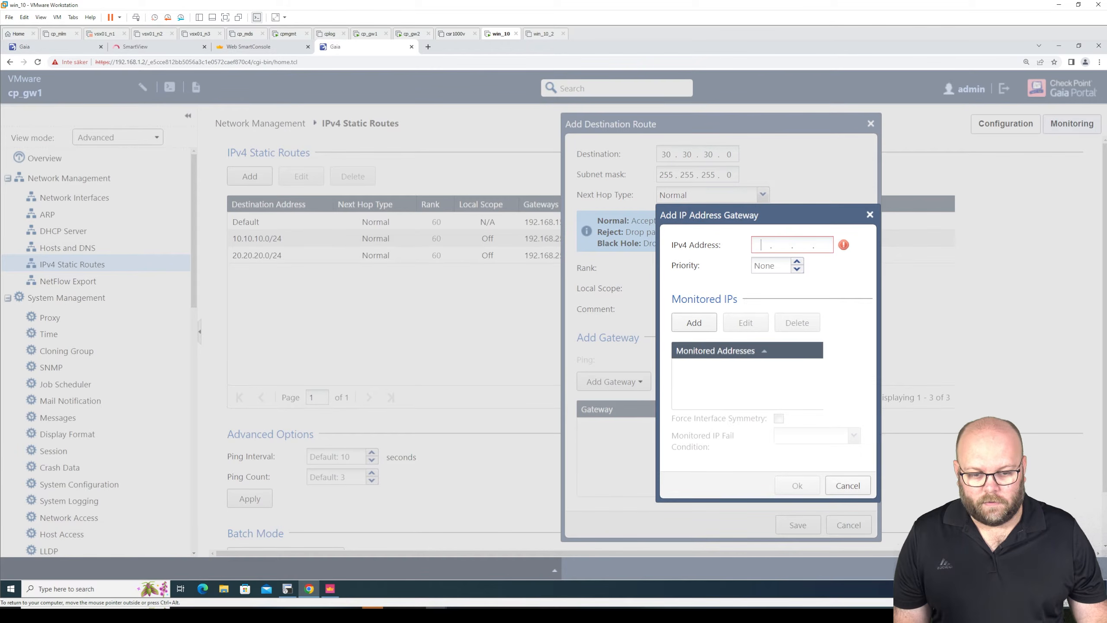
type("192.")
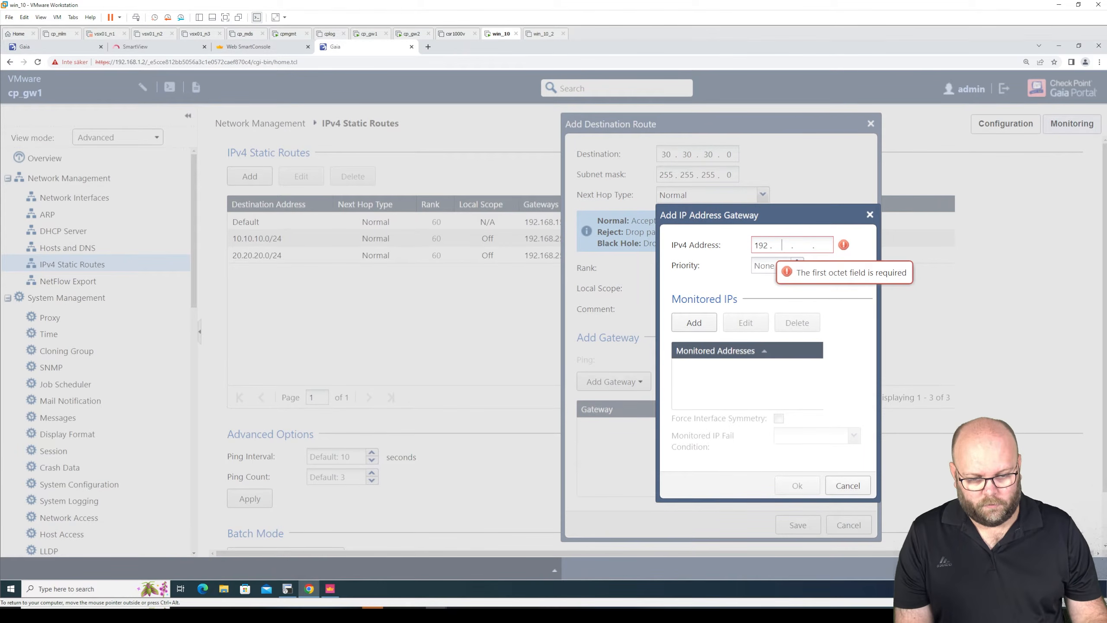
type("168.254.")
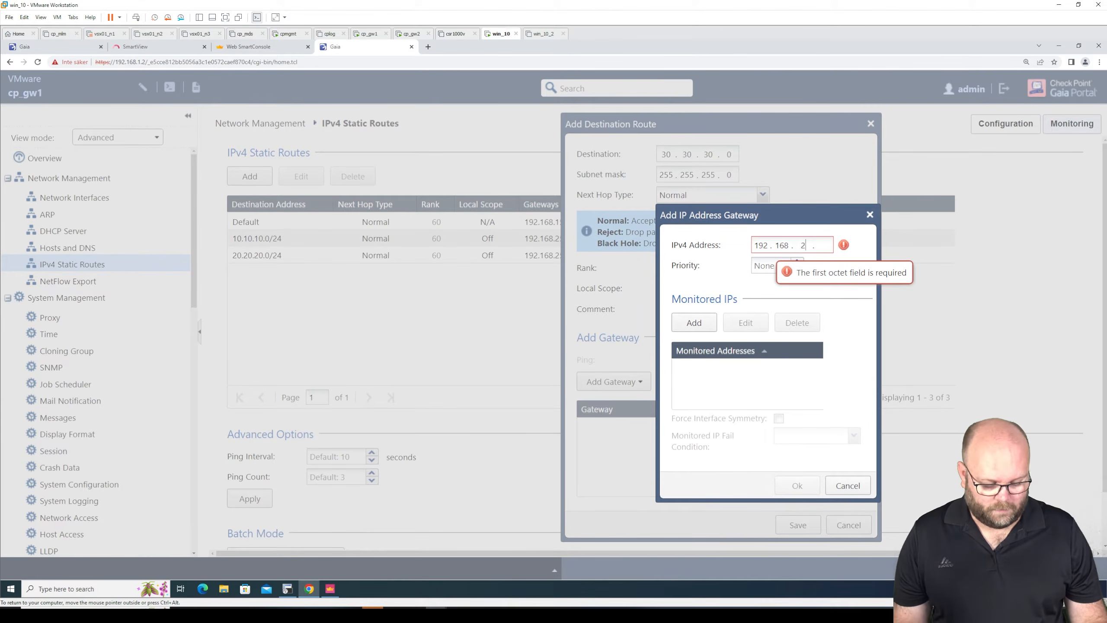
type("6")
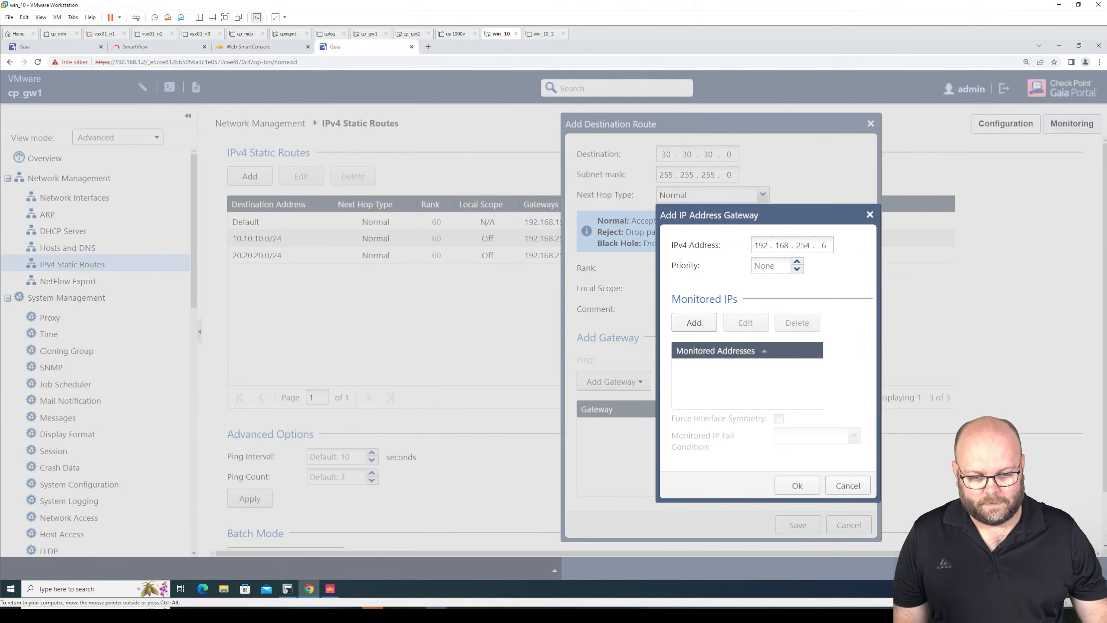
left_click(803, 488)
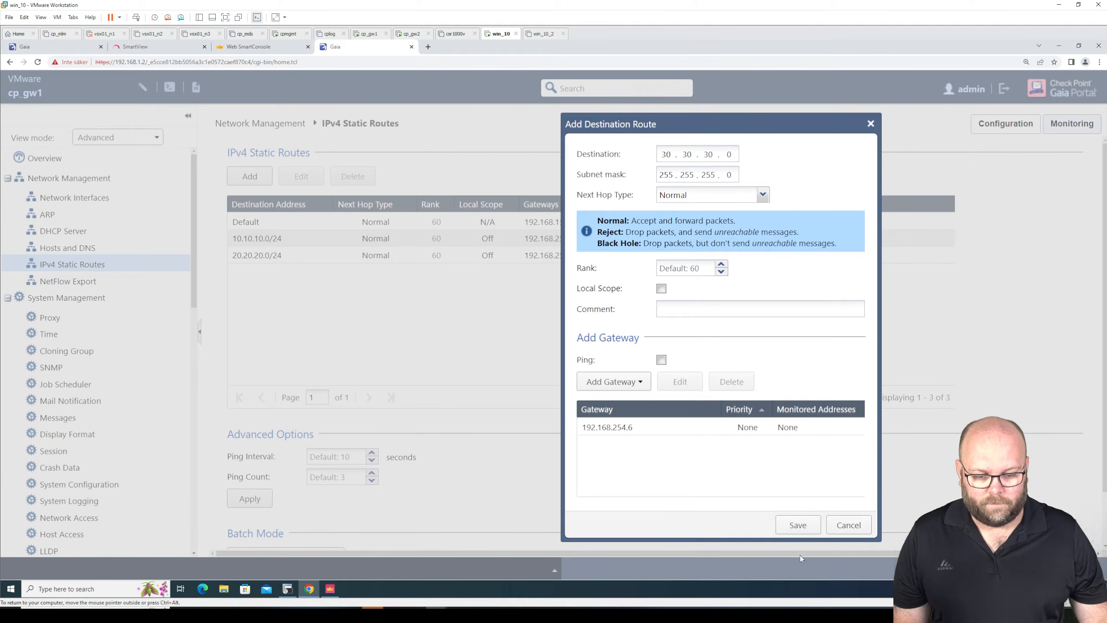
left_click(798, 524)
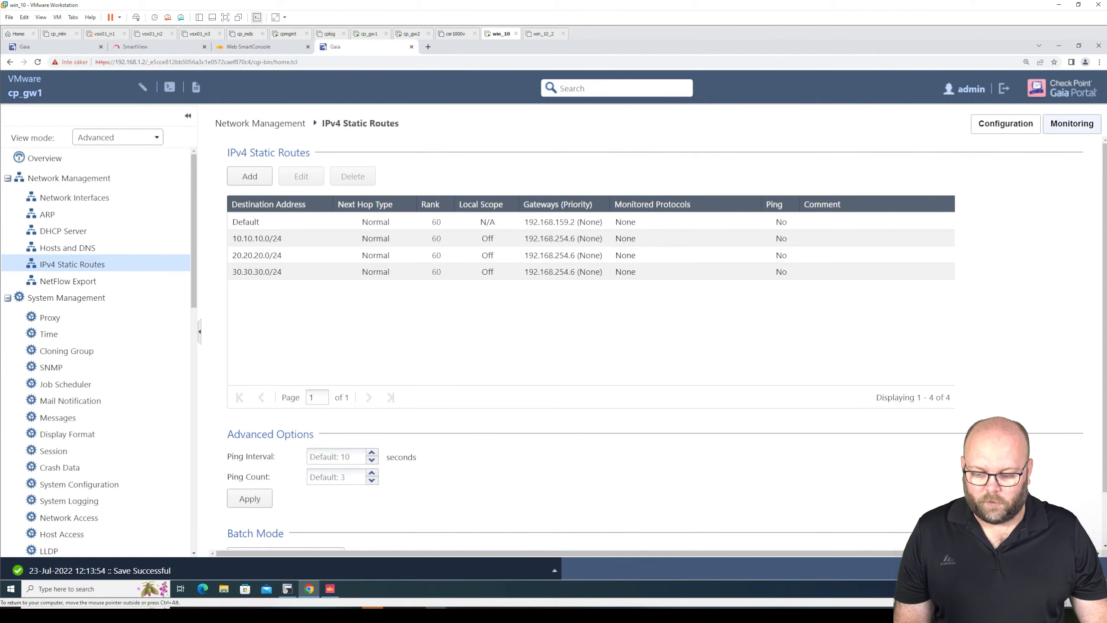
- Examine the portal's save status and compare it with the set static-route 20.20.20.0/24 command in the cp_gw1 terminal, highlighting its on option
left_click_drag(170, 570, 96, 570)
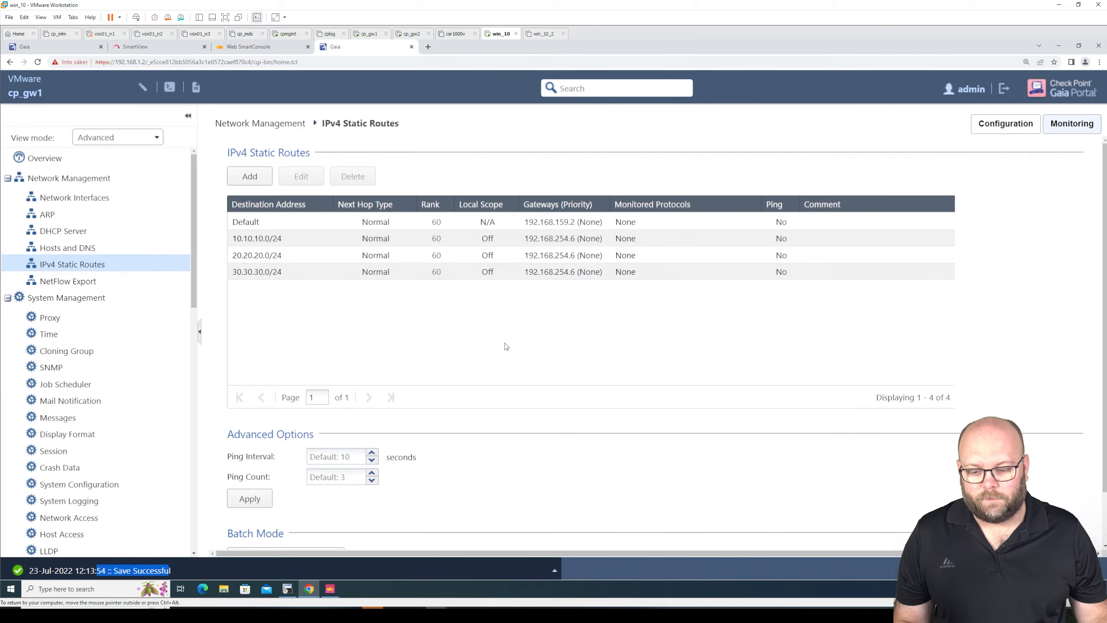
left_click(287, 589)
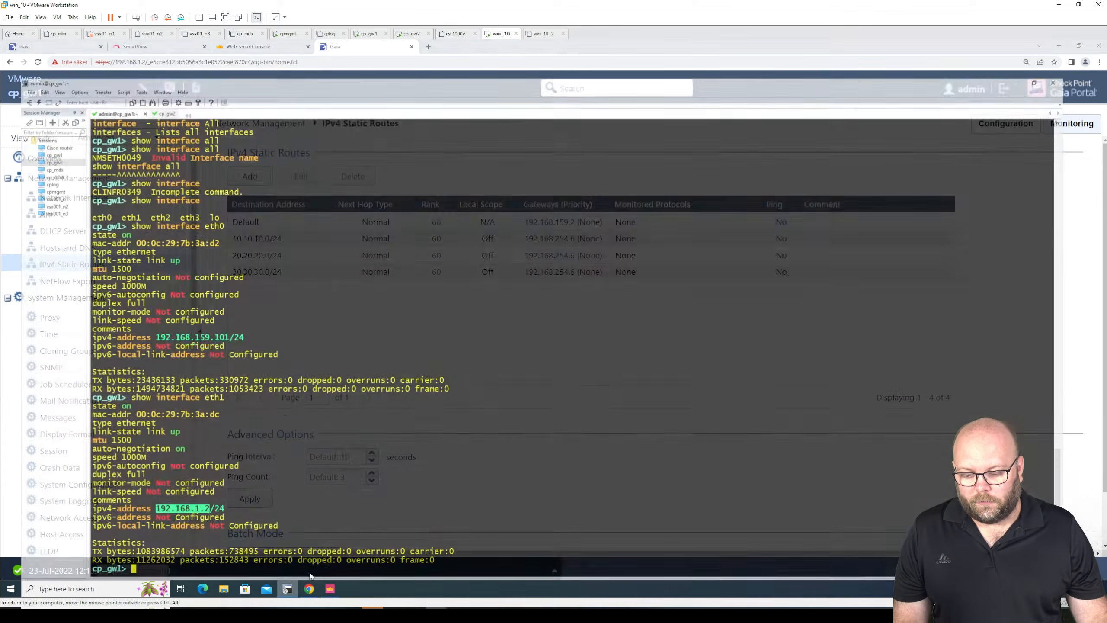
left_click(452, 451)
scroll(453, 450, "up", 15)
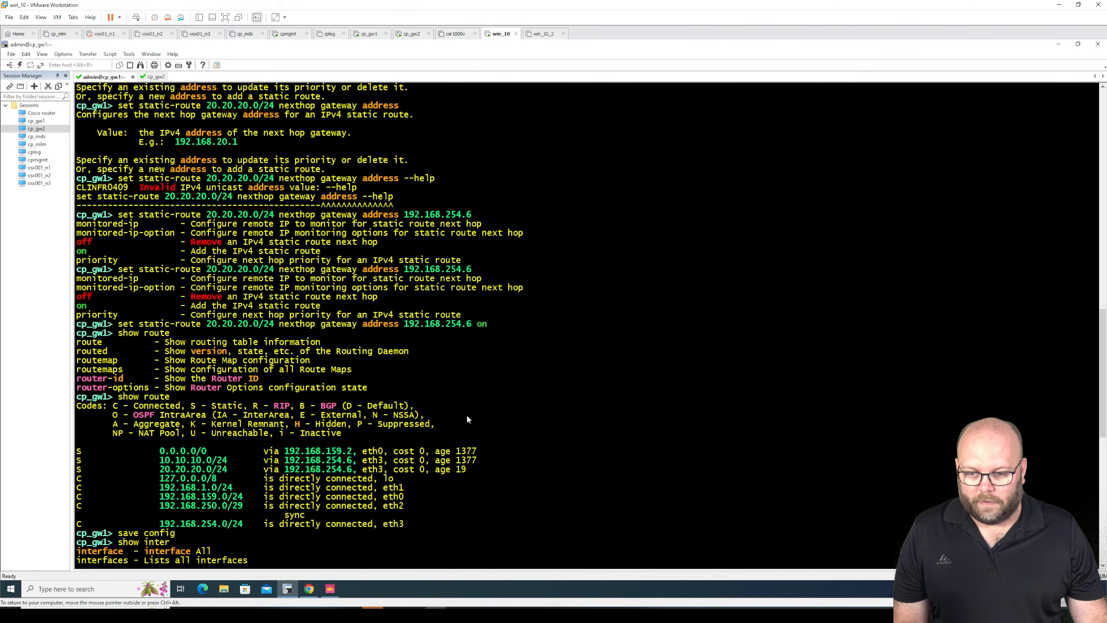
mouse_move(486, 323)
left_mouse_down()
mouse_move(457, 324)
mouse_move(481, 323)
left_mouse_up()
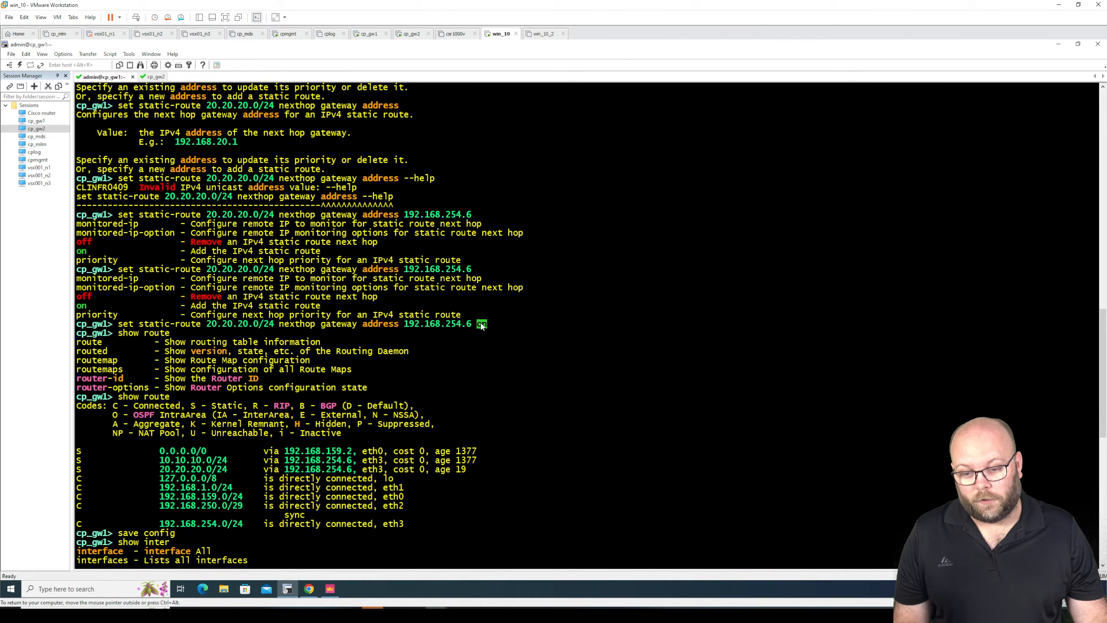
left_click(1058, 44)
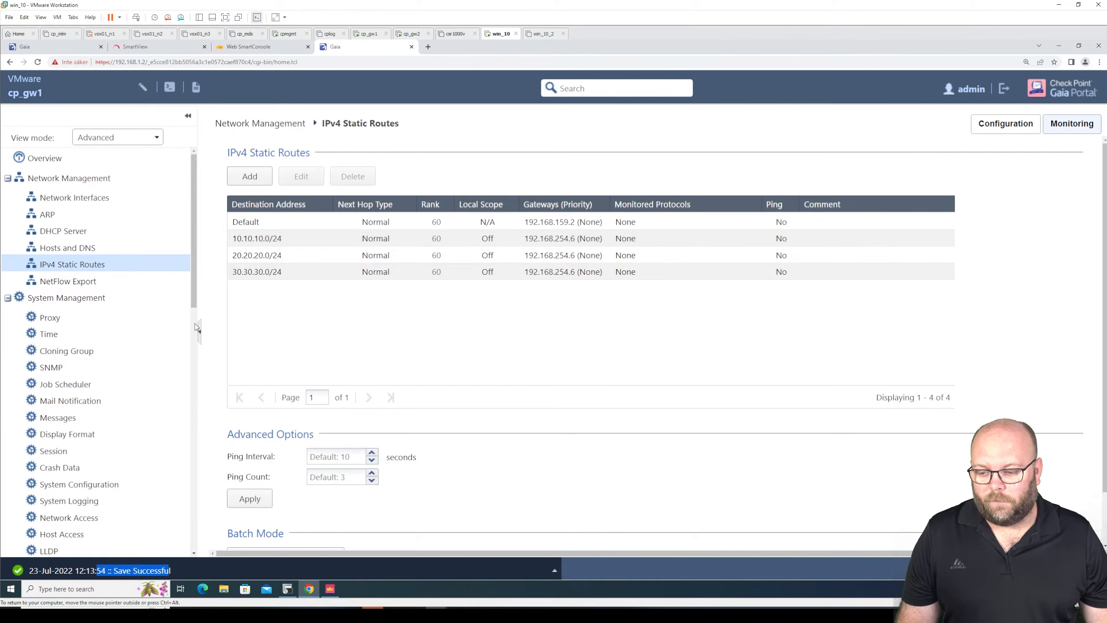
- View the Snapshot Management, System Backup, and Upgrades (CPUSE) Status and Actions pages of the cp_gw1 portal
scroll(193, 323, "down", 12)
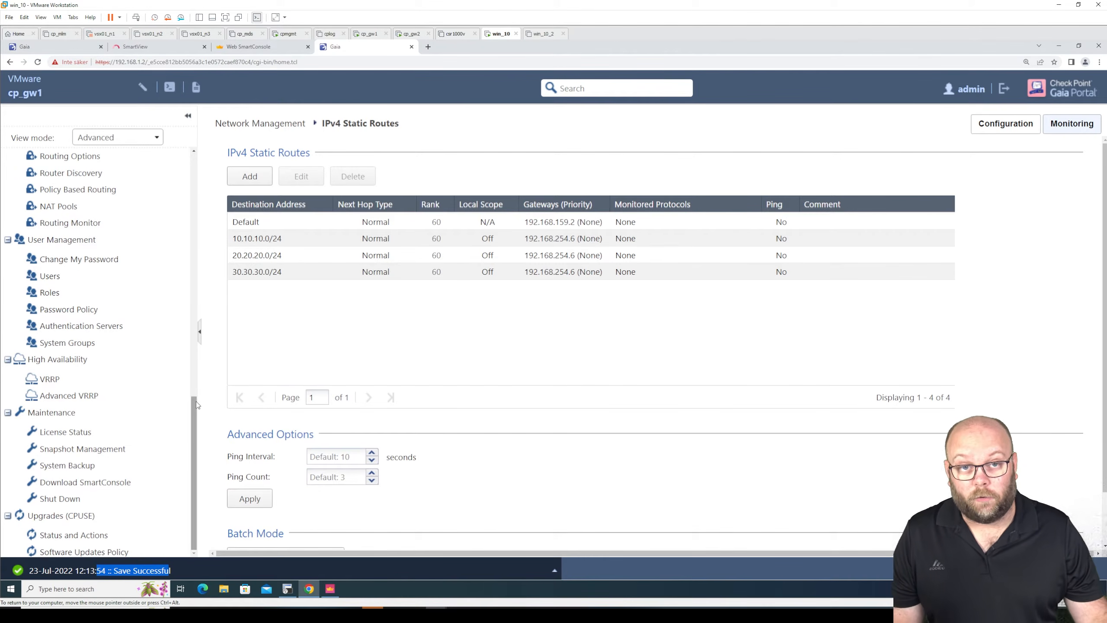
left_click(106, 453)
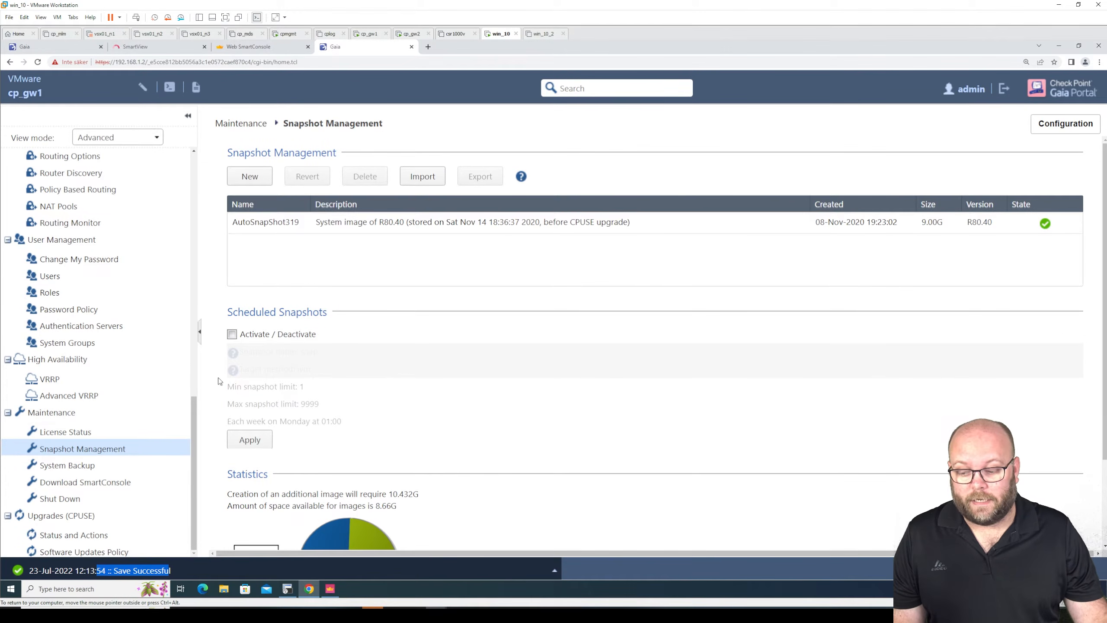
left_click(82, 465)
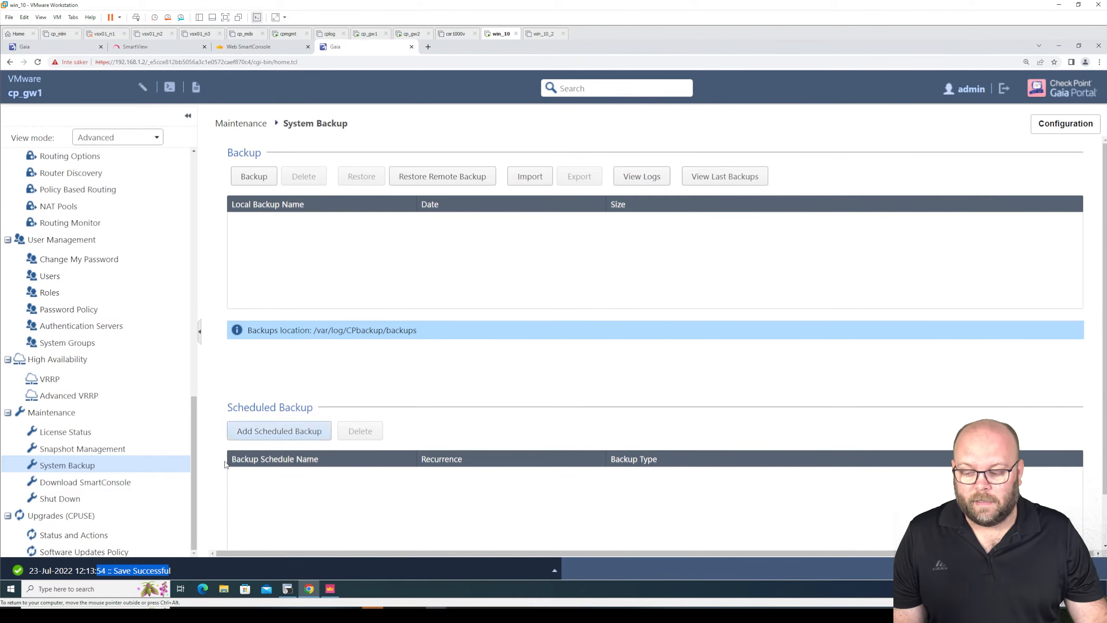
left_click(136, 535)
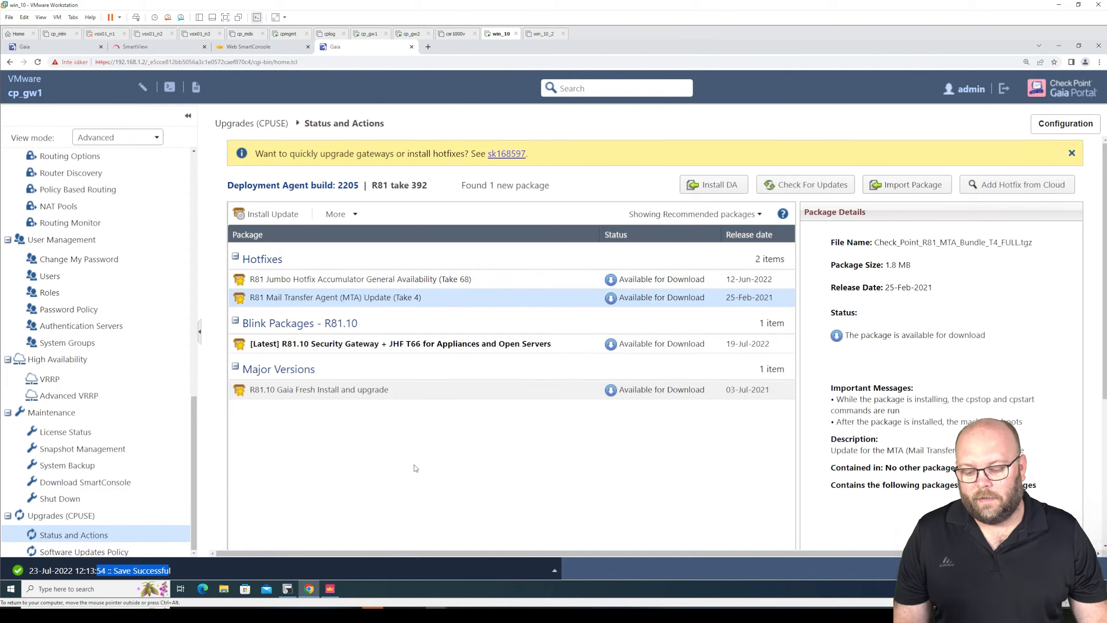
- Switch to SmartConsole, cancel the fw-cluster1 properties, and show the list of gateways and servers
left_click(330, 589)
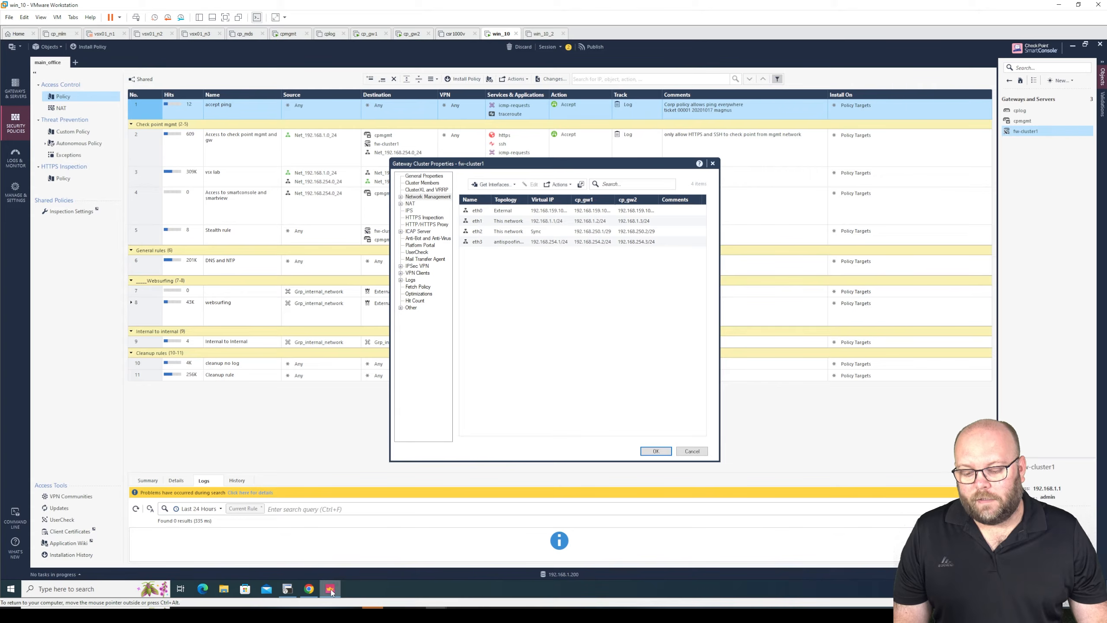
left_click(693, 451)
left_click(24, 95)
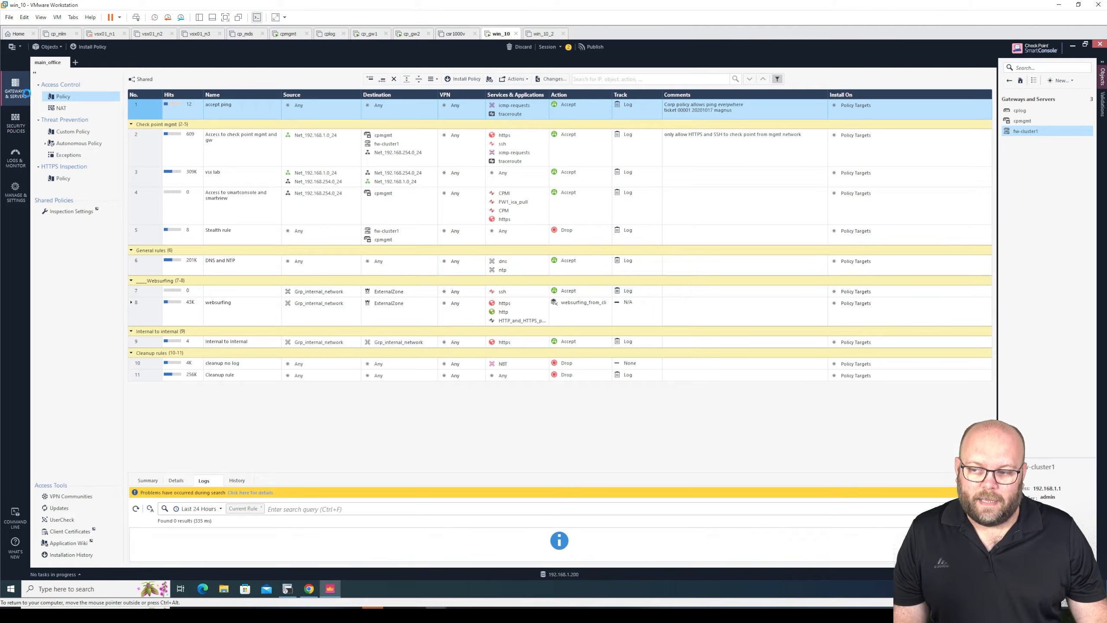
- Open Install Hotfix/Jumbo for fw-cluster1 and compare it with the CPUSE package list in the cp_gw1 Gaia Portal
left_click(105, 116)
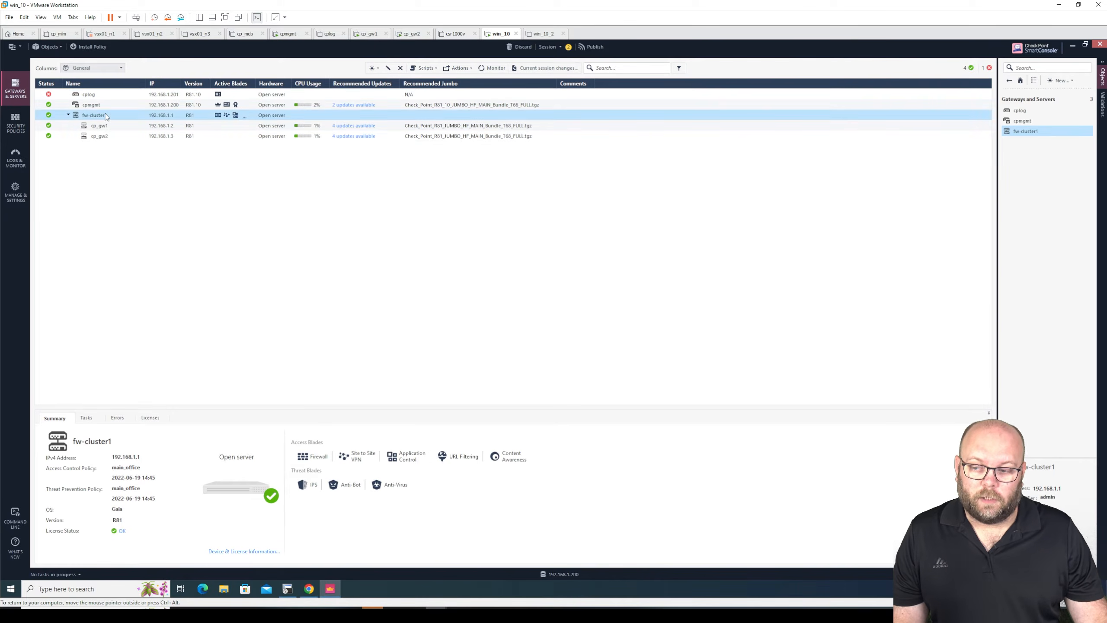
right_click(105, 116)
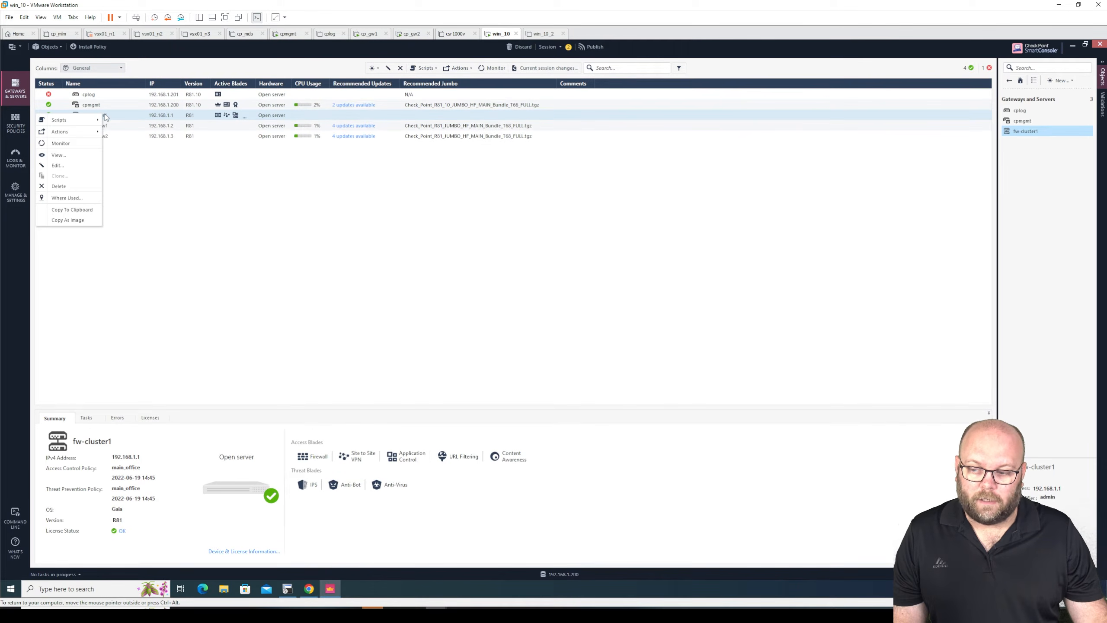
mouse_move(87, 132)
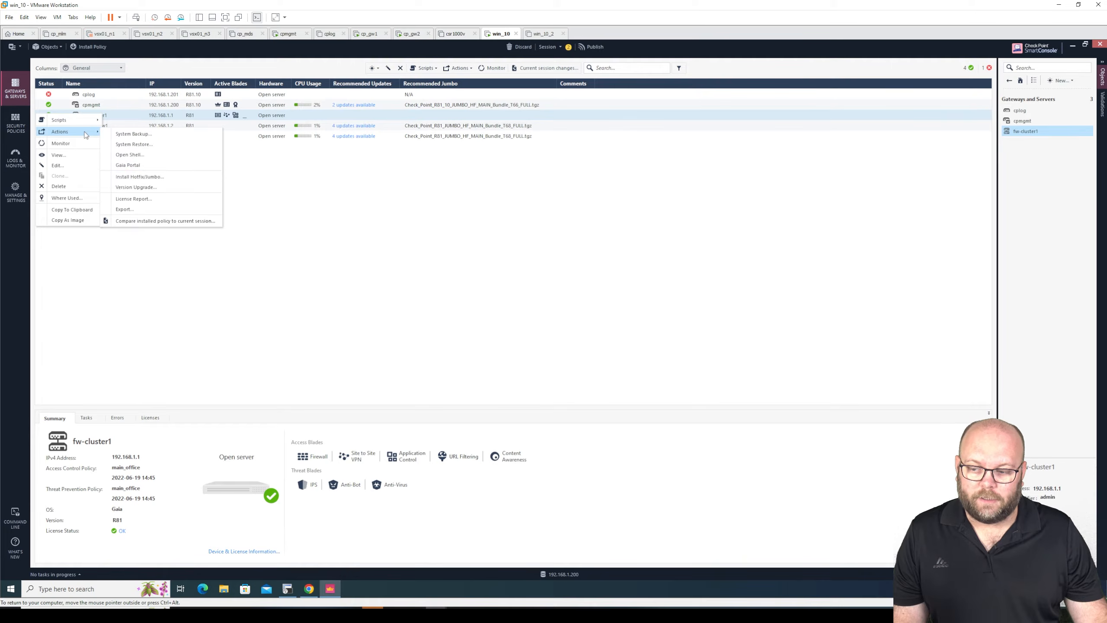
left_click(180, 176)
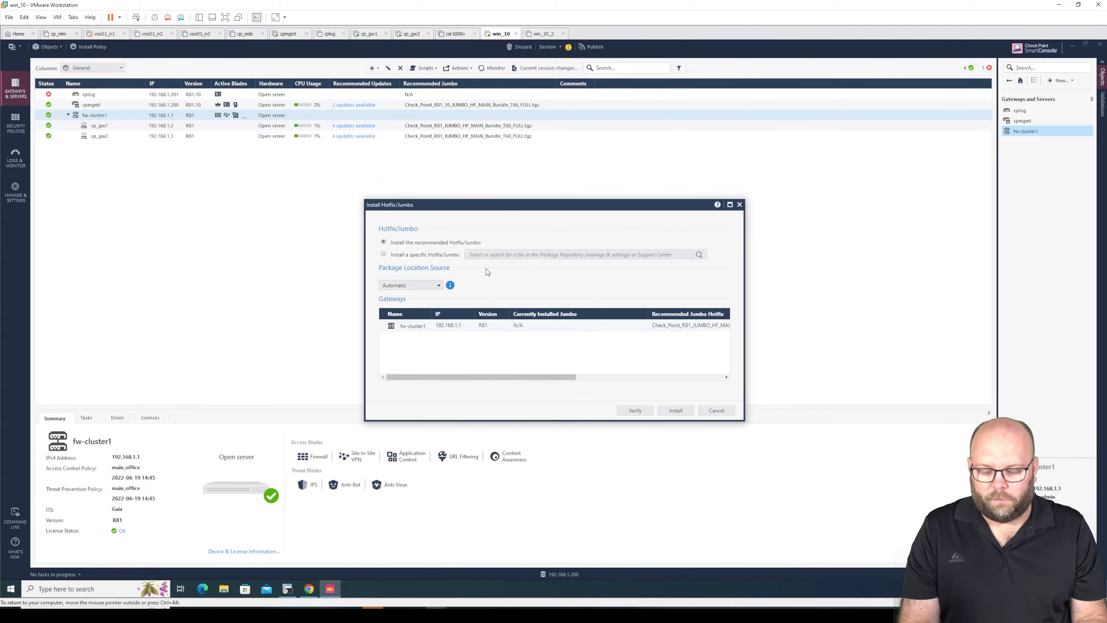
left_click(309, 589)
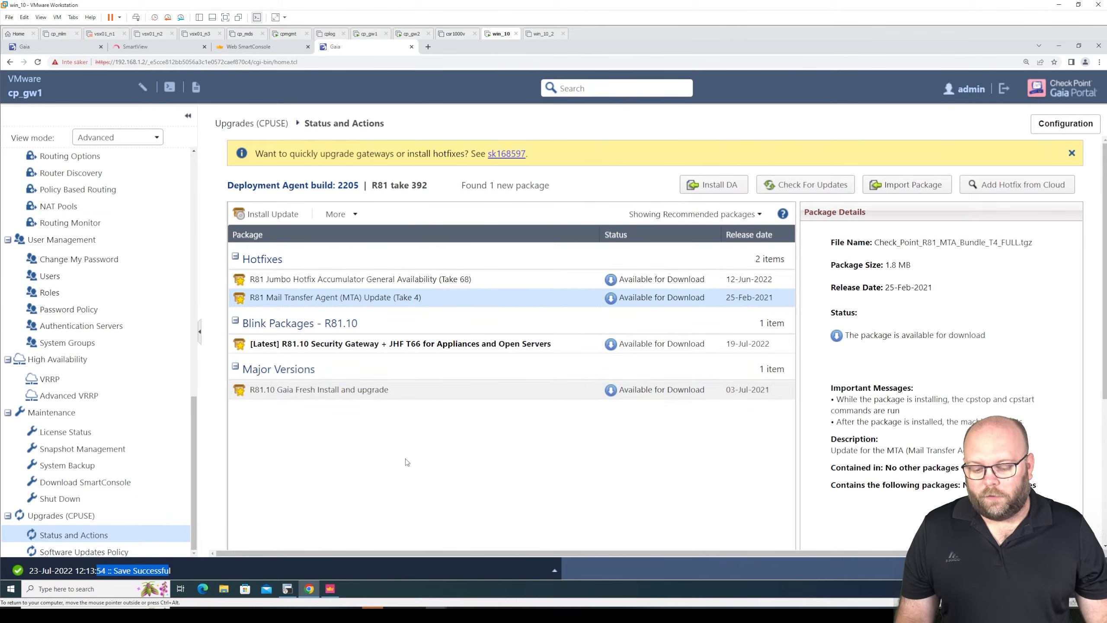
left_click(330, 588)
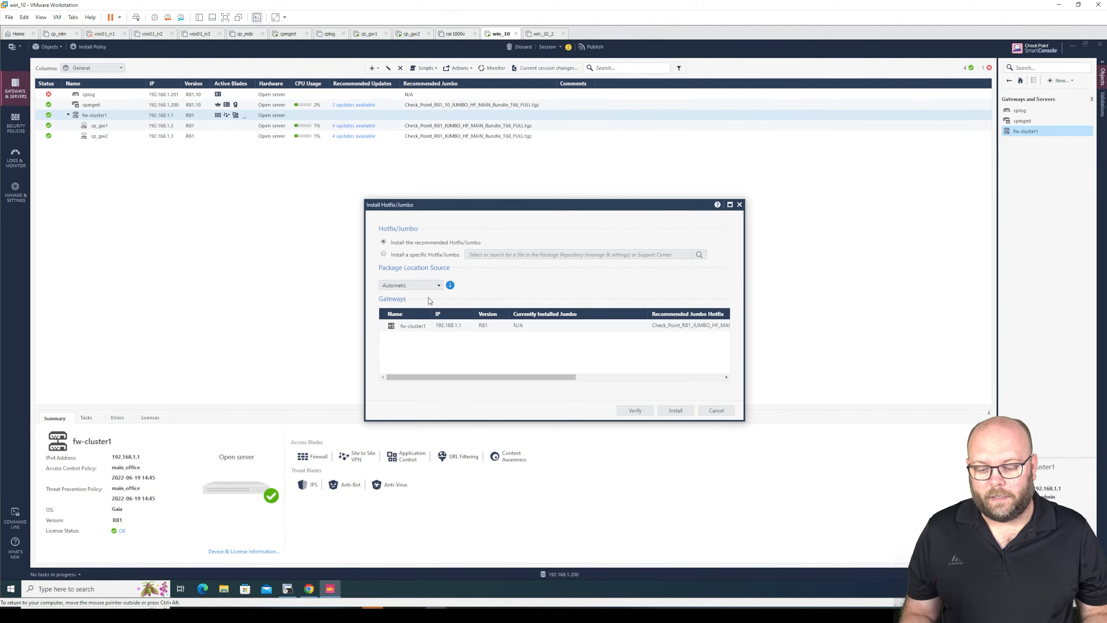
- Log in to the cpmgmt Gaia Portal at 192.168.1.200 as admin, entering the account password
left_click(309, 589)
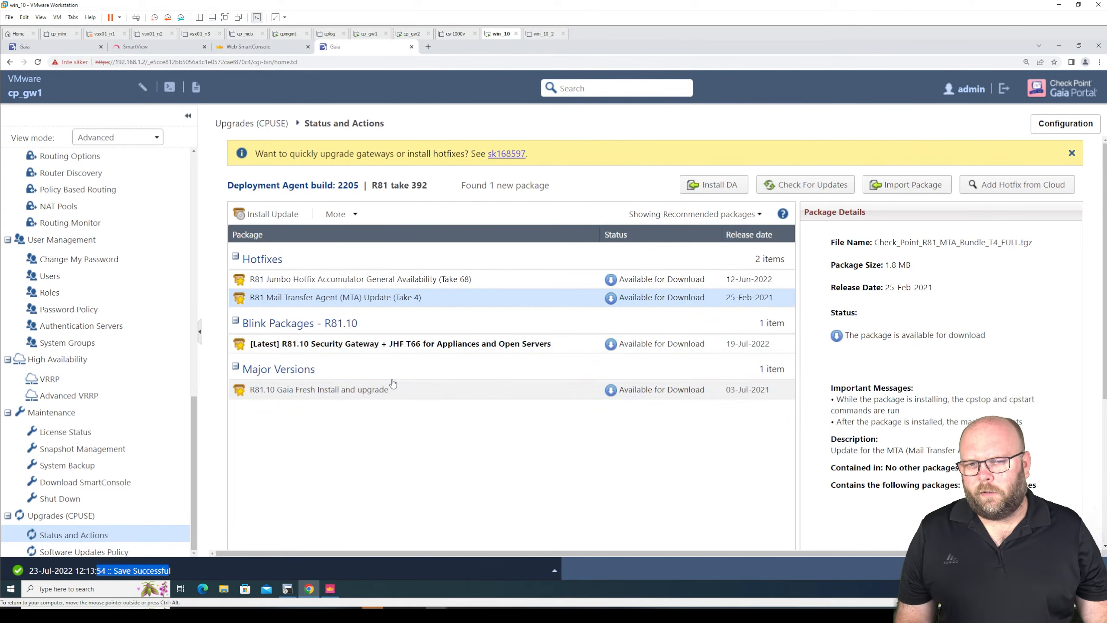
left_click(60, 50)
left_click(614, 311)
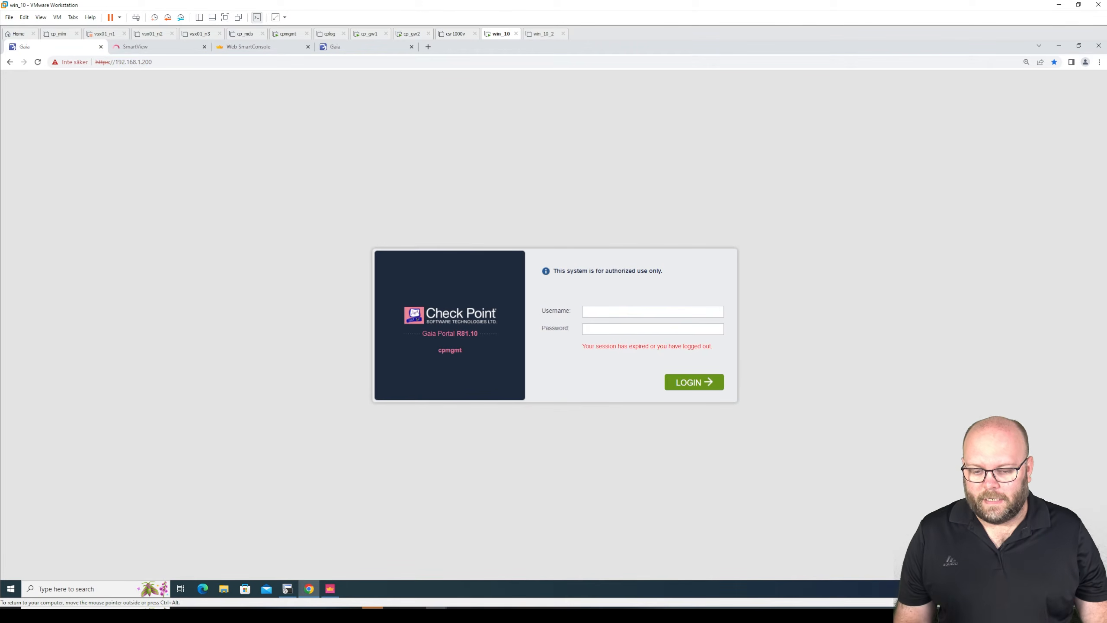
type("admin")
key("Tab")
type("••")
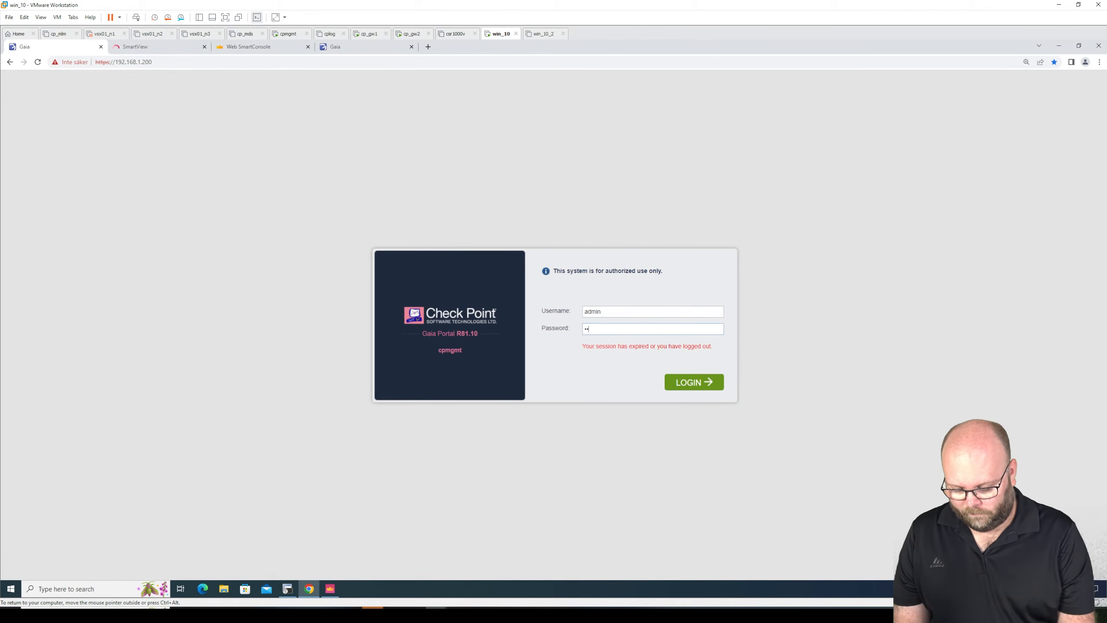
type("••••••")
key("Return")
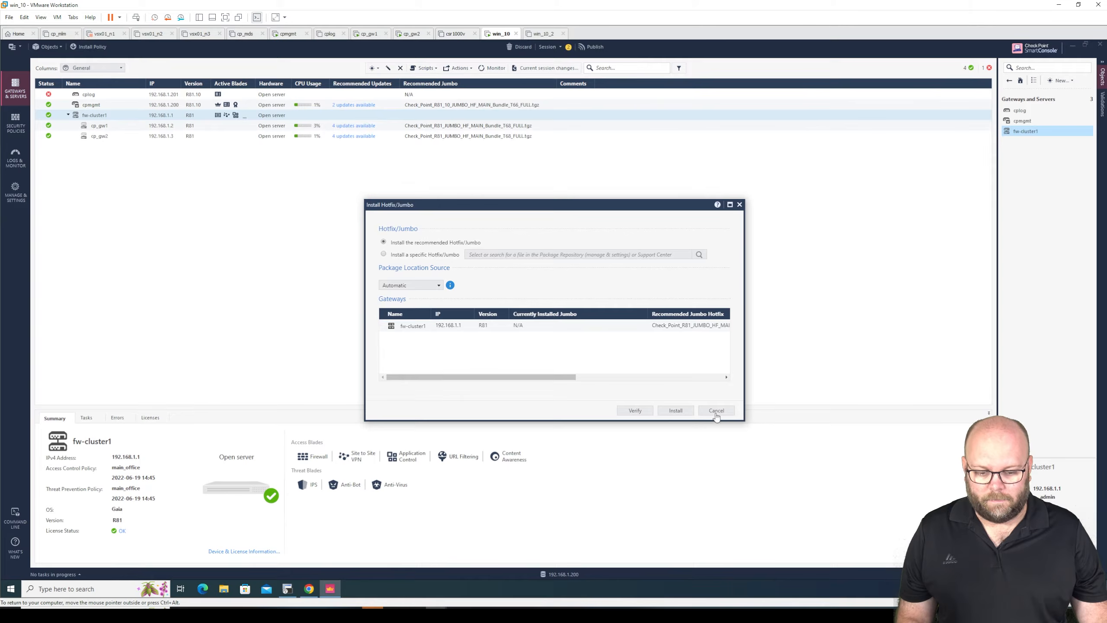
- Cancel the Install Hotfix/Jumbo dialog in SmartConsole and view the CPUSE Status and Actions page of the cpmgmt portal
left_click(716, 412)
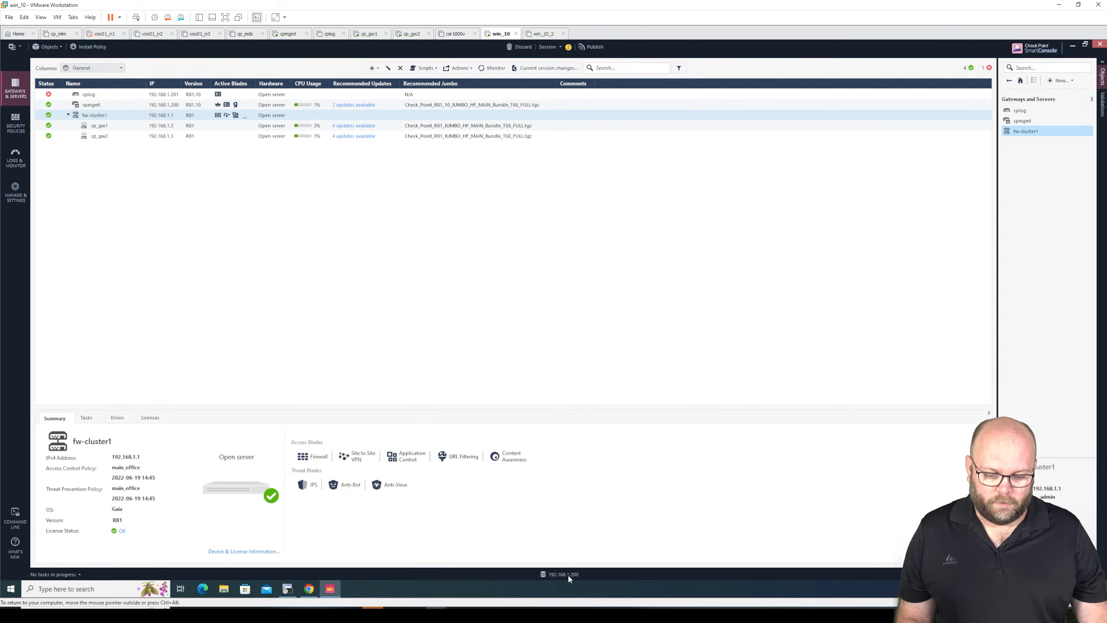
left_click(1072, 46)
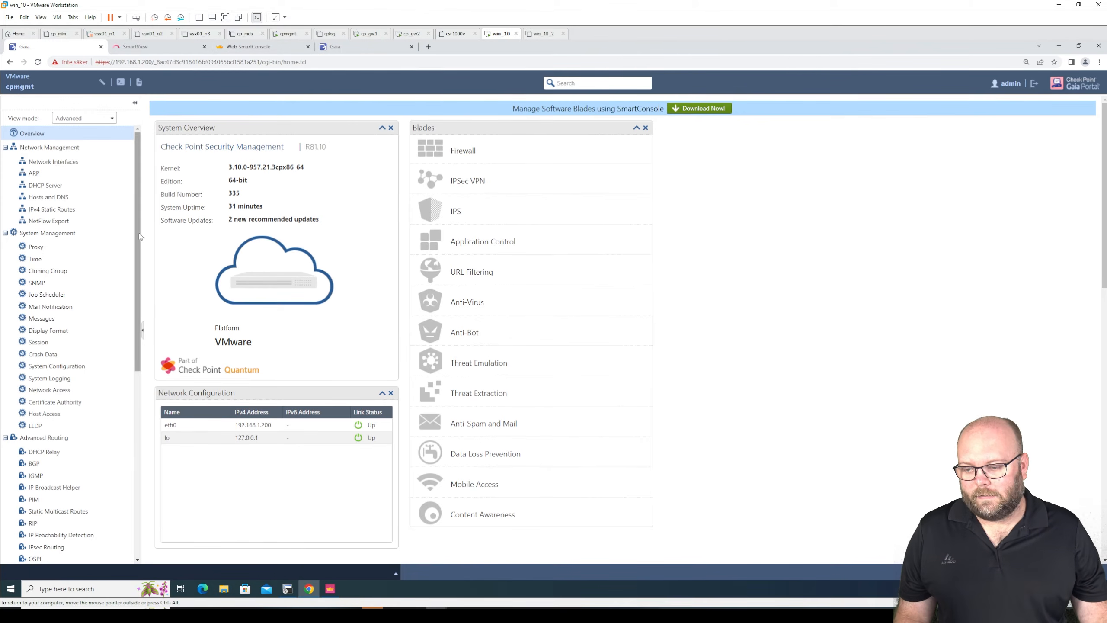
left_click_drag(138, 268, 154, 455)
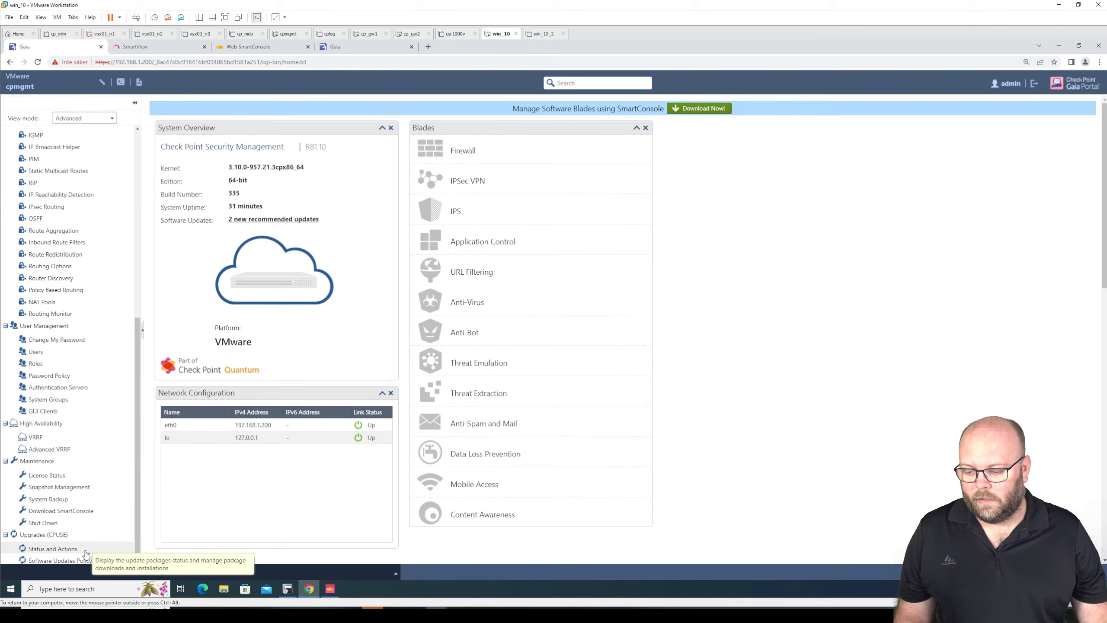
left_click(53, 548)
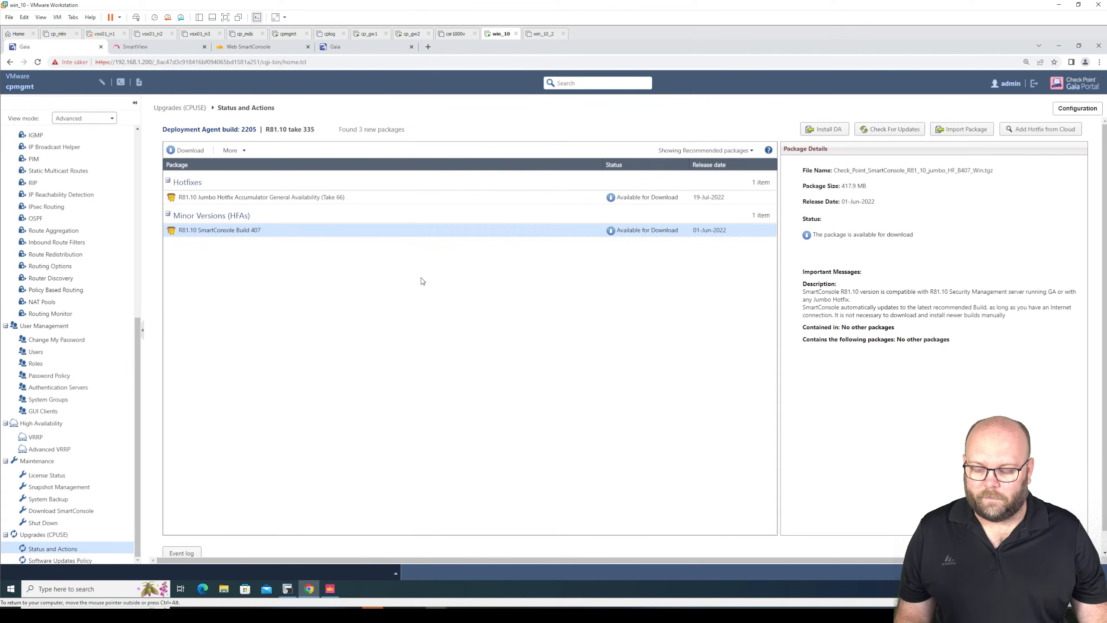
- View the Hosts and DNS, Time, and SNMP pages of the cpmgmt portal
scroll(63, 194, "up", 10)
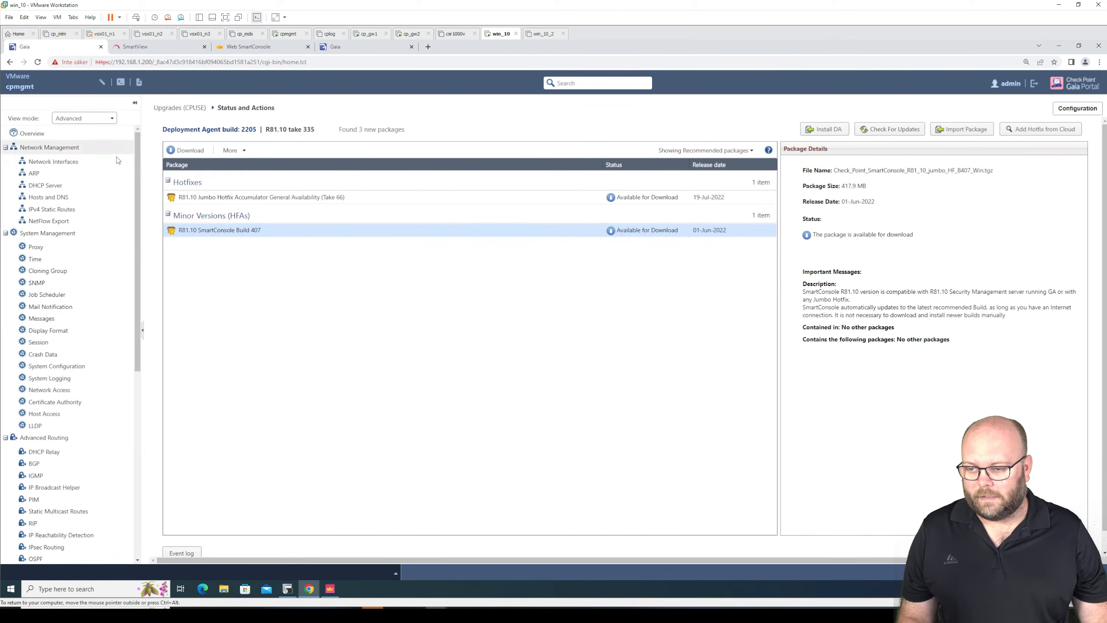
left_click(61, 197)
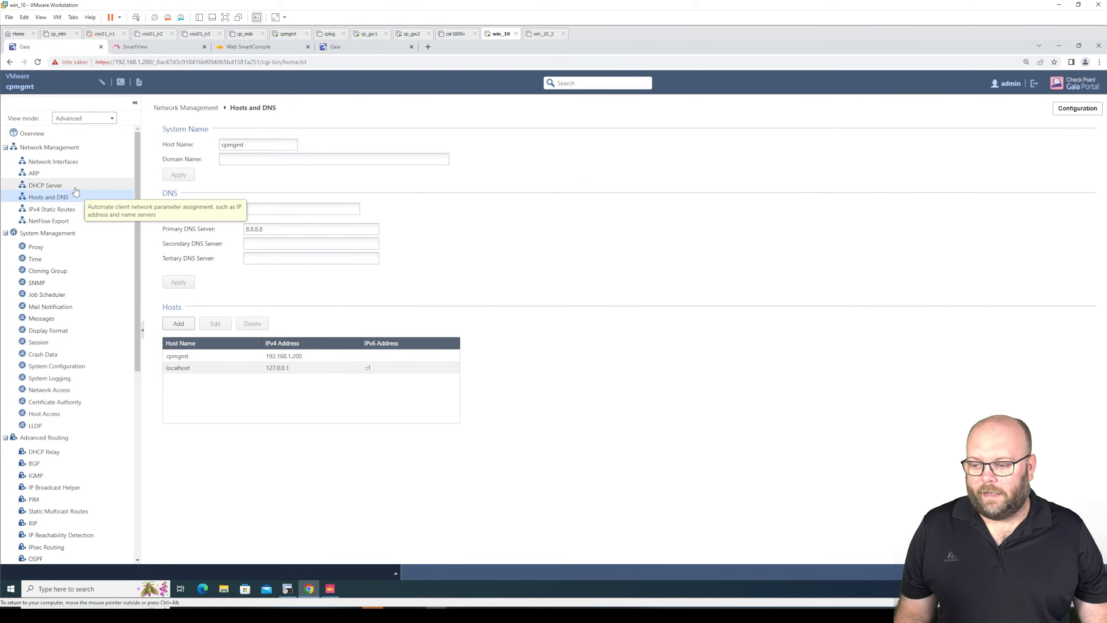
left_click(40, 258)
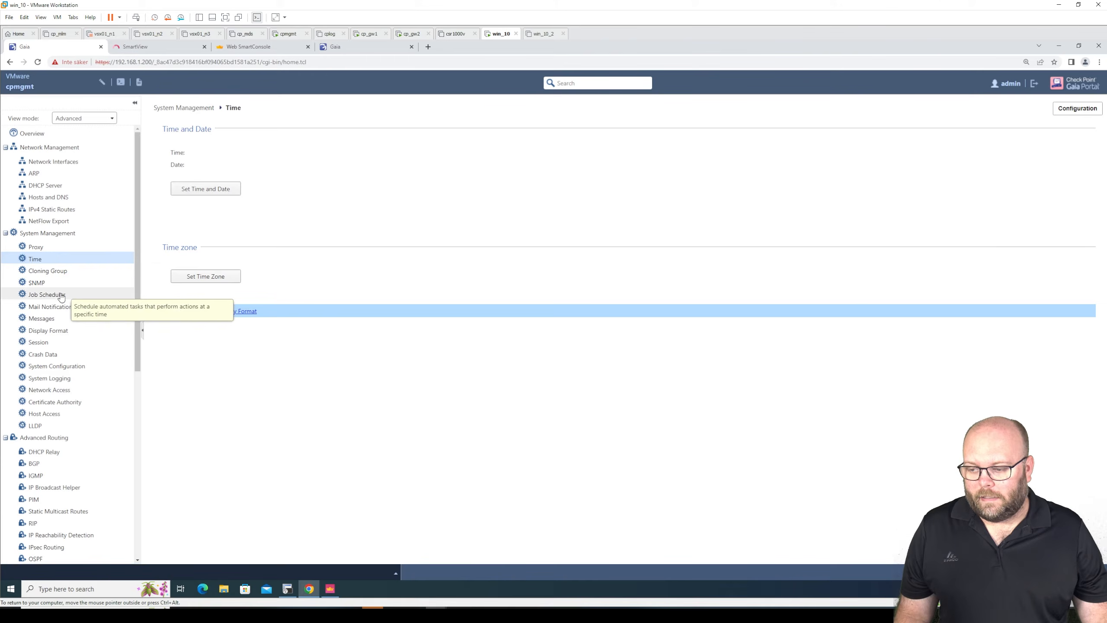
left_click(48, 282)
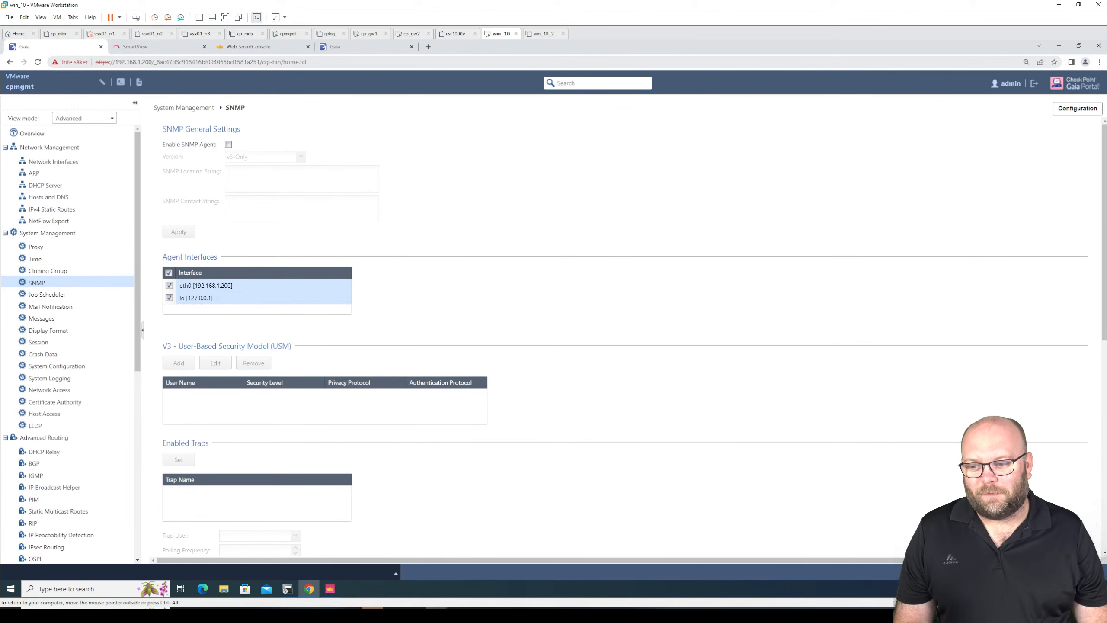
- Highlight the server IP in the SmartView address and log in to SmartView as admin, entering the account password
left_click(154, 48)
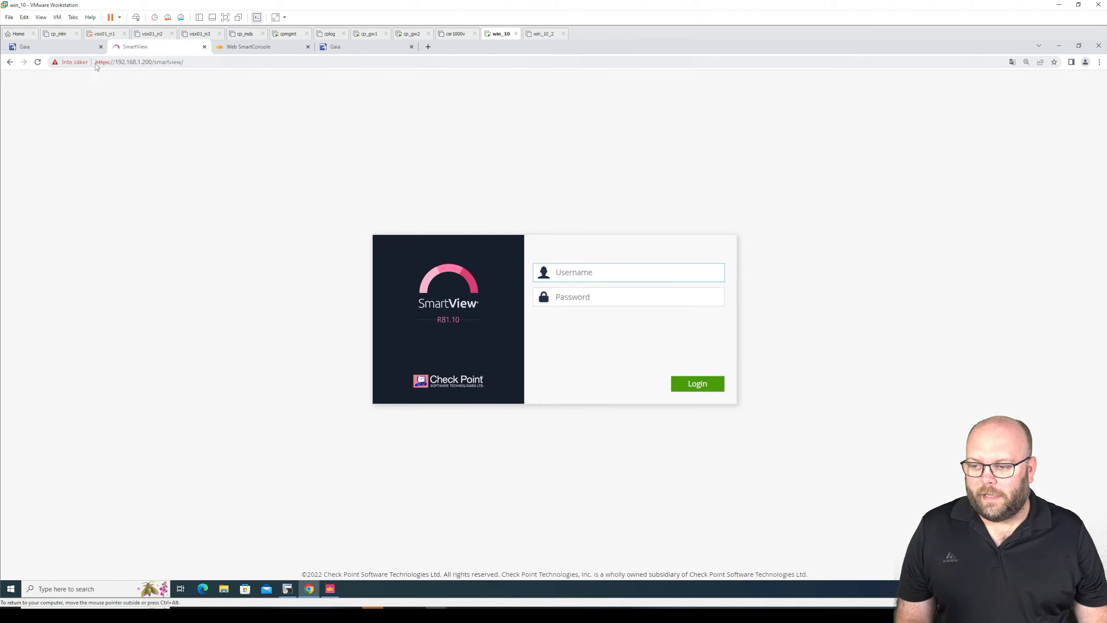
left_click_drag(115, 61, 149, 61)
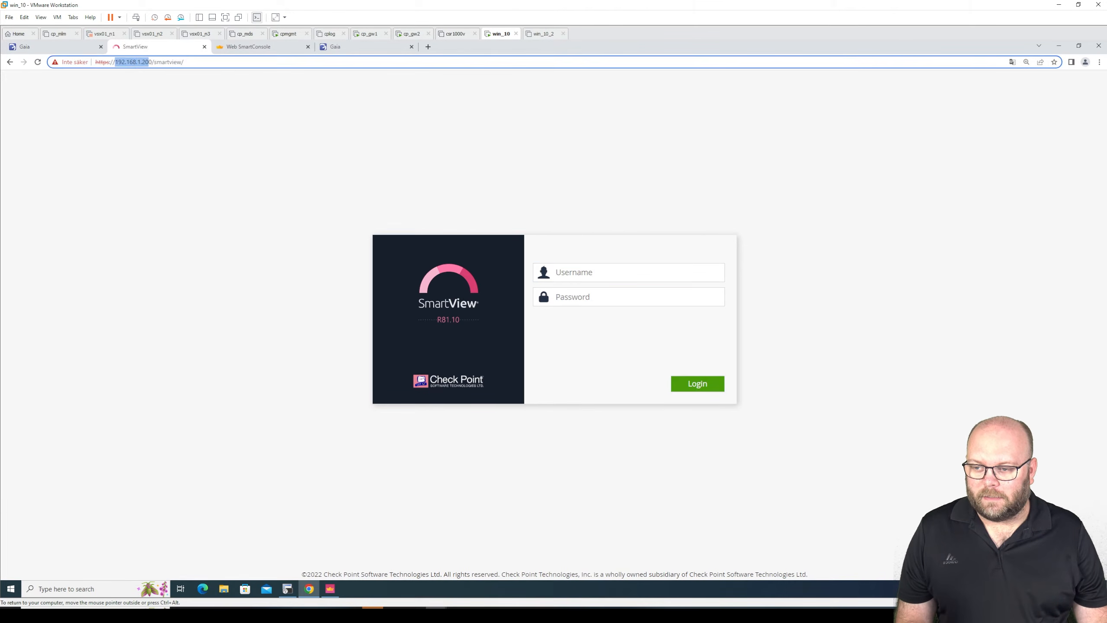
left_click(184, 62)
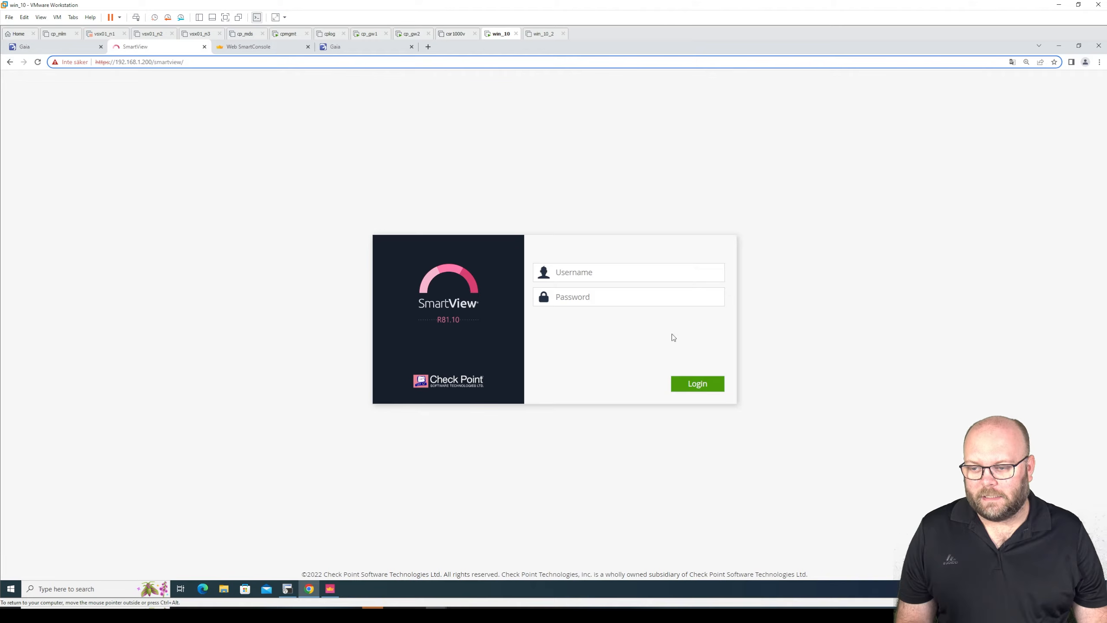
left_click(610, 272)
type("admin")
key("Tab")
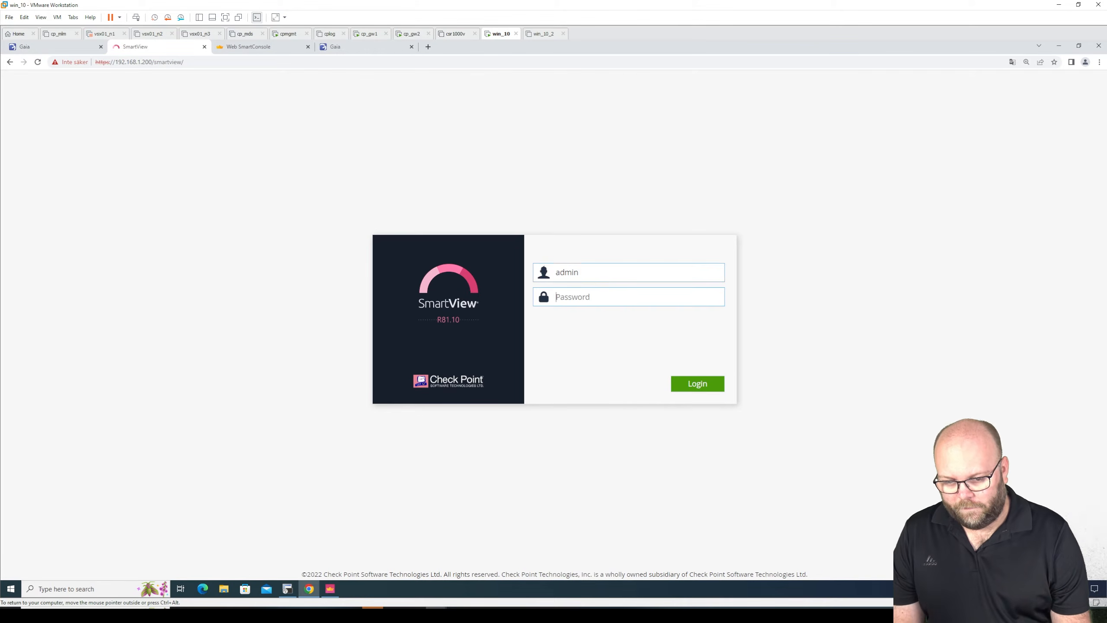
type("••••••••")
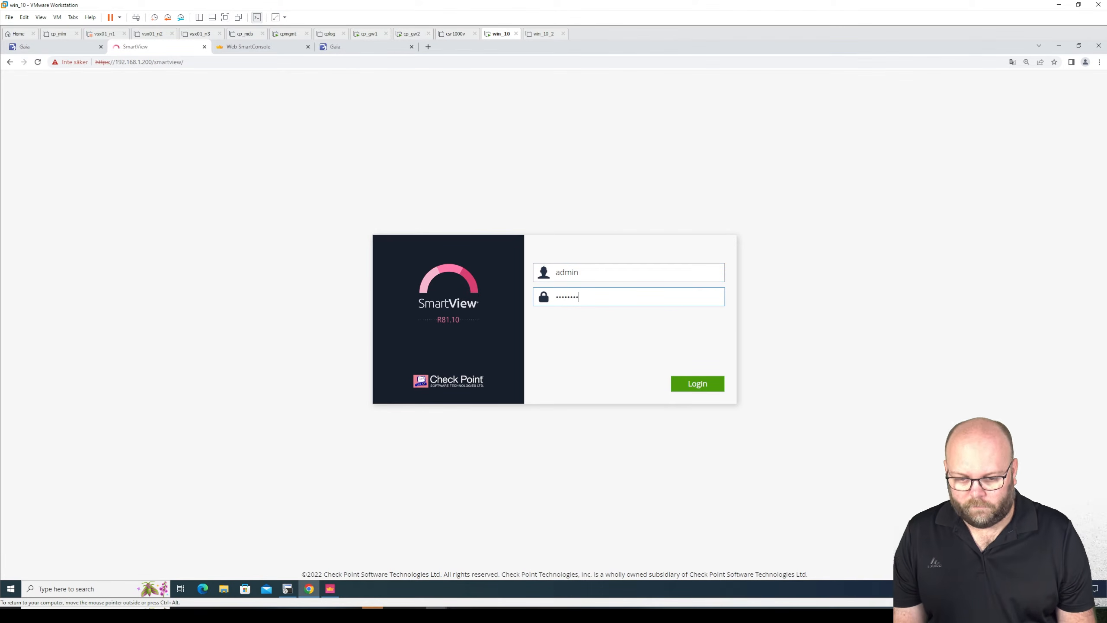
key("Return")
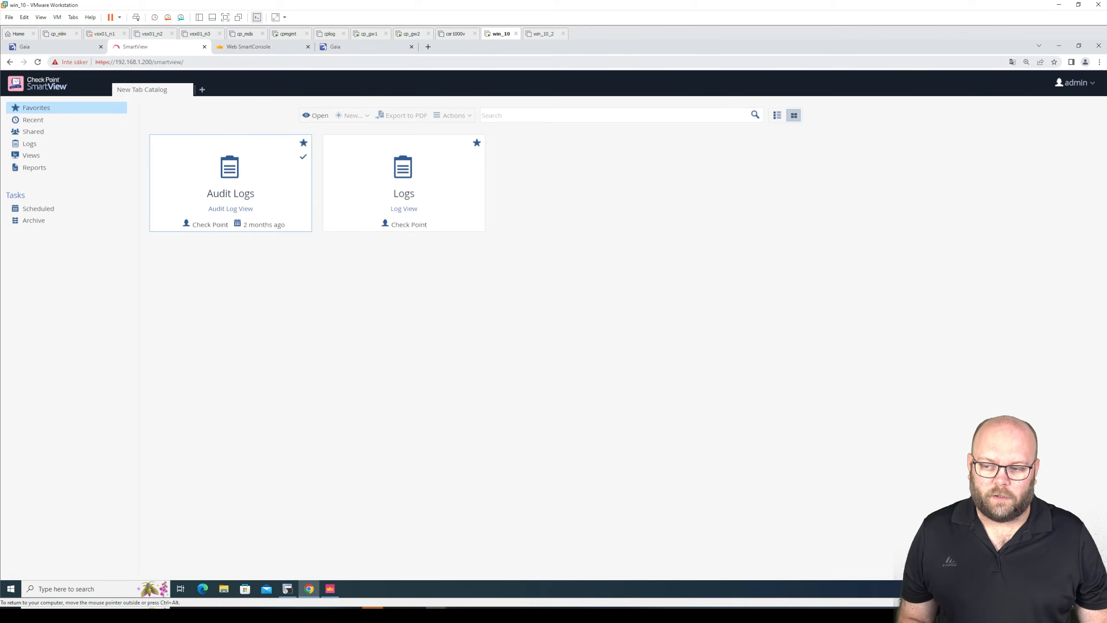
- Compare the cpmgmt Gaia Portal with SmartView, highlighting the smartview path in the SmartView address
left_click(86, 48)
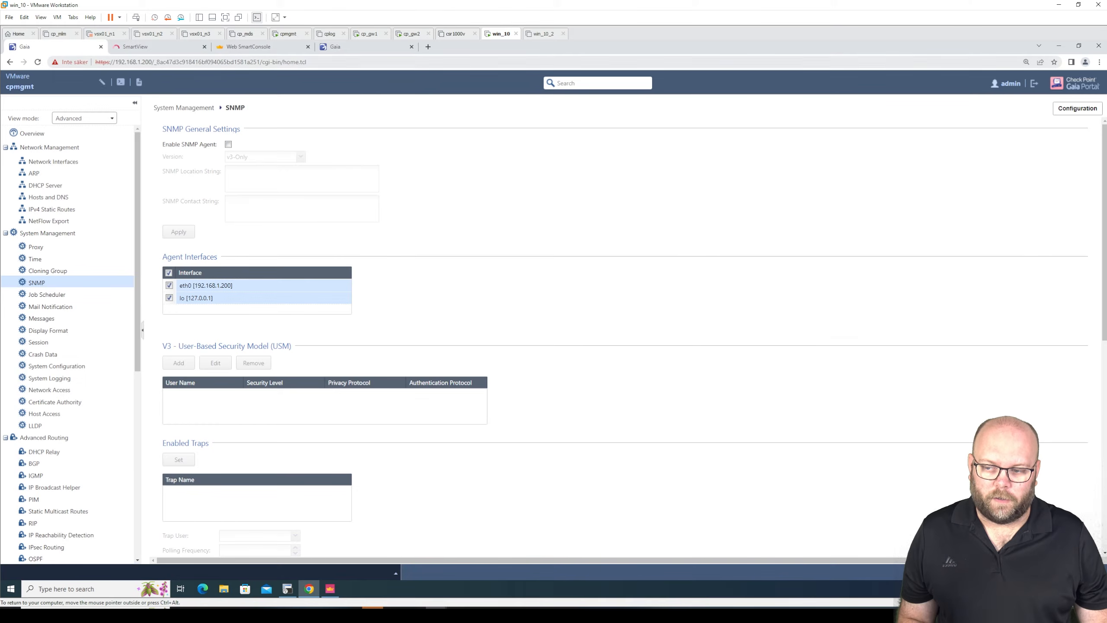
left_click(149, 52)
left_click_drag(156, 62, 185, 61)
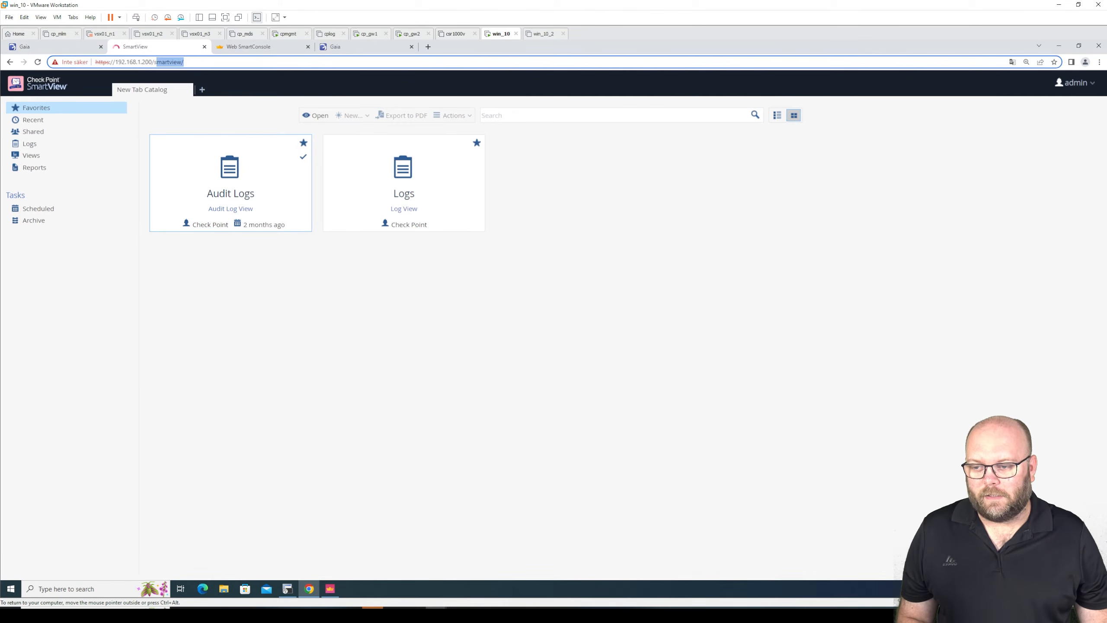
left_click(199, 310)
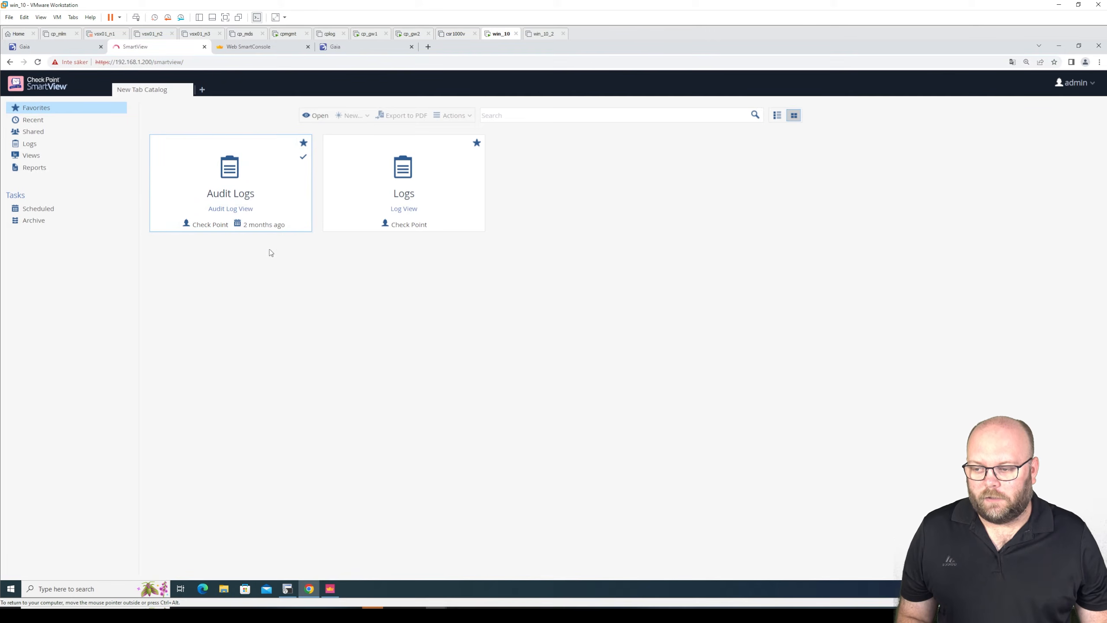
- Open the Logs view in SmartView and expand its statistics and the log details card
double_click(398, 186)
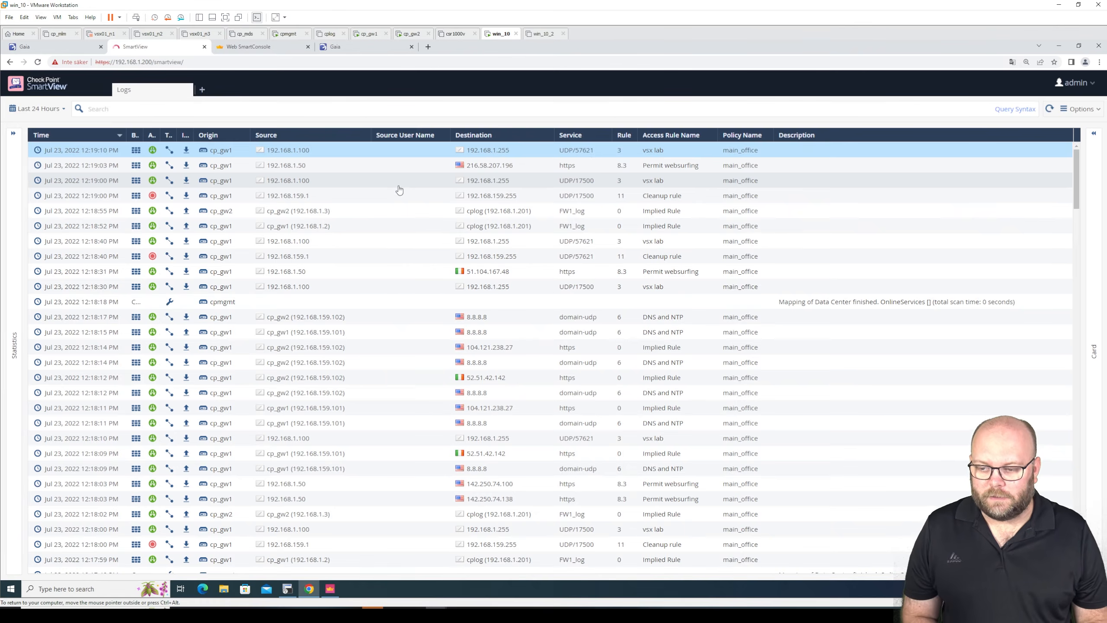
left_click(13, 134)
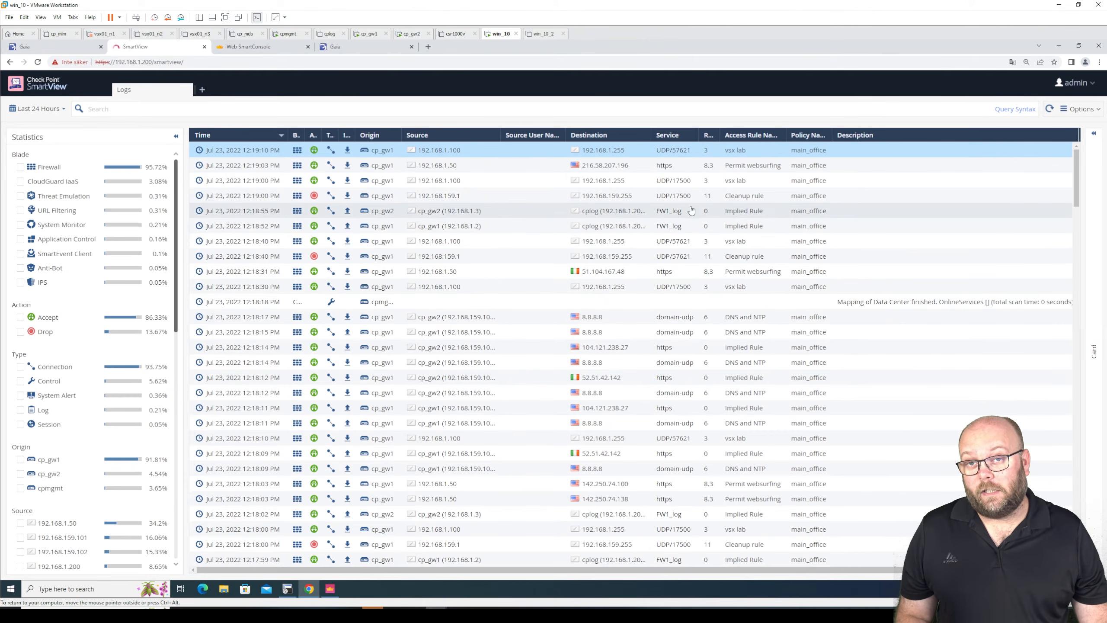
left_click(1094, 133)
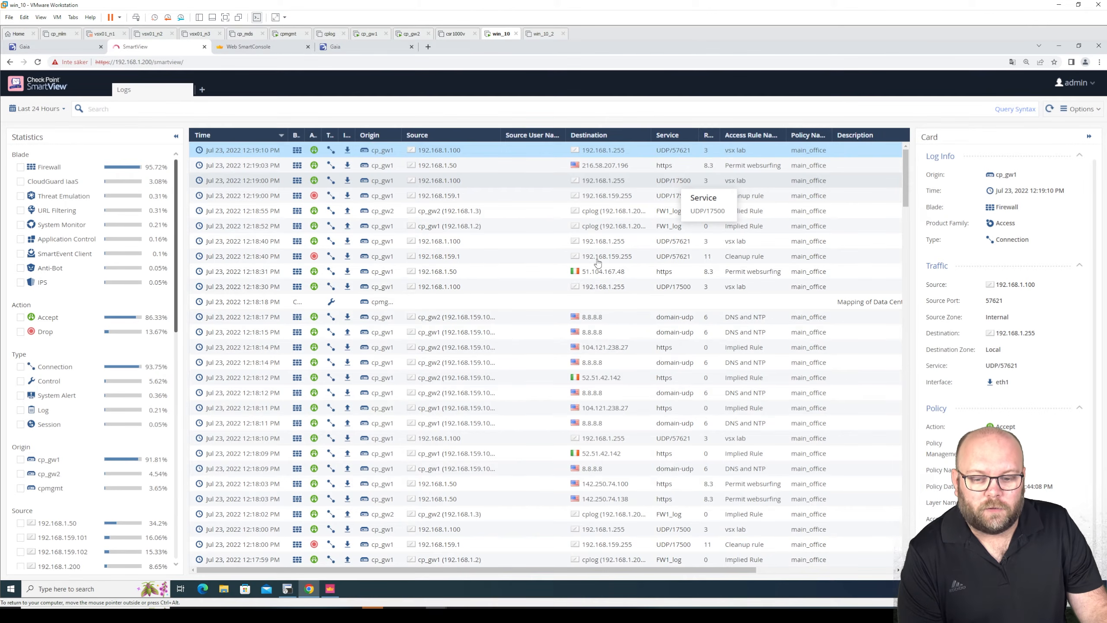
- Switch to SmartConsole and show the traffic logs under Logs & Monitor
left_click(330, 588)
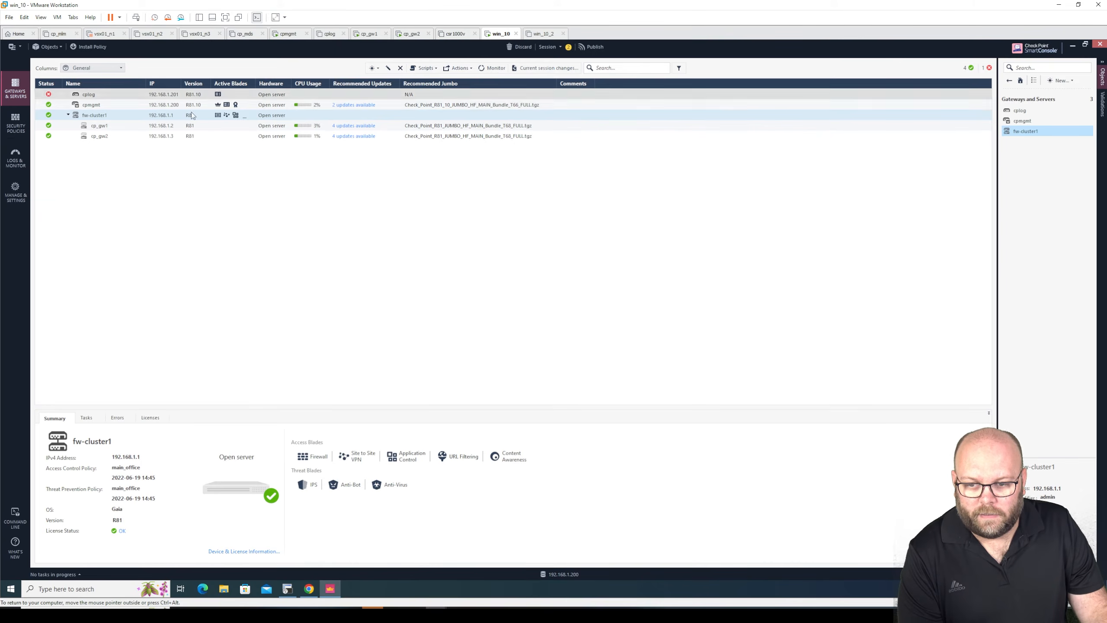
left_click(16, 160)
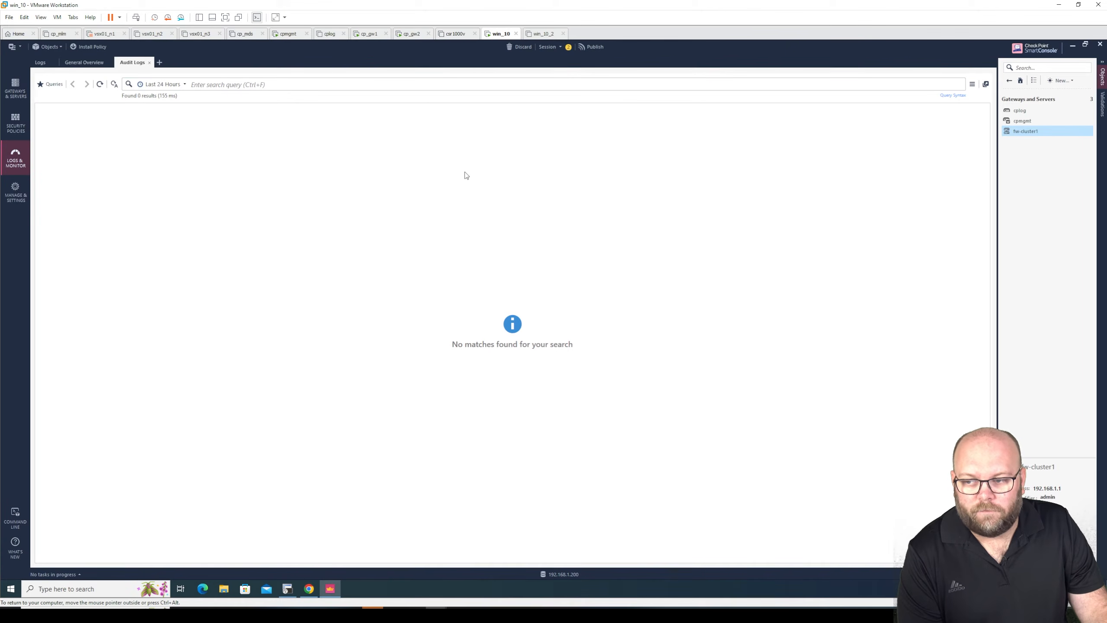
left_click(41, 63)
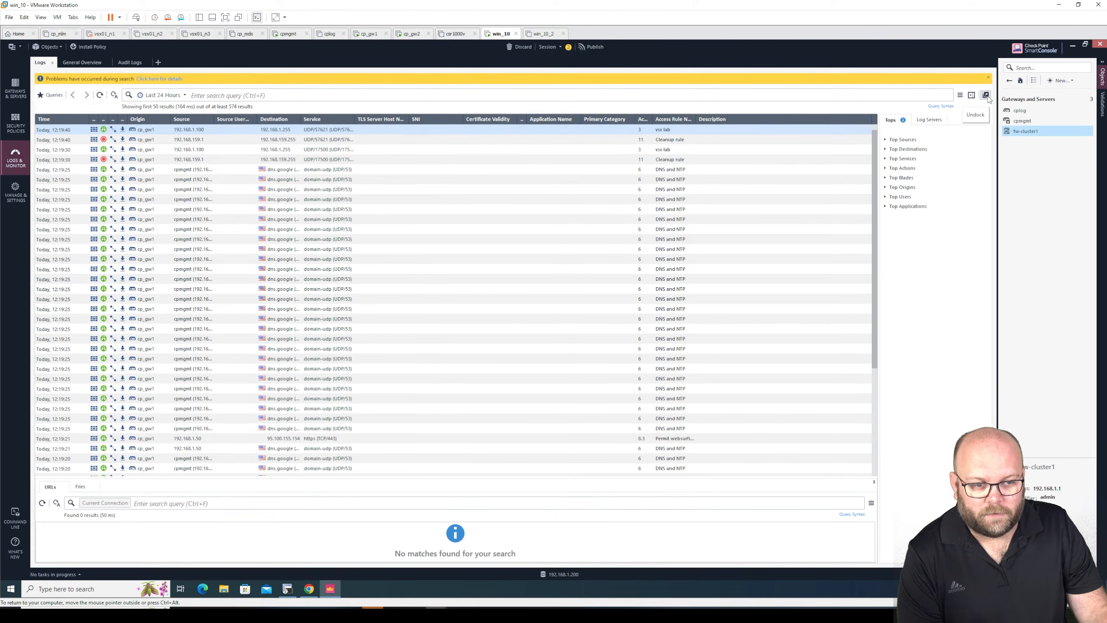
- Try to export the traffic logs from SmartConsole to an Excel CSV file and dismiss the notice
left_click(960, 97)
mouse_move(929, 110)
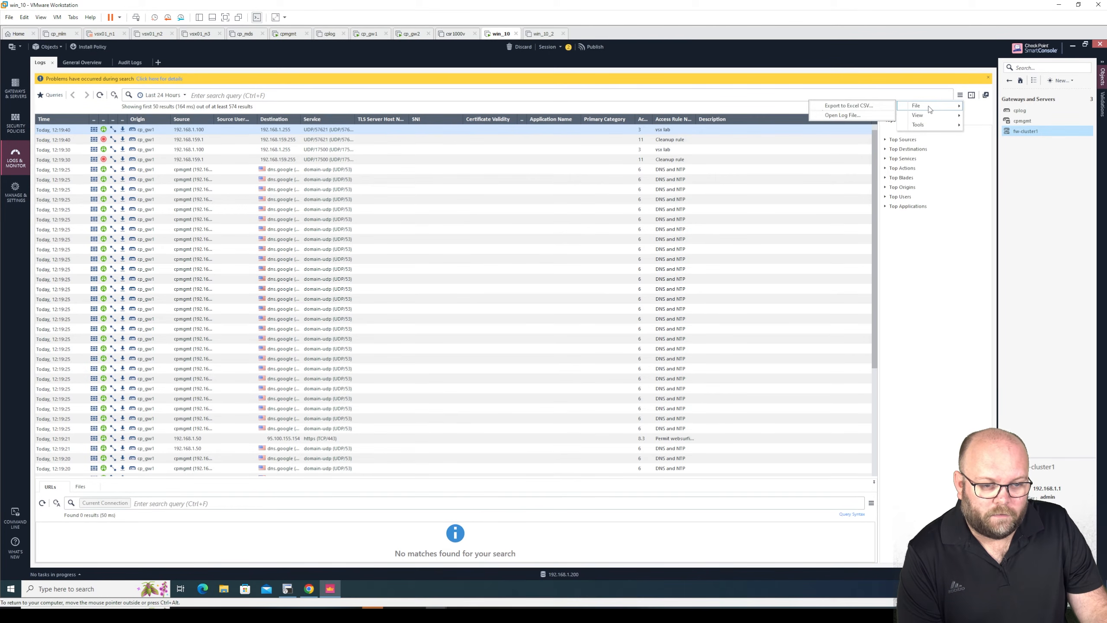
left_click(849, 106)
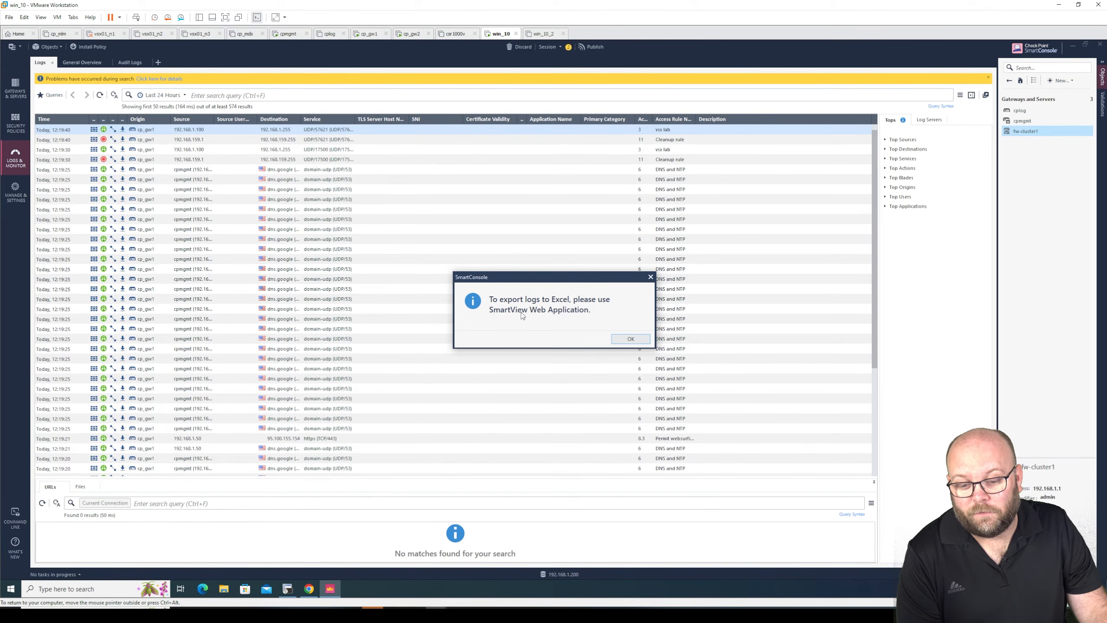
left_click(632, 340)
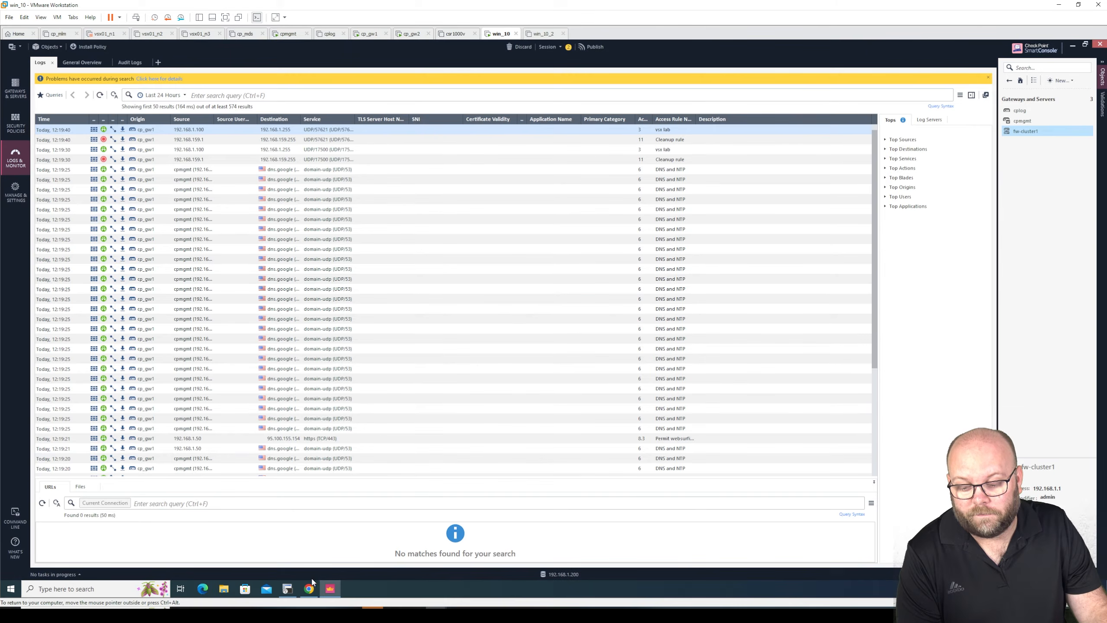
- Switch to SmartView and set up a CSV log export with All (up to 1M logs) and All columns, then cancel it
left_click(309, 589)
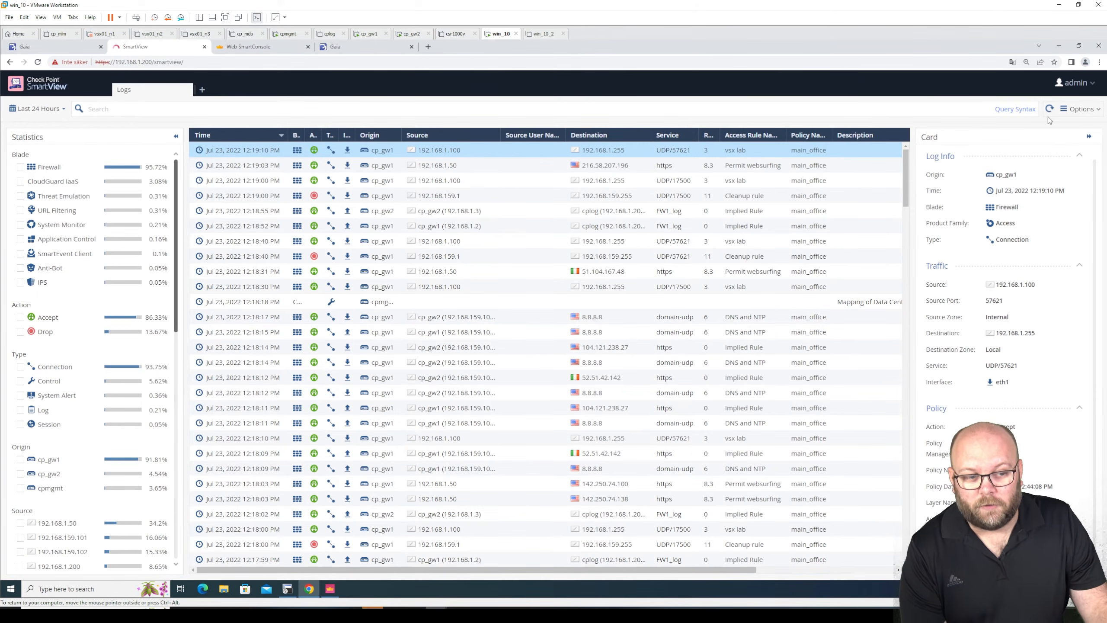
left_click(1089, 113)
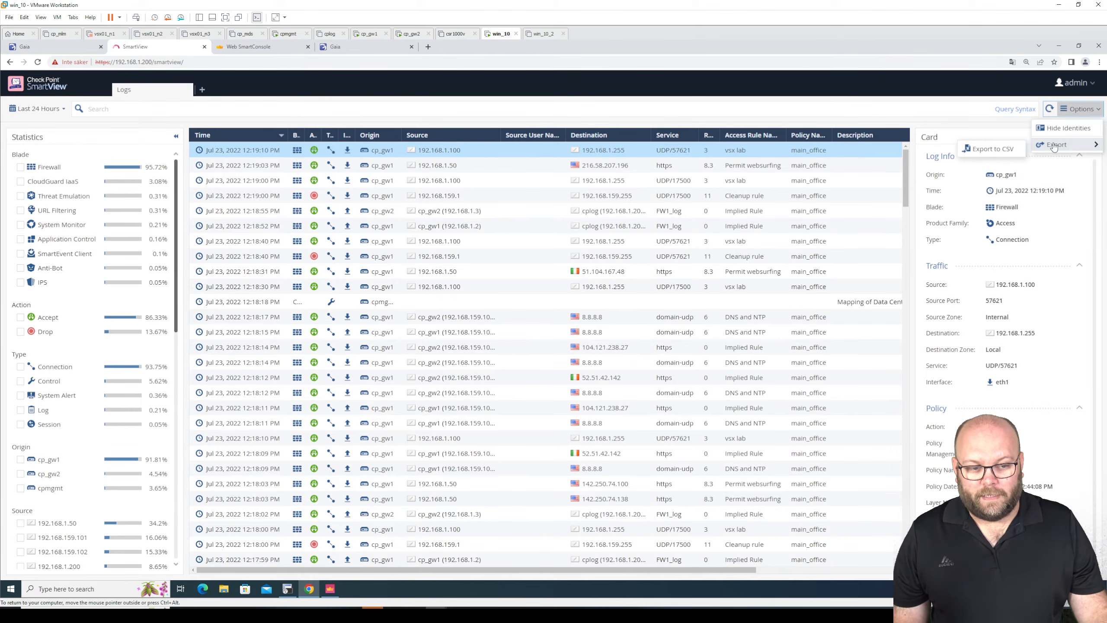
left_click(984, 155)
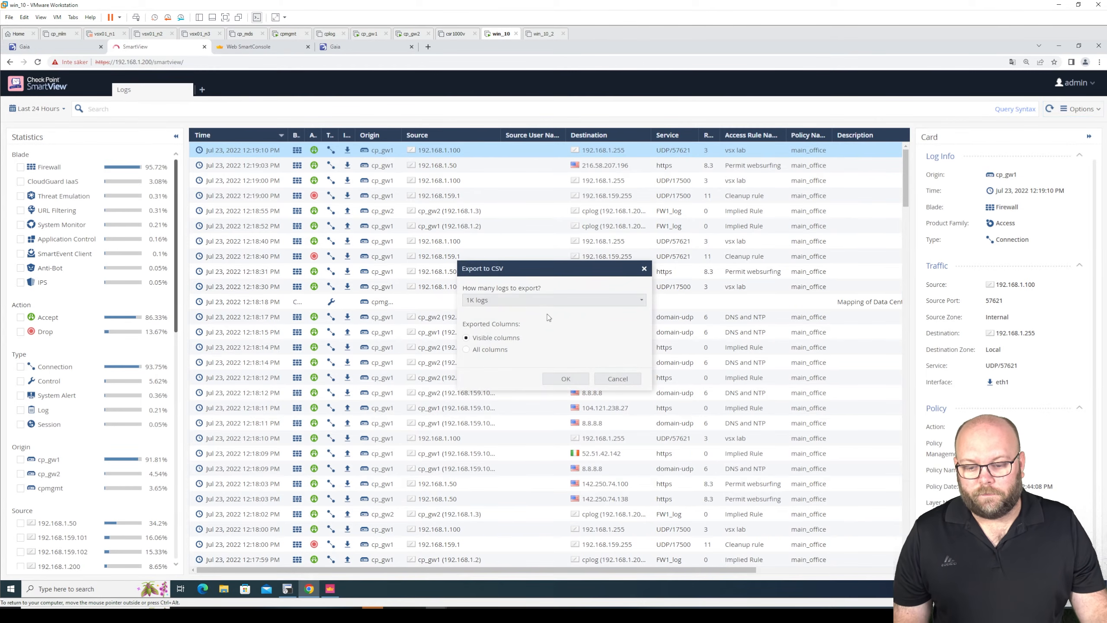
left_click(540, 308)
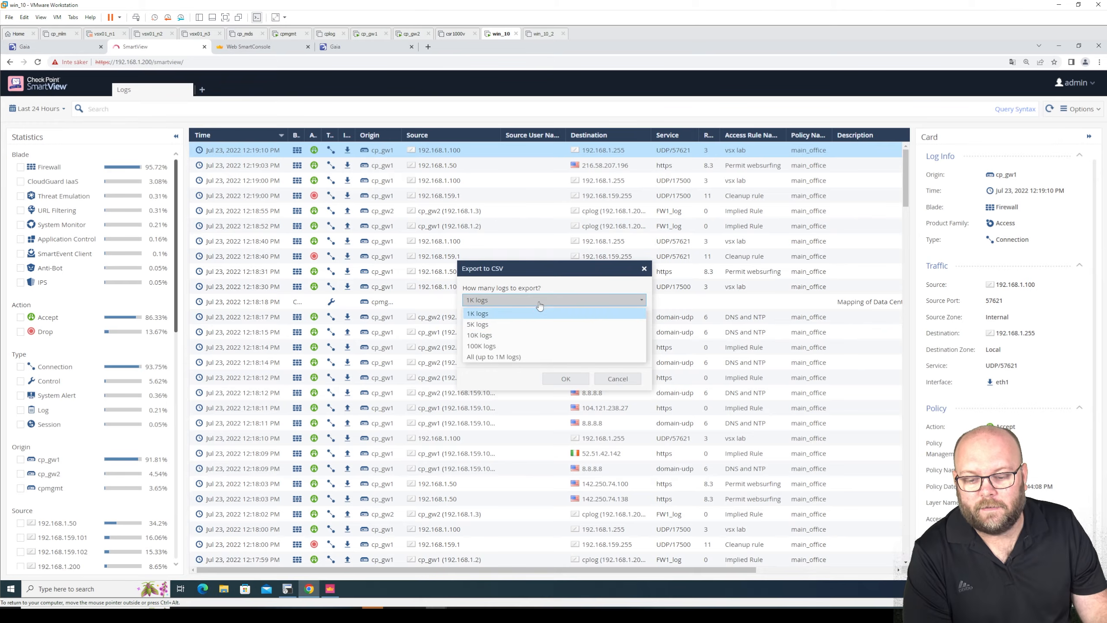
left_click(496, 357)
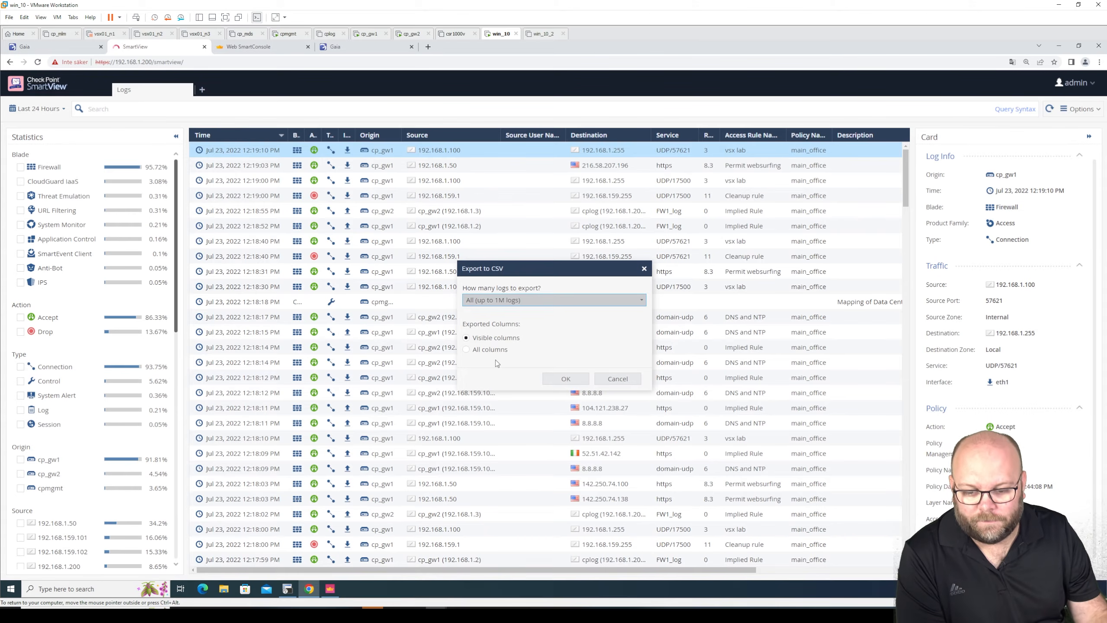
left_click(503, 351)
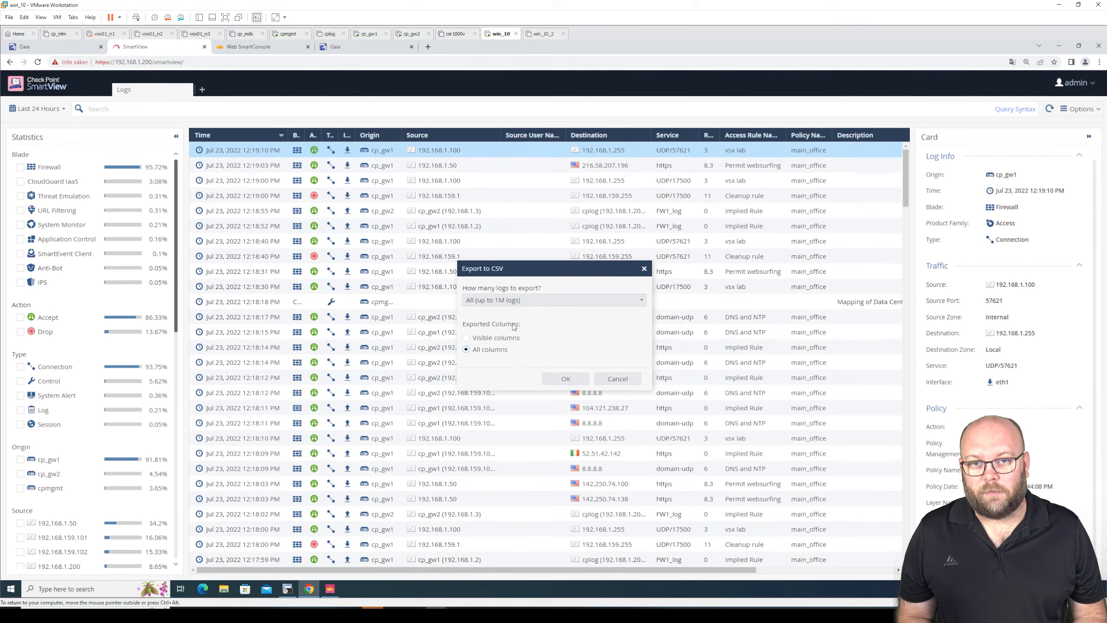
left_click(636, 378)
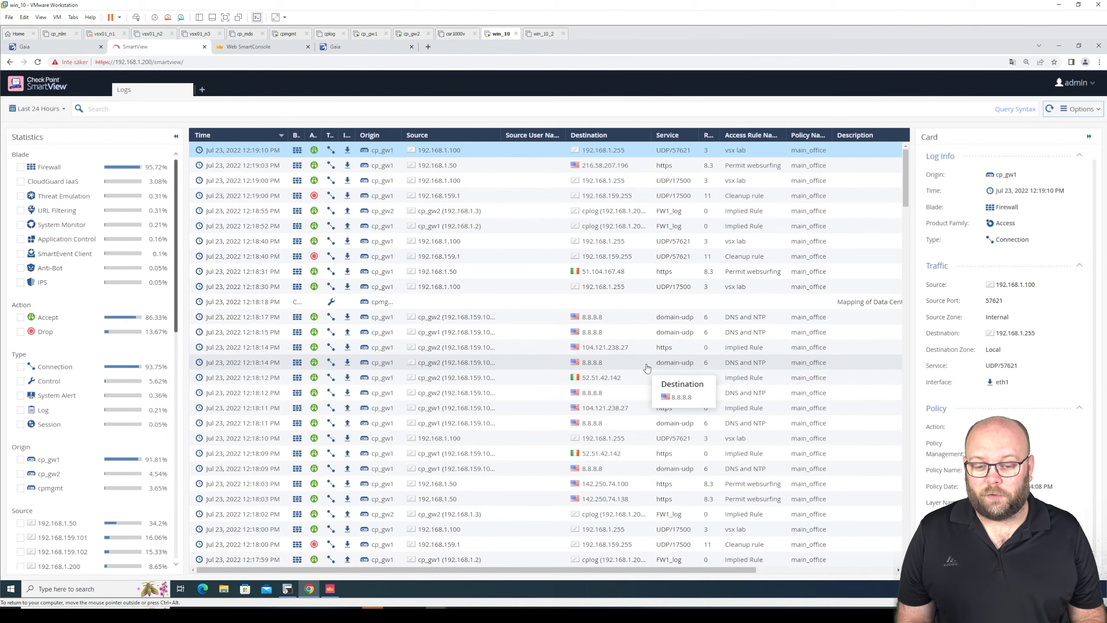
- Log in to Web SmartConsole as admin, entering the account password
left_click(251, 49)
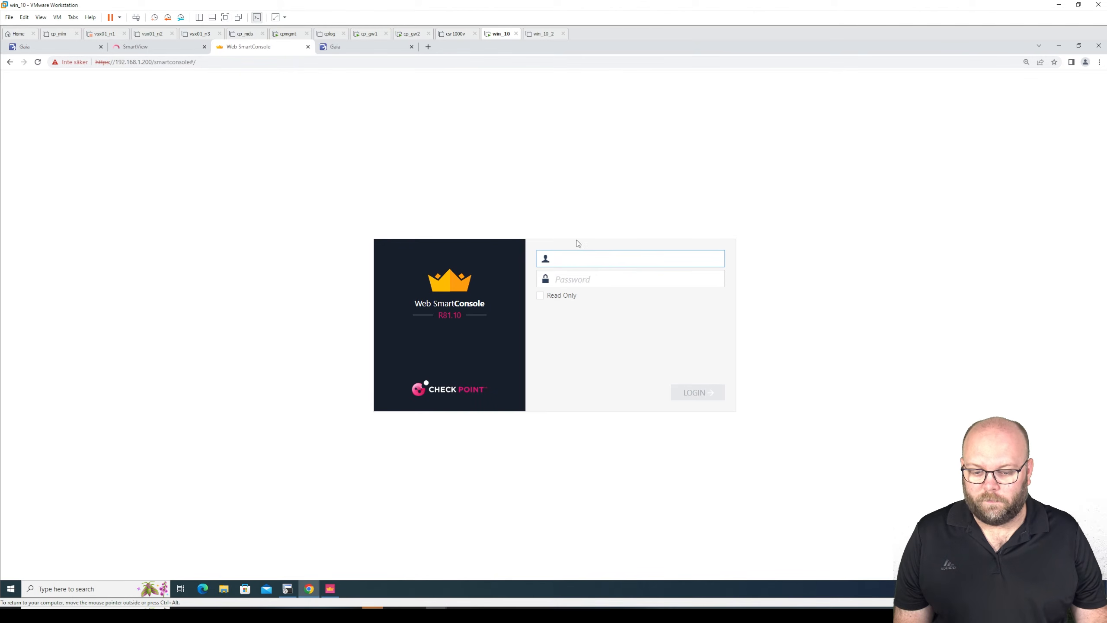
type("admin")
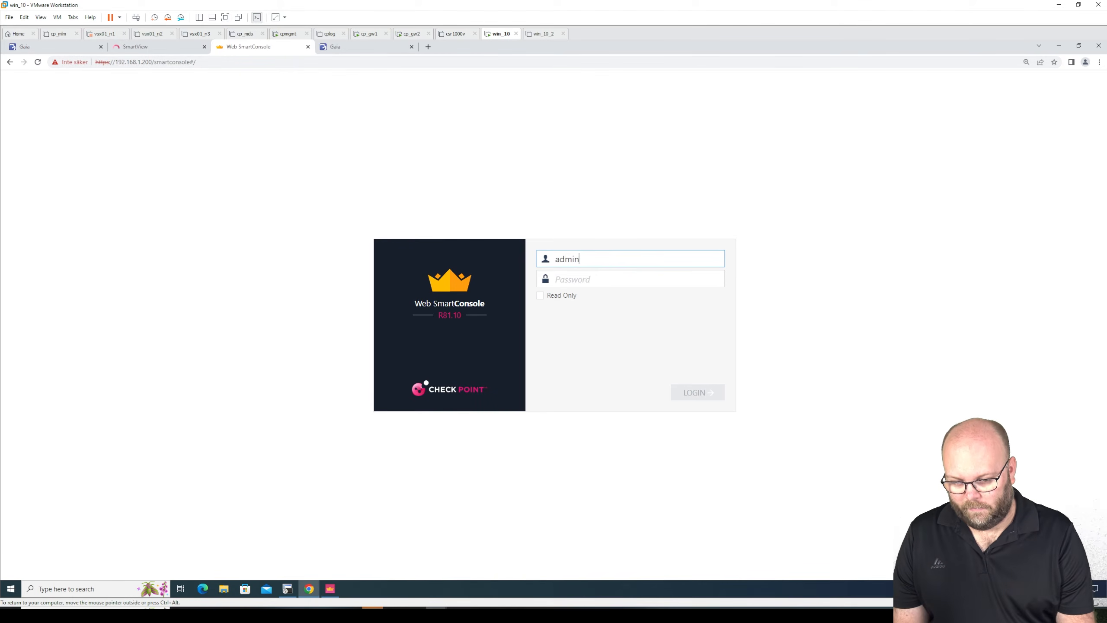
key("Tab")
type("vpn•••••")
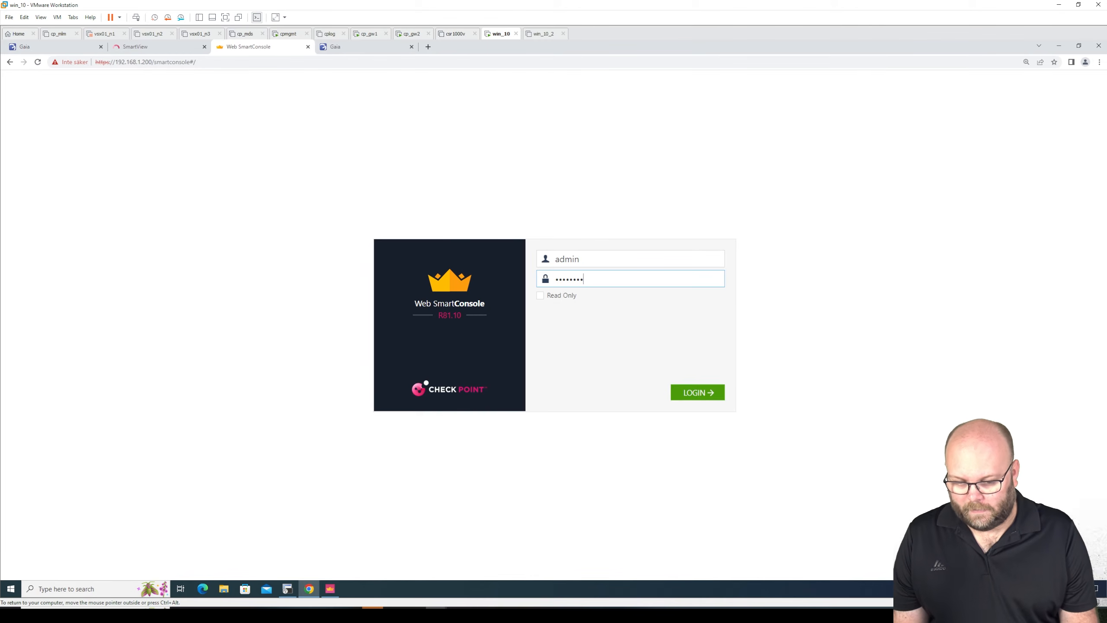
key("Return")
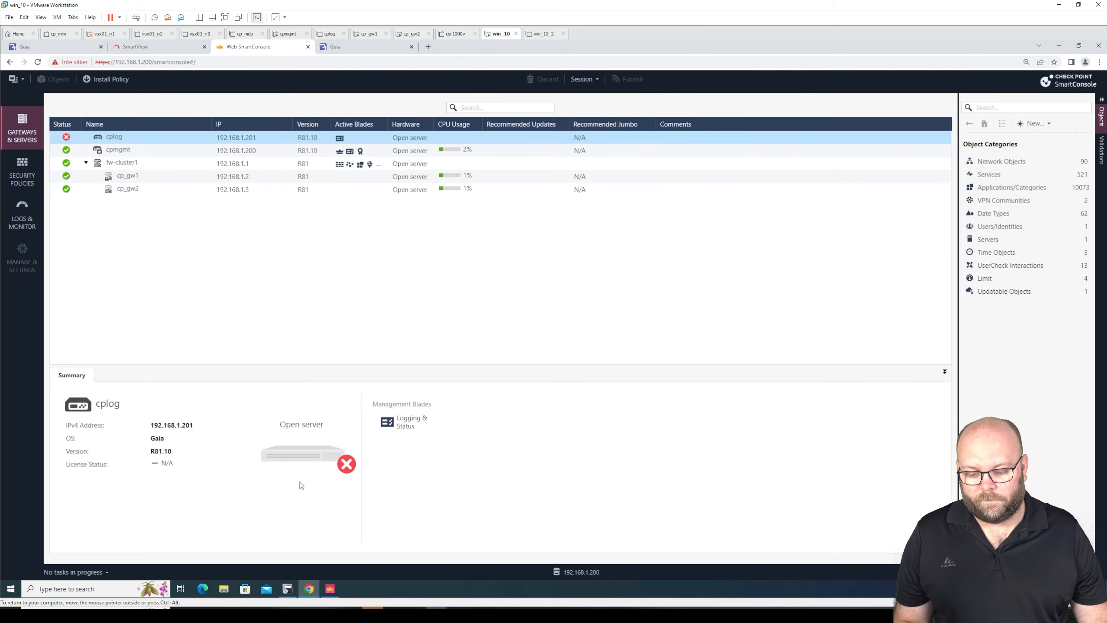
- Show Gateways & Servers in the desktop SmartConsole for comparison and return to Web SmartConsole
left_click(330, 588)
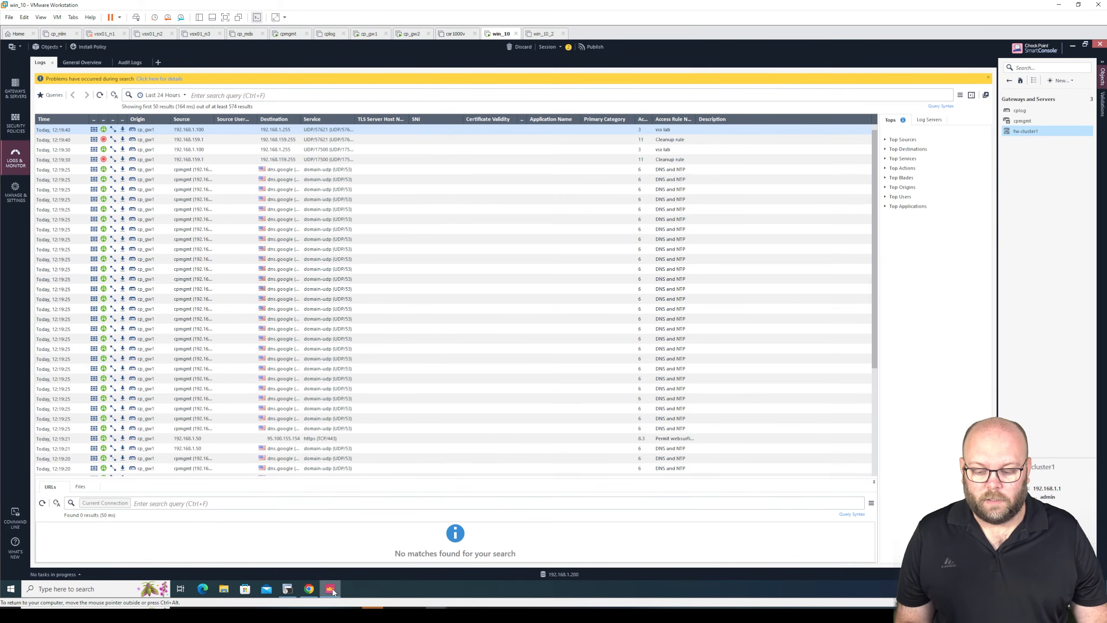
left_click(9, 83)
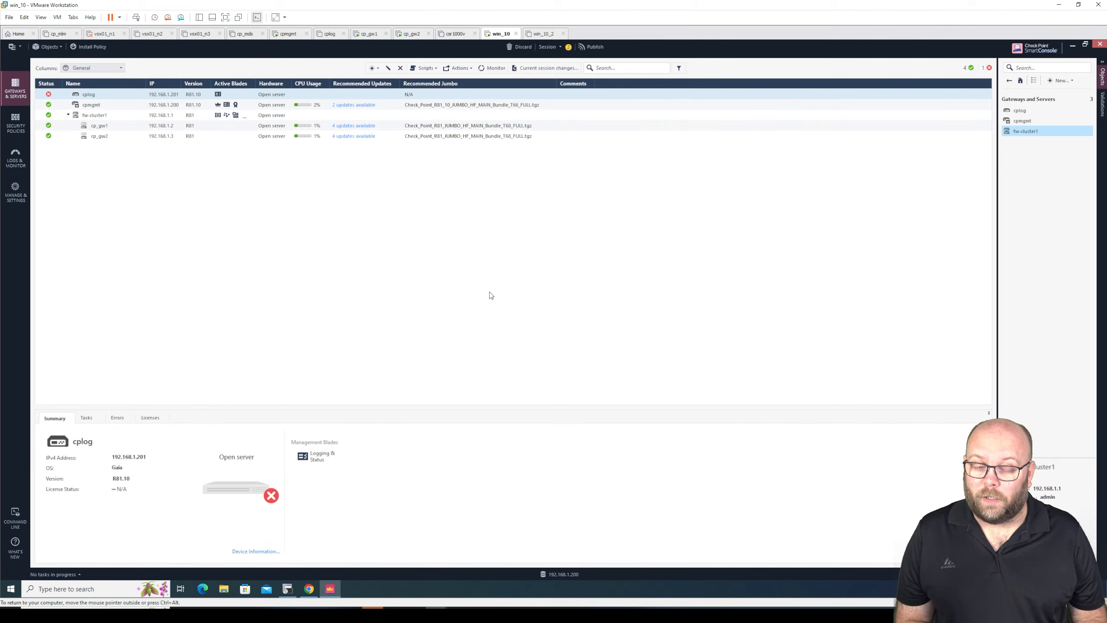
left_click(1073, 45)
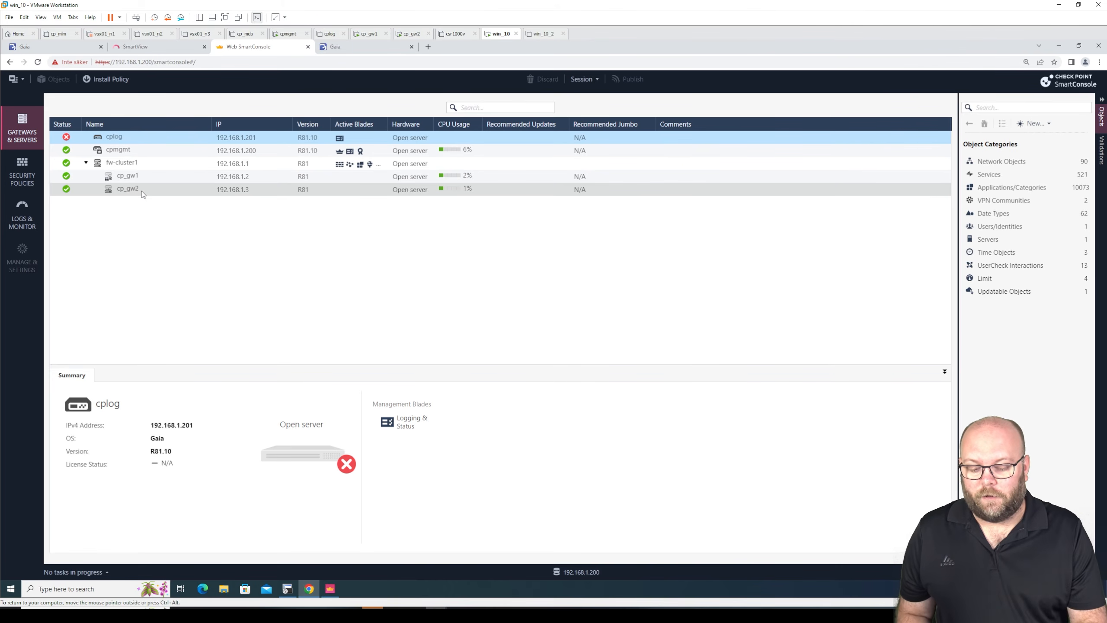
- Look through the security policies and the Logs view in Web SmartConsole, then return to the main_office policy
left_click(22, 171)
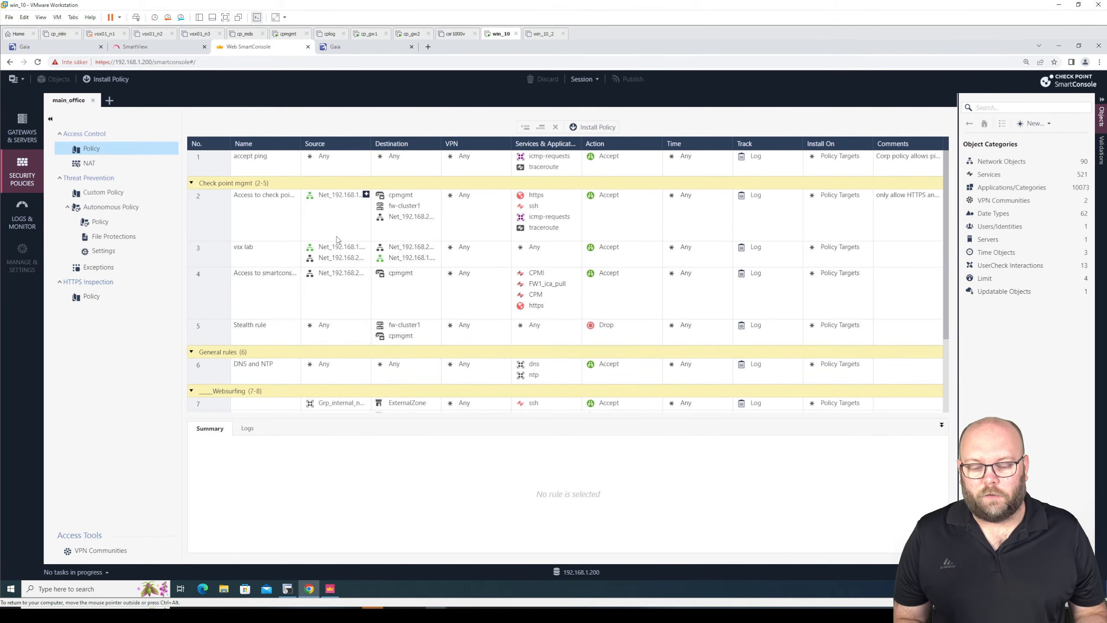
left_click(17, 211)
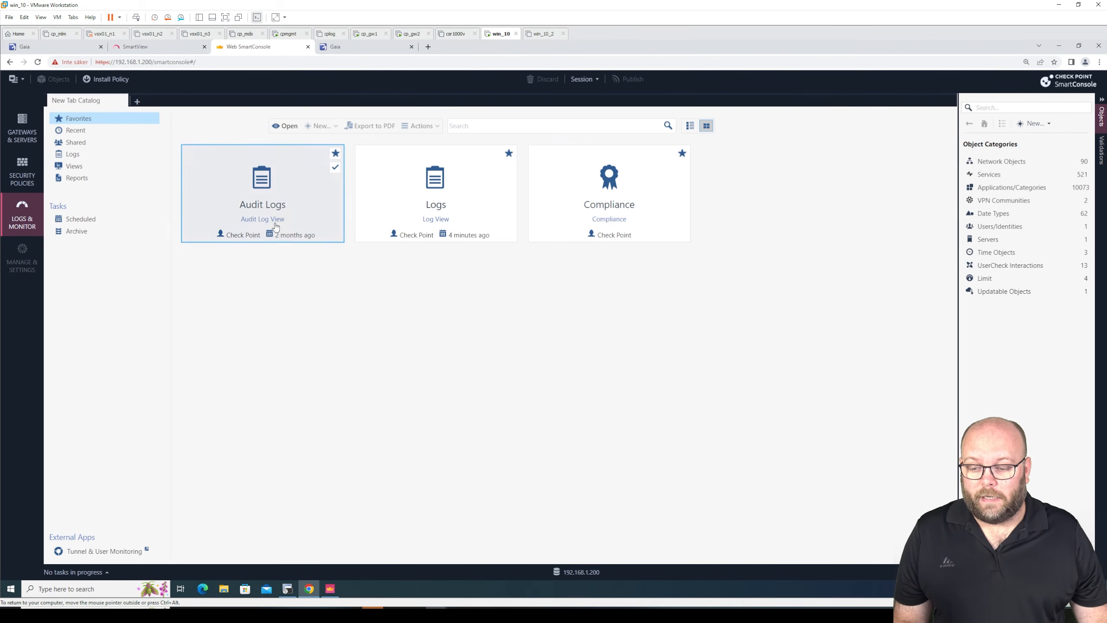
double_click(461, 197)
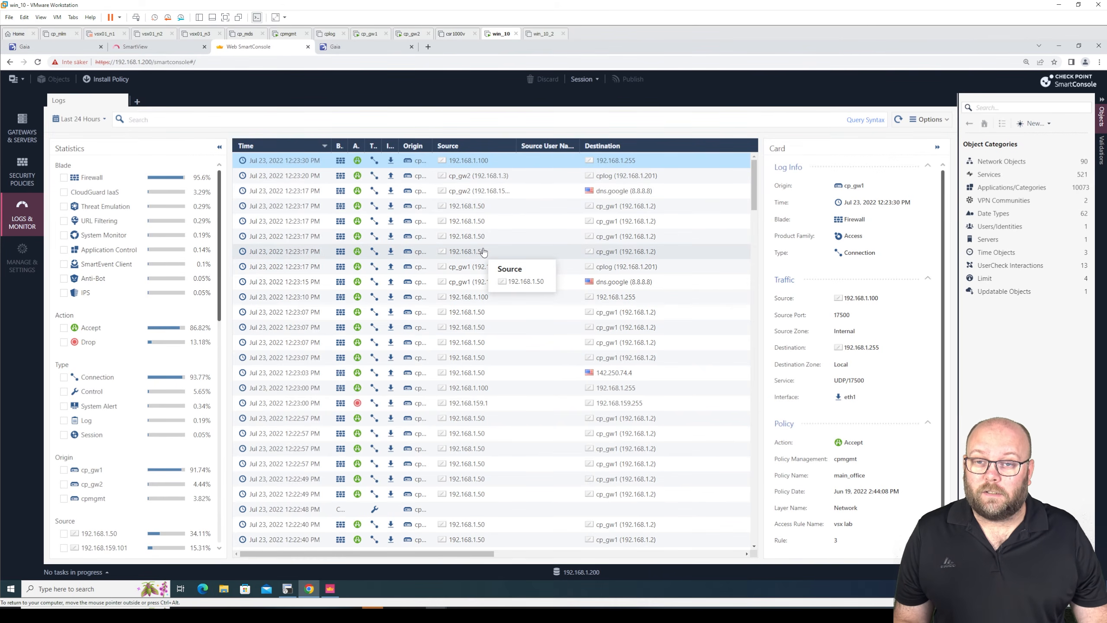
left_click(29, 169)
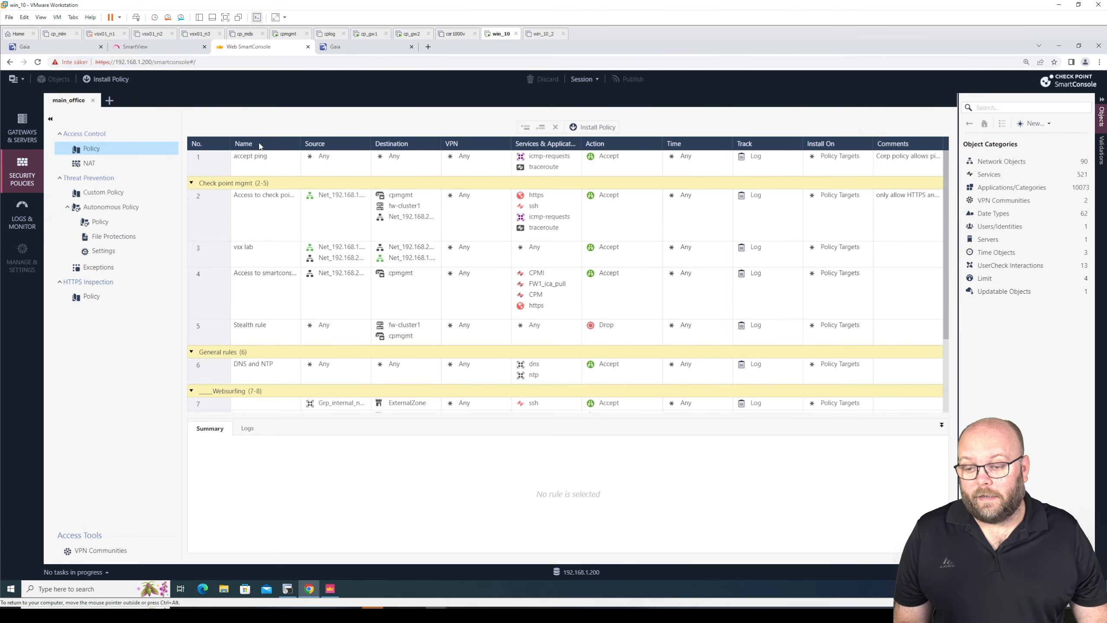
- Switch to the desktop SmartConsole's main_office policy, hide and restore its Hits column, and return to Web SmartConsole
left_click(342, 593)
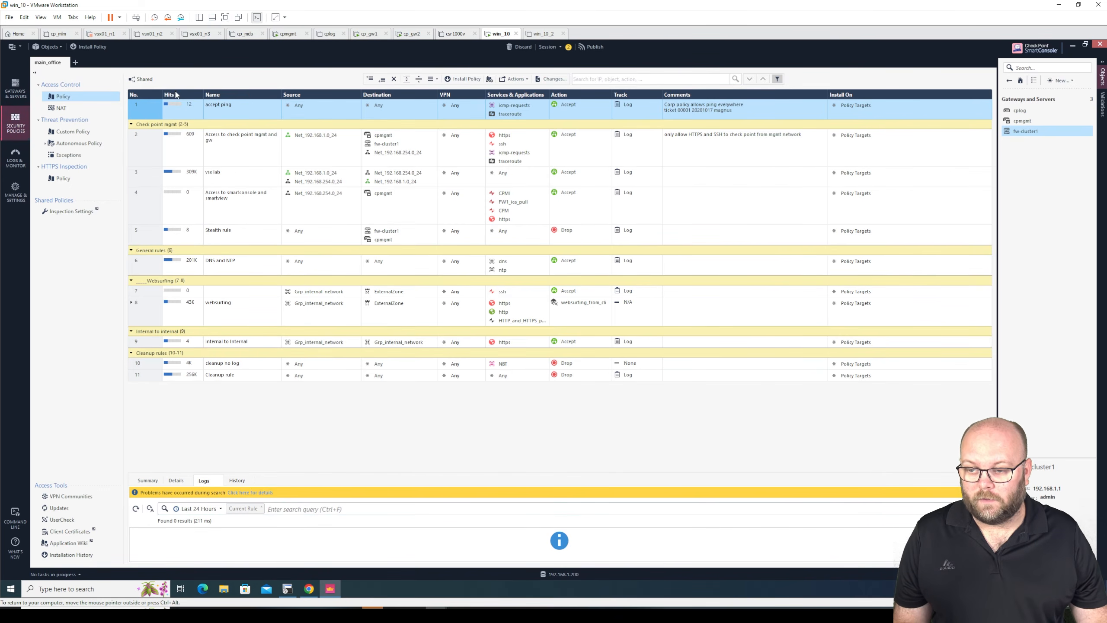
right_click(135, 94)
left_click(143, 98)
right_click(197, 98)
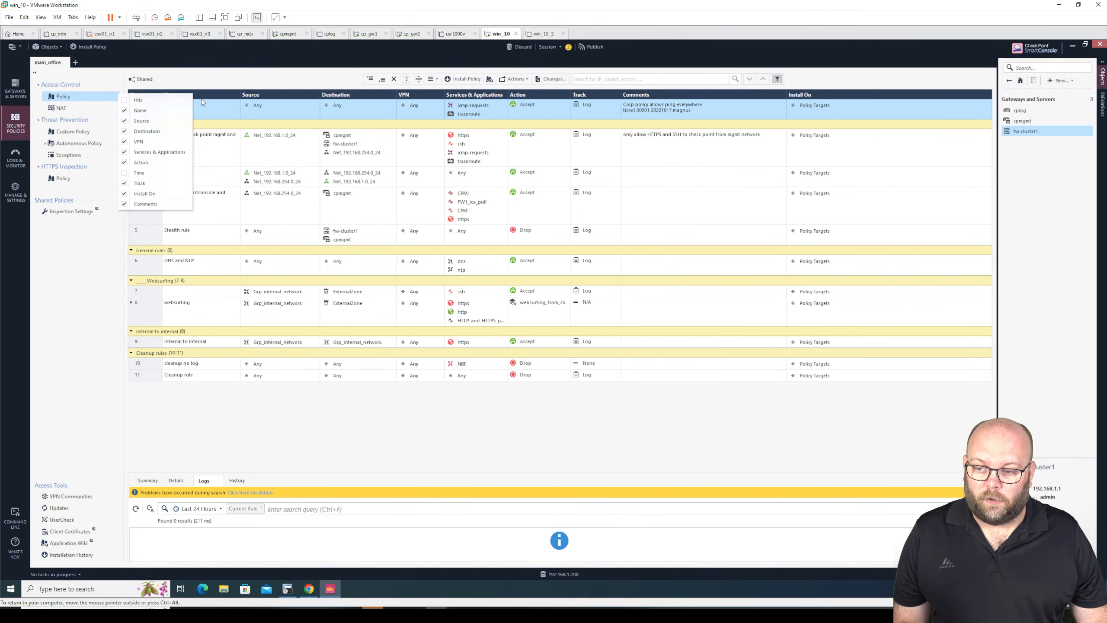
left_click(161, 99)
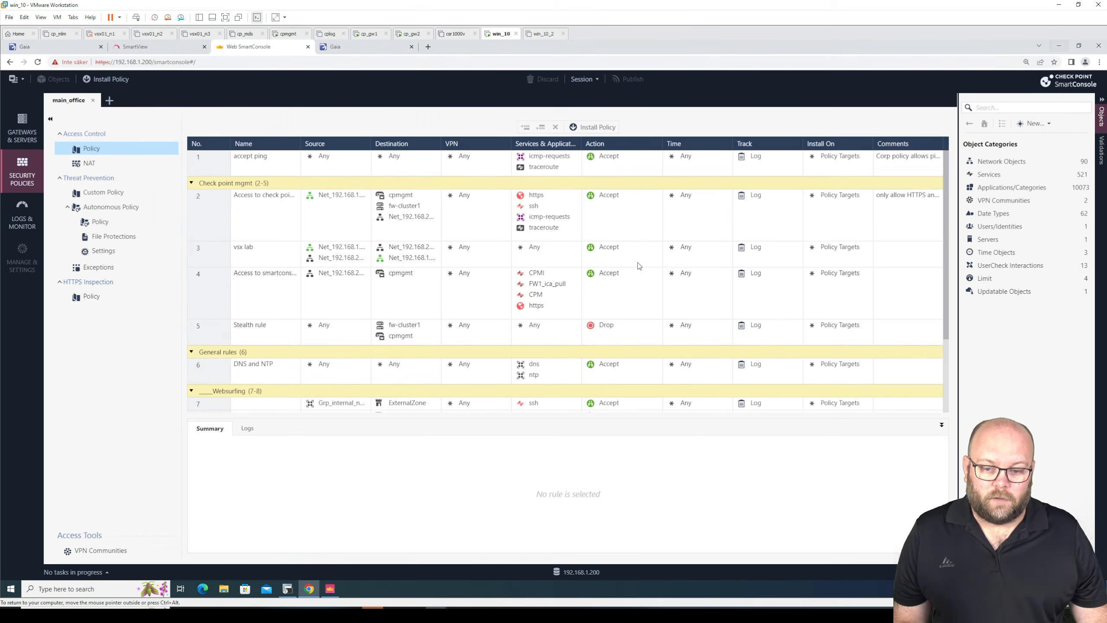
left_click(1072, 45)
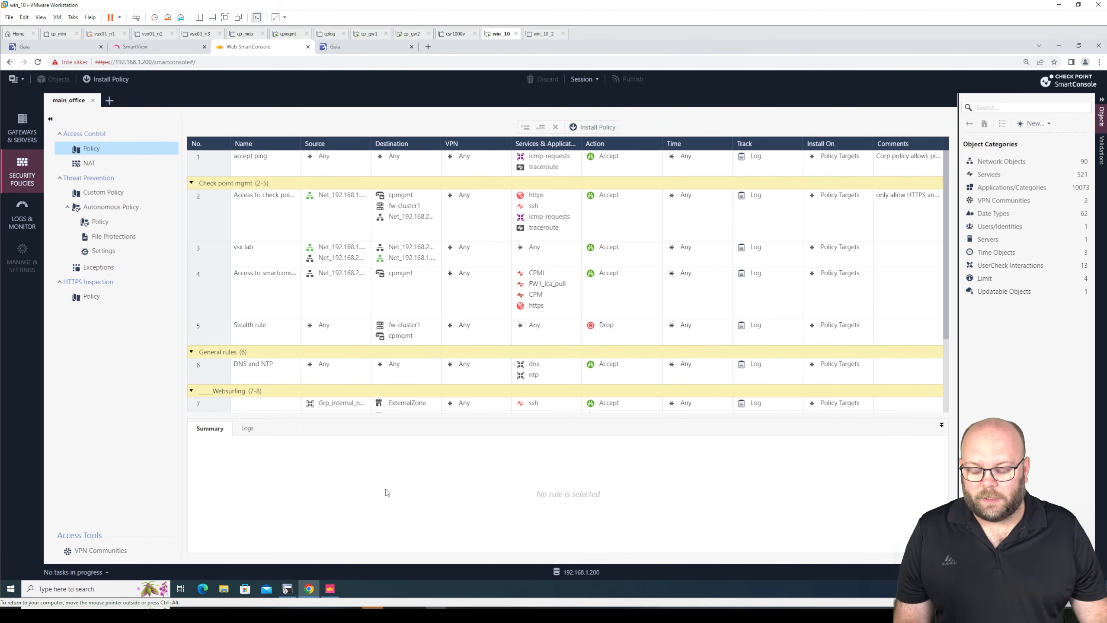
- Compare both consoles once more, then search Google for "check point api" in a new tab and open the Management API reference
left_click(334, 588)
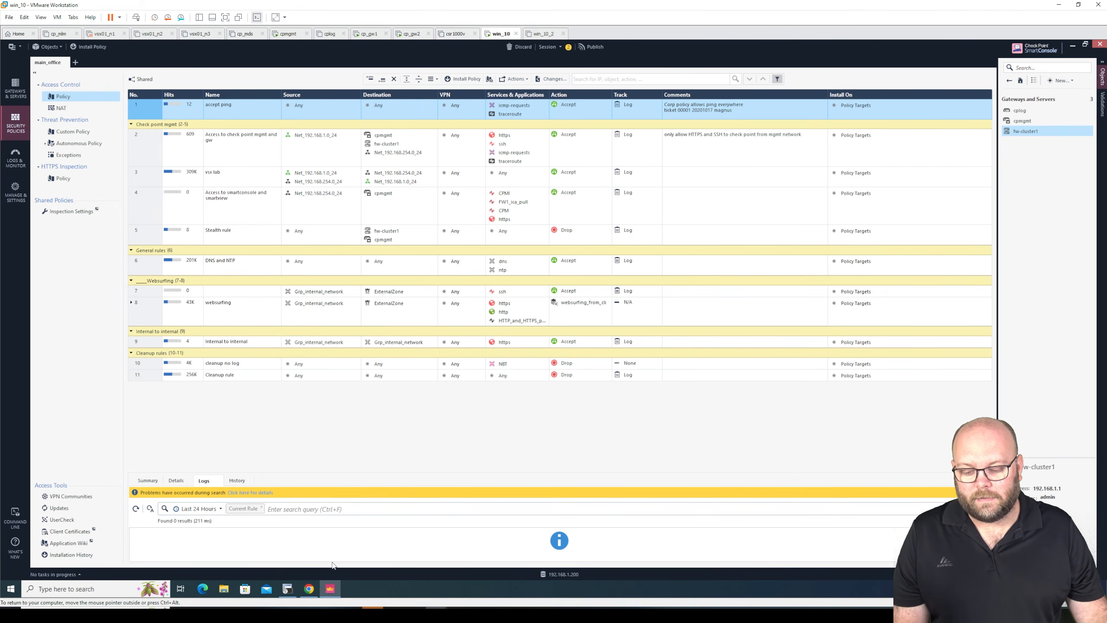
left_click(310, 588)
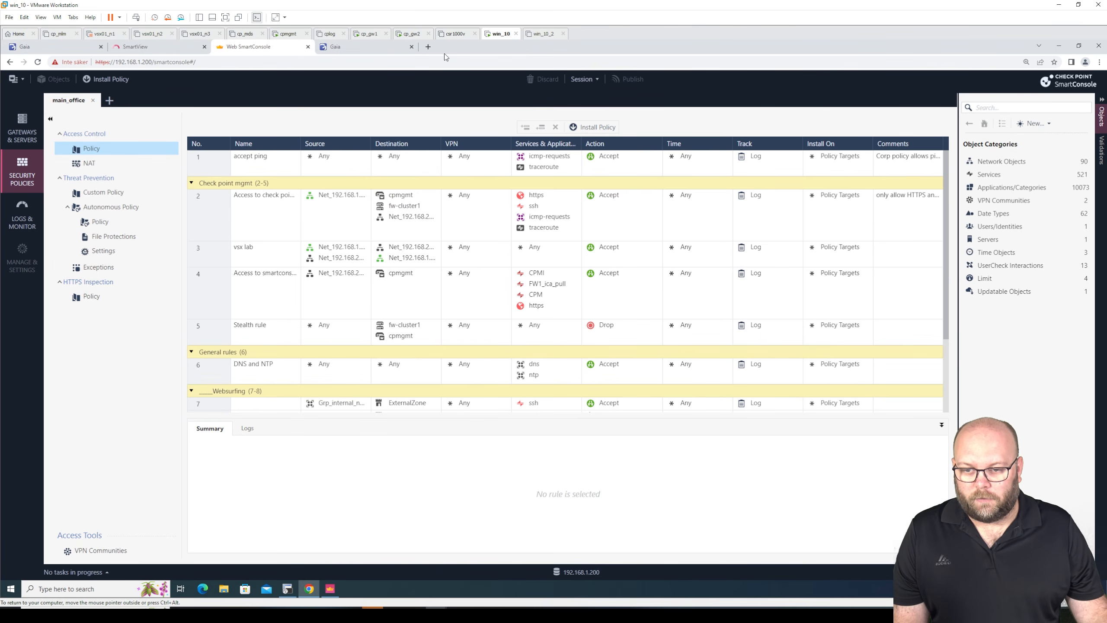
left_click(431, 46)
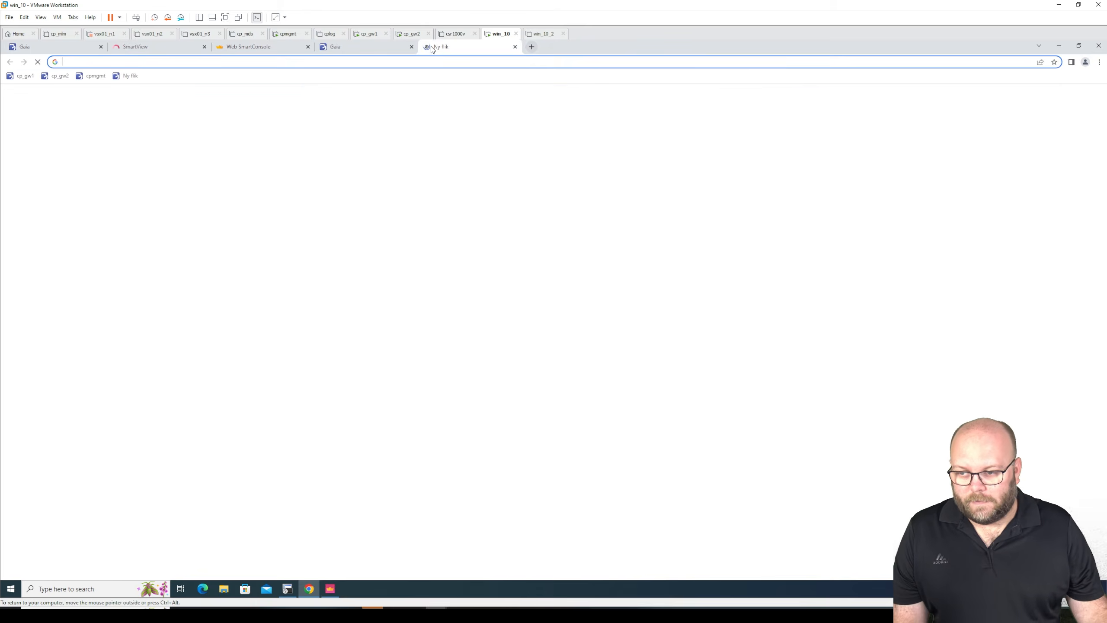
type("check p")
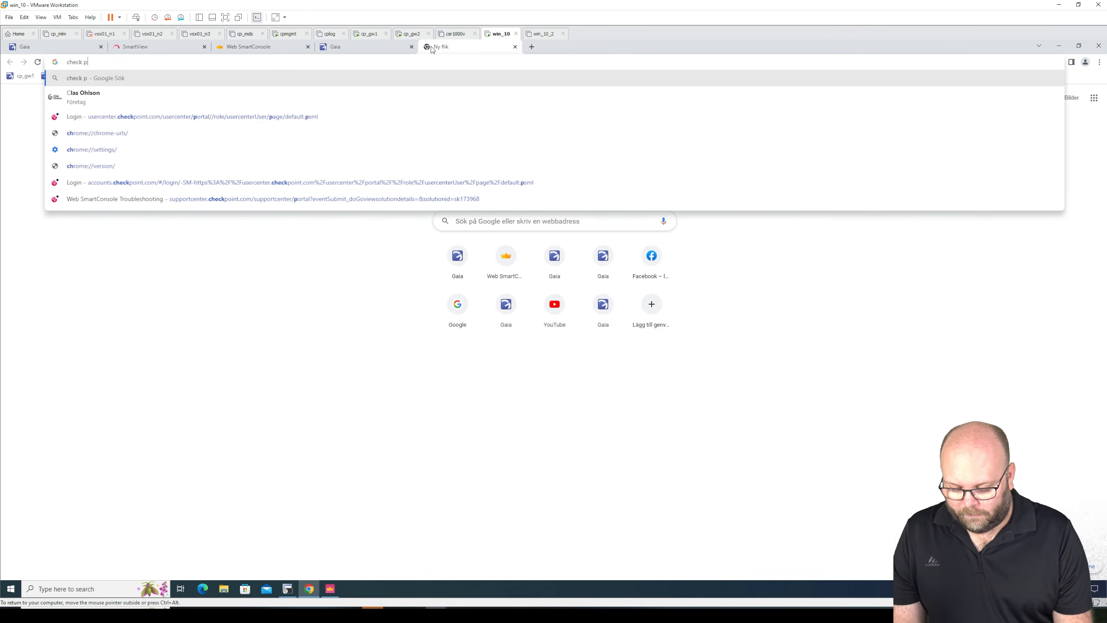
type("oint api")
key("Return")
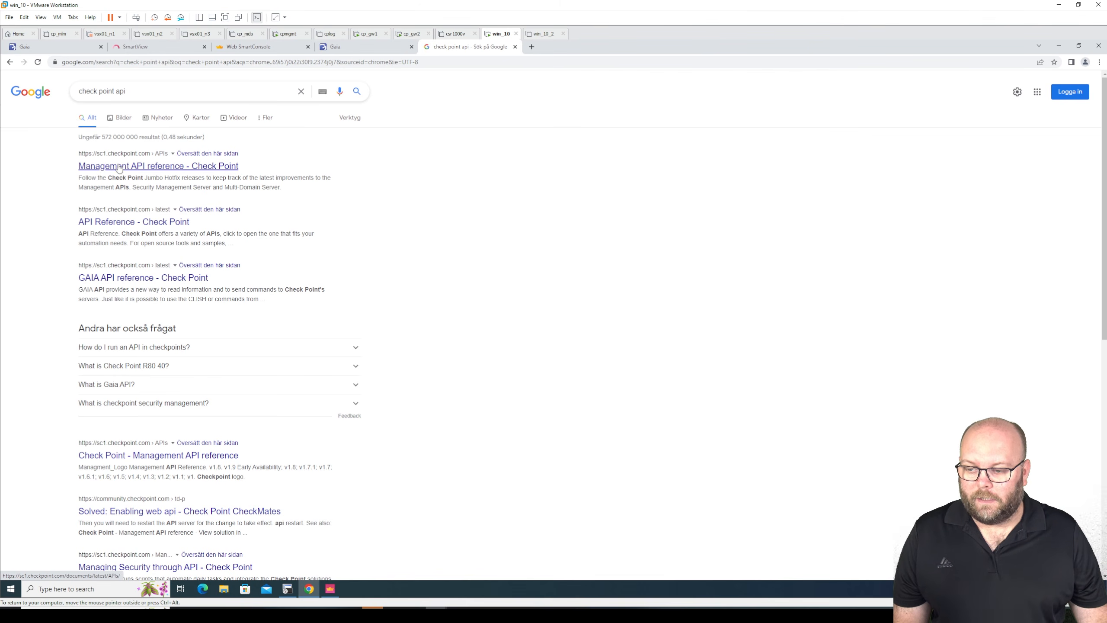
left_click(115, 167)
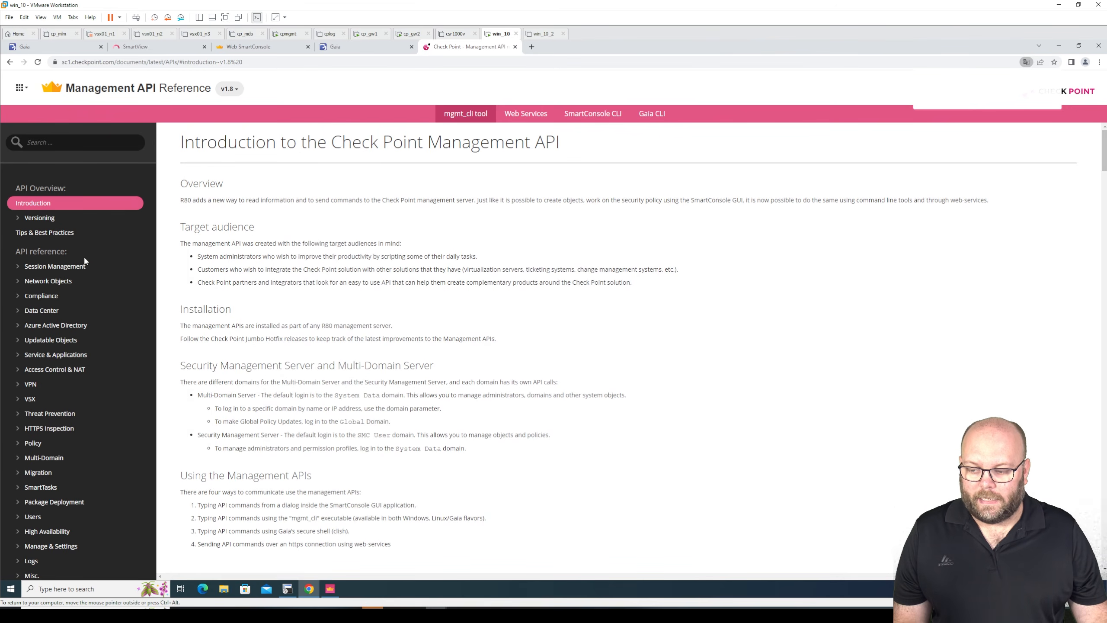
- Open the add vpn-community-meshed command under VPN Community Meshed and review its arguments, output and examples
left_click(42, 384)
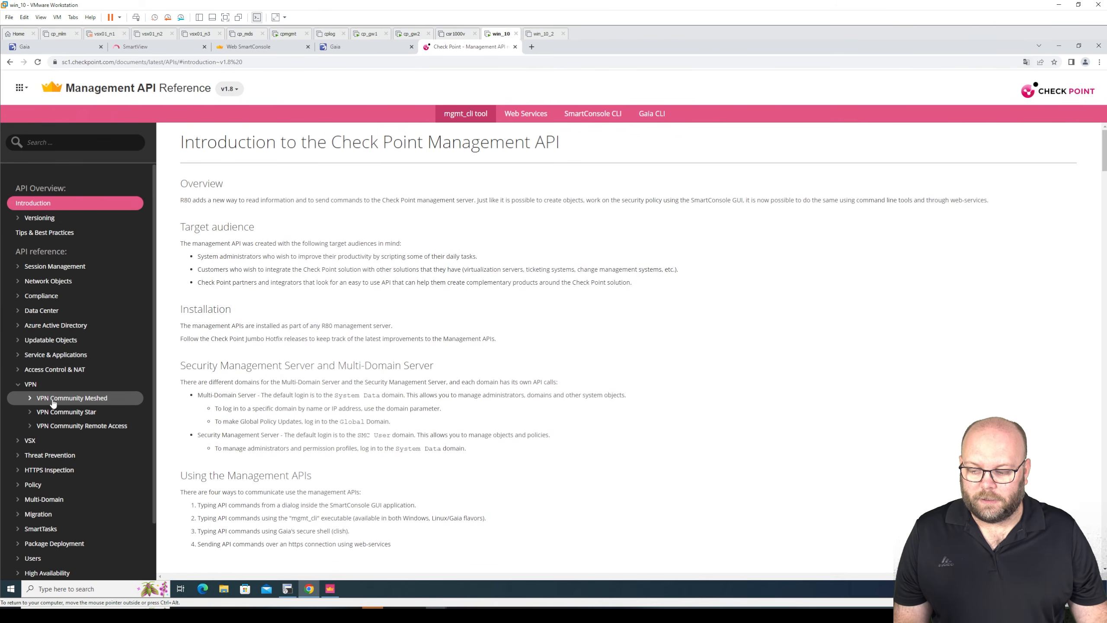
left_click(53, 401)
left_click(97, 412)
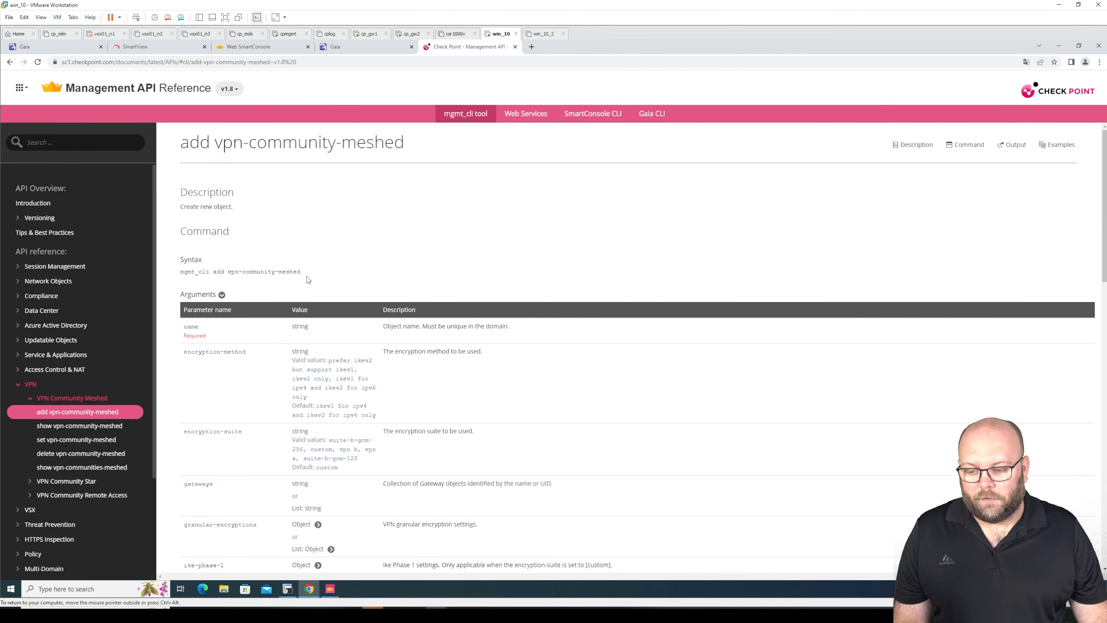
scroll(308, 280, "down", 15)
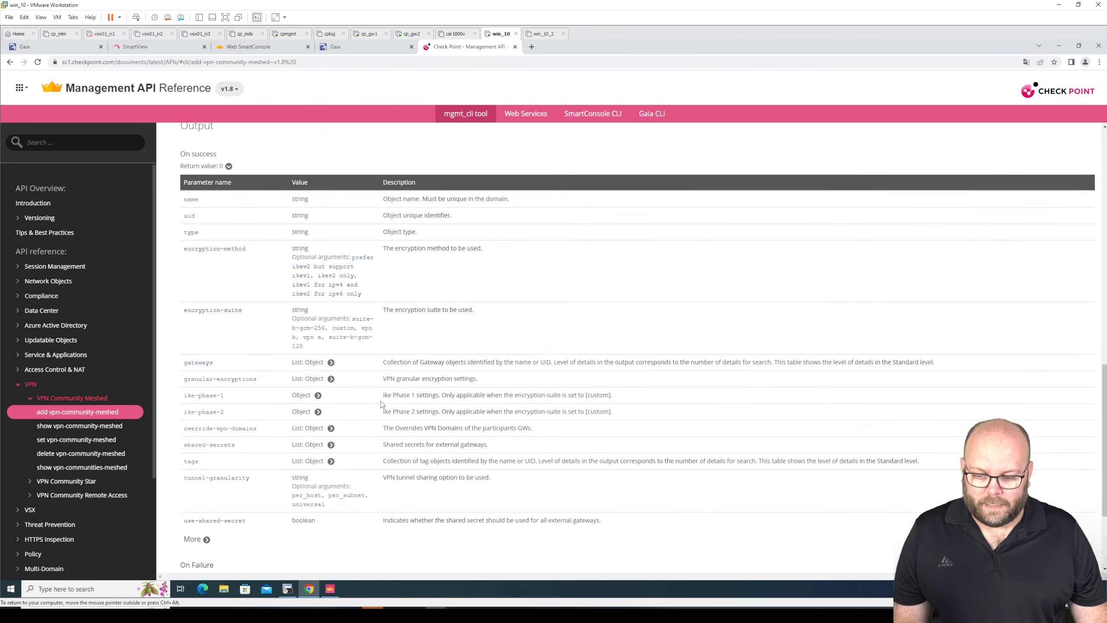
scroll(380, 402, "down", 3)
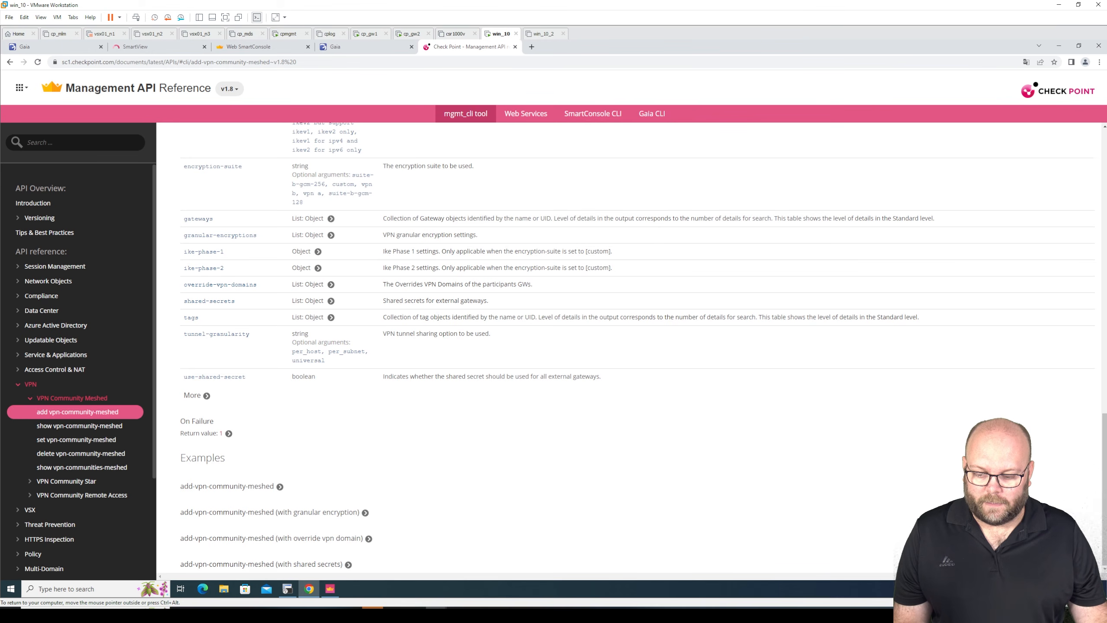
- Review the basic add-vpn-community-meshed example for the mgmt_cli tool, then its Web Services request and response
left_click(279, 486)
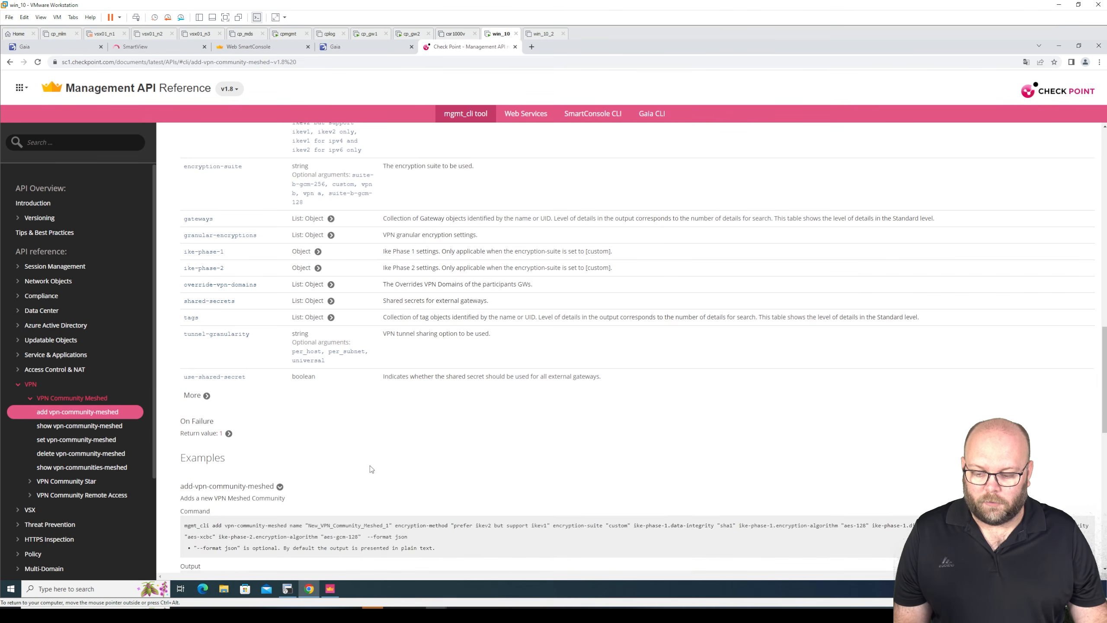
scroll(446, 467, "down", 4)
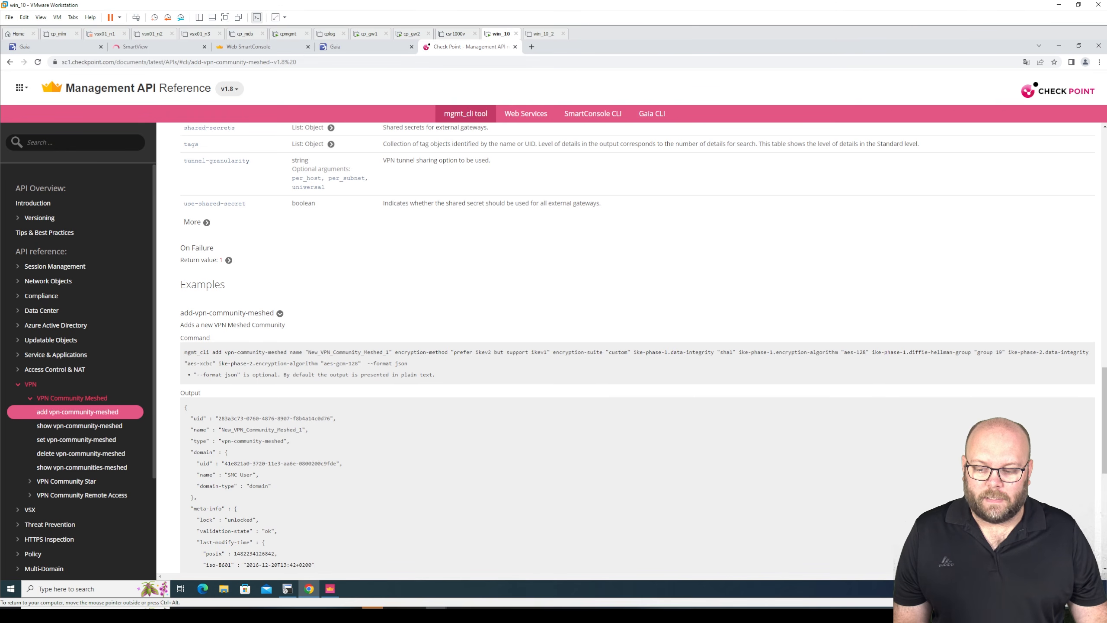
left_click(527, 114)
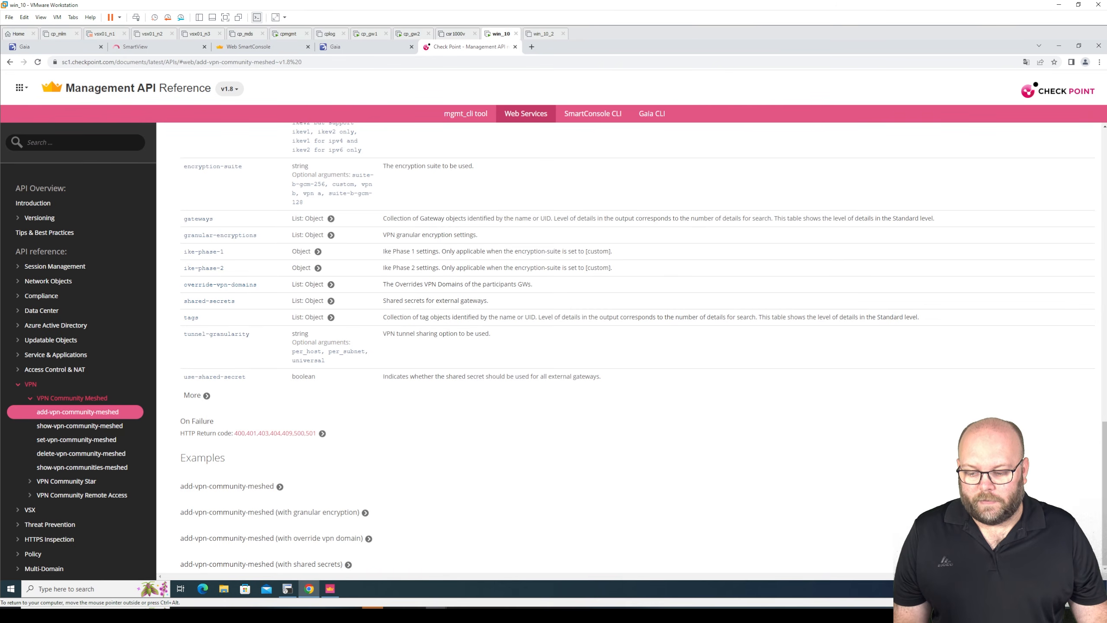
left_click(280, 486)
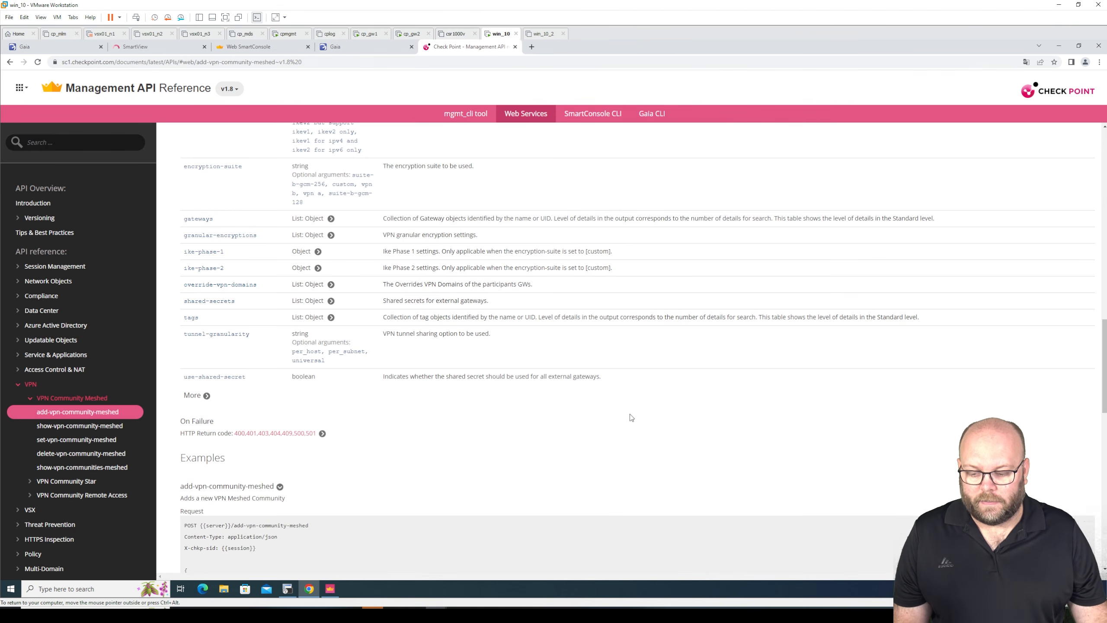
scroll(631, 418, "down", 8)
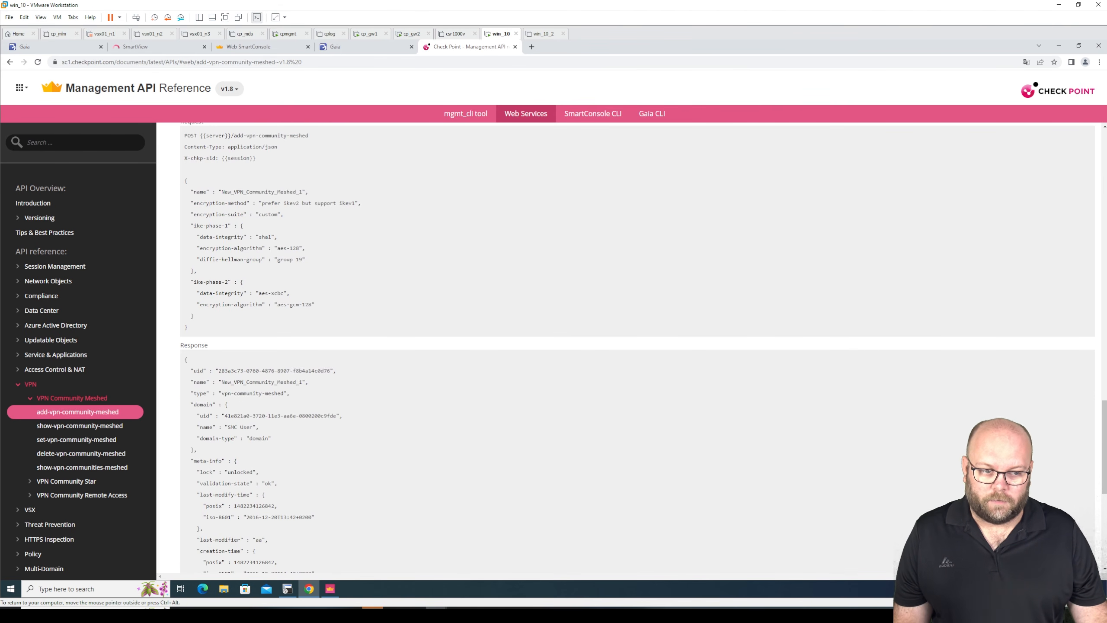
scroll(1105, 139, "up", 15)
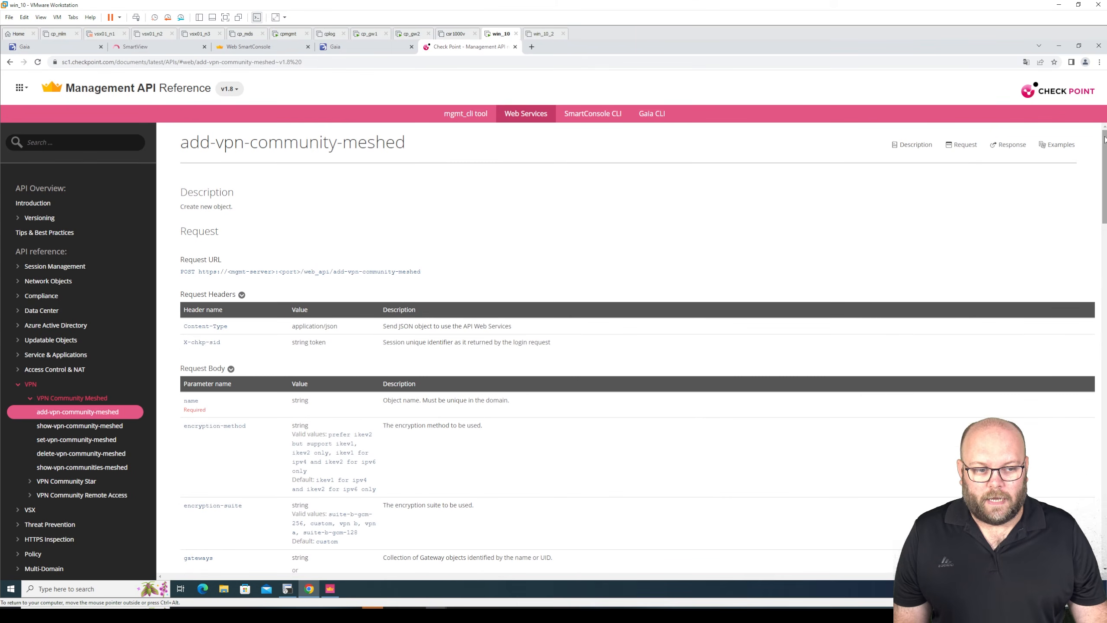
- Open the API Versions page under Versioning and examine which Management API version corresponds to Check Point release R80.40
left_click(53, 220)
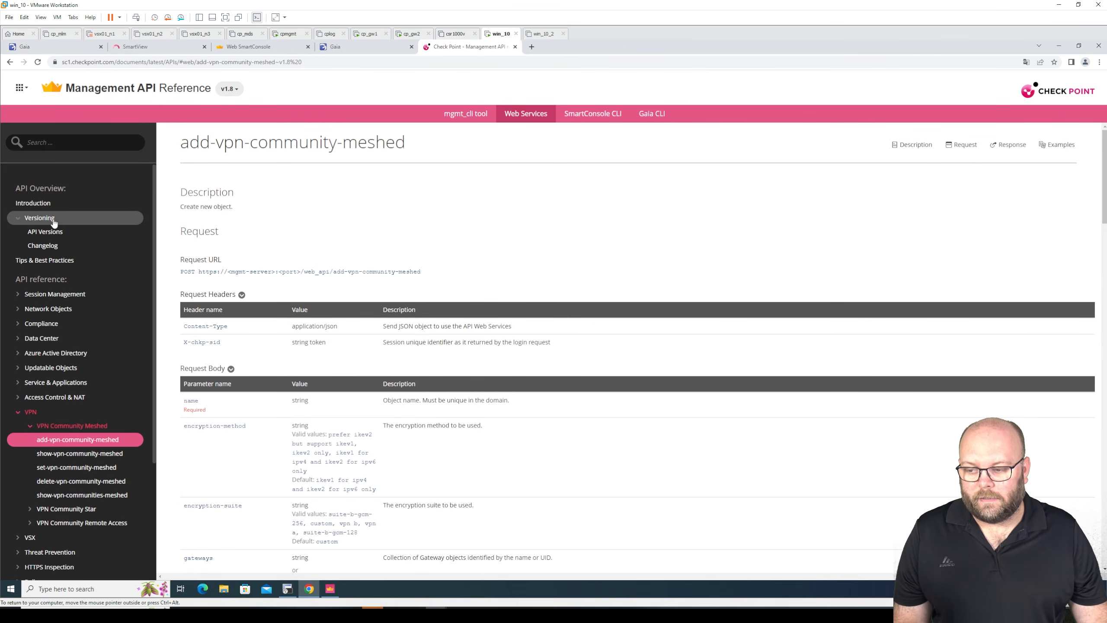
left_click(52, 231)
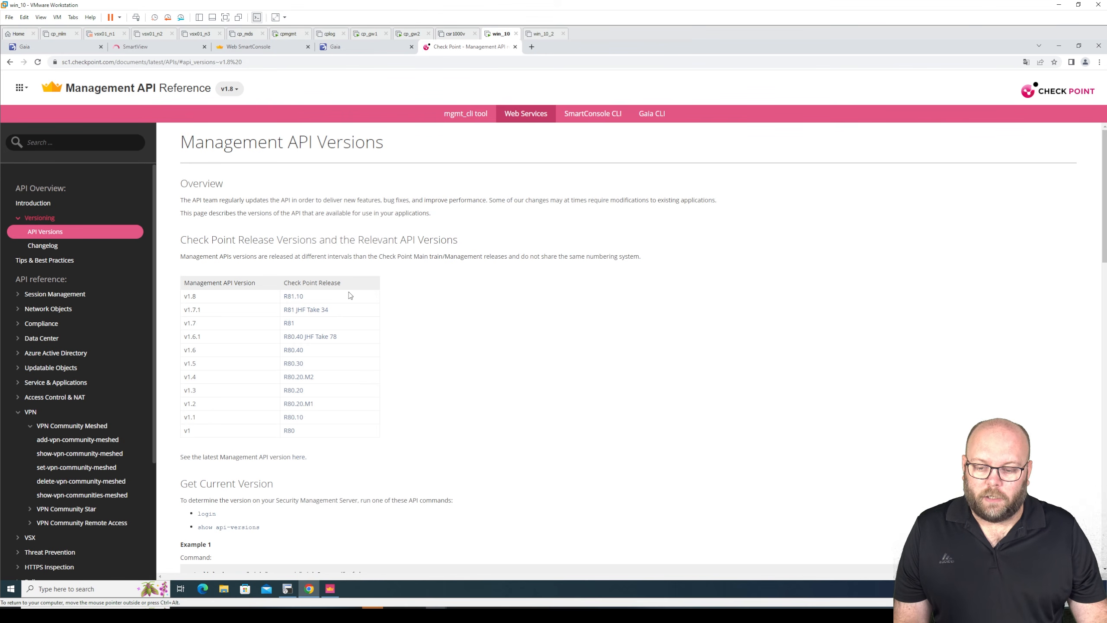
double_click(301, 350)
left_click_drag(197, 351, 180, 354)
left_click(196, 351)
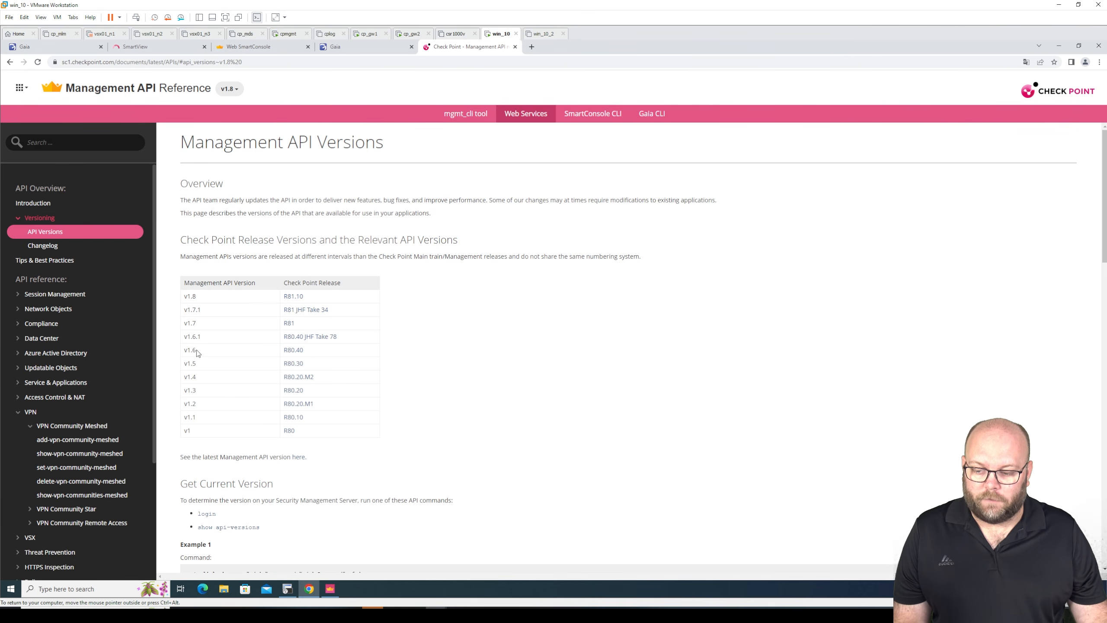
- Switch the API reference to version v1.6 to view its documentation, then return it to v1.8
left_click(234, 91)
left_click(228, 161)
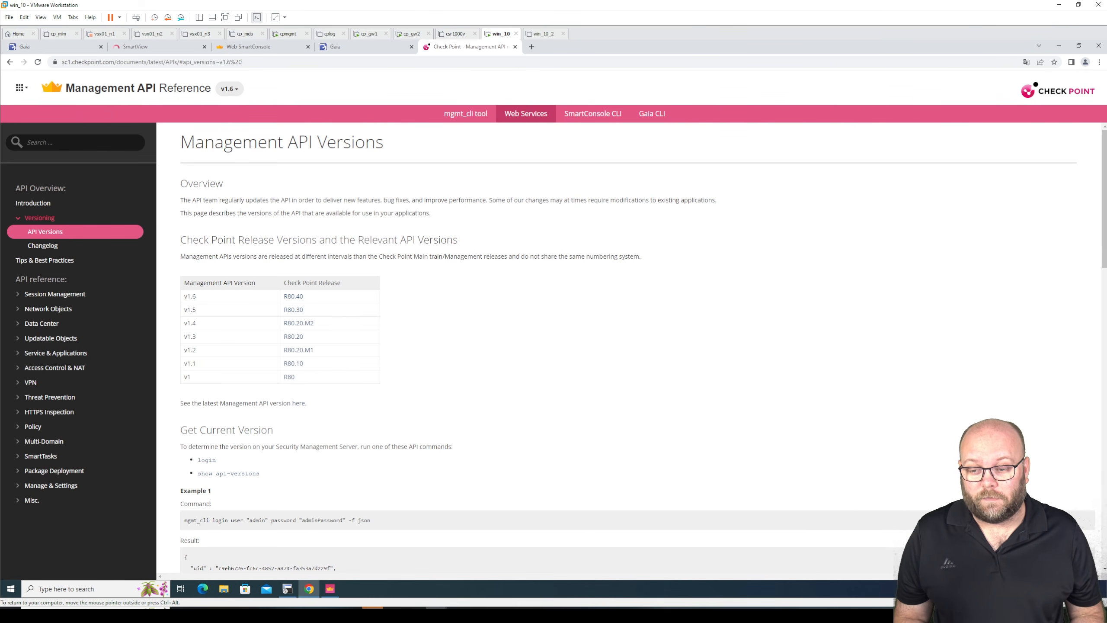
left_click(230, 89)
left_click(238, 117)
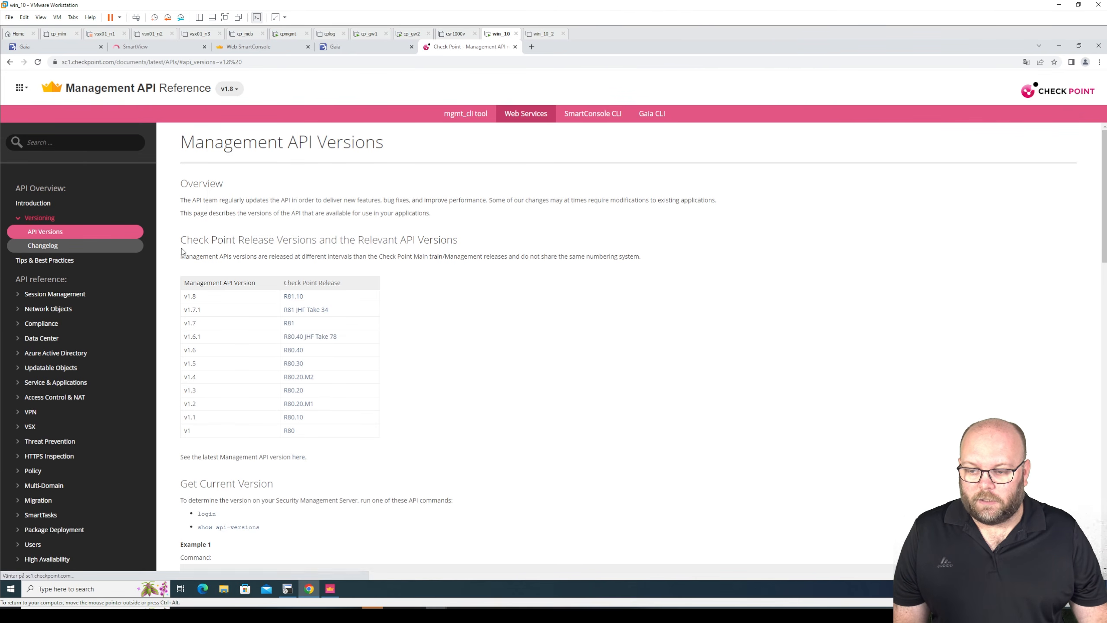
- Open the Changelog and briefly expand and collapse the New APIs and Updated APIs lists for v1.8
left_click(119, 257)
left_click(271, 203)
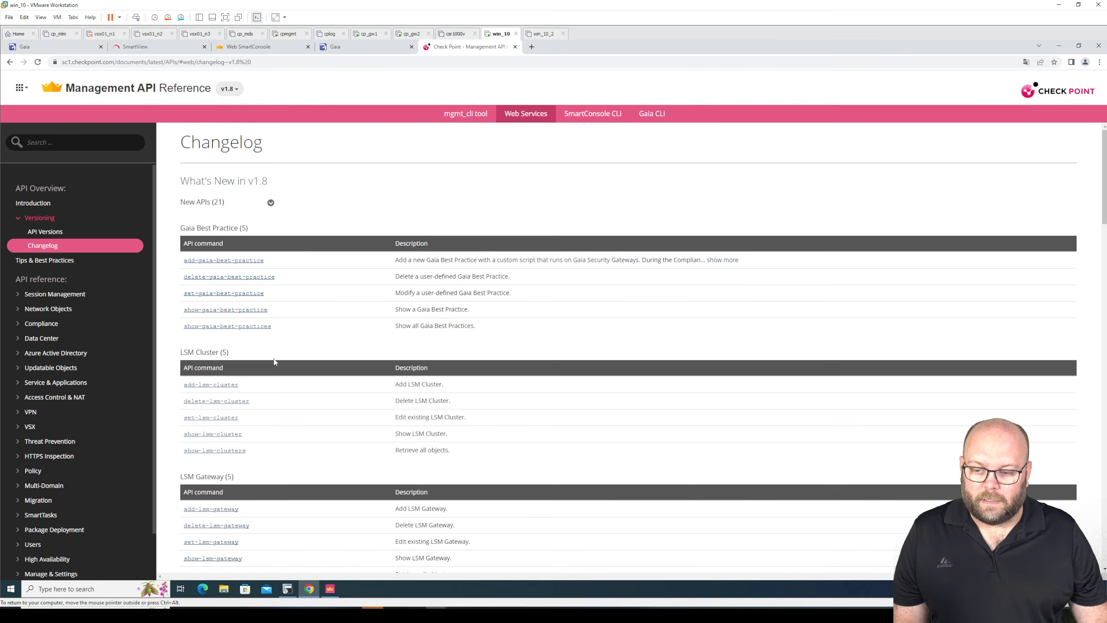
left_click(270, 205)
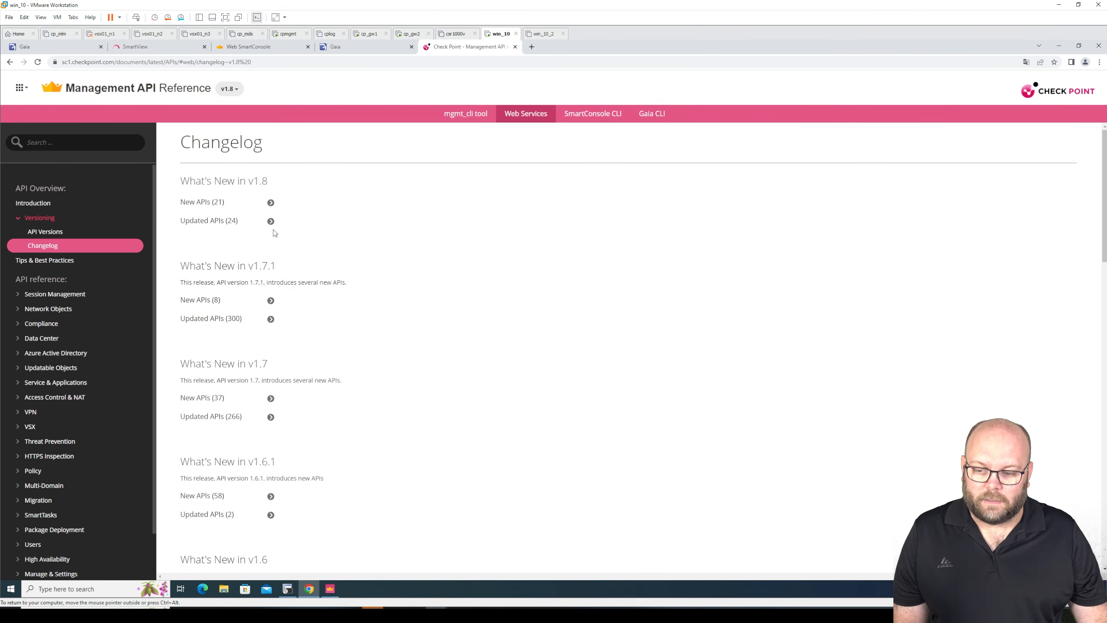
left_click(271, 221)
left_click(272, 222)
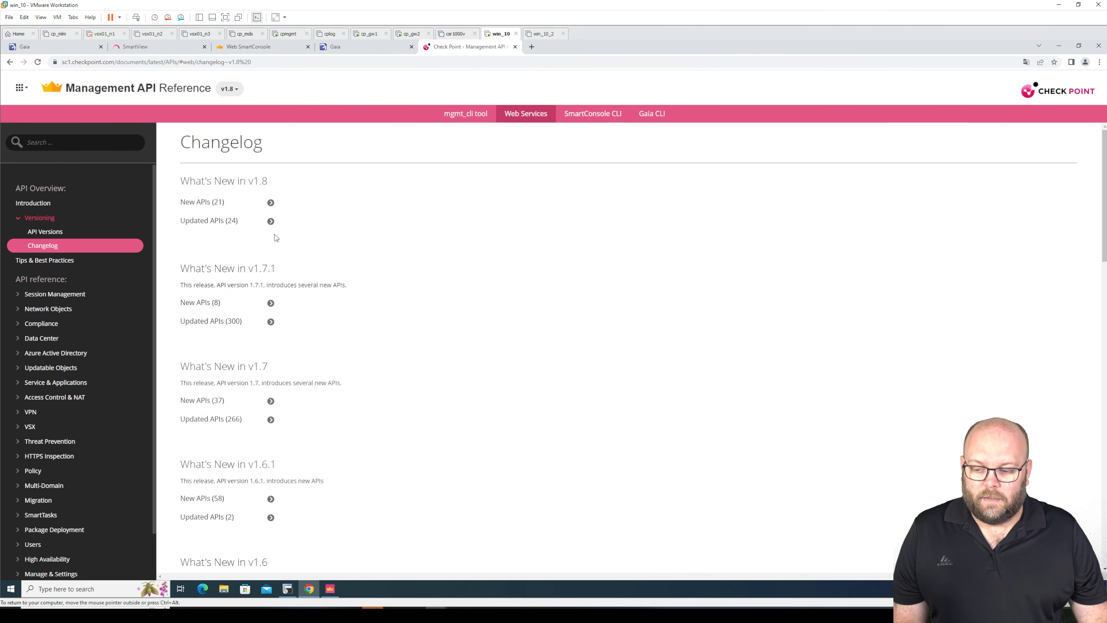